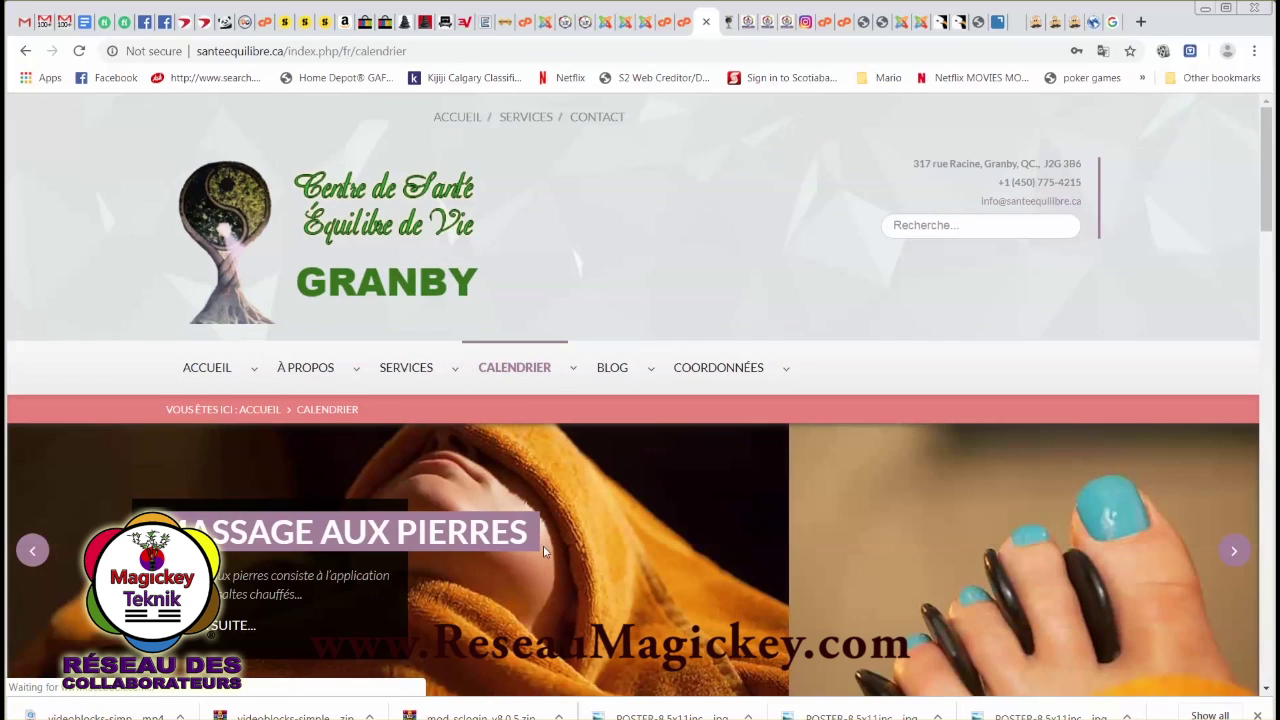
# Log in to the site as the other saved user, chosen from Chrome's autofill.
pyautogui.scroll(-10, 543, 545)
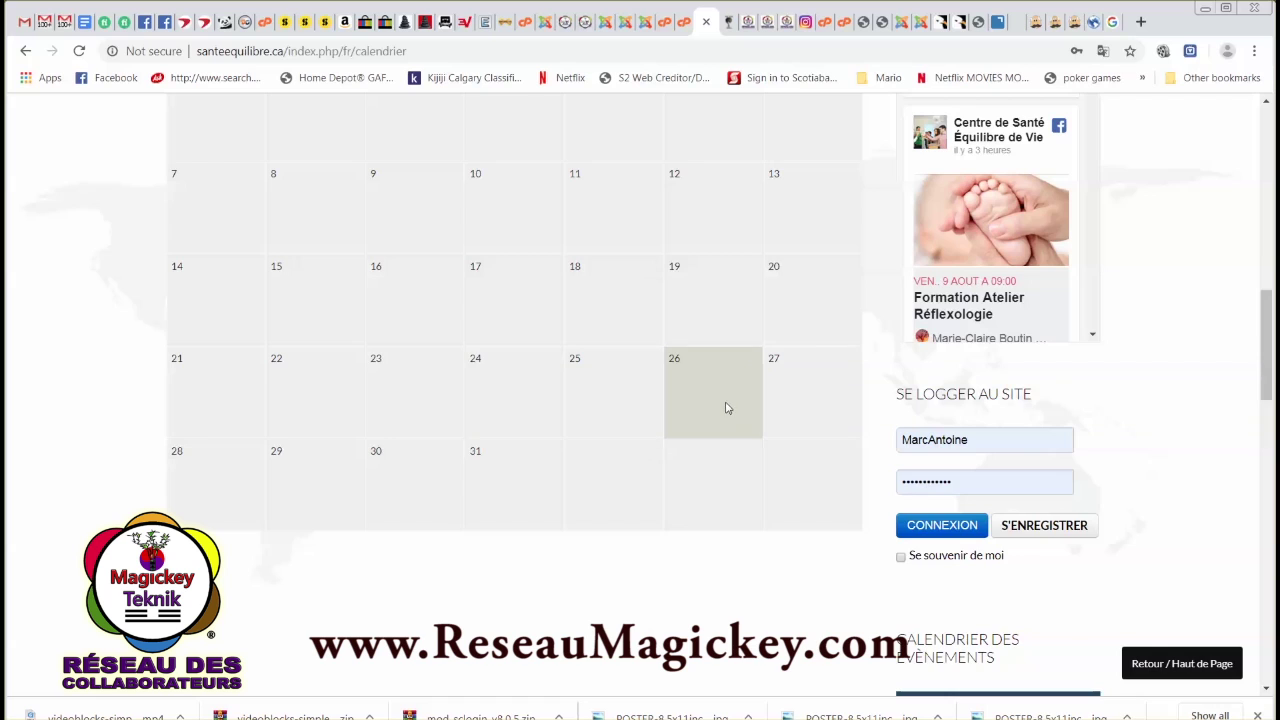
pyautogui.scroll(4, 727, 407)
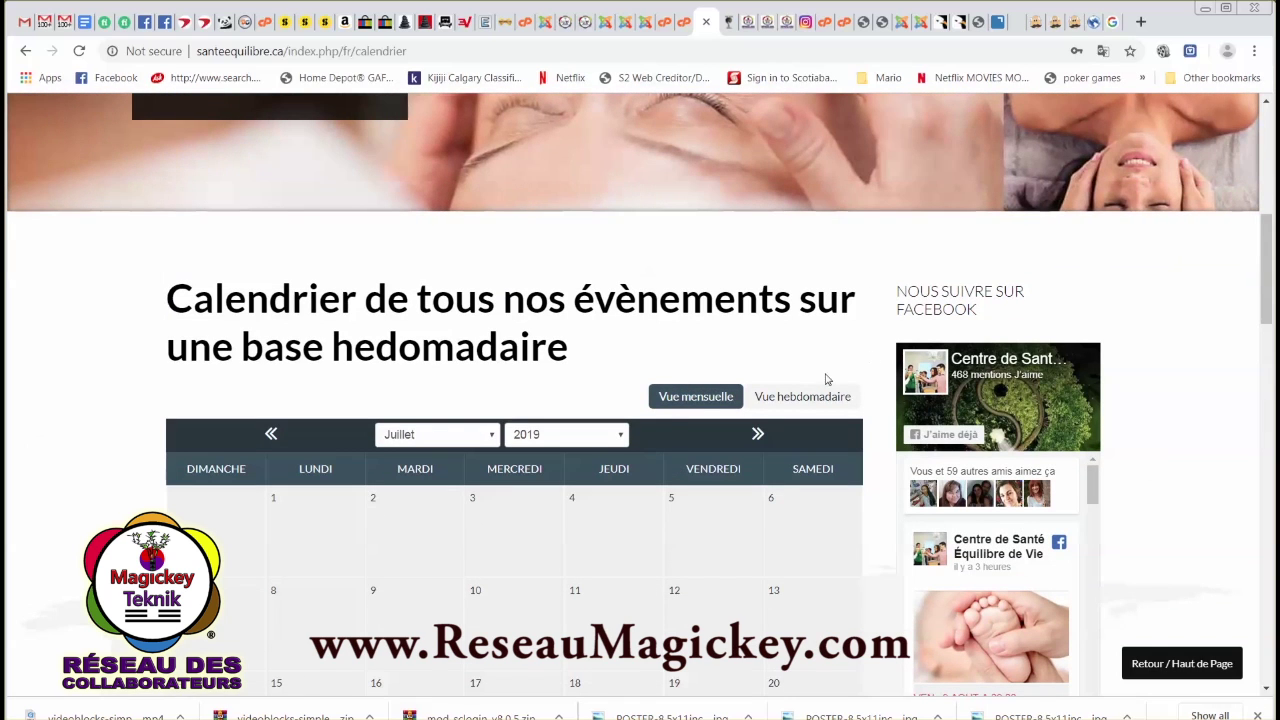
pyautogui.scroll(-6, 860, 410)
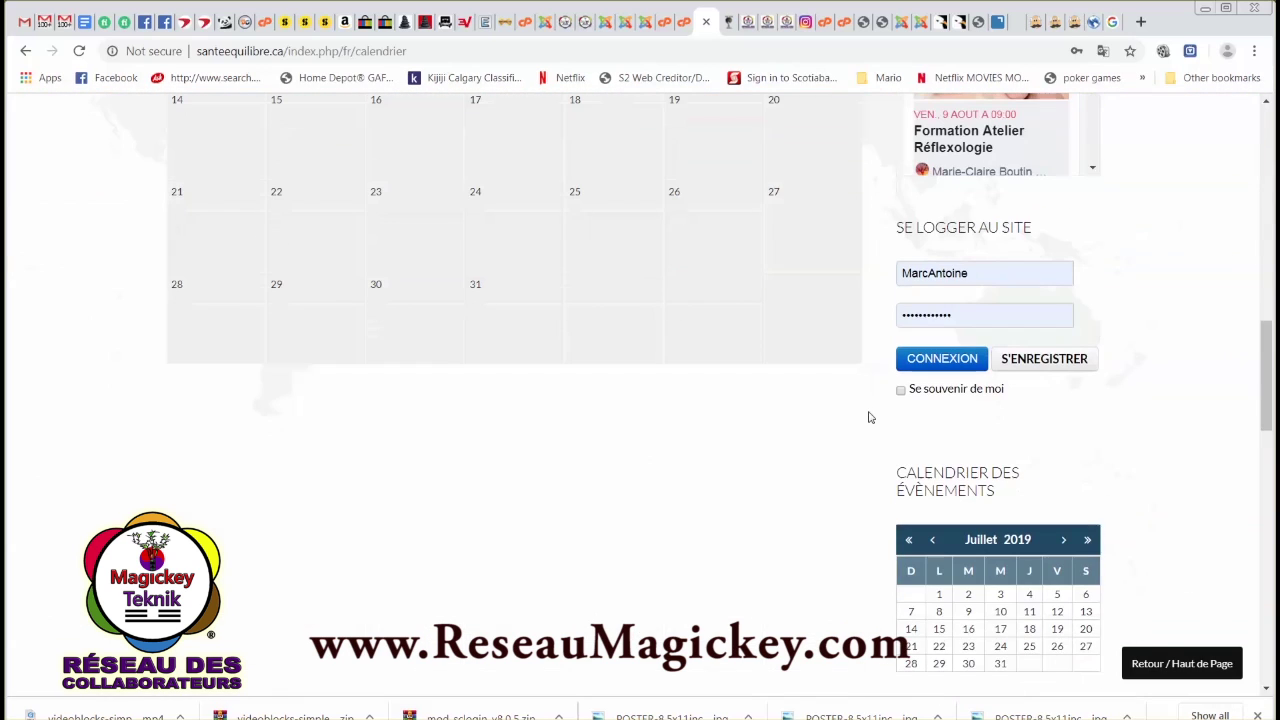
pyautogui.doubleClick(973, 276)
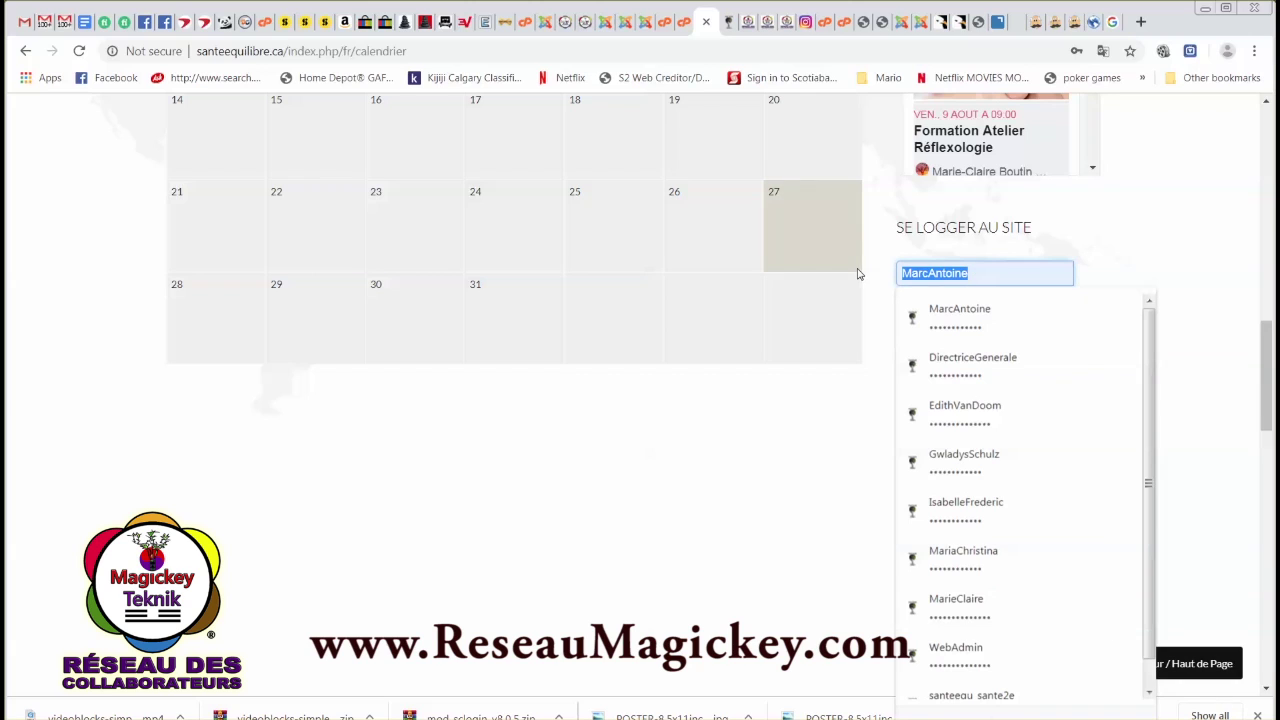
pyautogui.write('MarieClaire')
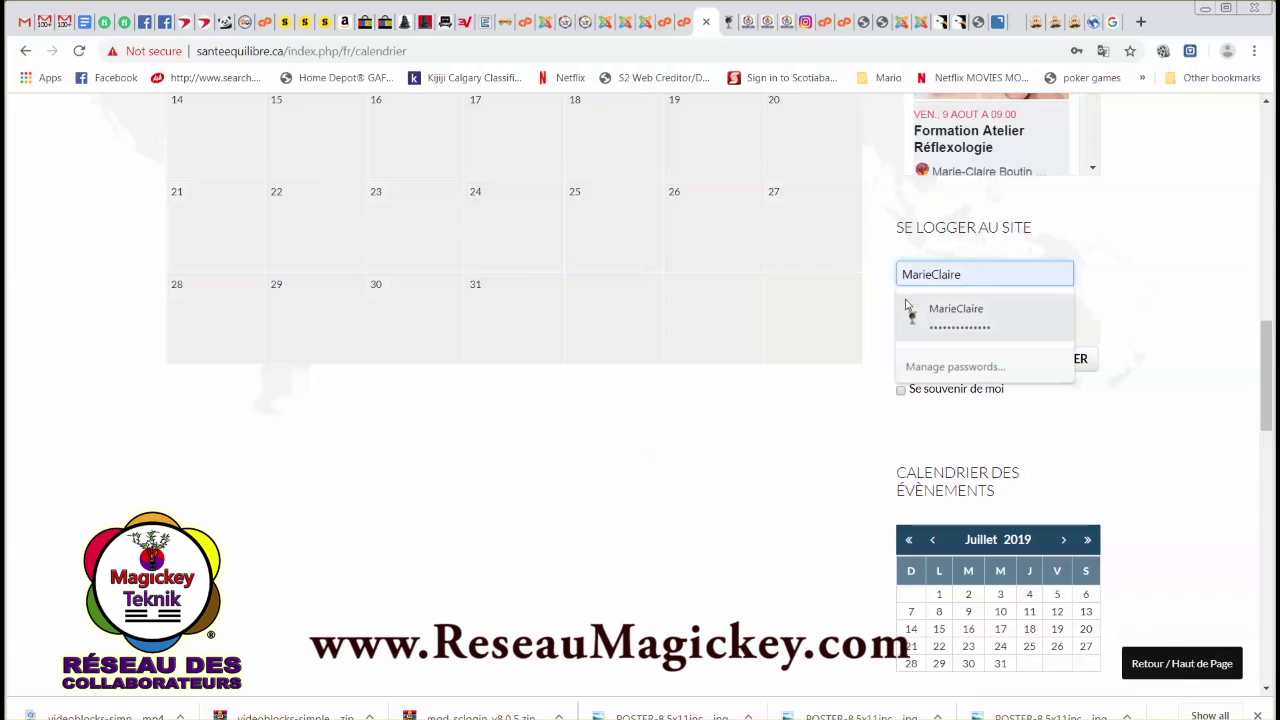
pyautogui.click(955, 316)
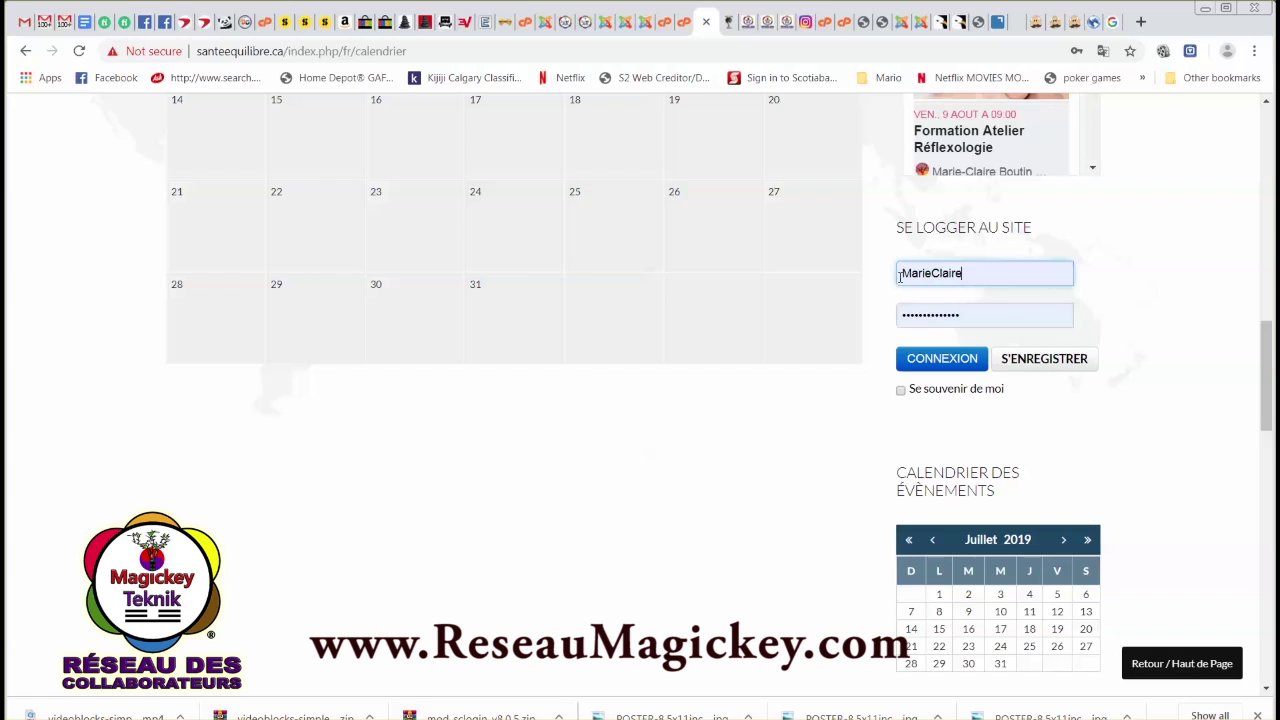
pyautogui.click(960, 273)
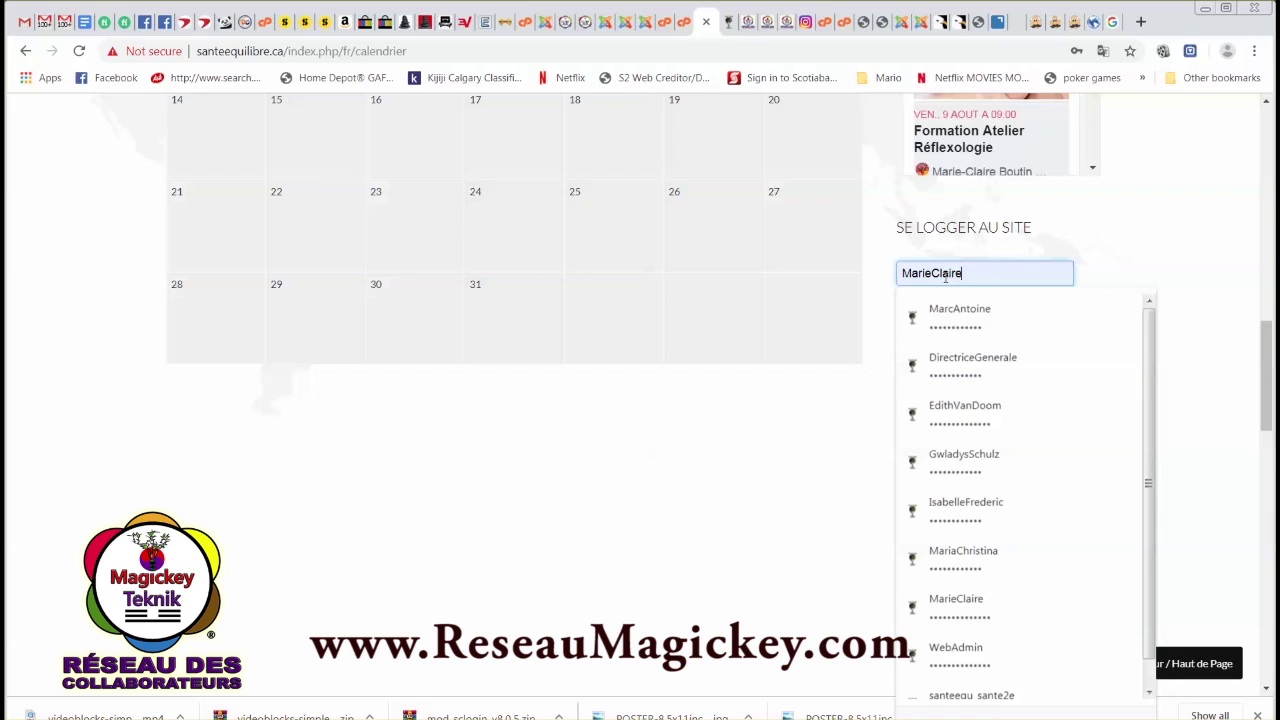
pyautogui.click(1102, 273)
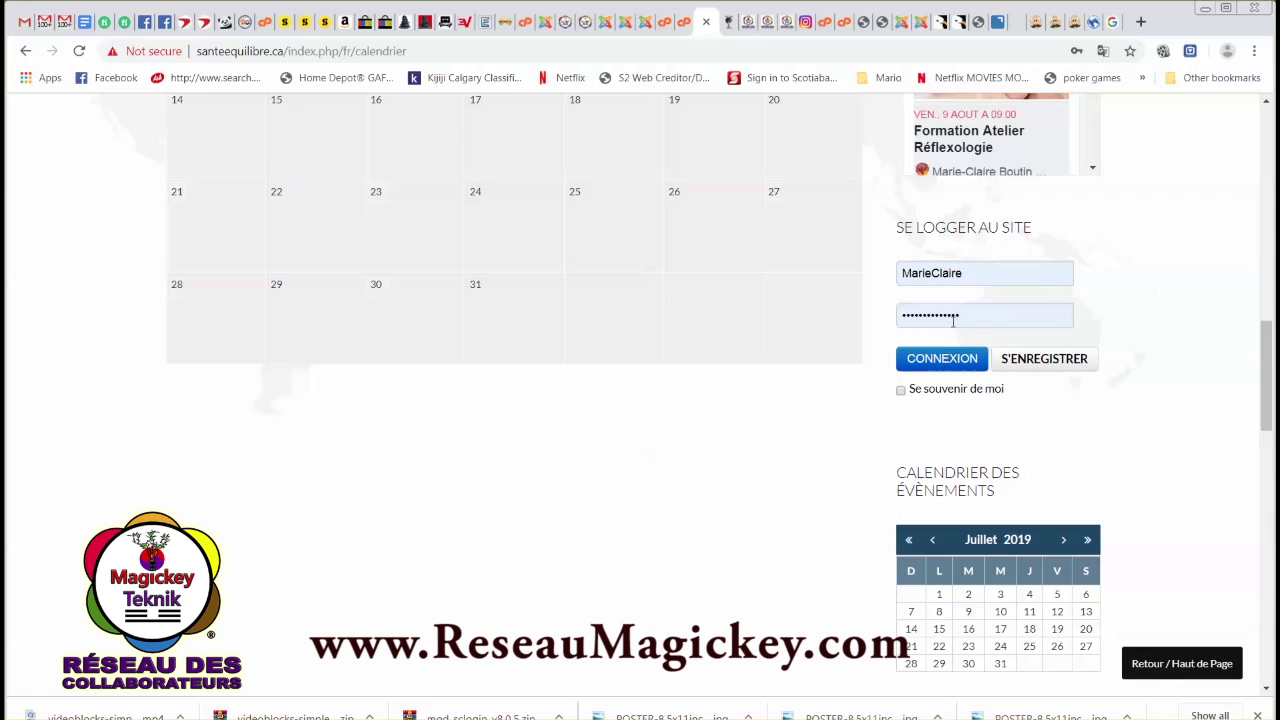
pyautogui.click(948, 366)
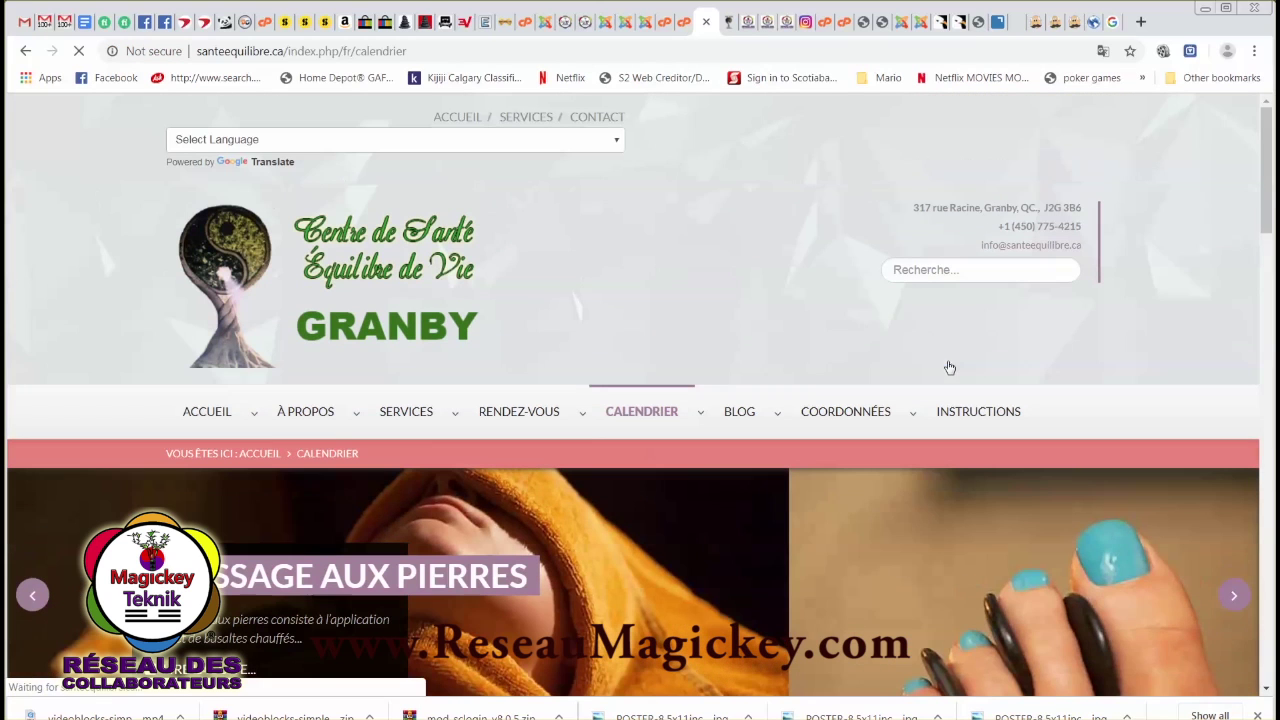
# Open the Soumettre un Évènement page from the Calendrier menu.
pyautogui.moveTo(680, 416)
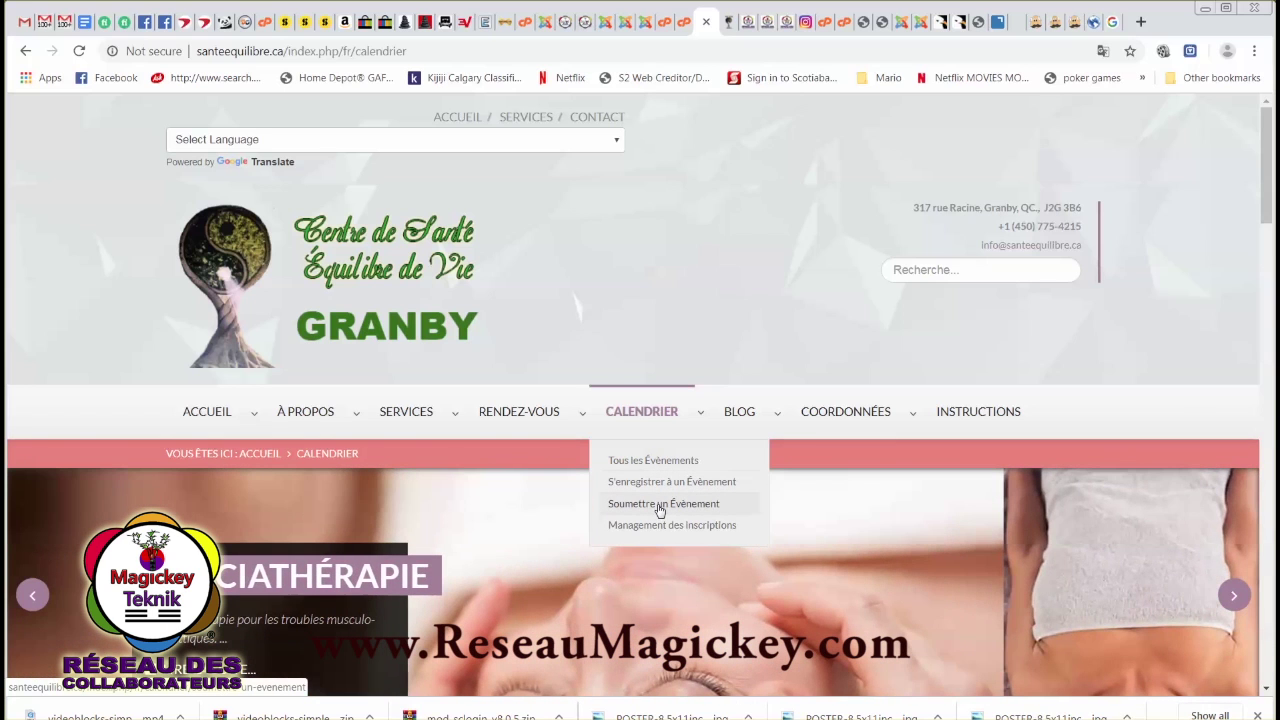
pyautogui.click(660, 504)
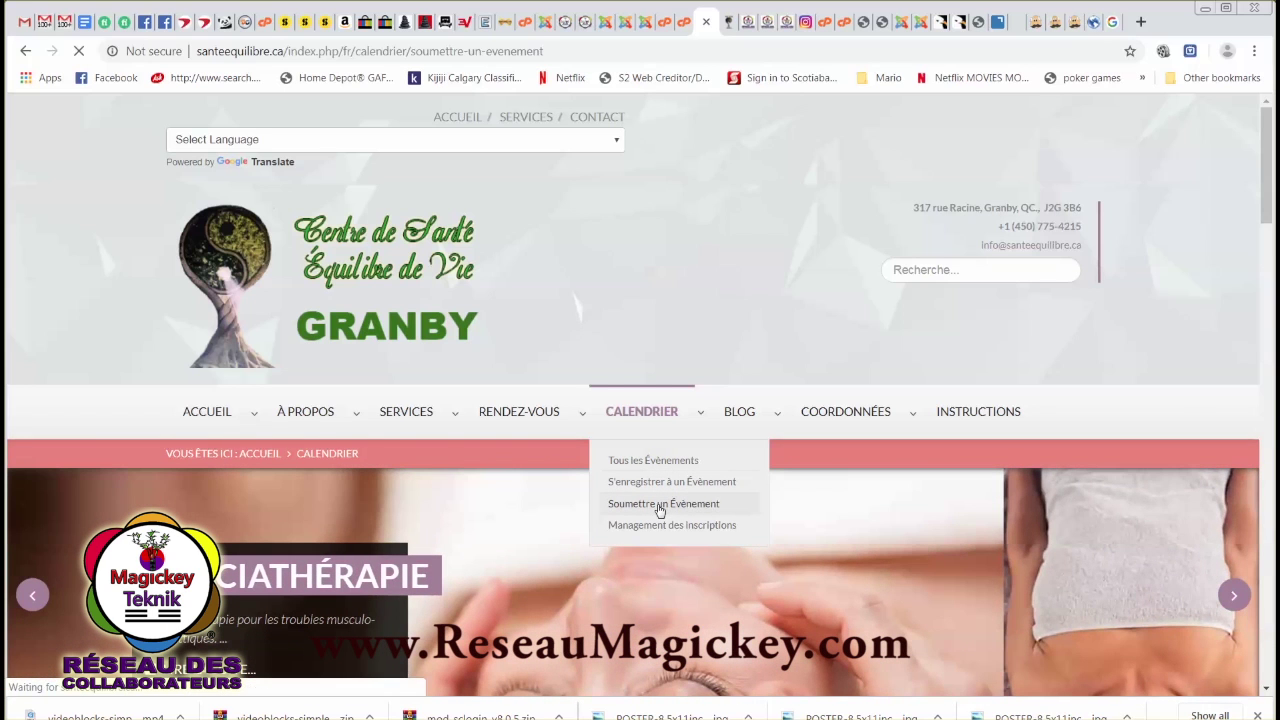
pyautogui.scroll(-3, 597, 503)
pyautogui.scroll(-4, 594, 496)
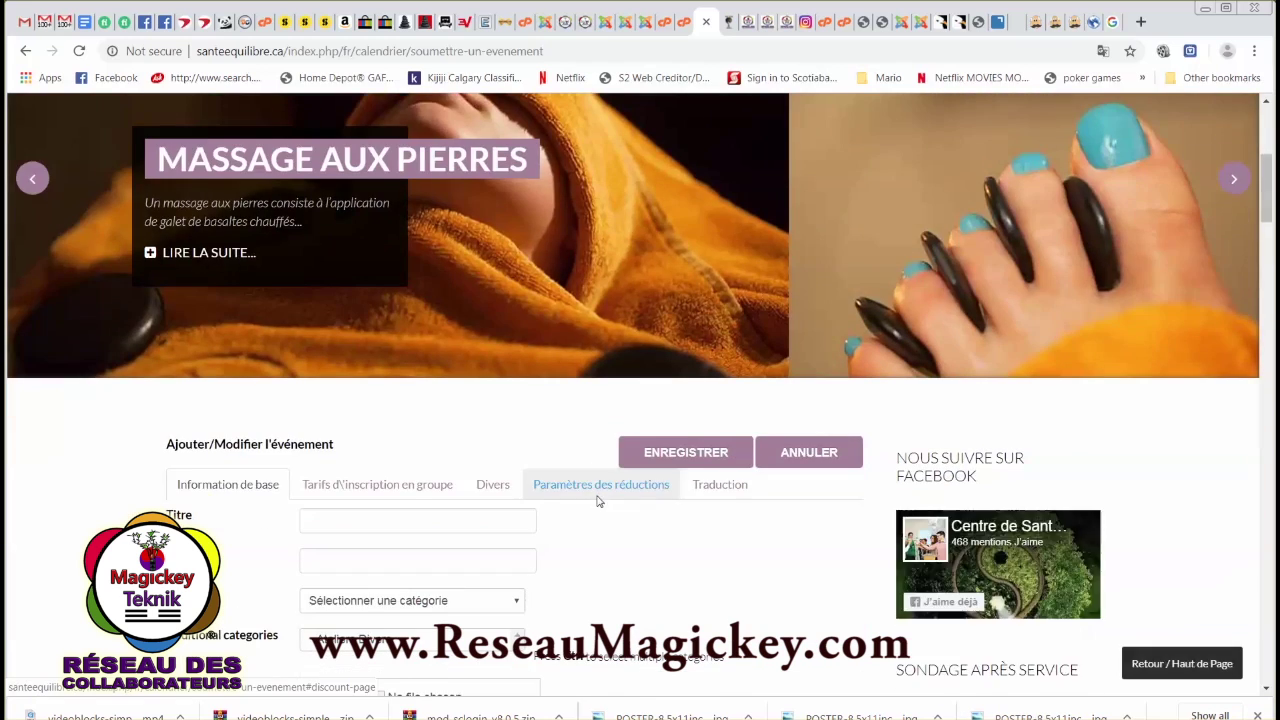
# Title the event 'Cours de test Joomla' and set its category to Ateliers Divers.
pyautogui.click(330, 267)
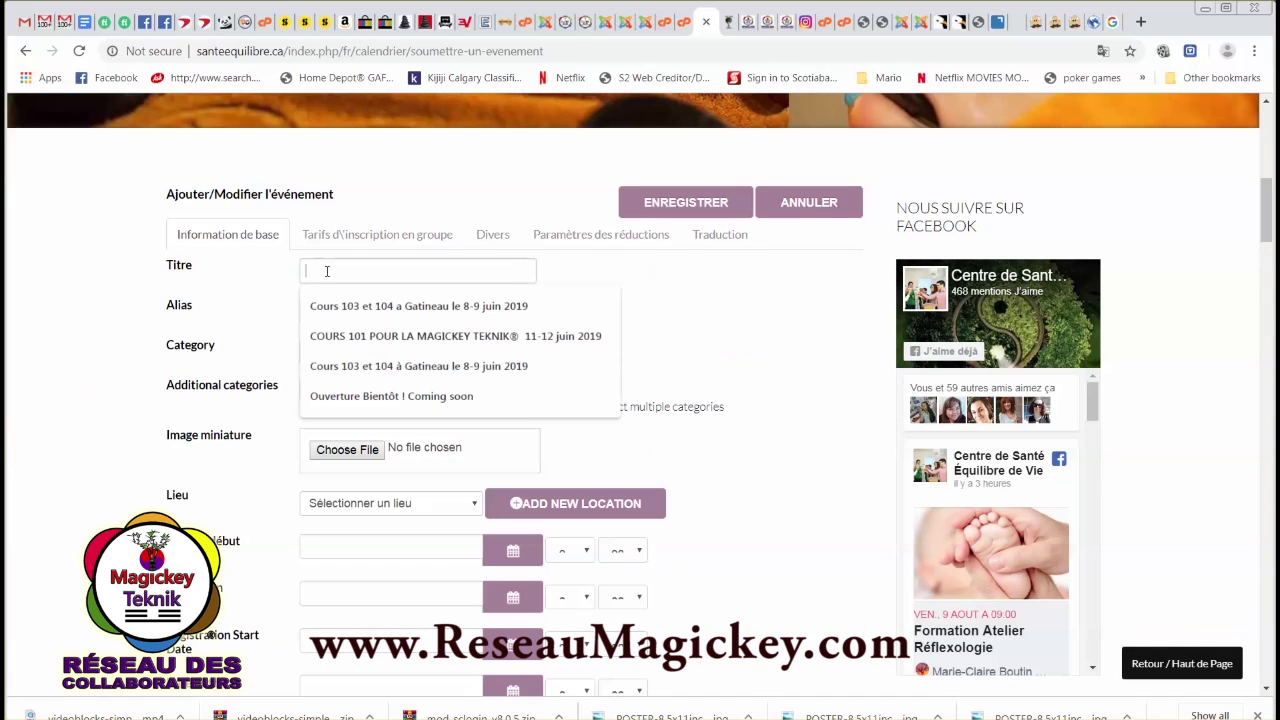
pyautogui.write('Cours de test Joomla')
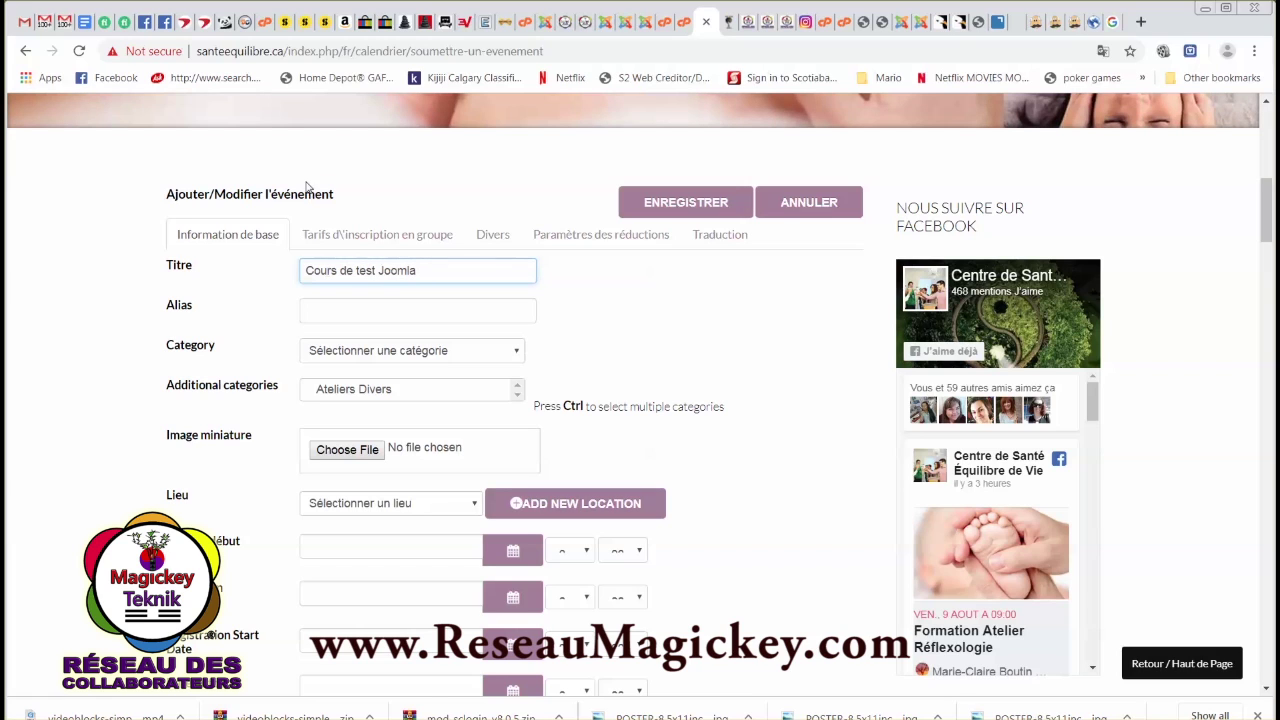
pyautogui.click(313, 312)
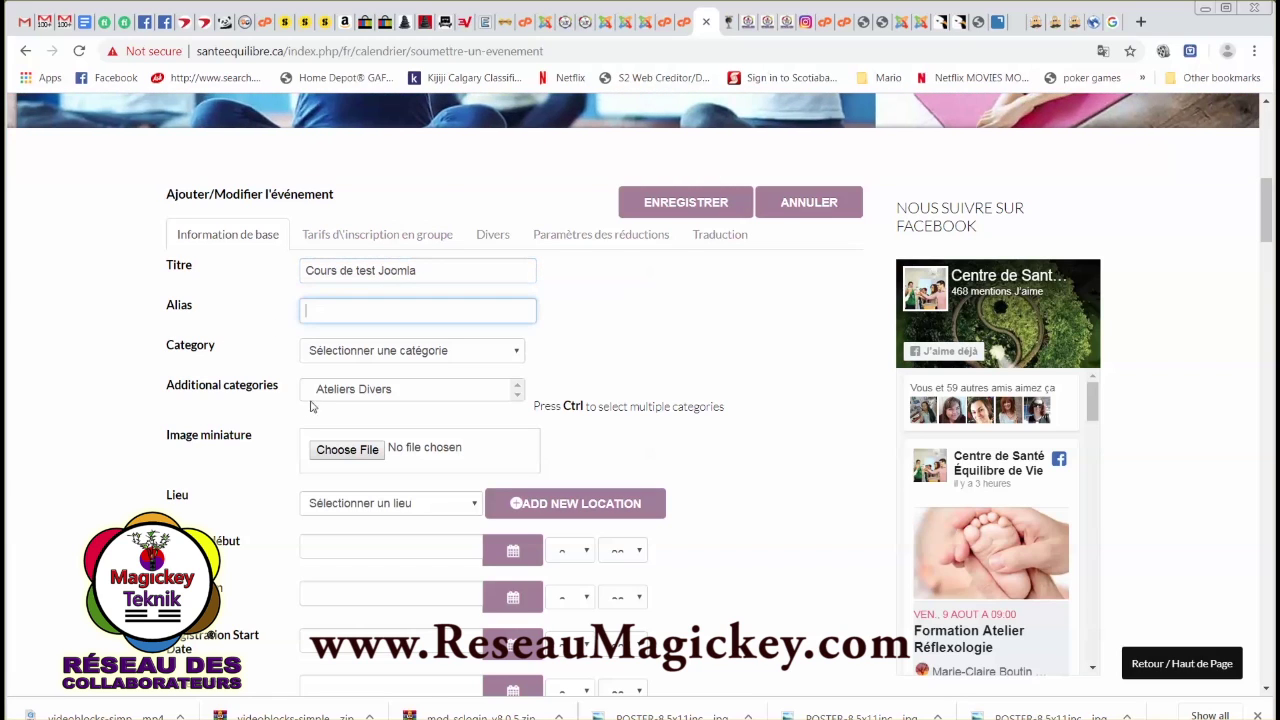
pyautogui.click(369, 352)
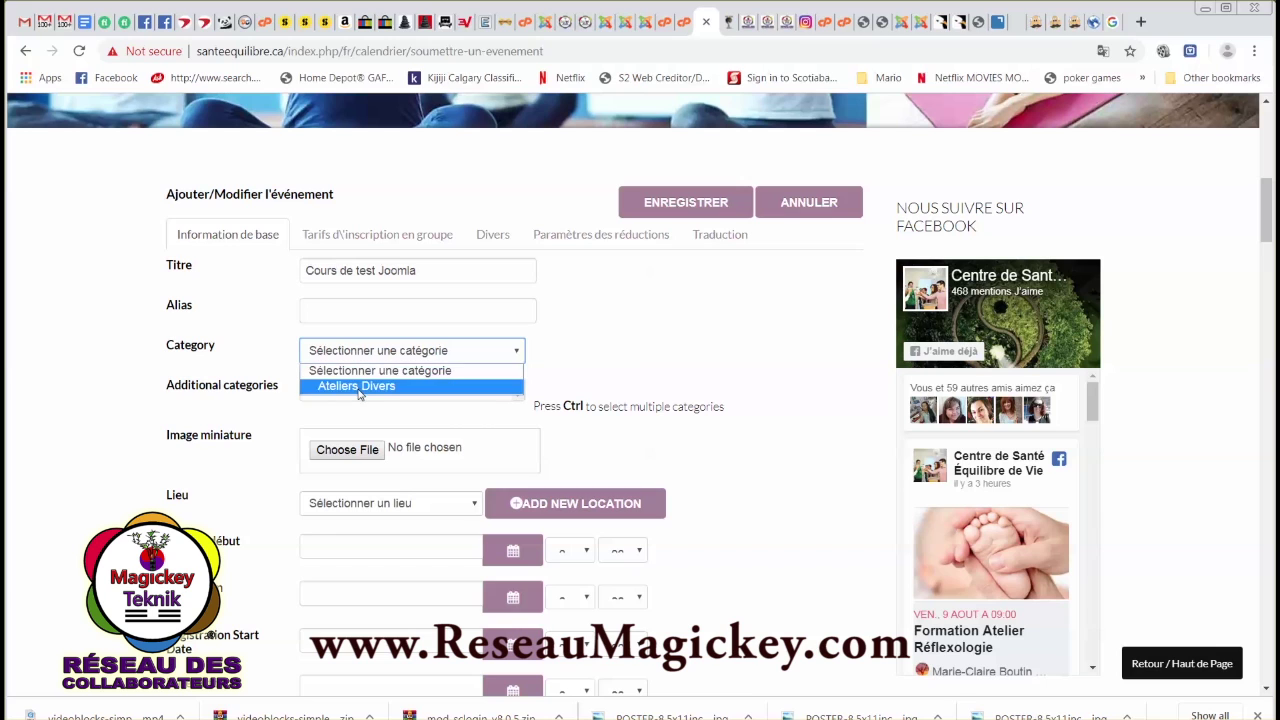
pyautogui.click(359, 387)
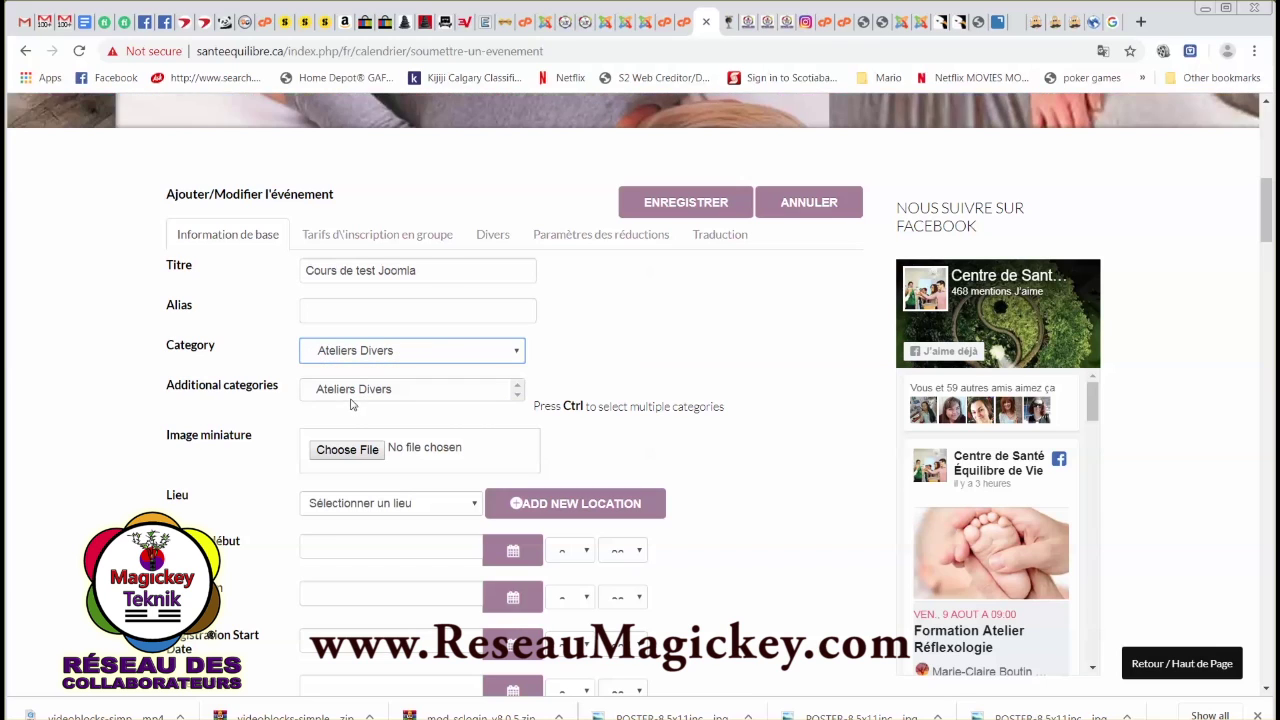
pyautogui.scroll(-1, 440, 425)
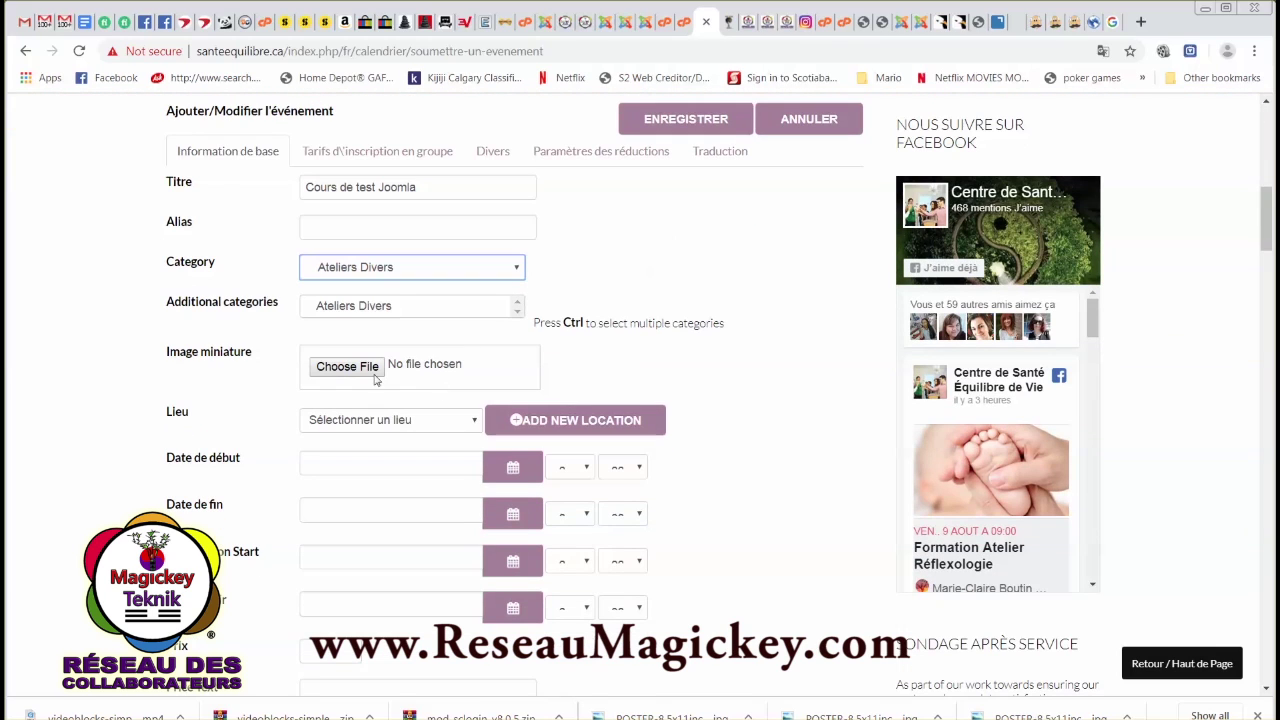
# Set Image miniature to the 200x200px-LOGO-SalonSante-Arc-En-Ciel PNG file.
pyautogui.click(343, 370)
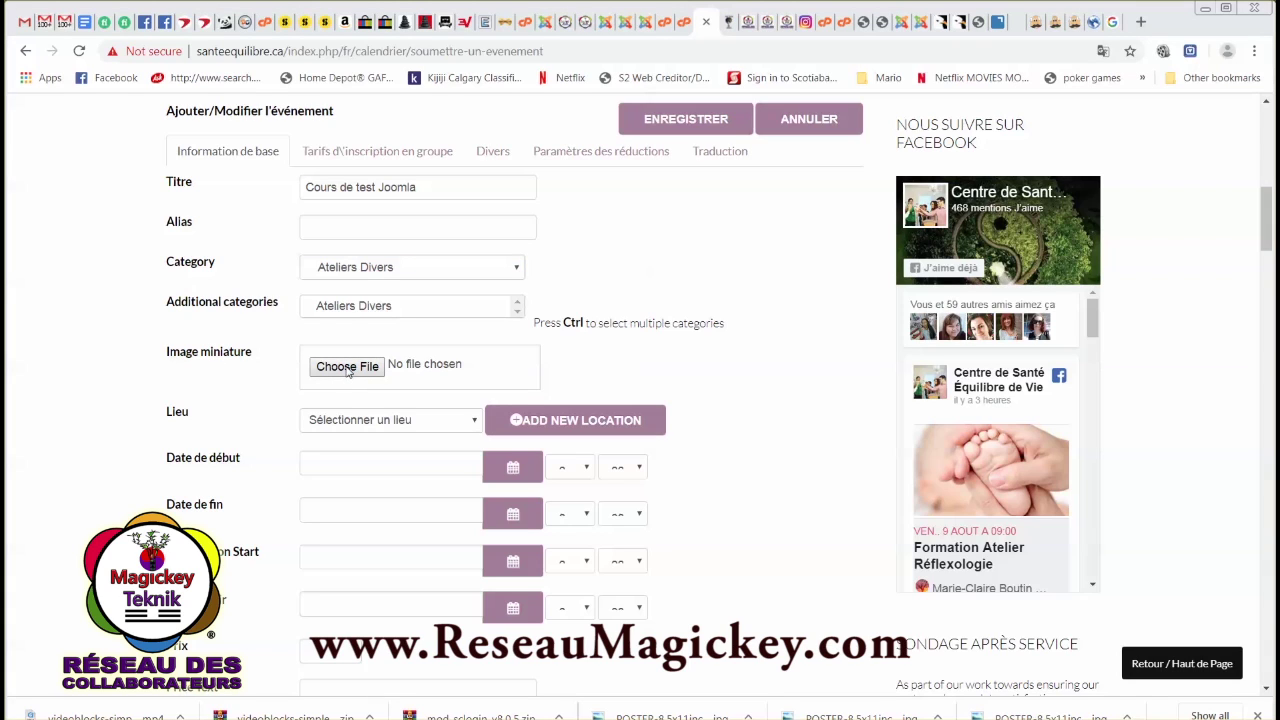
pyautogui.click(347, 369)
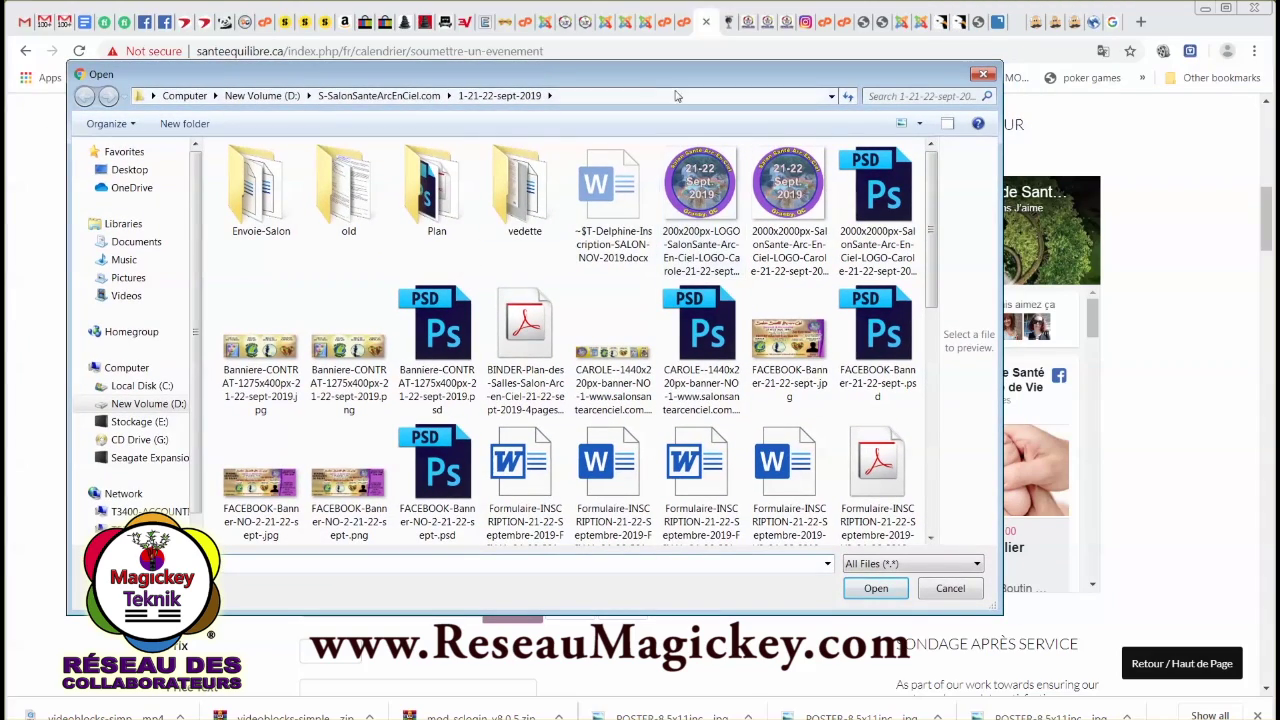
pyautogui.moveTo(678, 80); pyautogui.dragTo(688, 90)
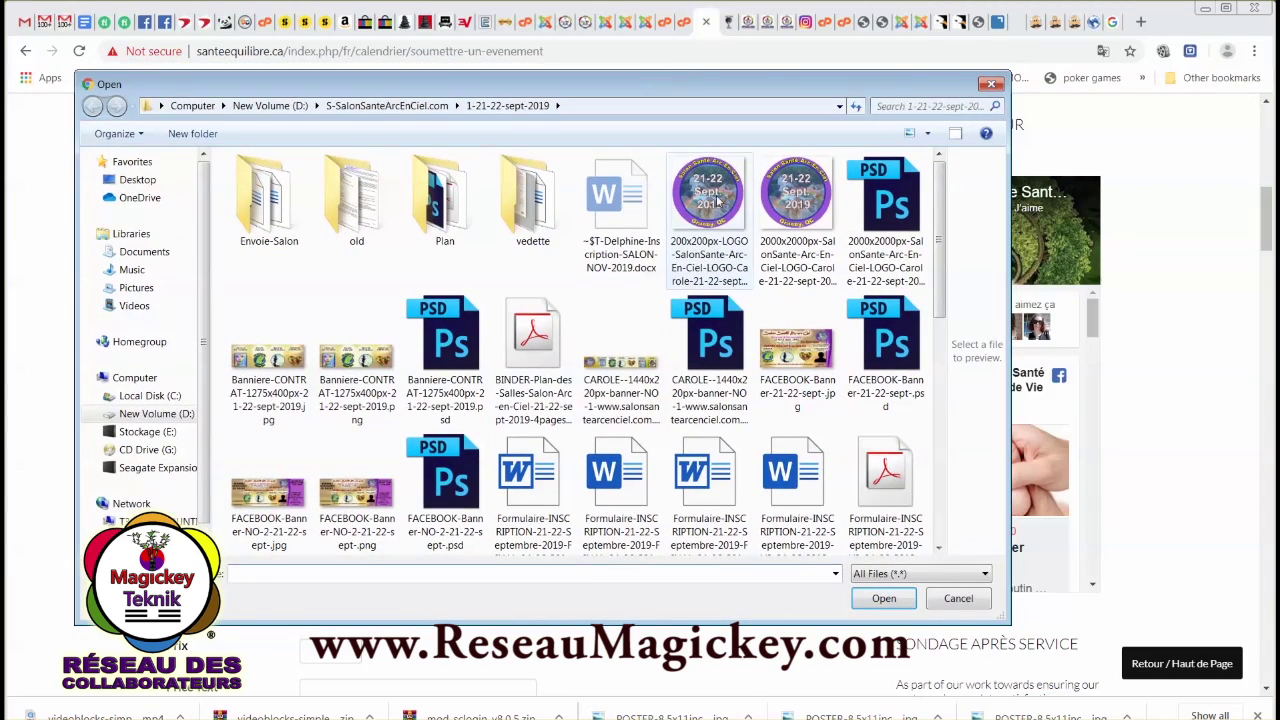
pyautogui.click(716, 202)
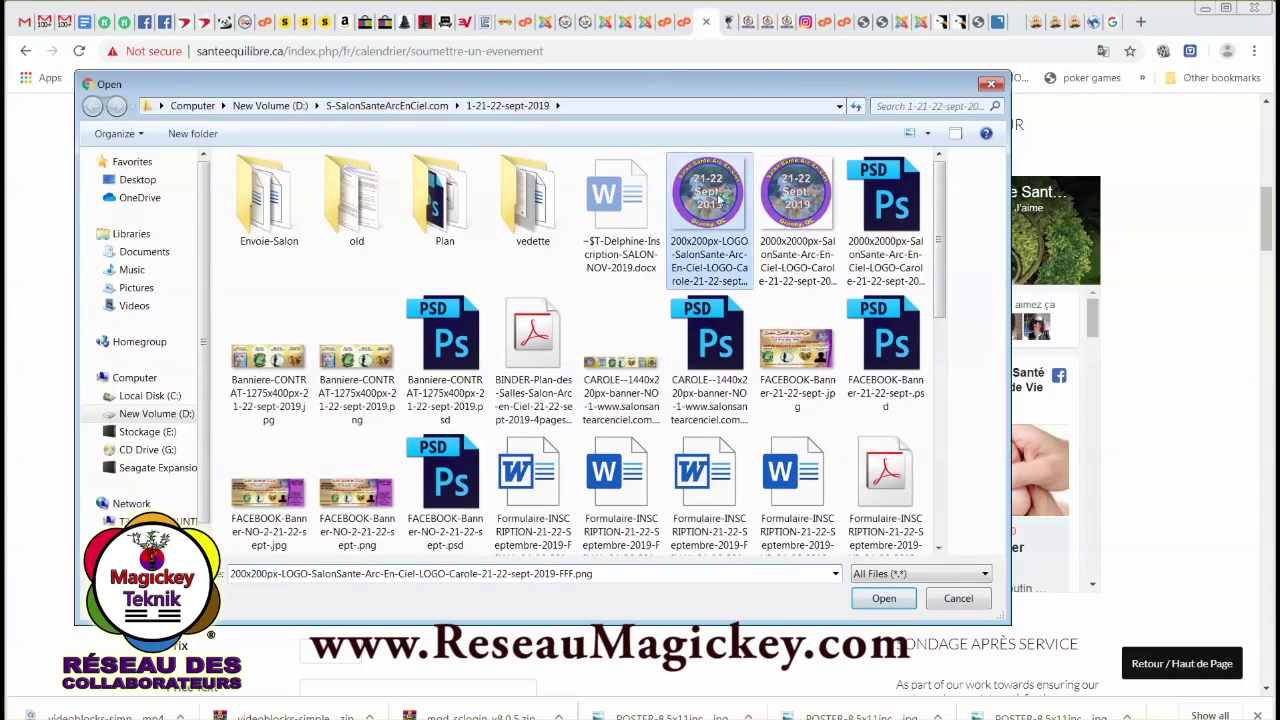
pyautogui.click(884, 600)
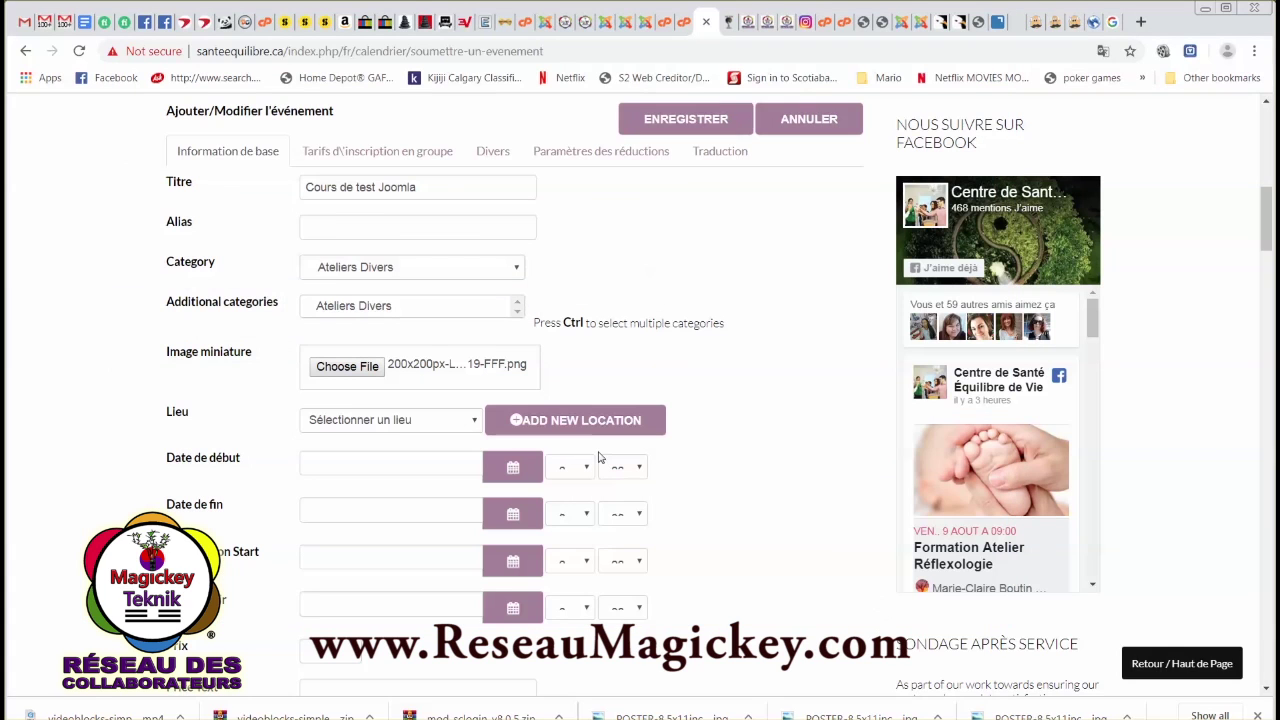
pyautogui.scroll(-1, 434, 483)
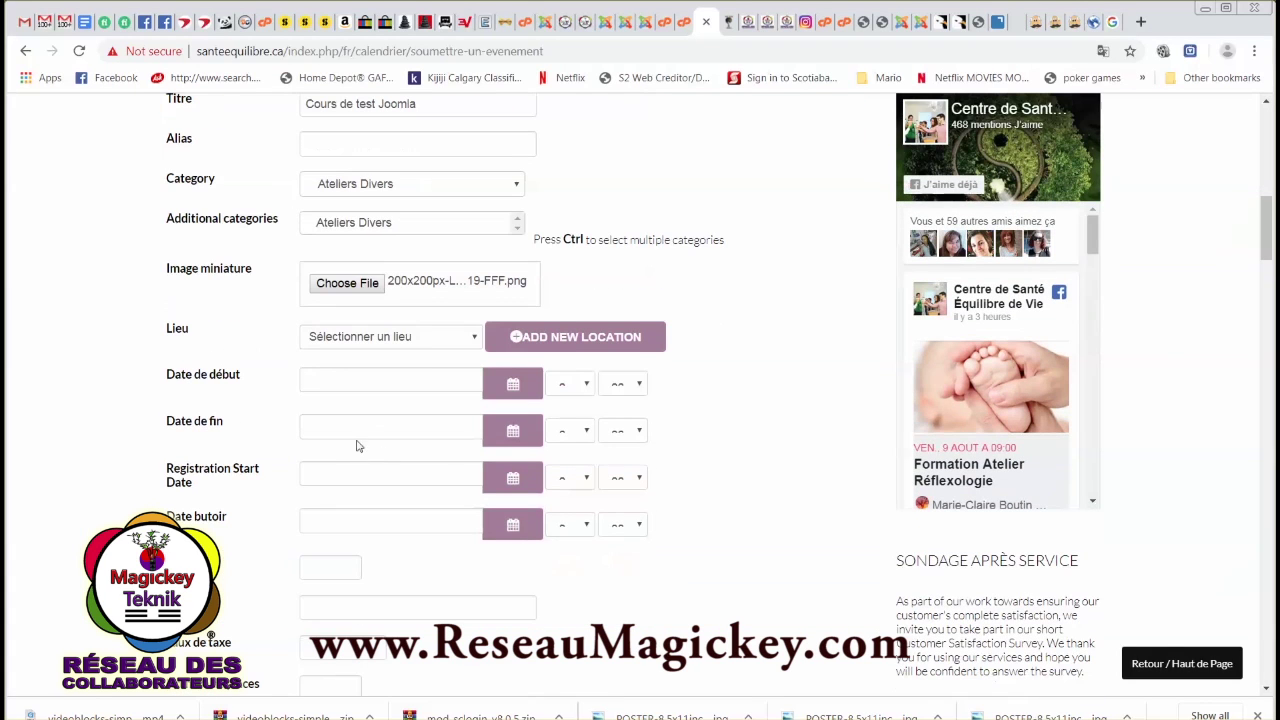
# Add a new event location named 'Centre Ateliers cours de Granby'.
pyautogui.click(475, 338)
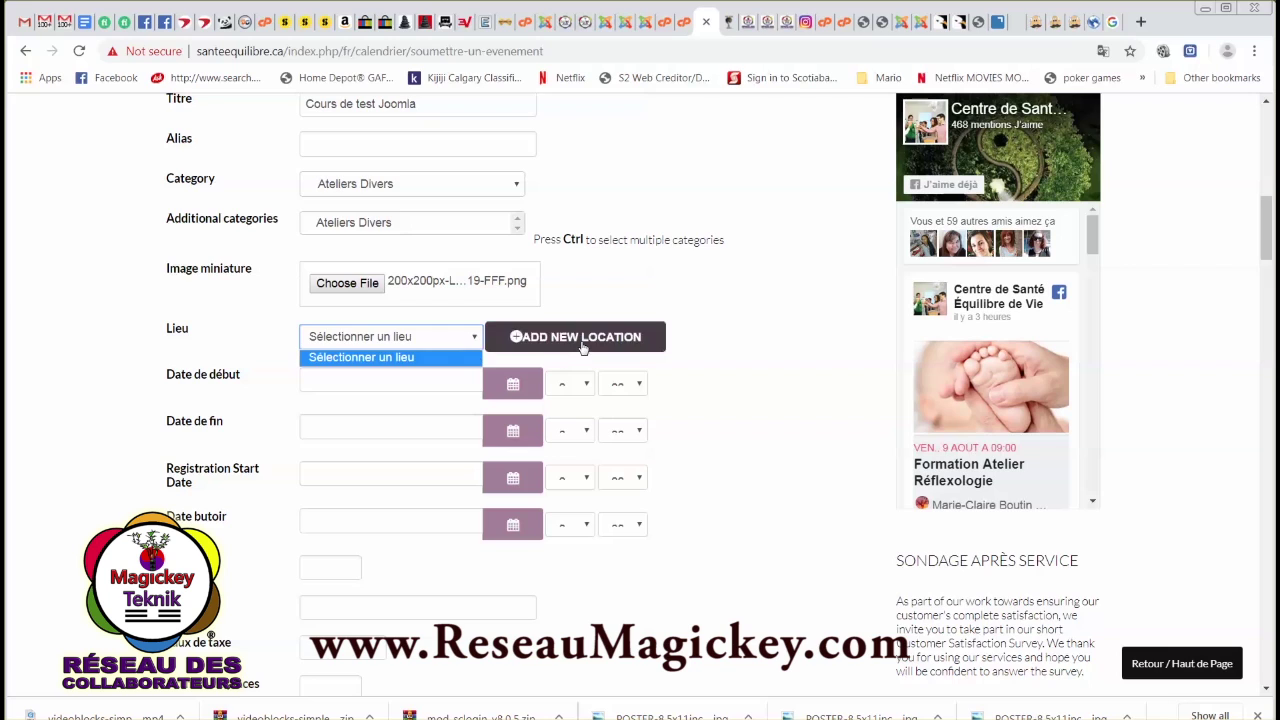
pyautogui.click(582, 340)
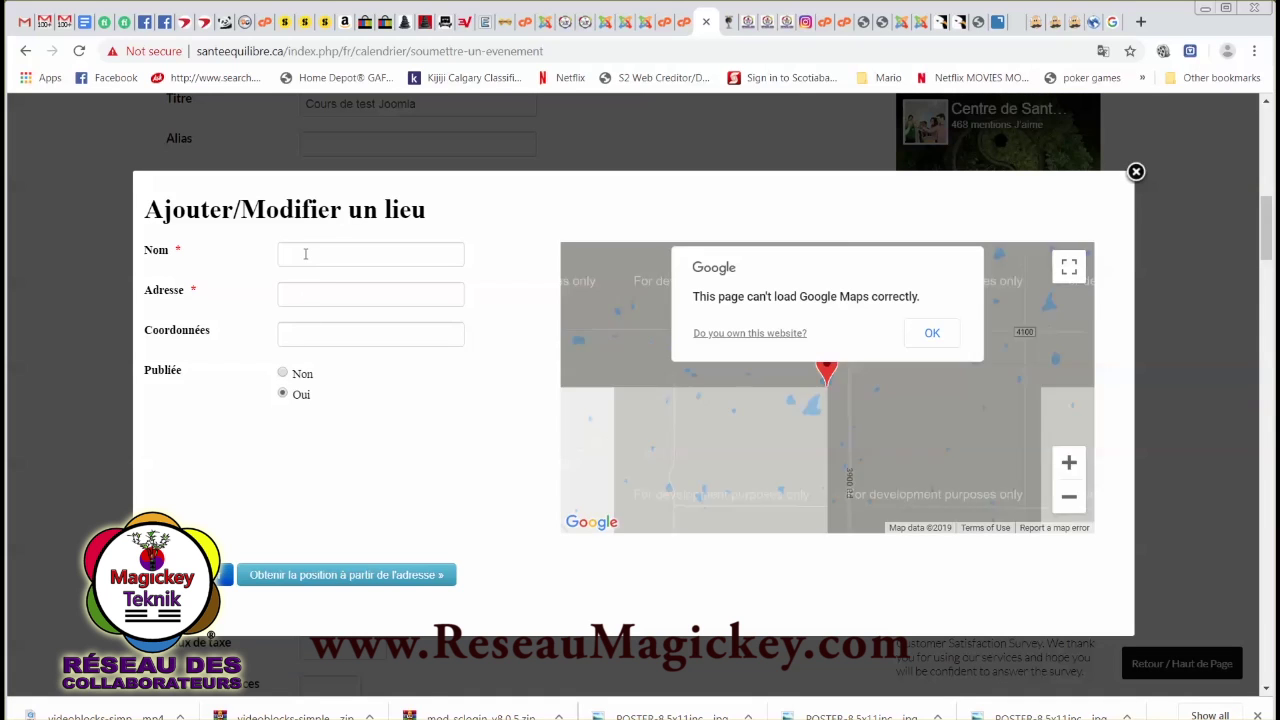
pyautogui.click(305, 254)
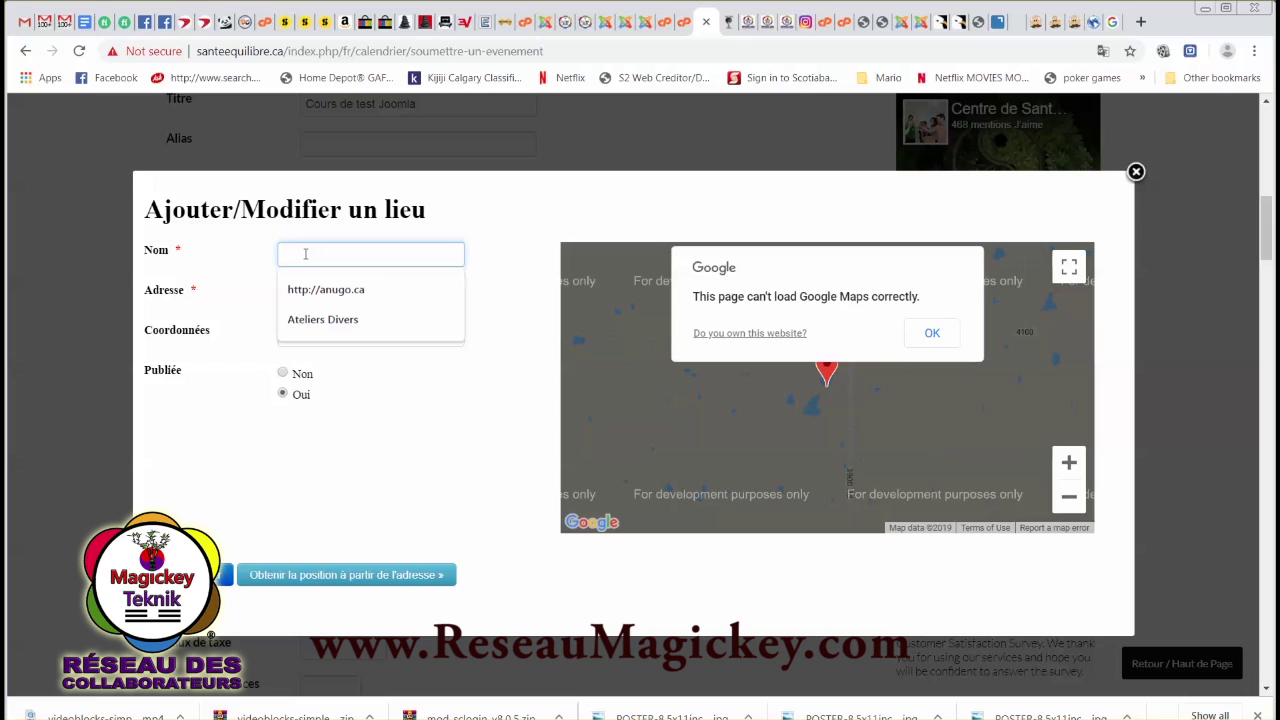
pyautogui.write('Centre A')
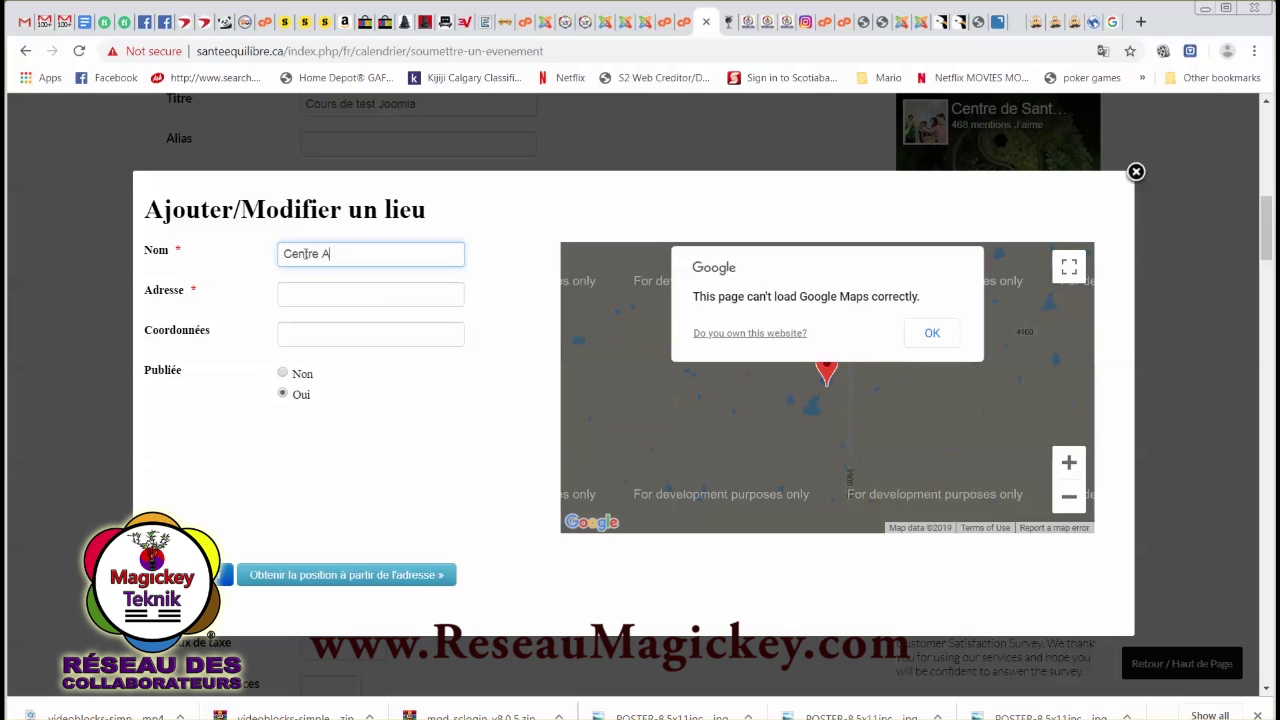
pyautogui.write('teliers cours de Granby')
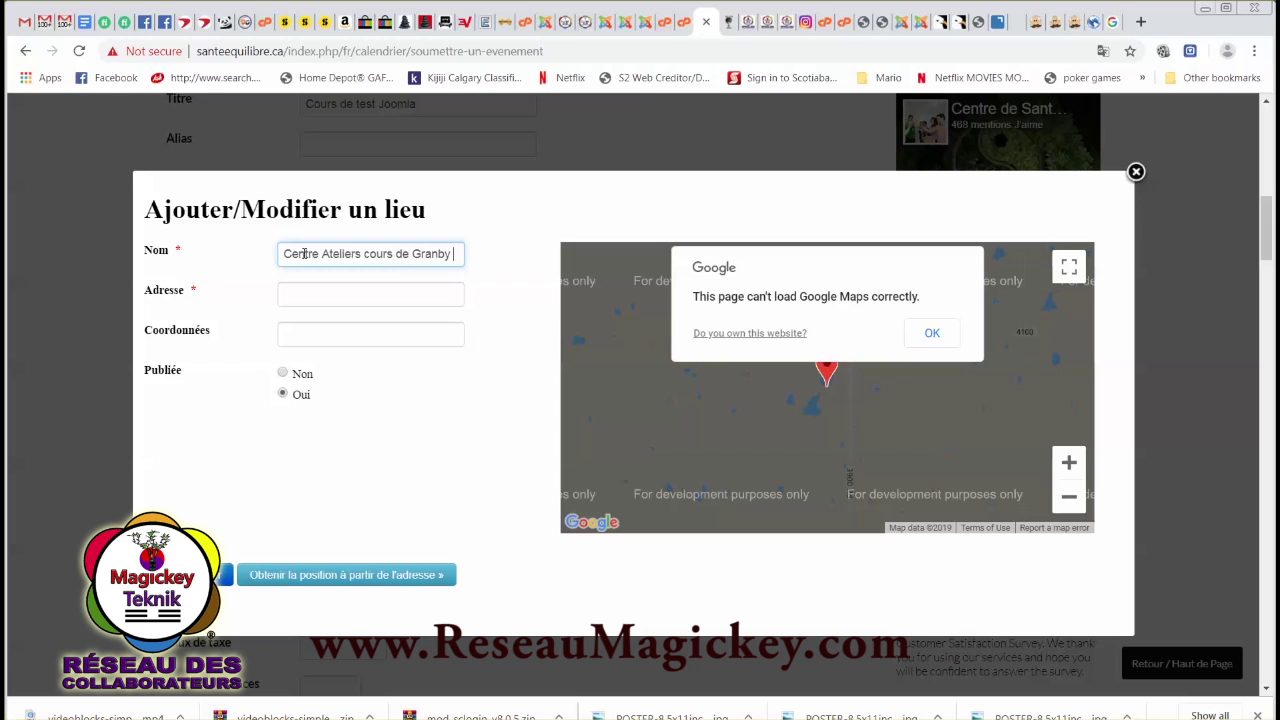
# Enter a test street address in Granby, QC for the location.
pyautogui.click(316, 293)
pyautogui.write('1234 rue de test, granby, QC, 1')
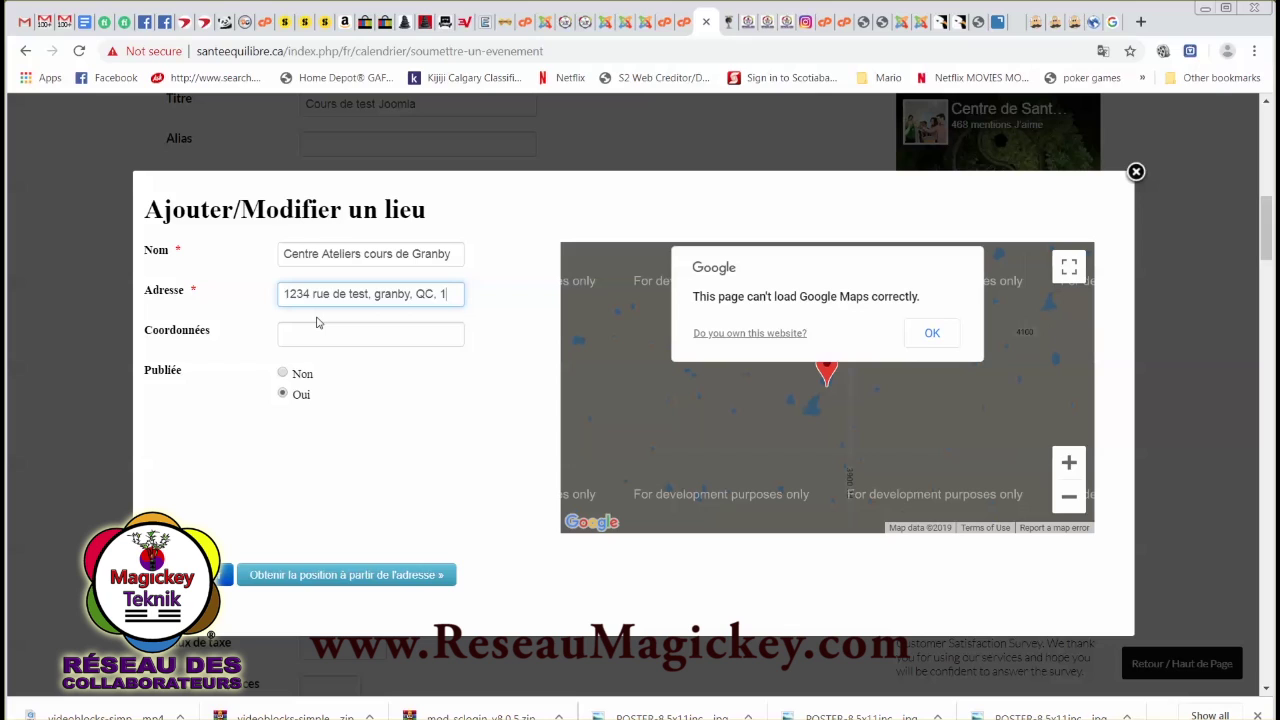
pyautogui.write('234567')
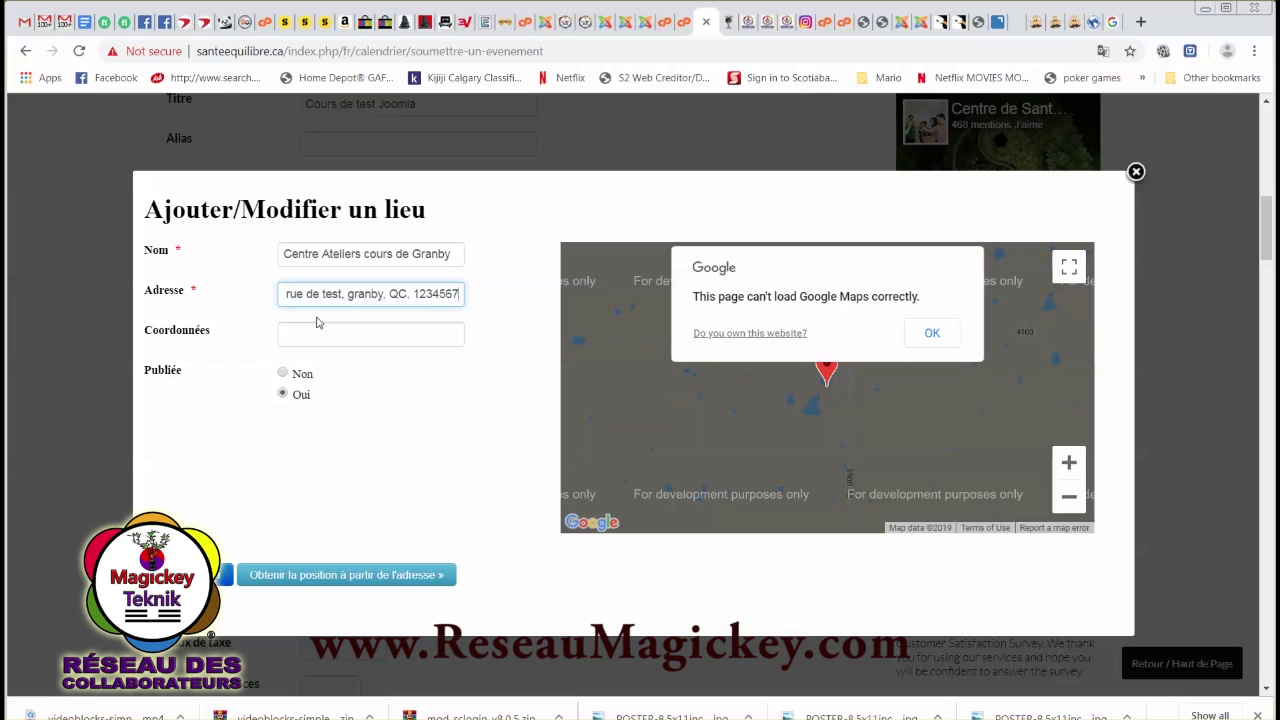
# Add the location's contact phone, correct its street address removing stray digits, and dismiss the map warning.
pyautogui.click(313, 338)
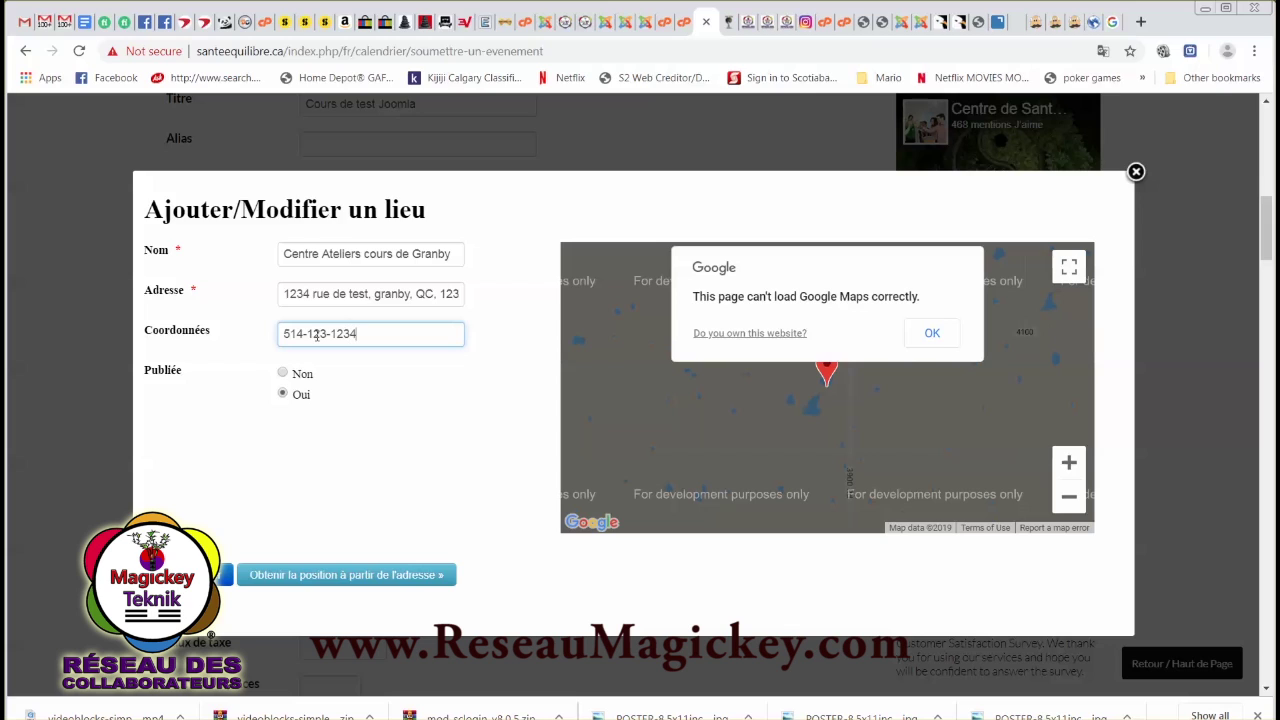
pyautogui.click(320, 426)
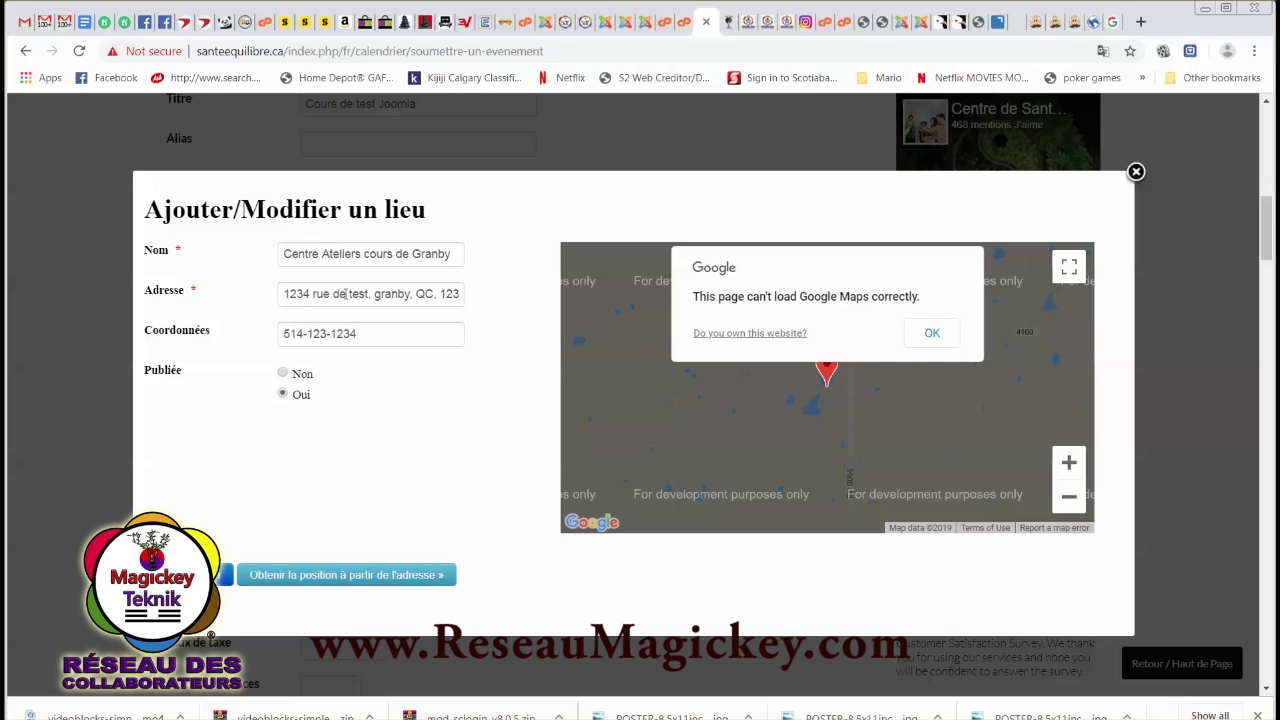
pyautogui.moveTo(333, 294); pyautogui.dragTo(369, 294)
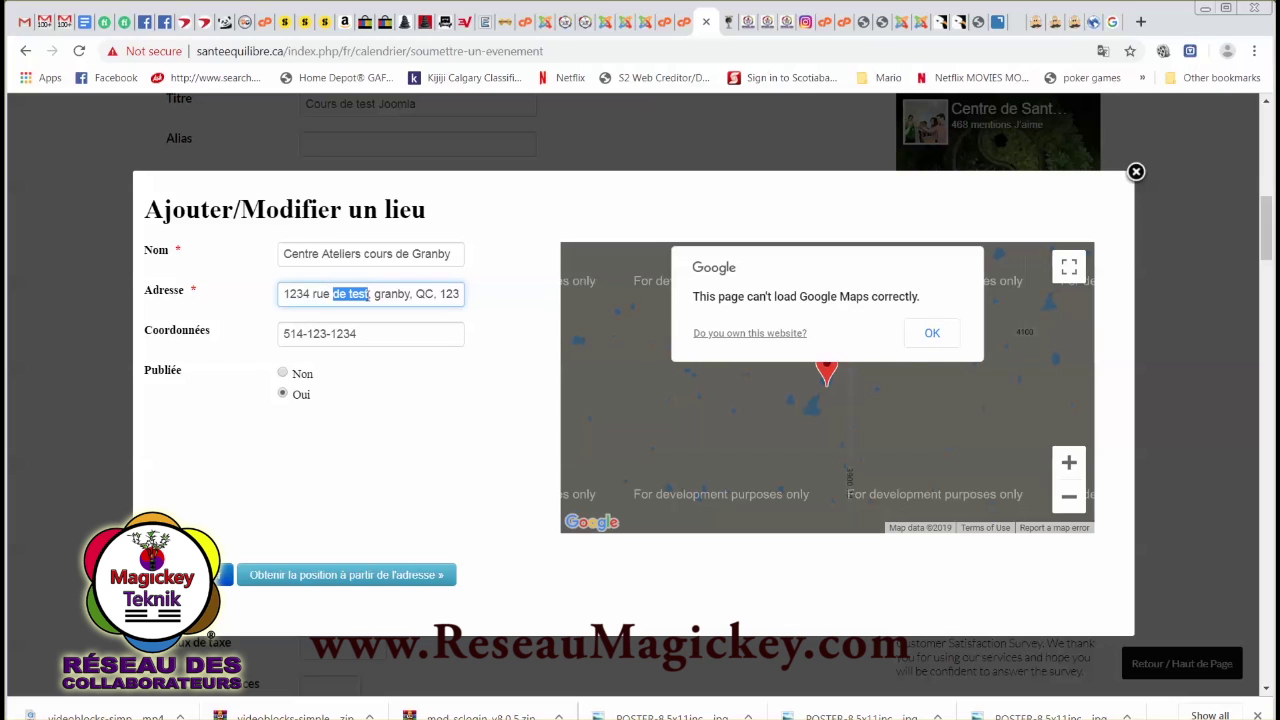
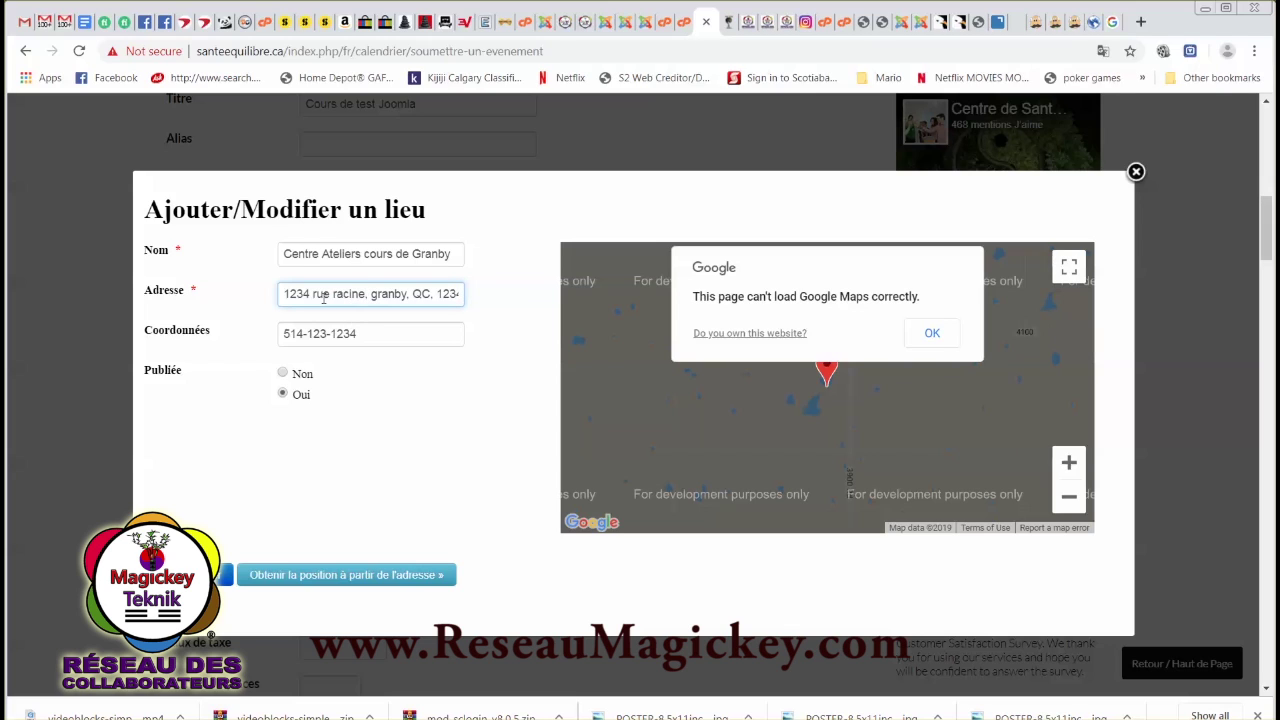
pyautogui.moveTo(311, 294); pyautogui.dragTo(237, 298)
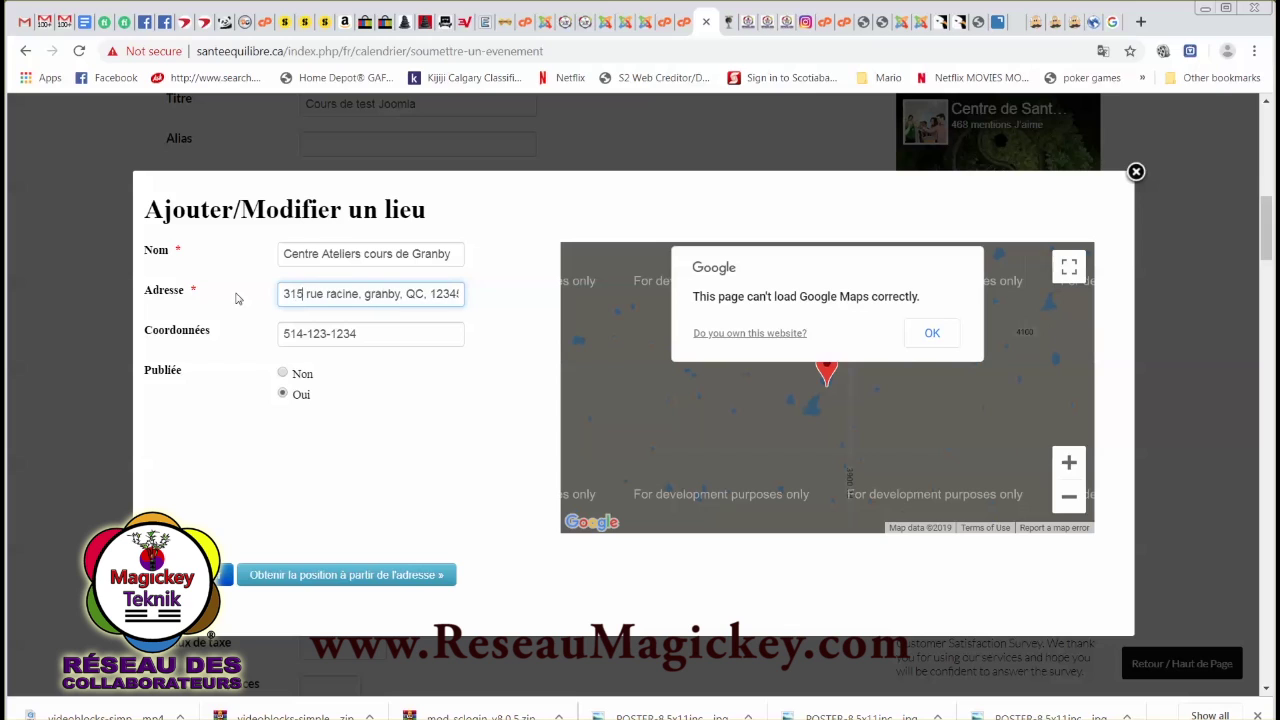
pyautogui.moveTo(430, 293); pyautogui.dragTo(492, 304)
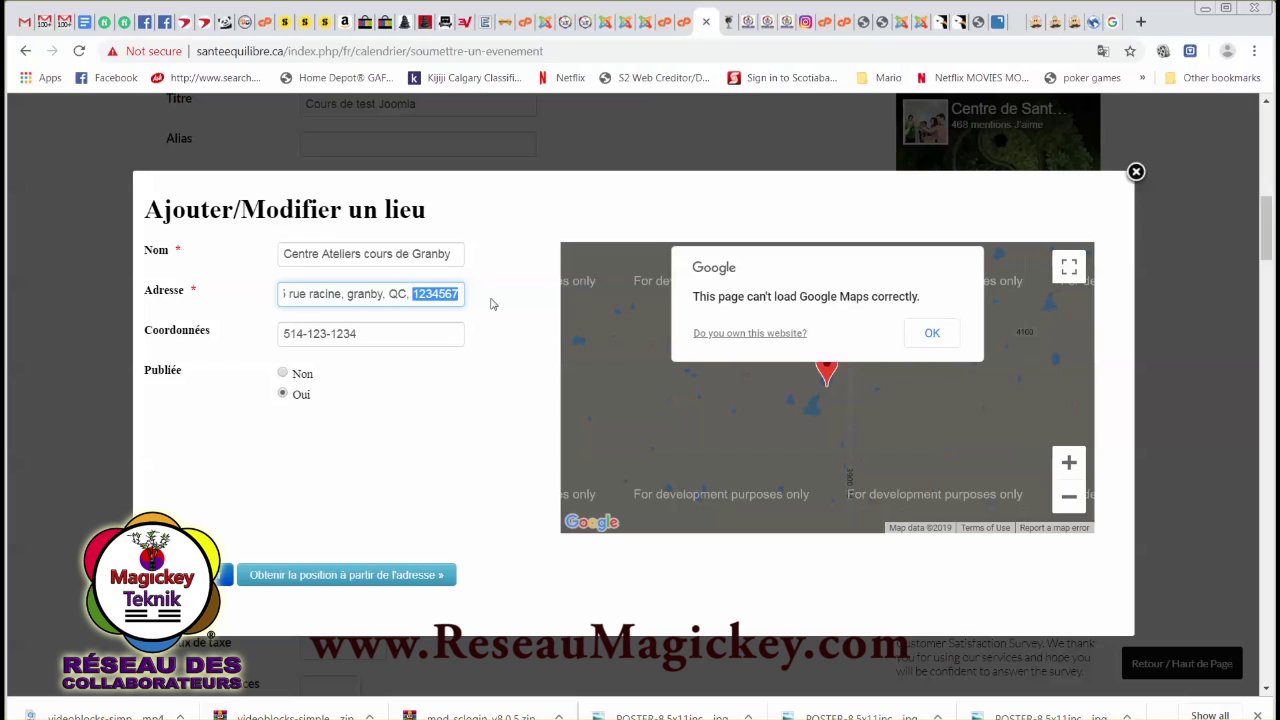
pyautogui.press('BackSpace')
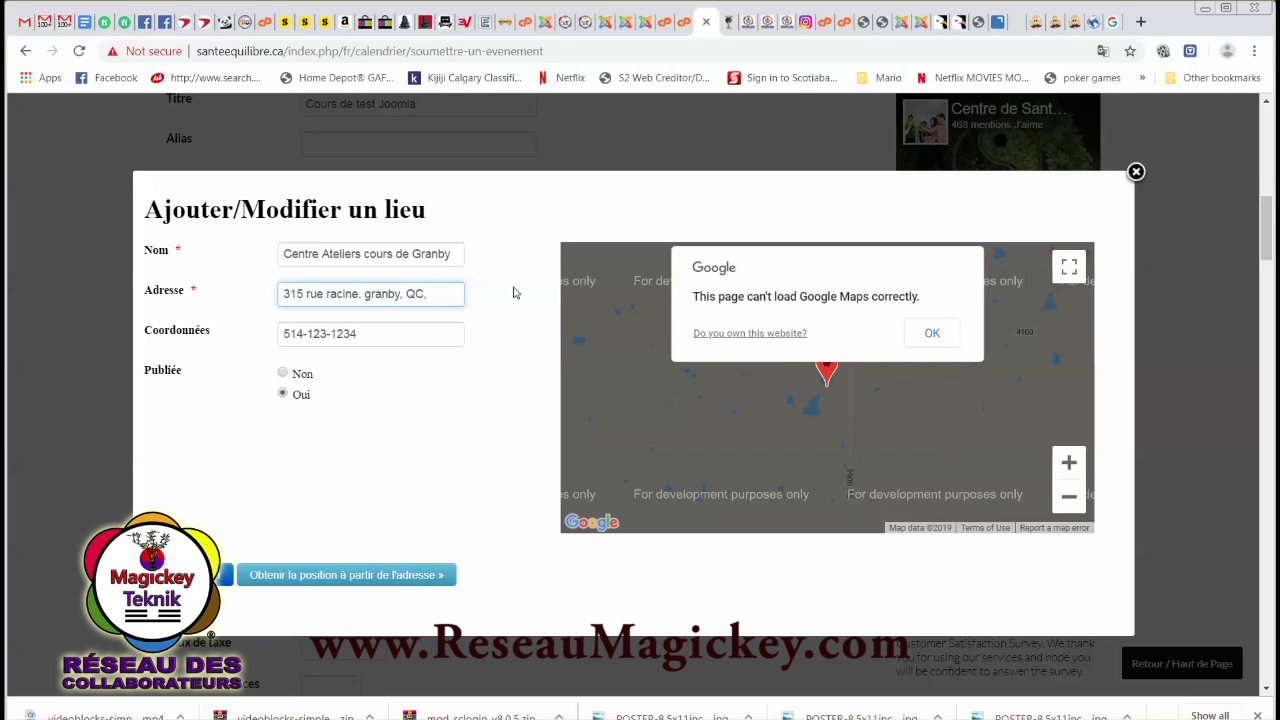
pyautogui.click(514, 293)
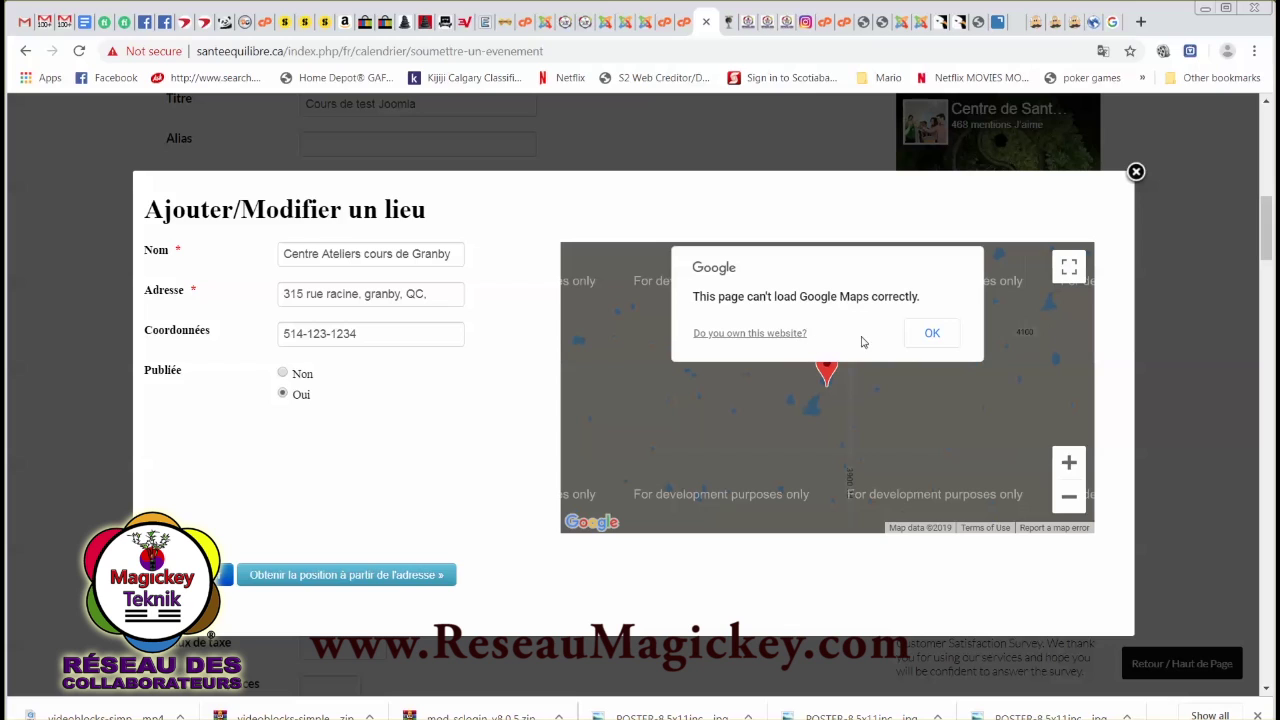
pyautogui.click(929, 336)
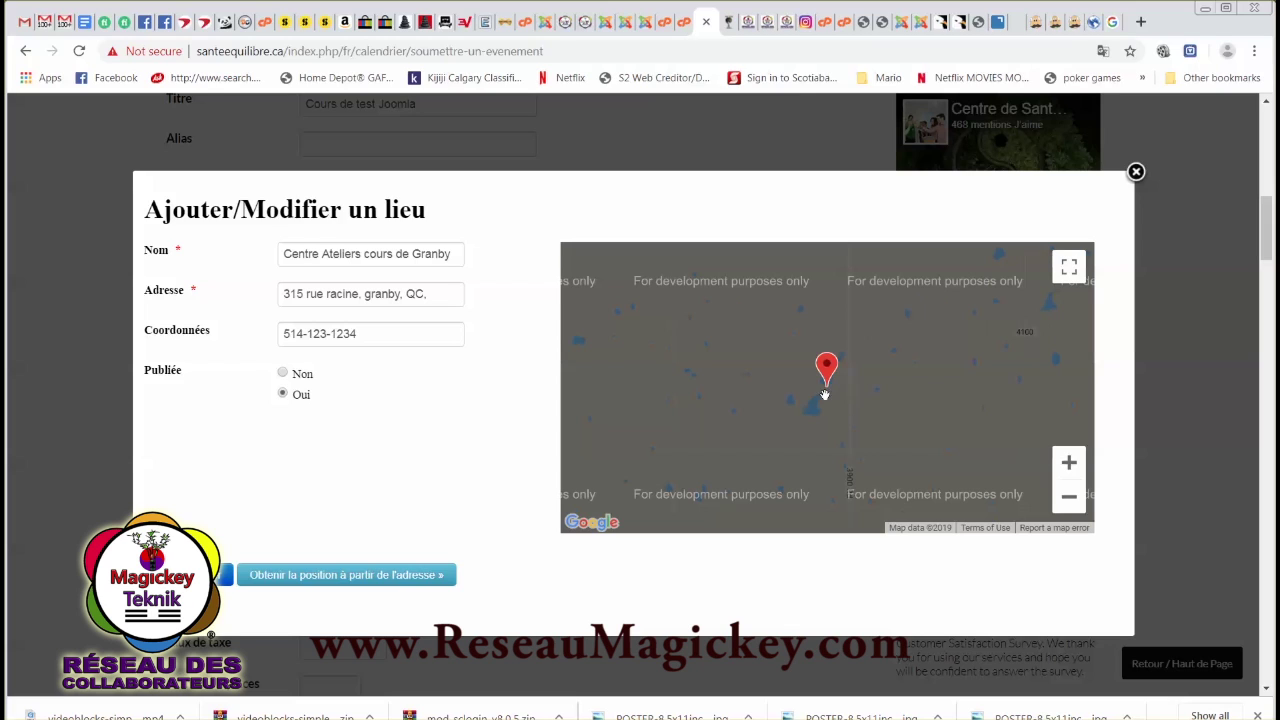
# Place the location's marker on the map manually after address lookup fails, then save the location.
pyautogui.click(293, 579)
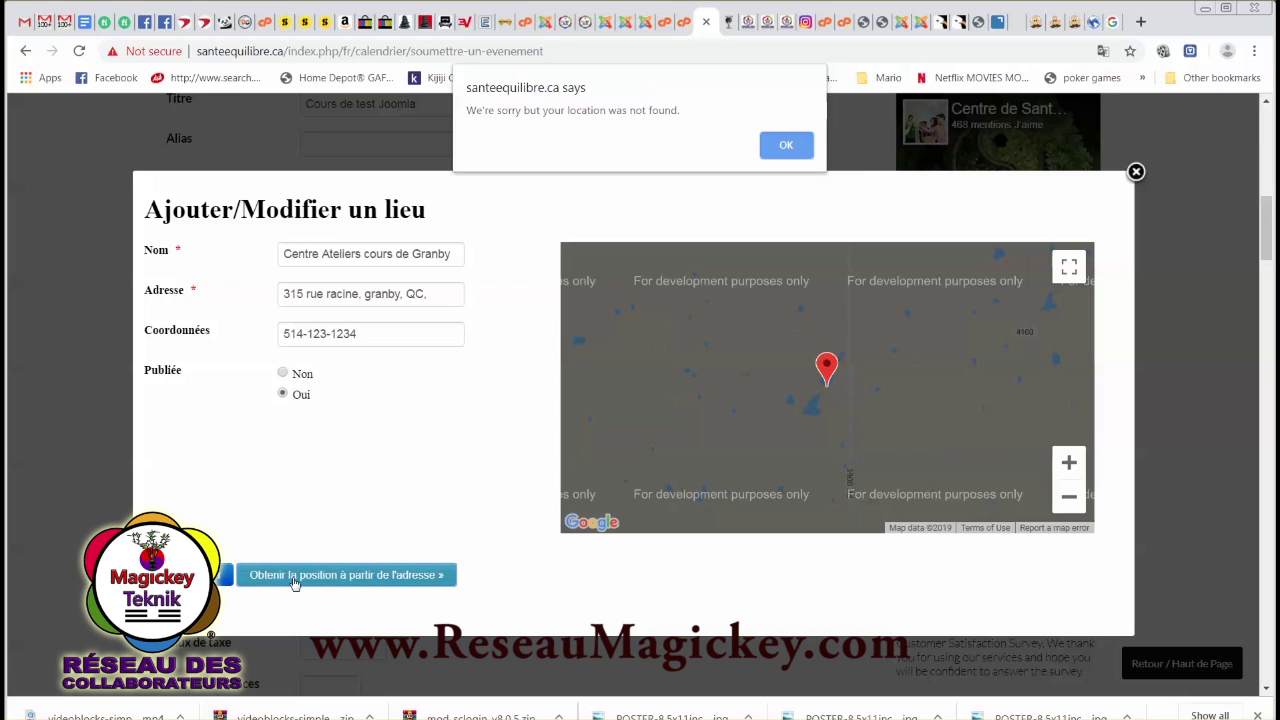
pyautogui.click(786, 145)
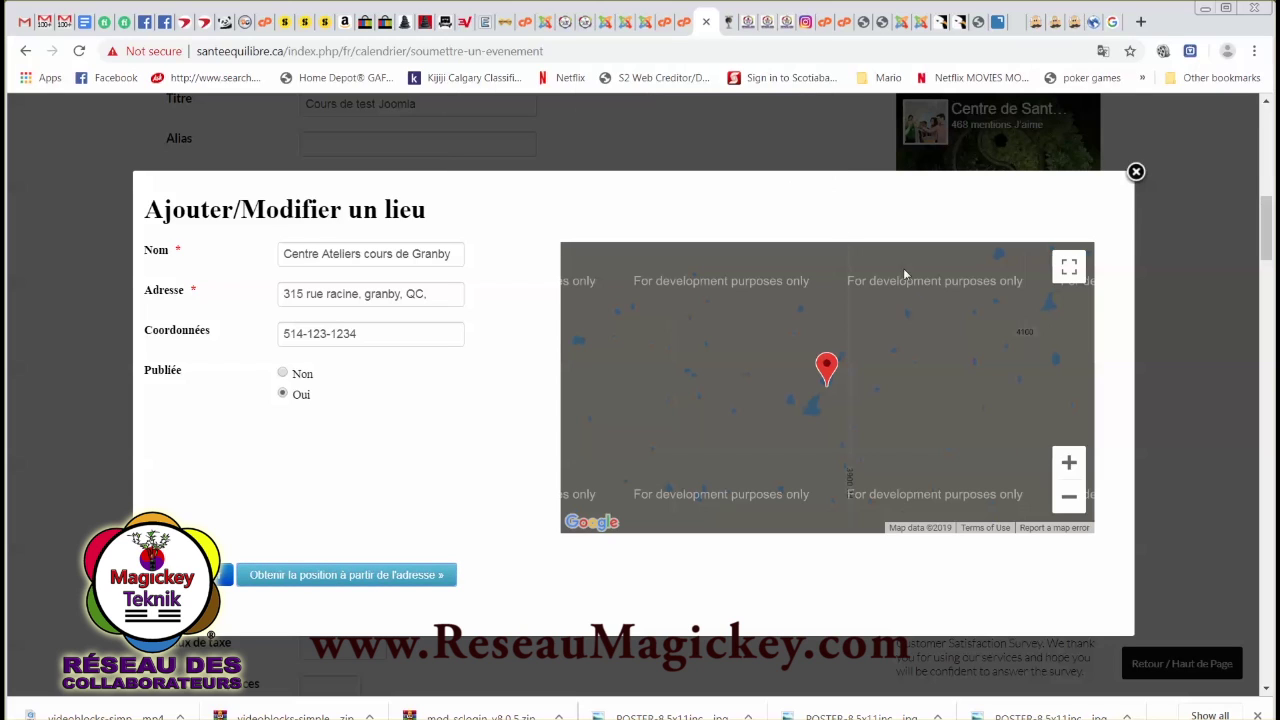
pyautogui.moveTo(828, 382)
pyautogui.mouseDown()
pyautogui.moveTo(913, 388)
pyautogui.moveTo(803, 390)
pyautogui.moveTo(822, 378)
pyautogui.mouseUp()
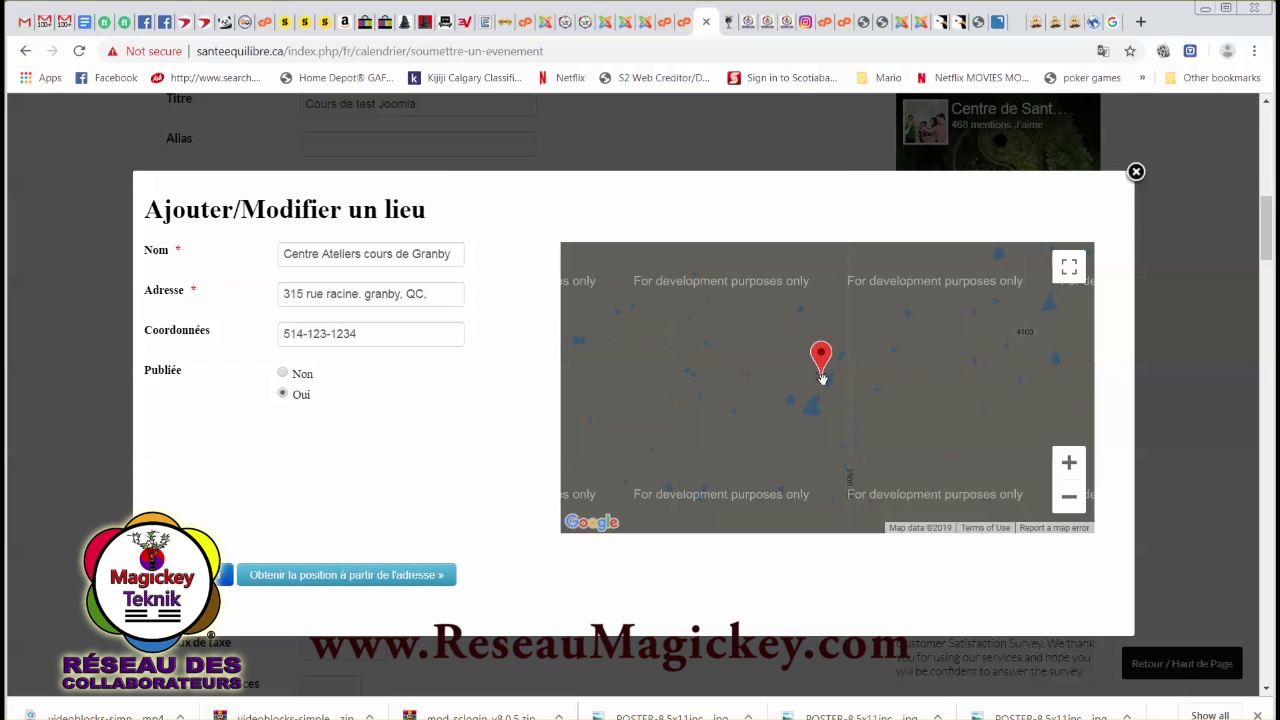
pyautogui.click(1069, 496)
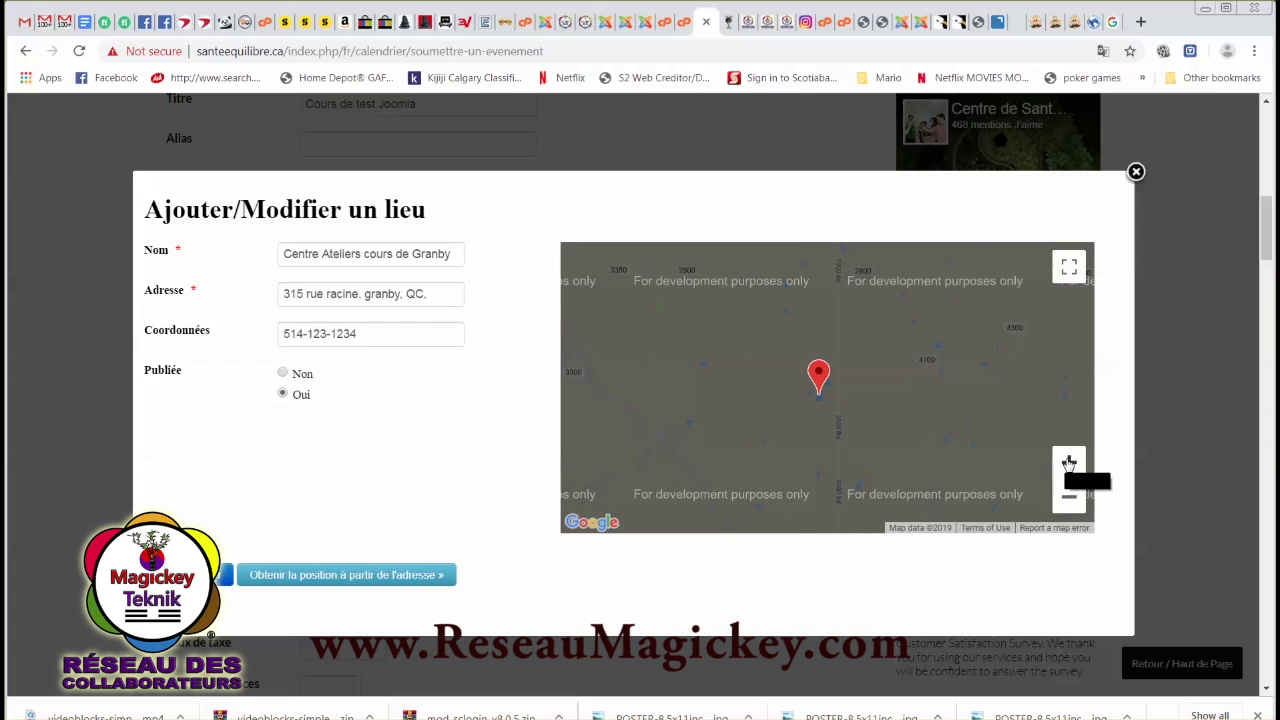
pyautogui.click(1069, 462)
pyautogui.click(1069, 462)
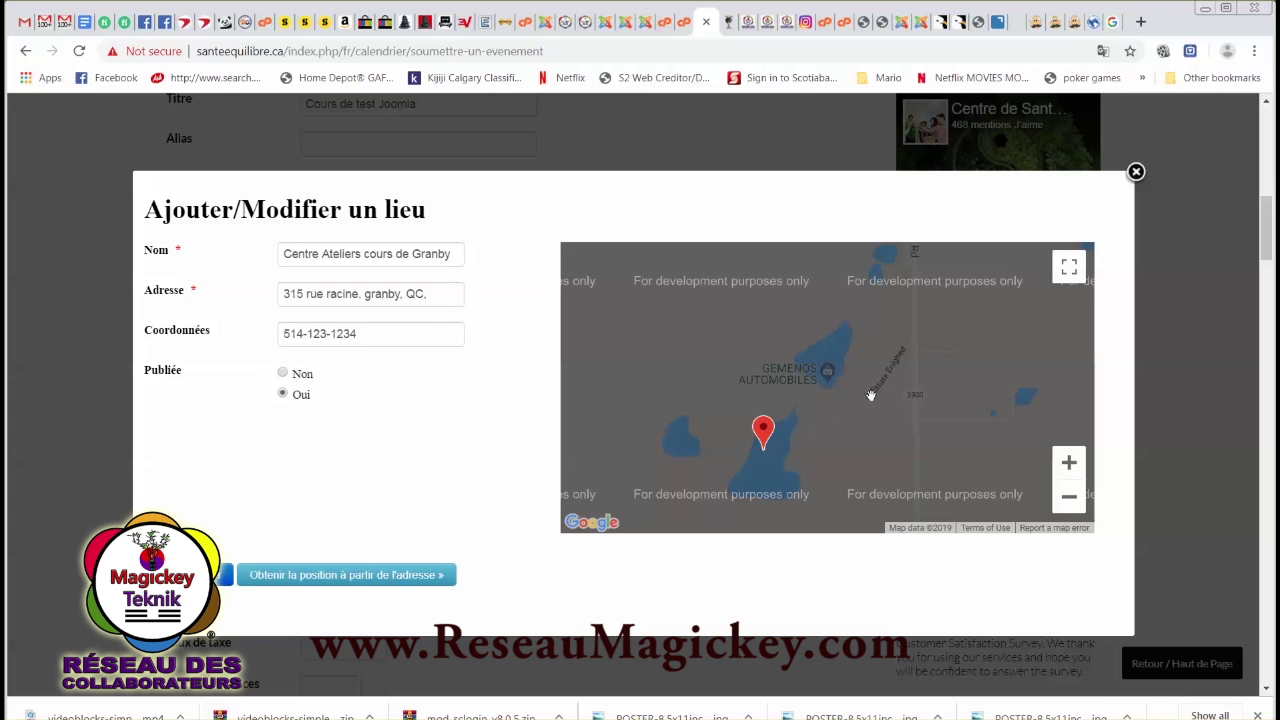
pyautogui.moveTo(870, 396); pyautogui.dragTo(869, 467)
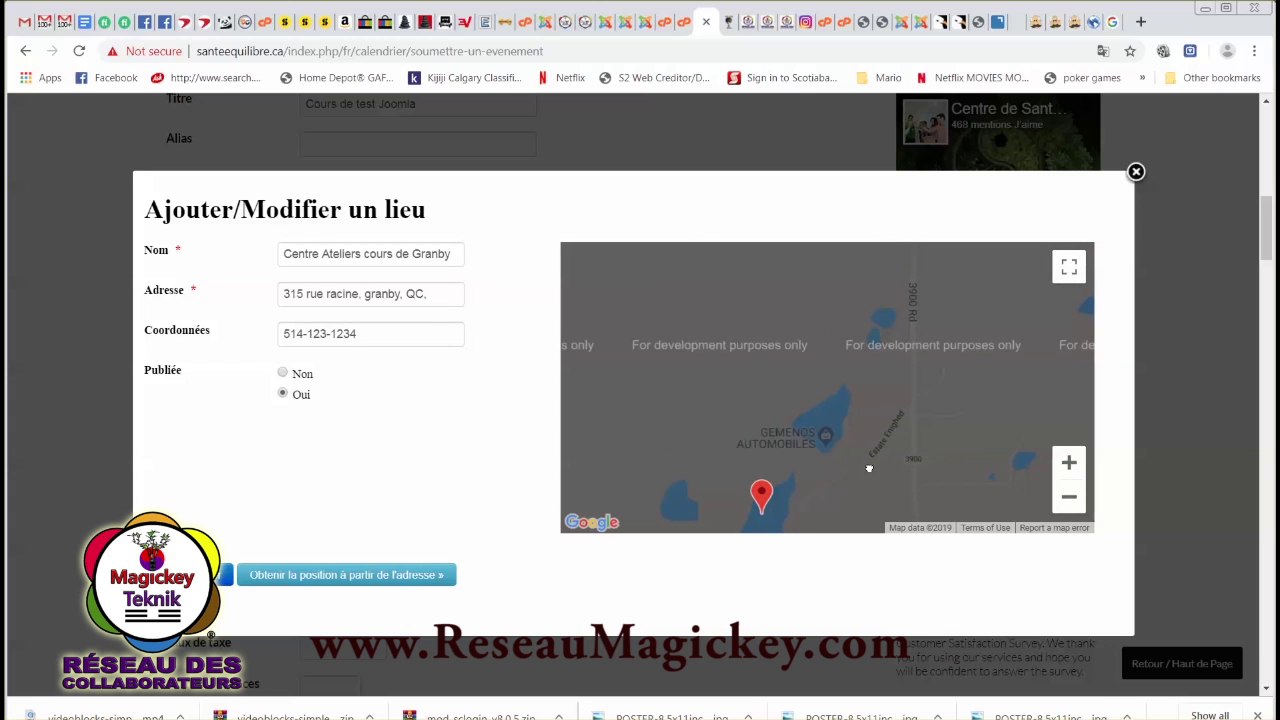
pyautogui.click(1069, 496)
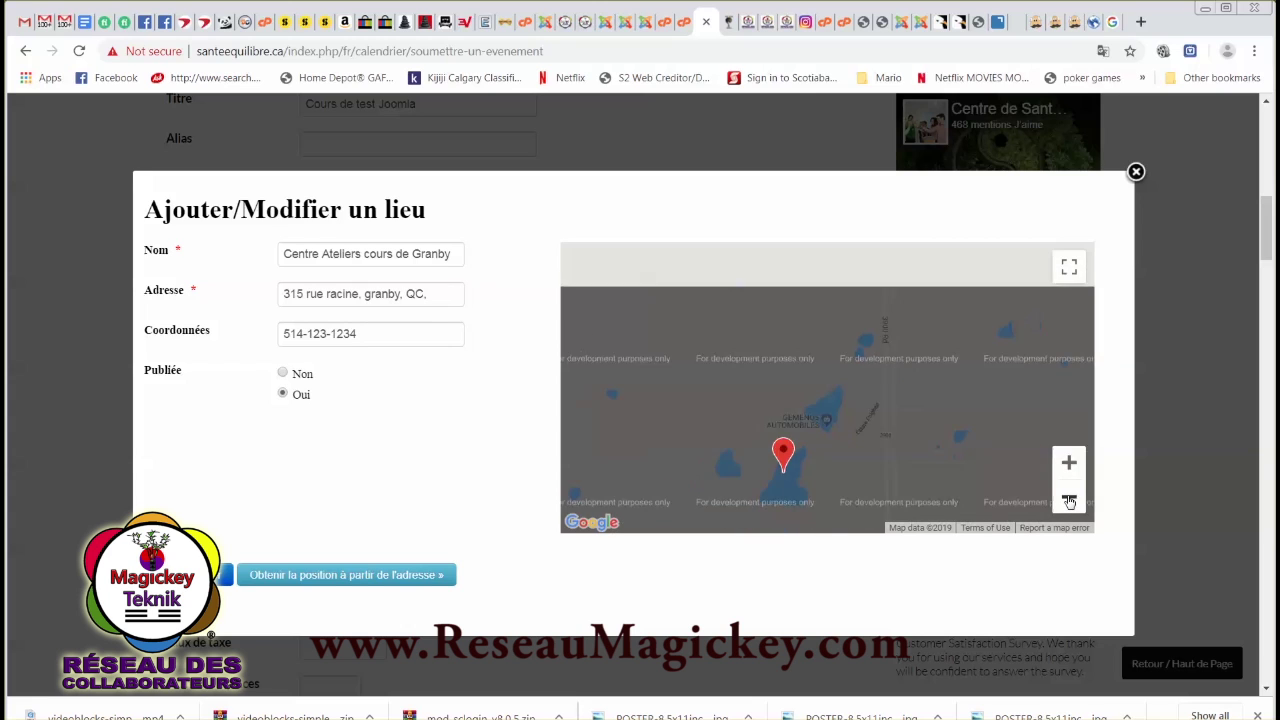
pyautogui.click(1069, 497)
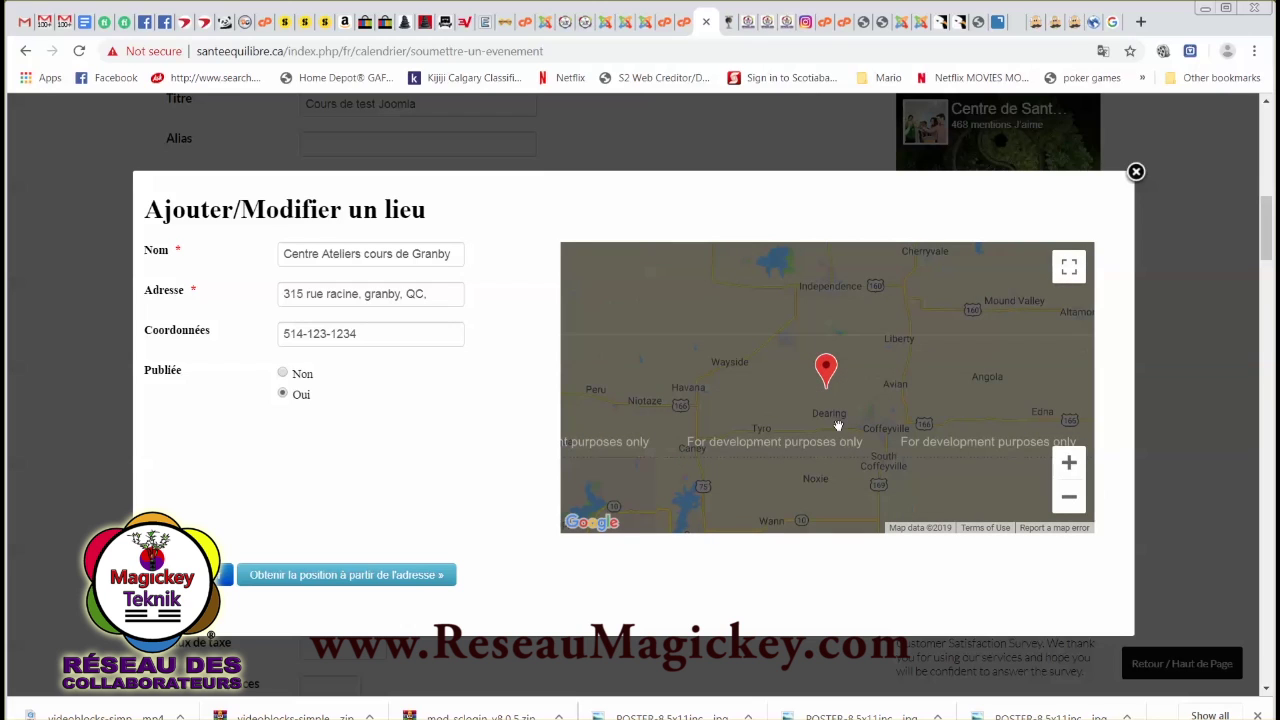
pyautogui.moveTo(838, 420); pyautogui.dragTo(848, 402)
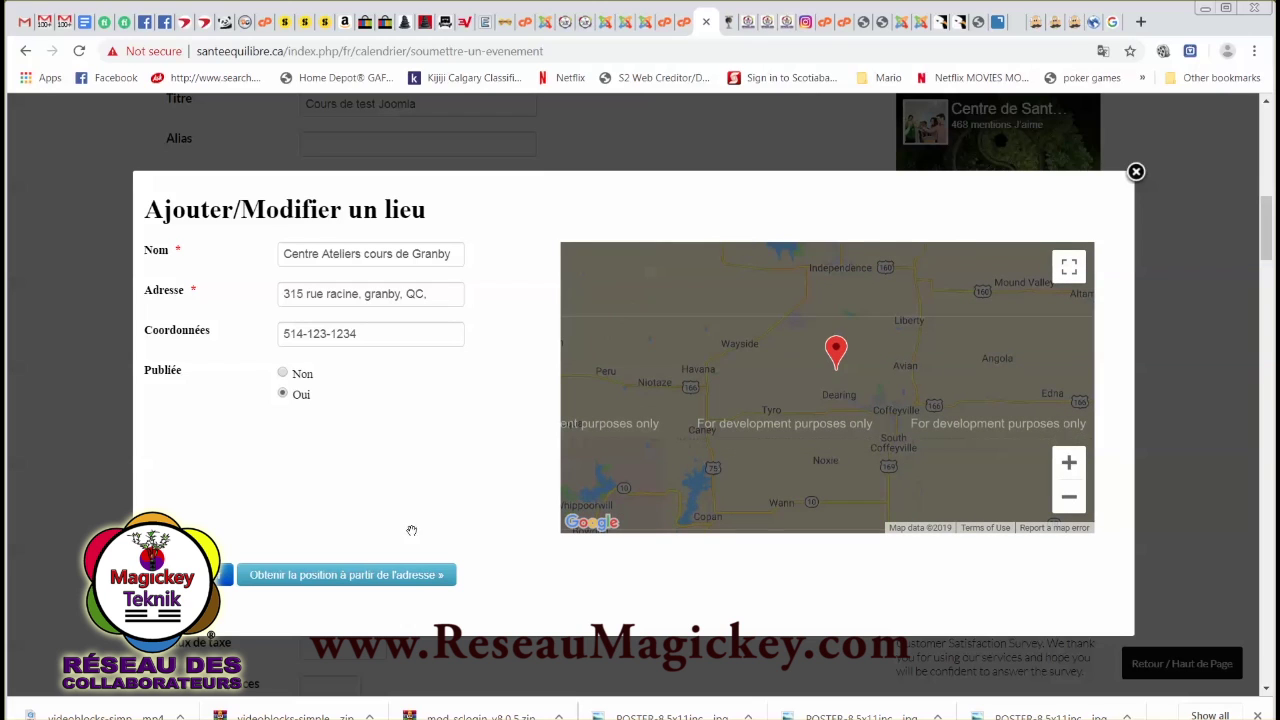
pyautogui.click(226, 574)
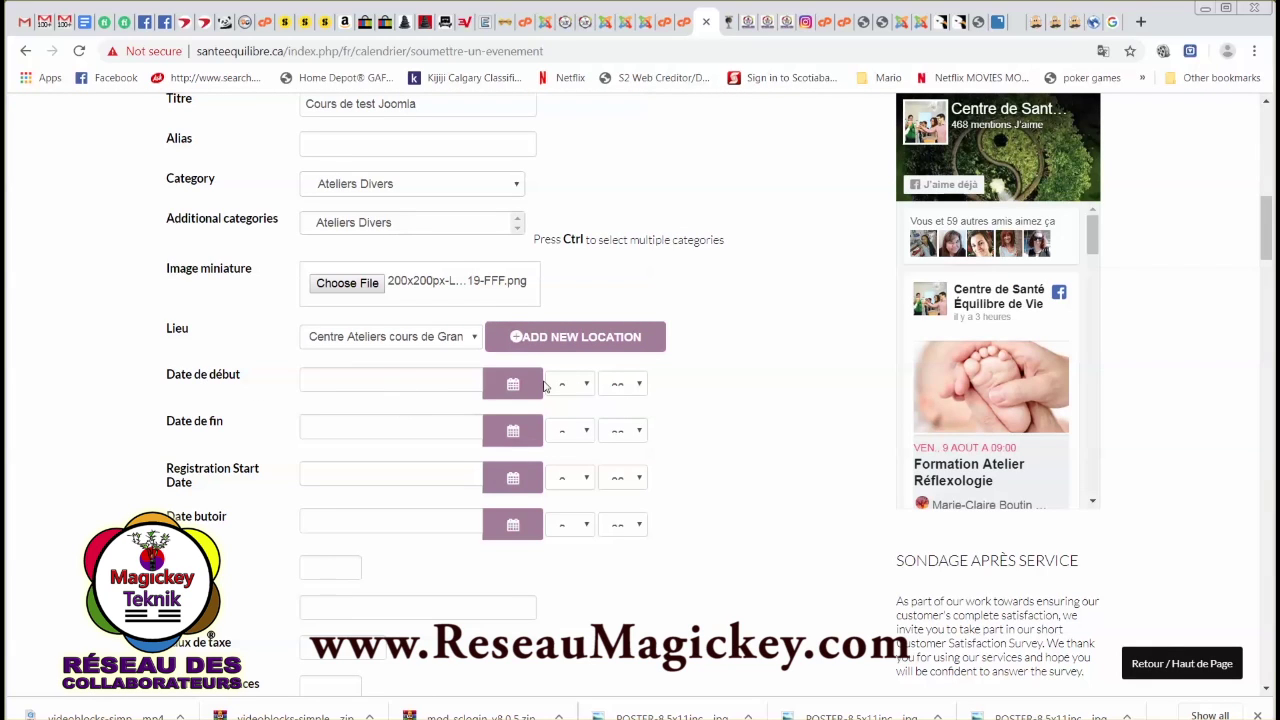
# Set the event start to 2019-07-12 at 17:30.
pyautogui.click(510, 384)
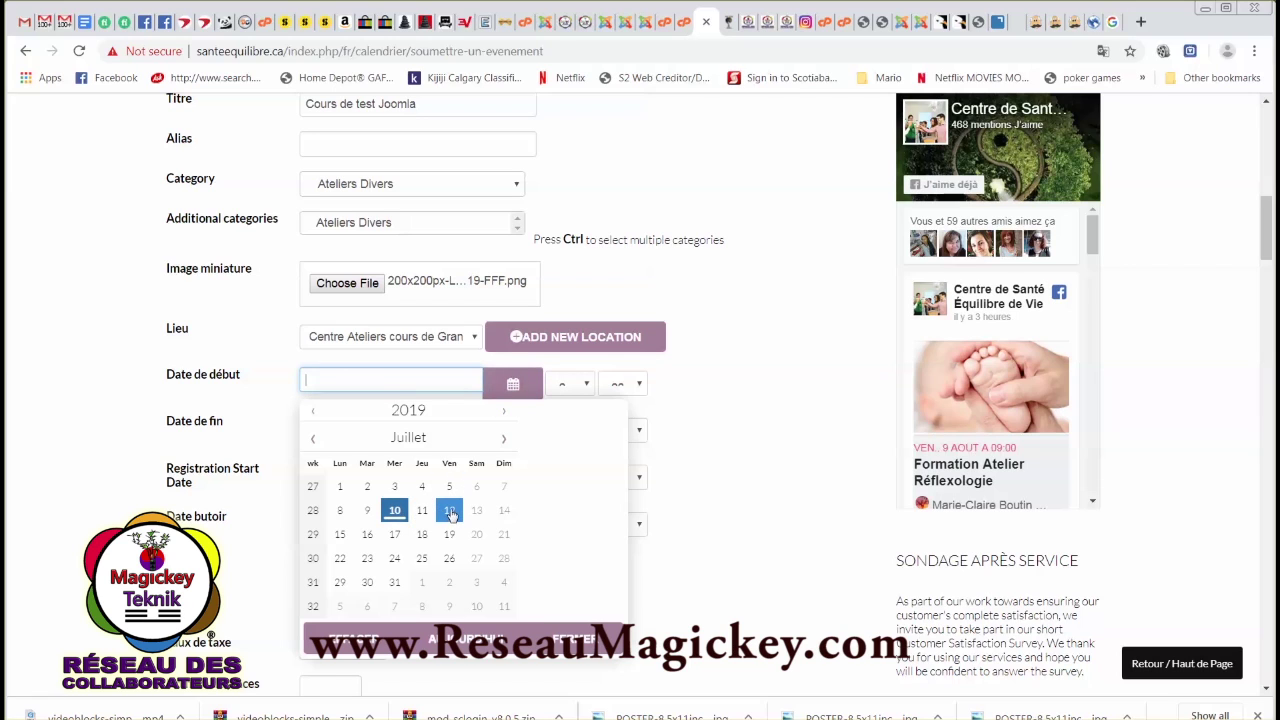
pyautogui.click(449, 511)
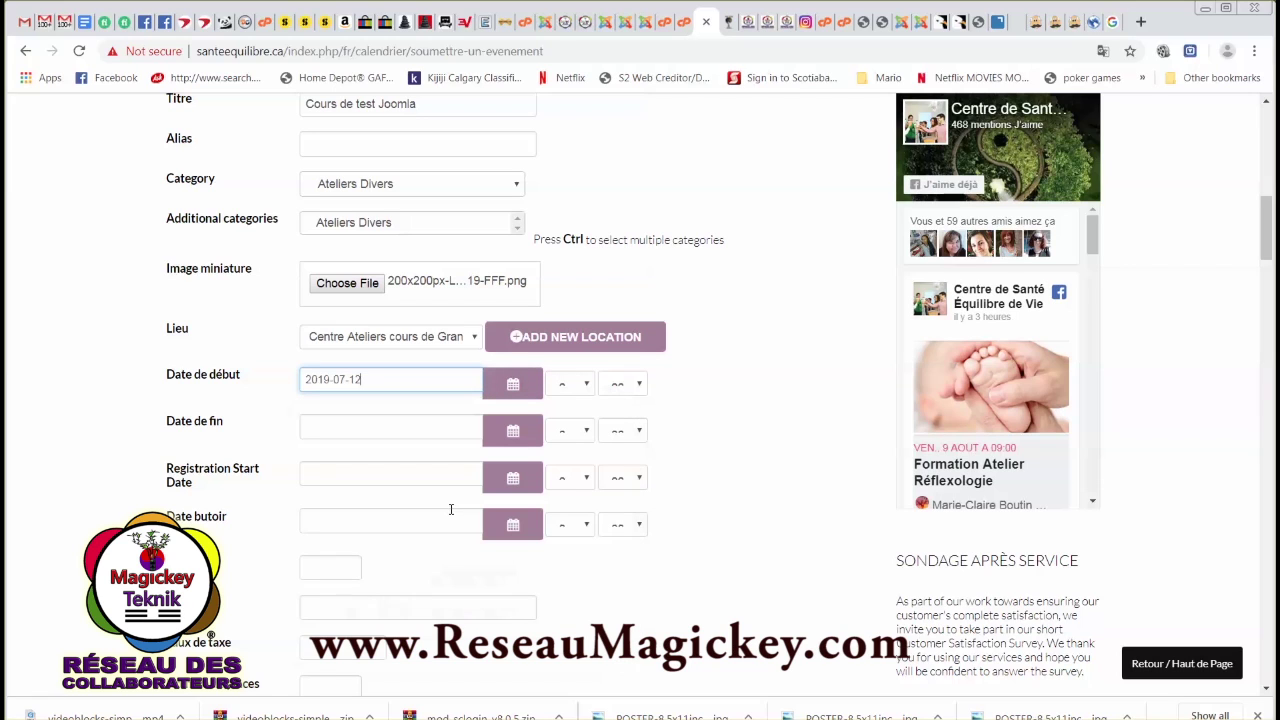
pyautogui.click(585, 389)
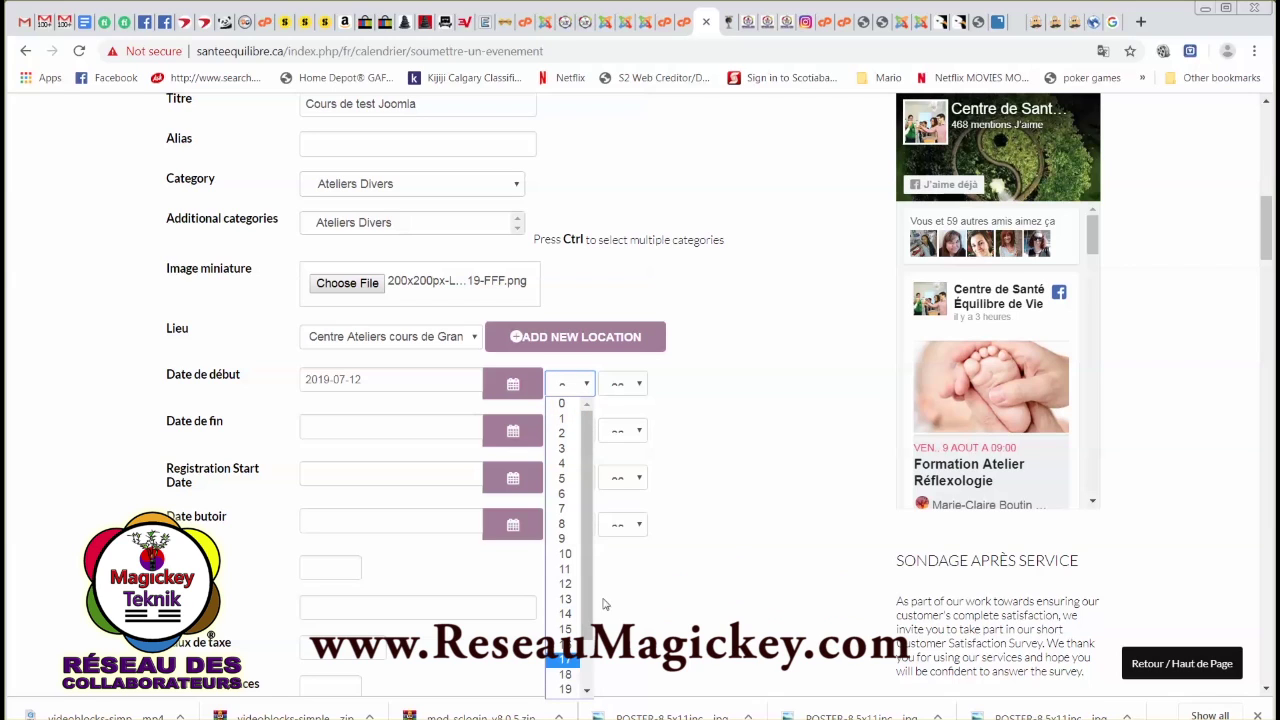
pyautogui.moveTo(587, 588); pyautogui.dragTo(579, 673)
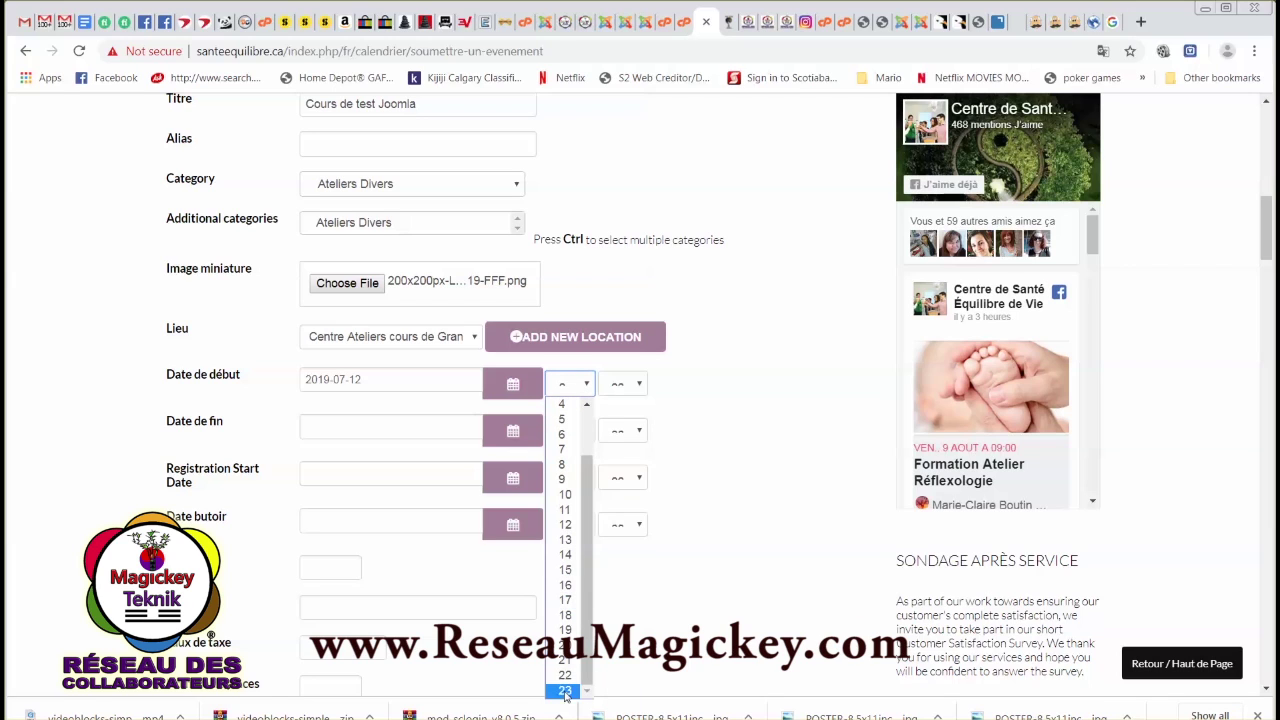
pyautogui.click(567, 601)
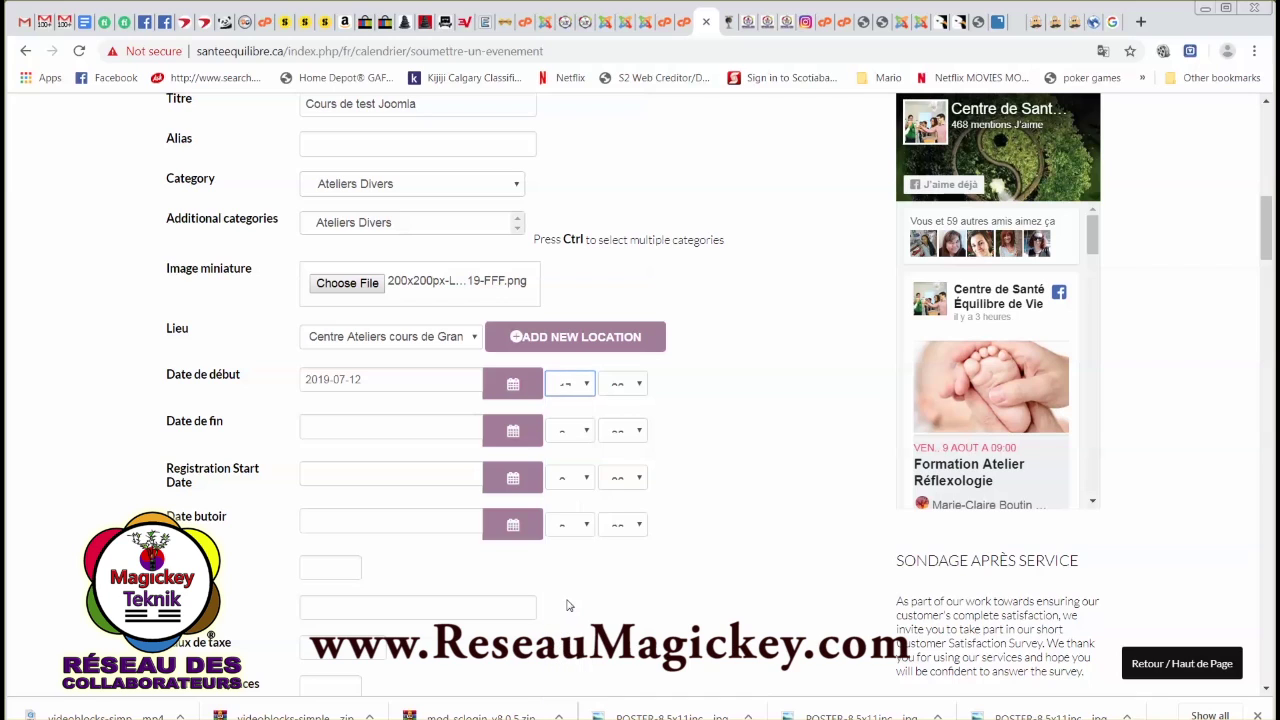
pyautogui.click(617, 389)
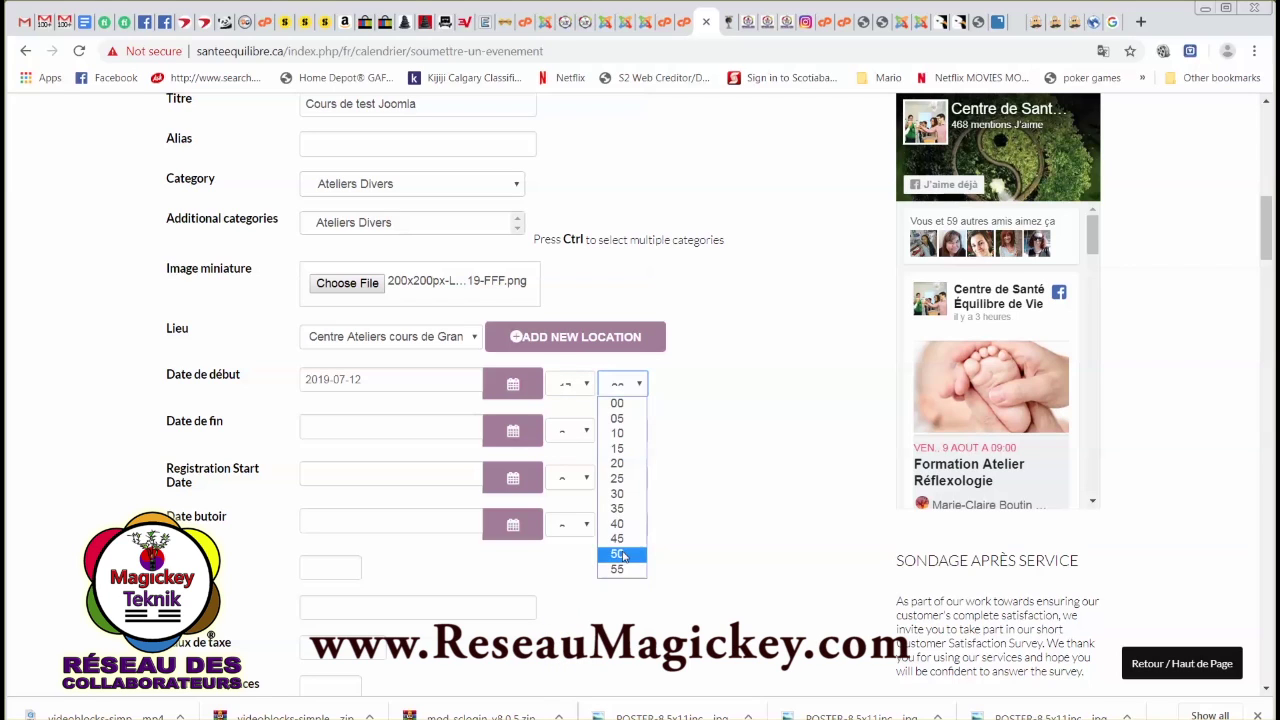
pyautogui.click(620, 495)
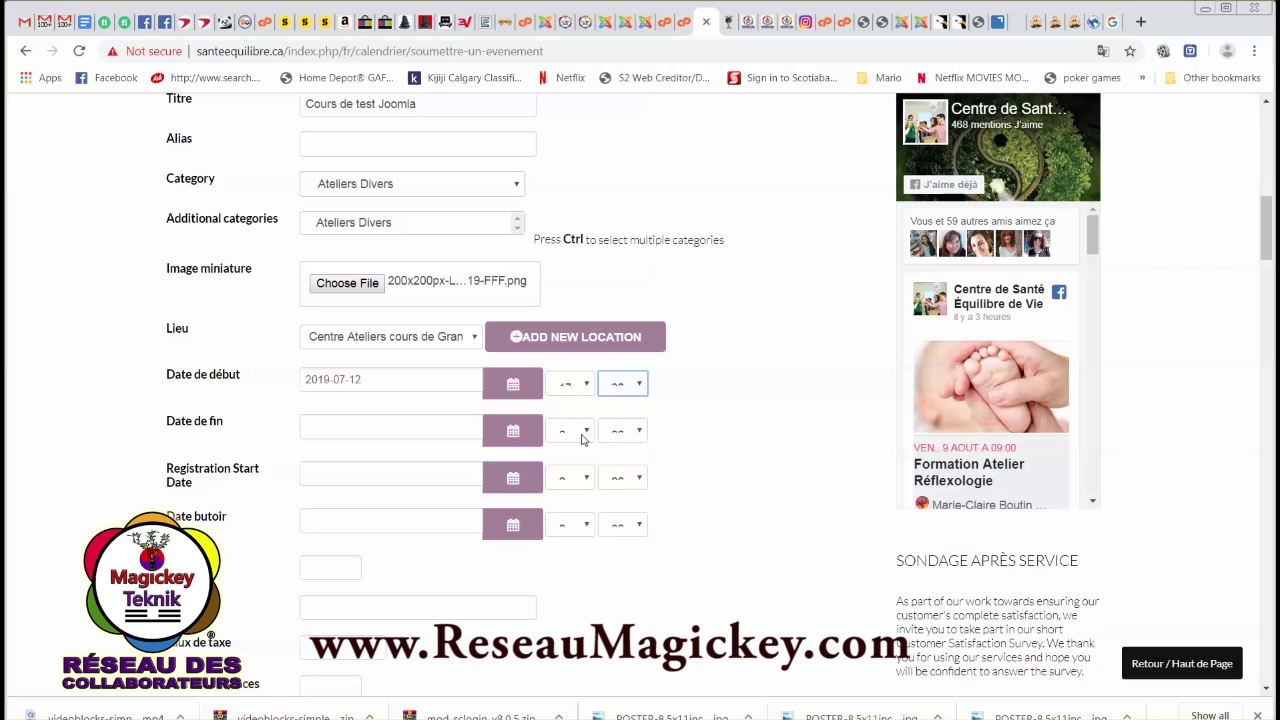
# Set the end date to 2019-07-12 with an end hour and 30 minutes.
pyautogui.click(507, 434)
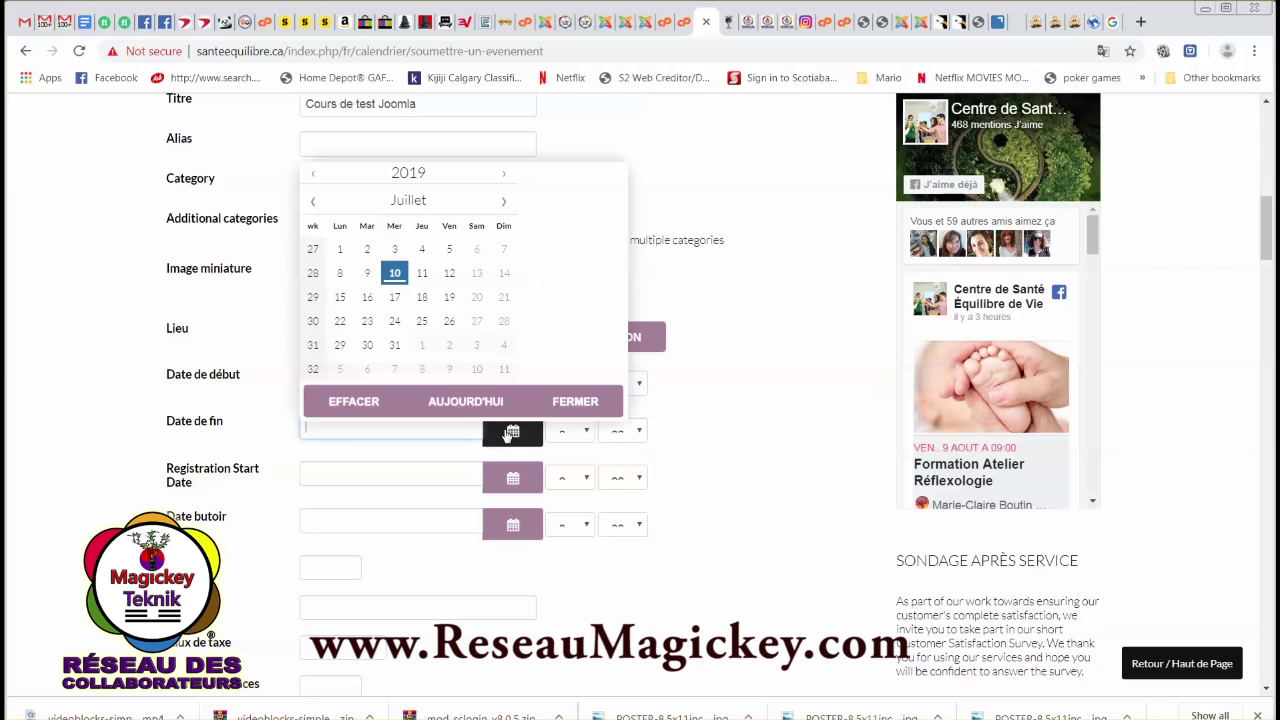
pyautogui.click(449, 273)
pyautogui.click(587, 431)
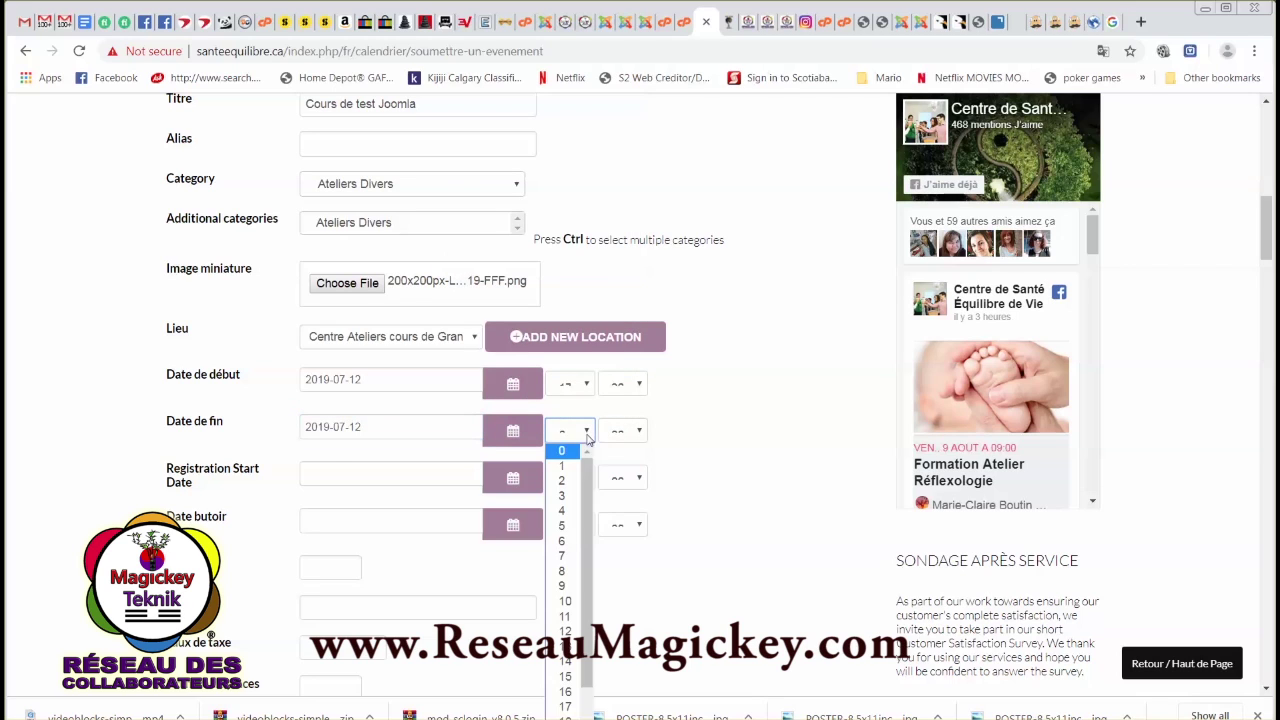
pyautogui.scroll(-2, 581, 613)
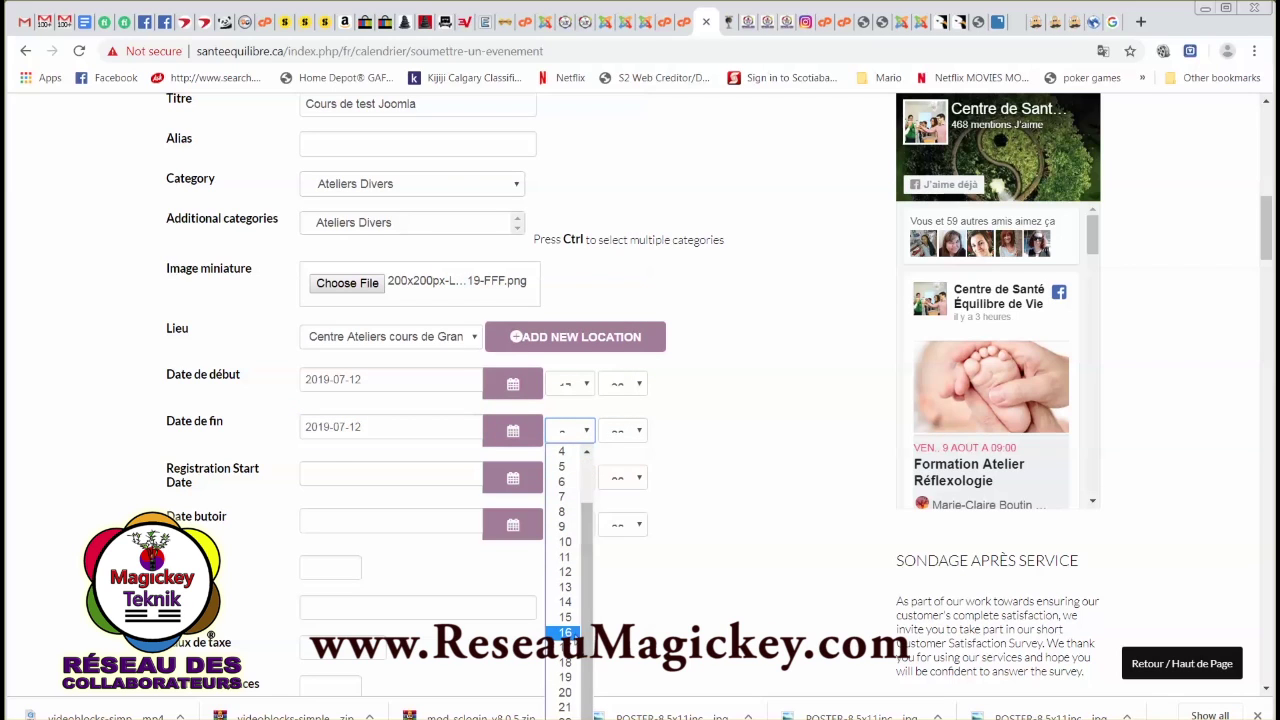
pyautogui.click(567, 692)
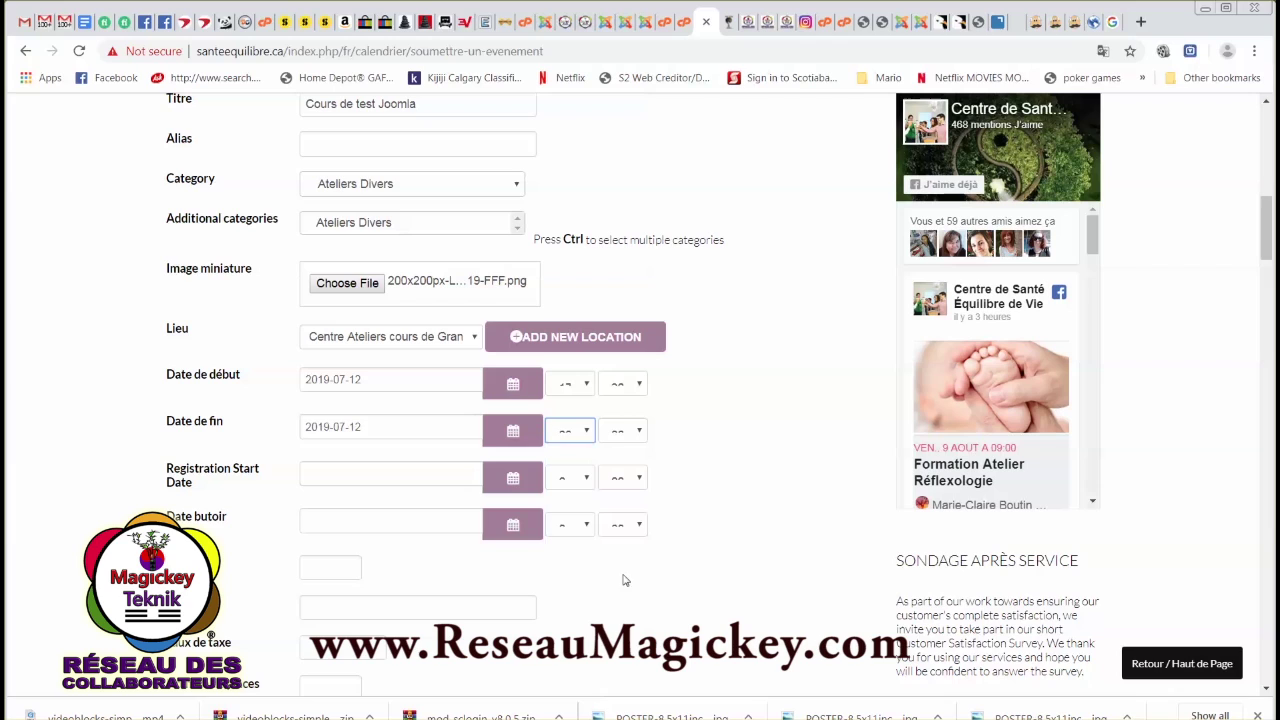
pyautogui.click(640, 431)
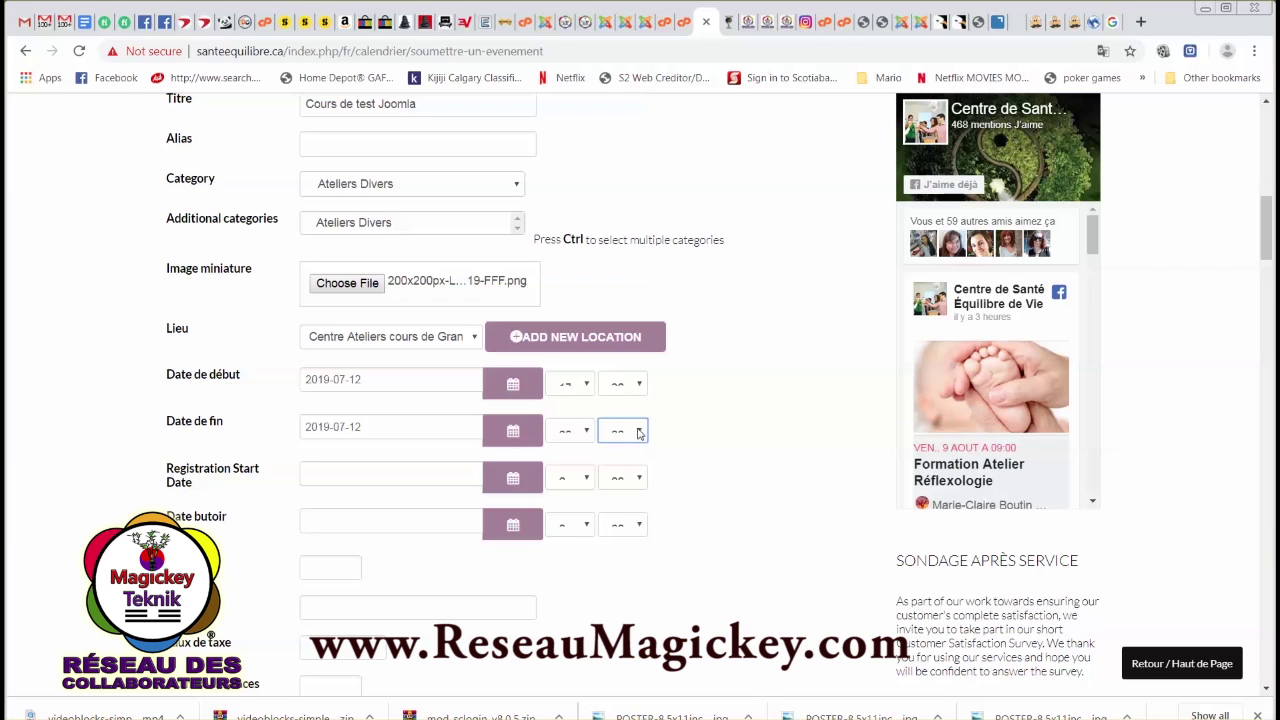
pyautogui.click(625, 431)
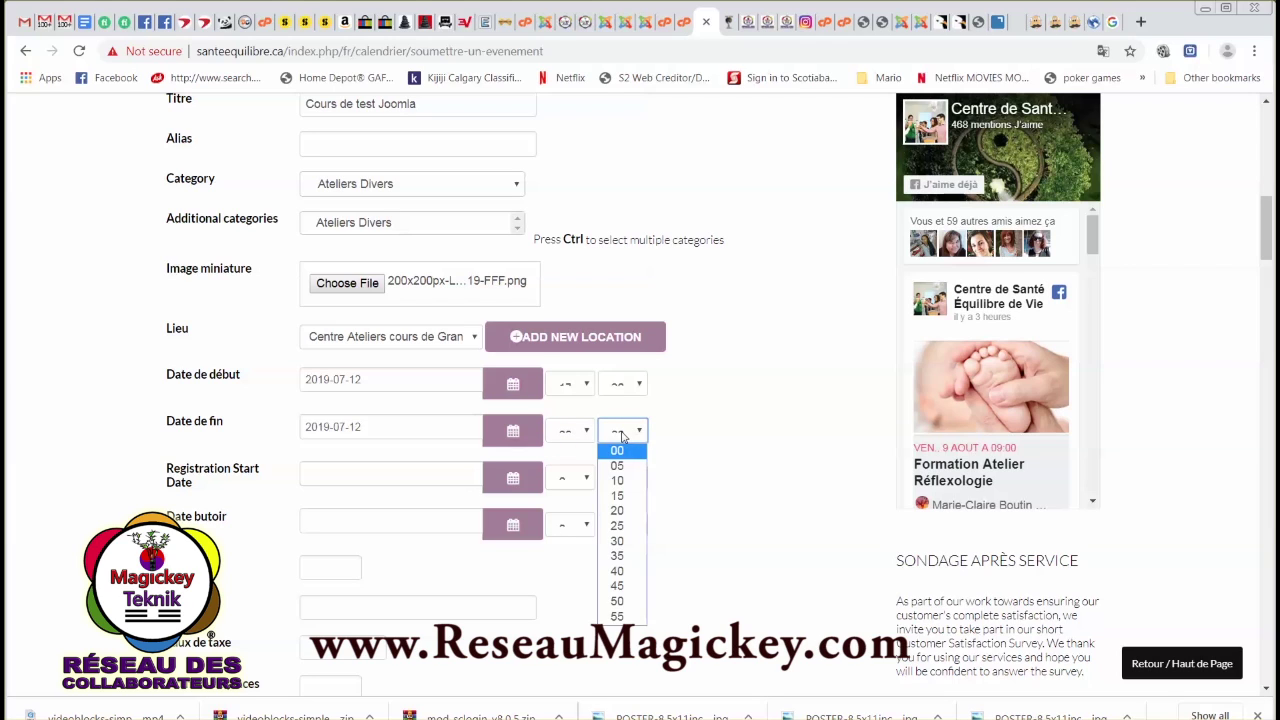
pyautogui.click(618, 542)
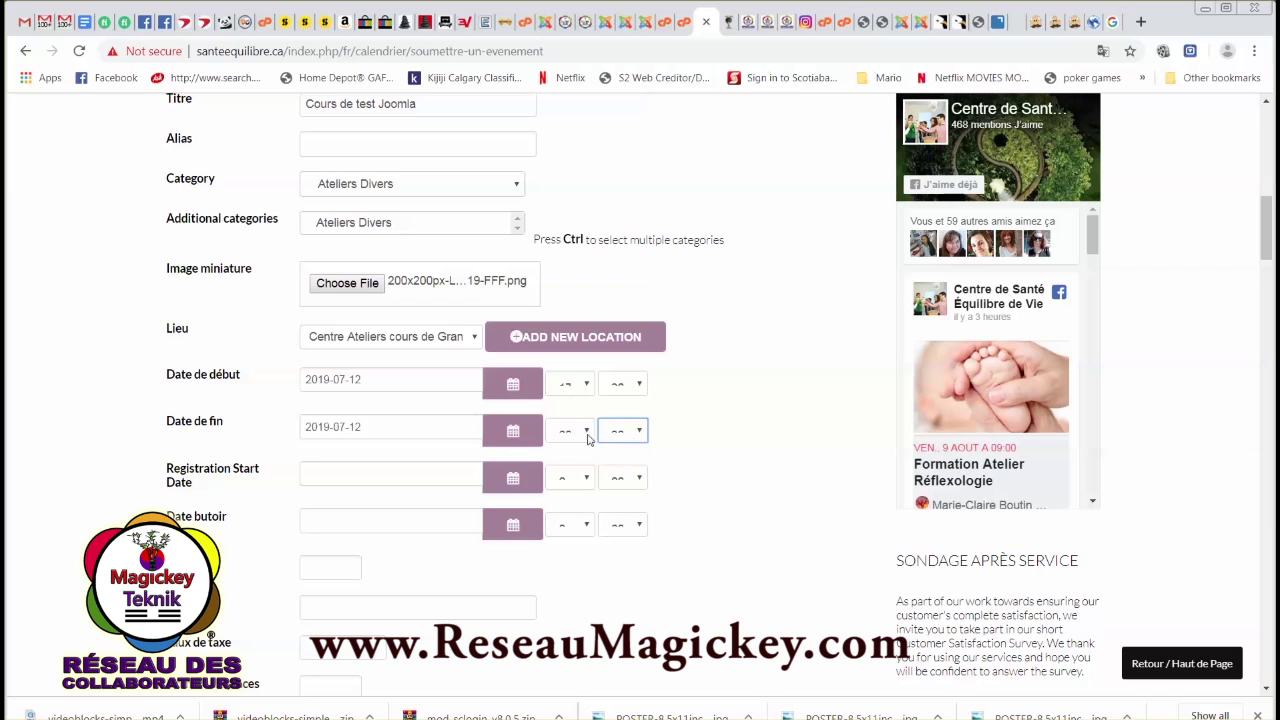
pyautogui.scroll(-1, 370, 523)
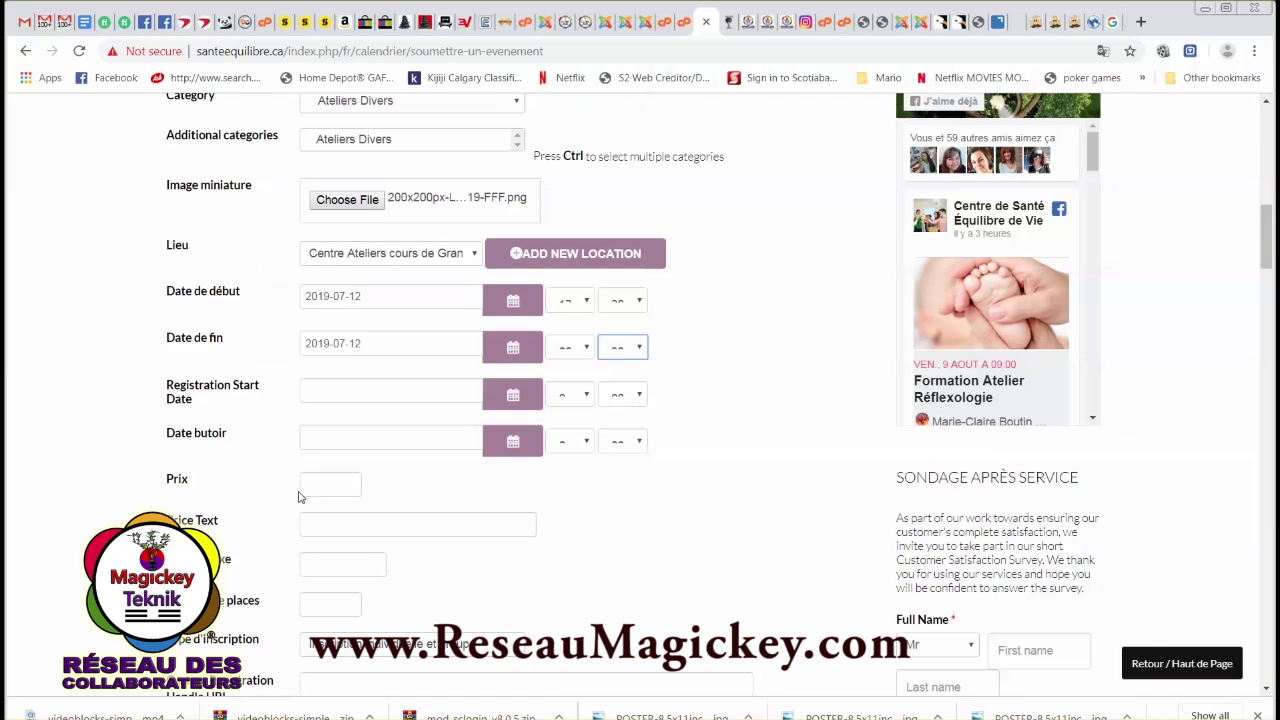
# Set registration to open 2019-07-10 and the price to $10.00.
pyautogui.moveTo(184, 386); pyautogui.dragTo(277, 386)
pyautogui.click(203, 403)
pyautogui.click(502, 396)
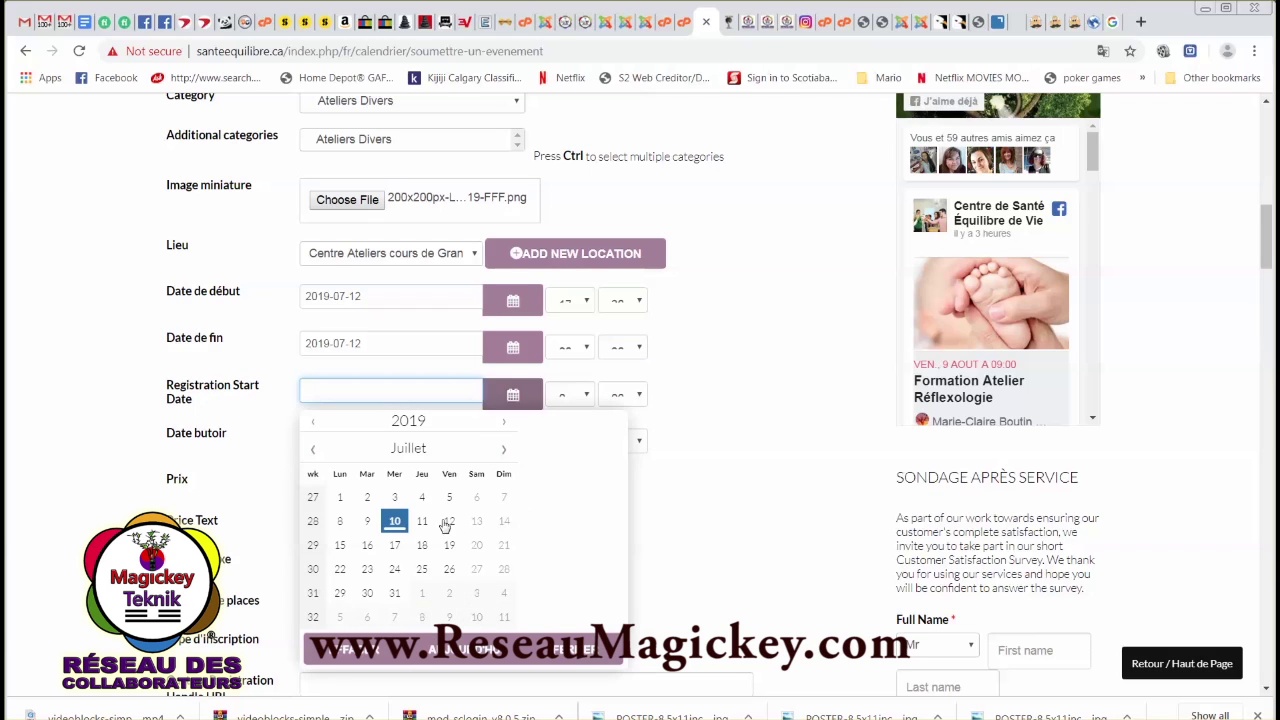
pyautogui.click(395, 522)
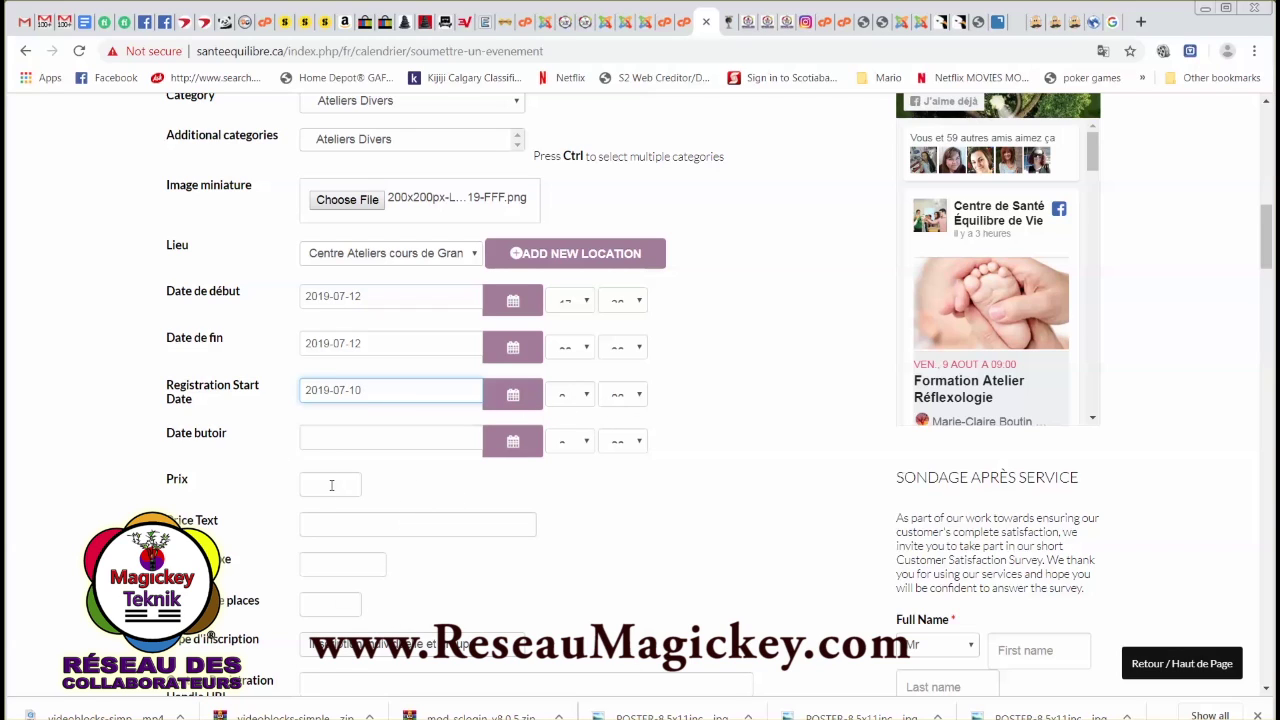
pyautogui.click(332, 485)
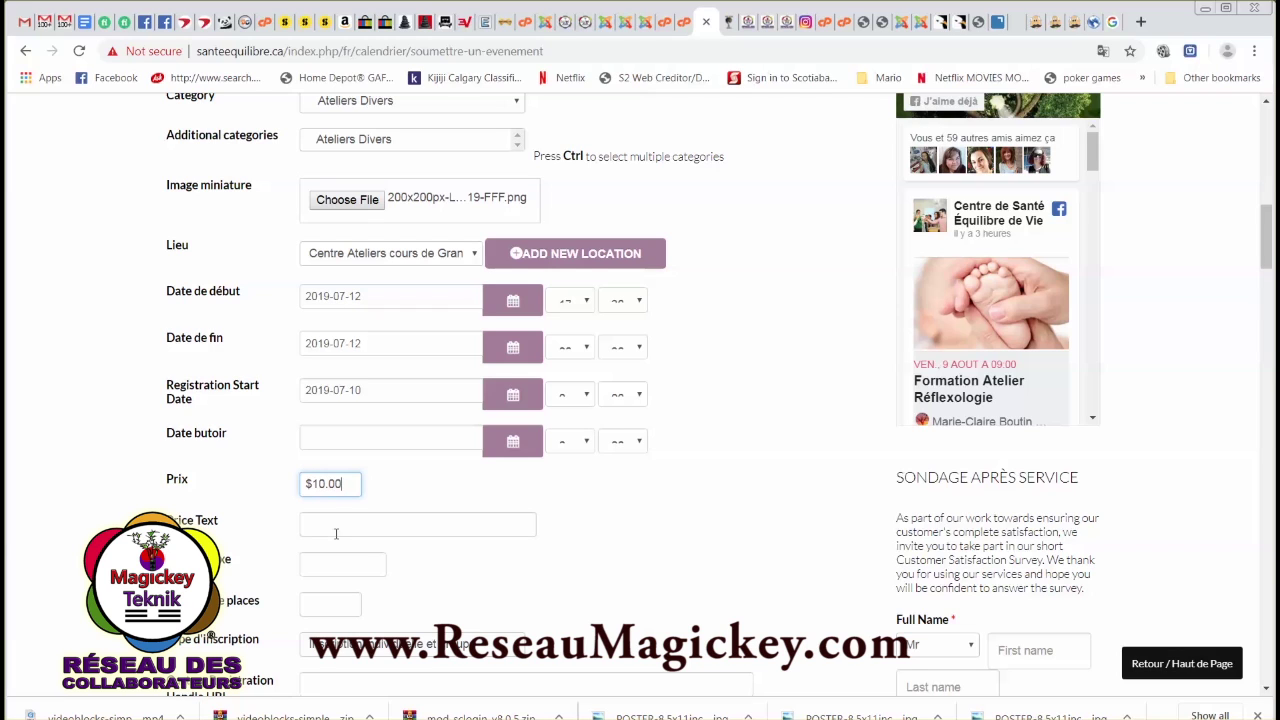
pyautogui.click(337, 528)
pyautogui.scroll(-1, 345, 525)
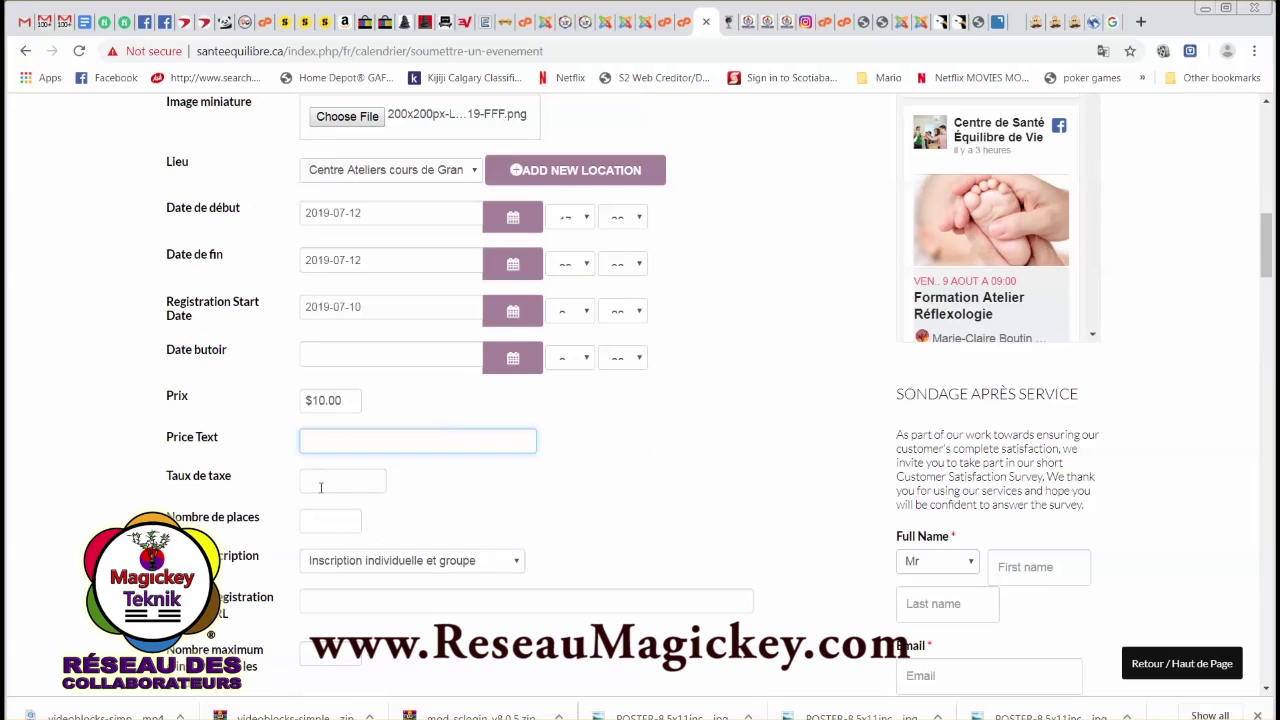
# Enter a 5% tax rate and 12 places.
pyautogui.click(322, 486)
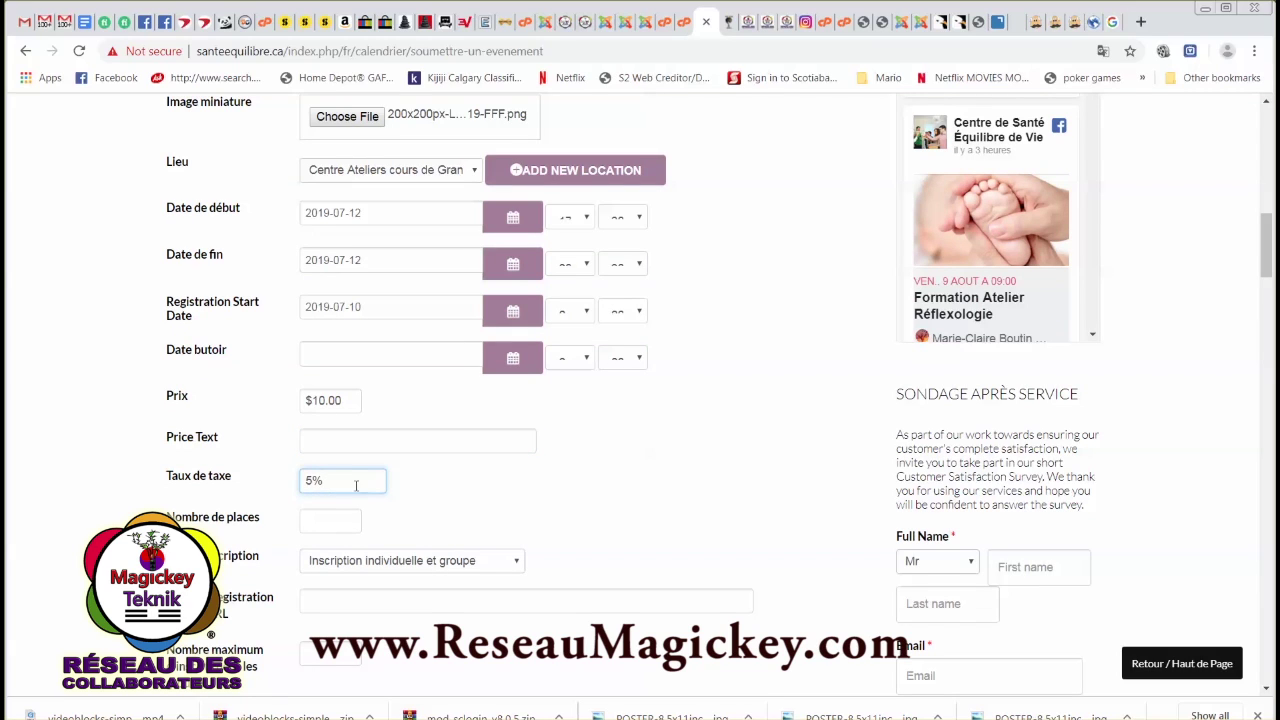
pyautogui.write('5%')
pyautogui.click(323, 524)
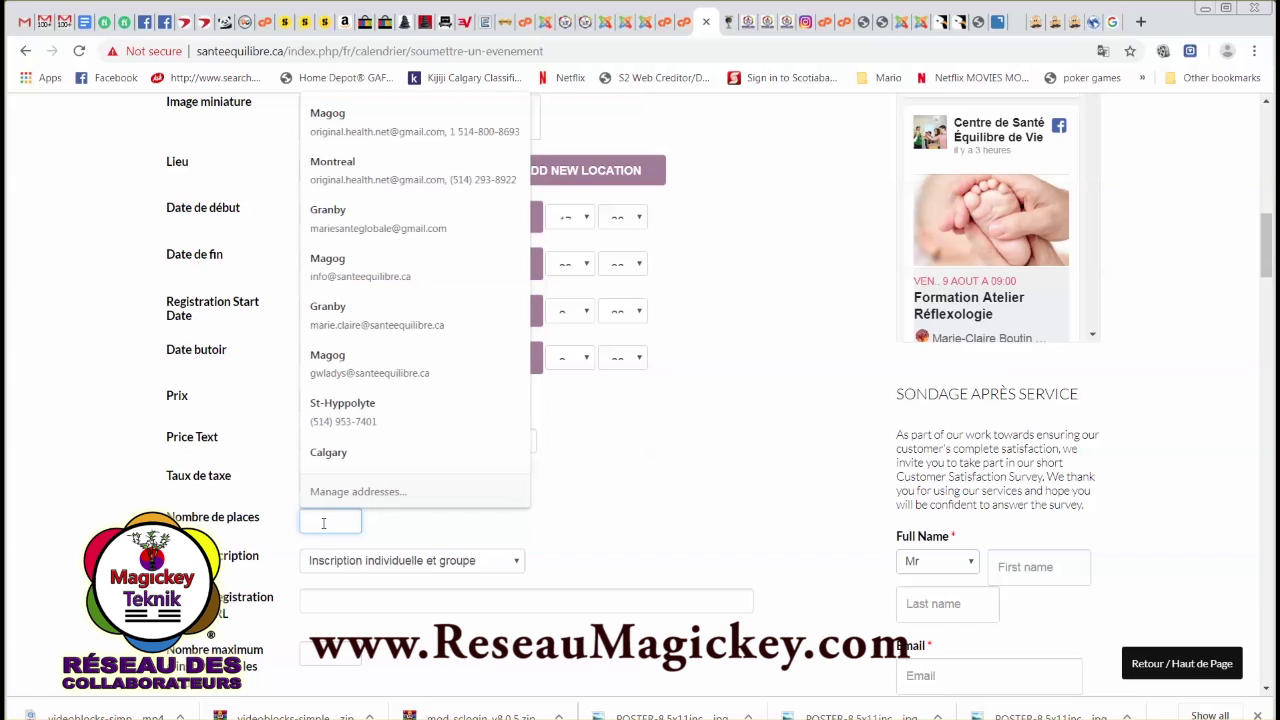
pyautogui.write('12')
pyautogui.click(443, 520)
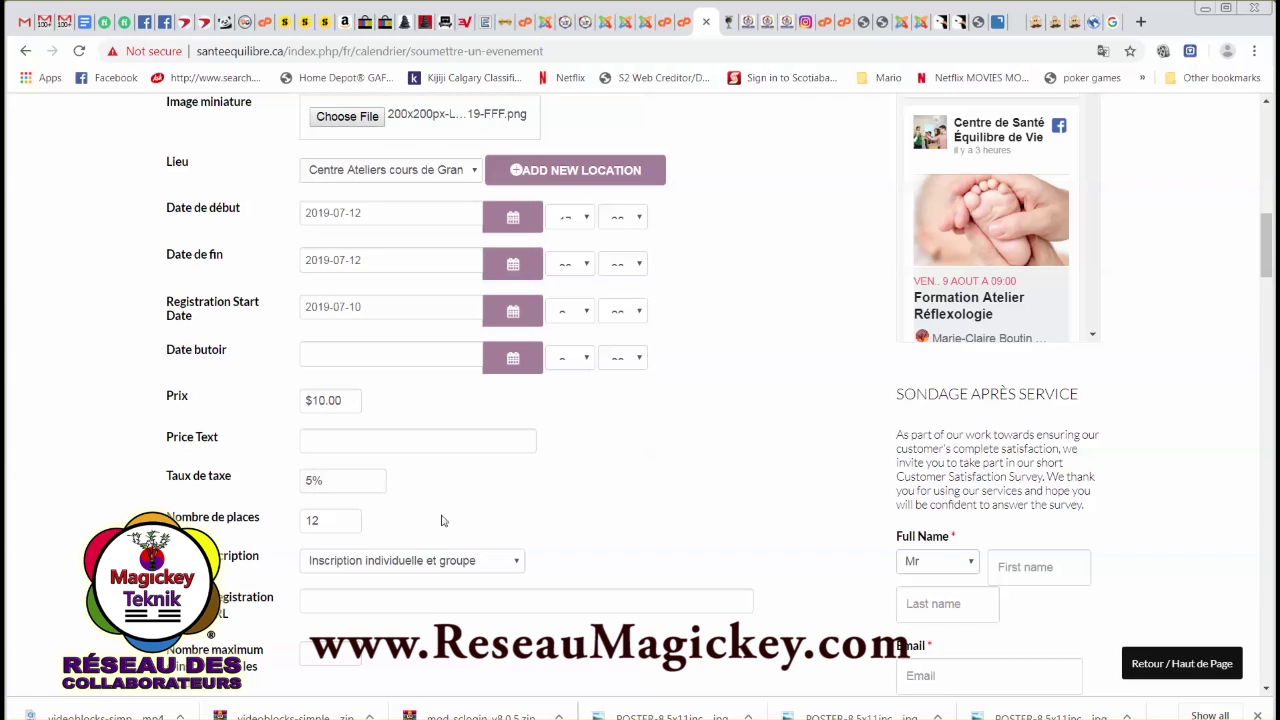
pyautogui.scroll(-1, 425, 521)
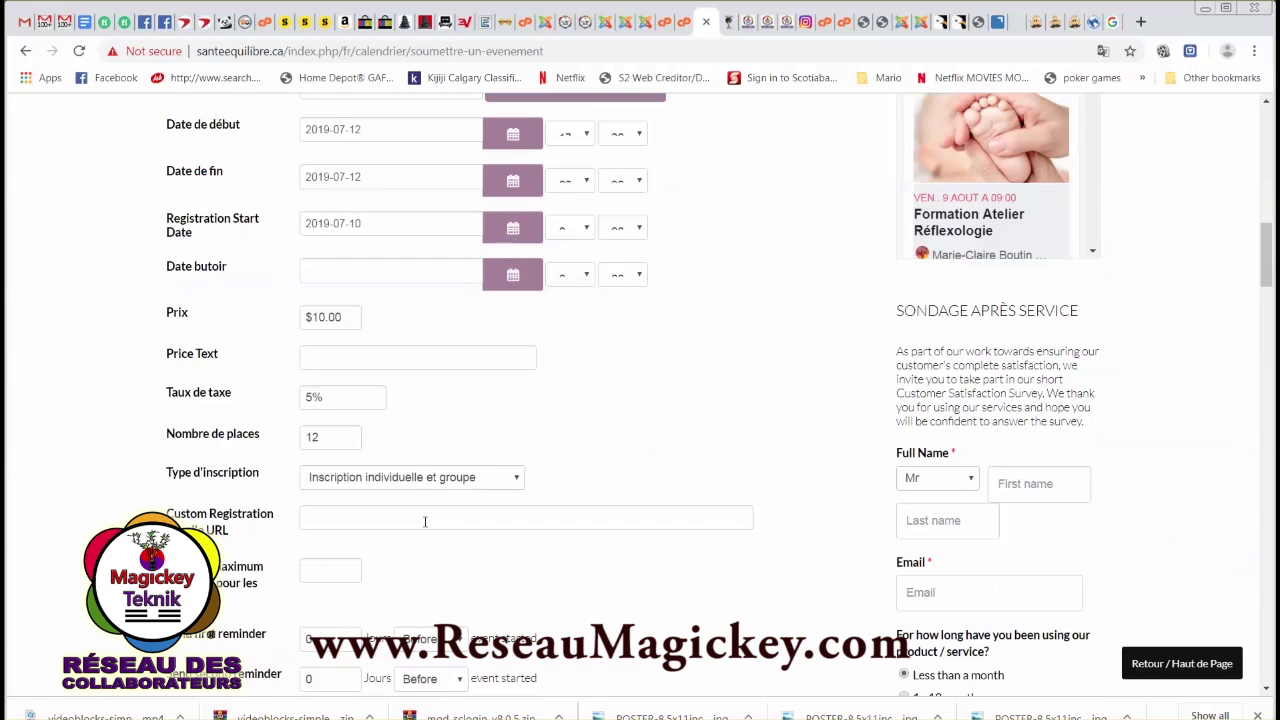
# Keep individual and group registration and set the group maximum to 12.
pyautogui.click(514, 480)
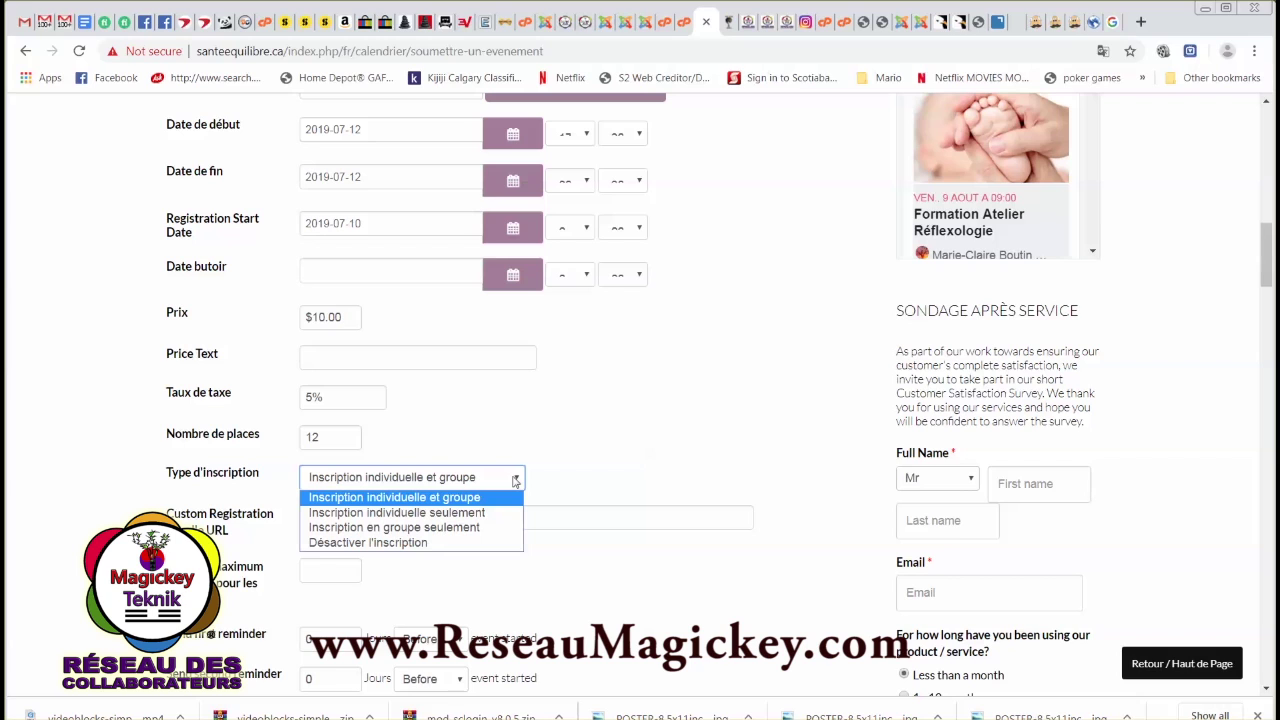
pyautogui.click(514, 480)
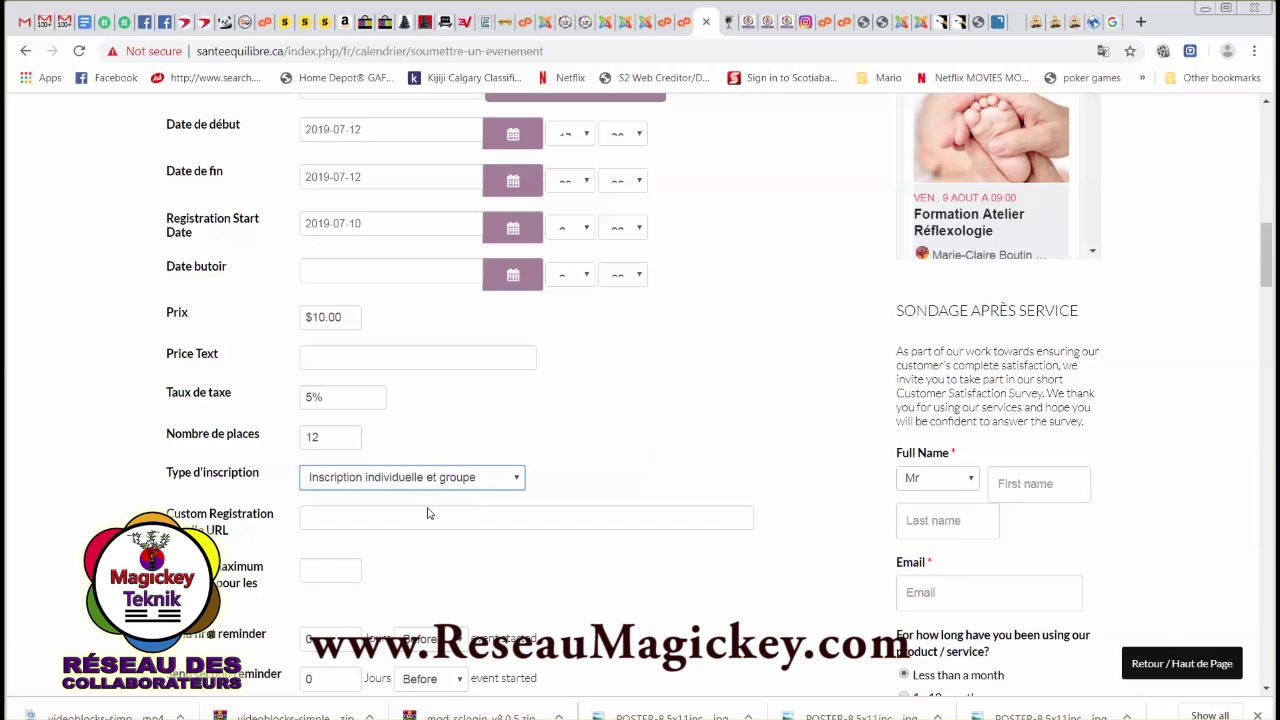
pyautogui.click(334, 521)
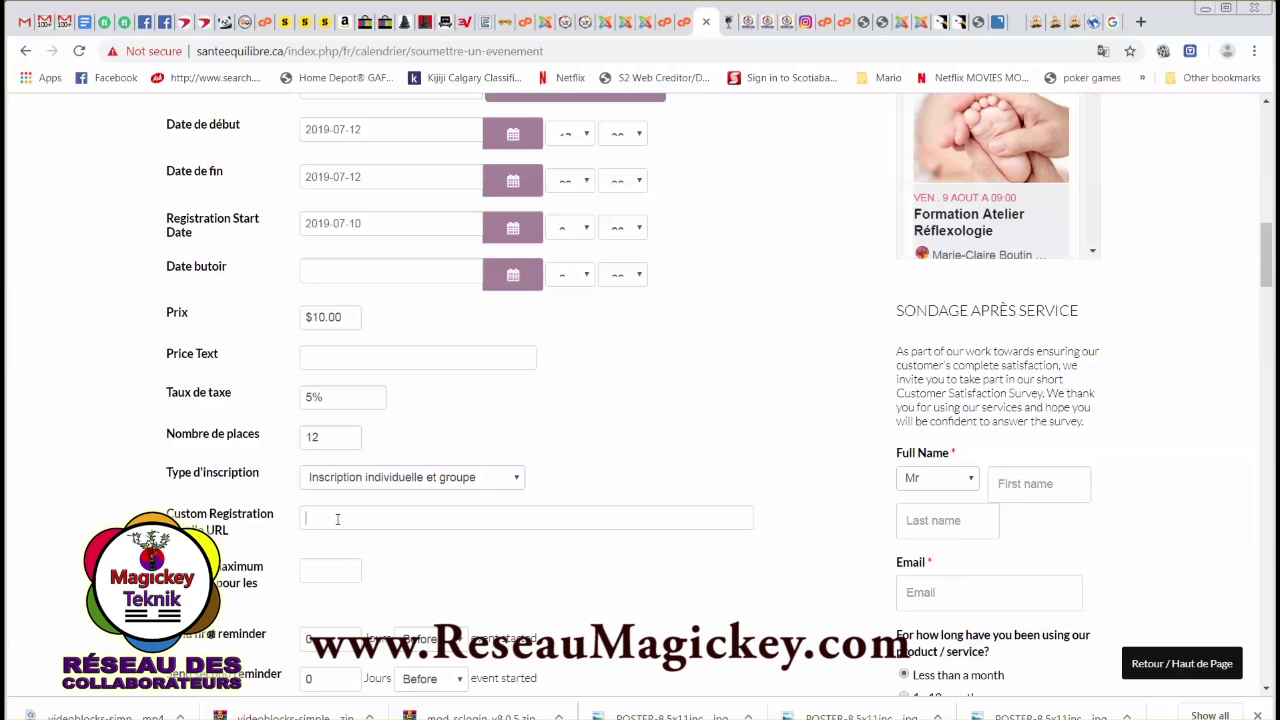
pyautogui.scroll(-1, 394, 551)
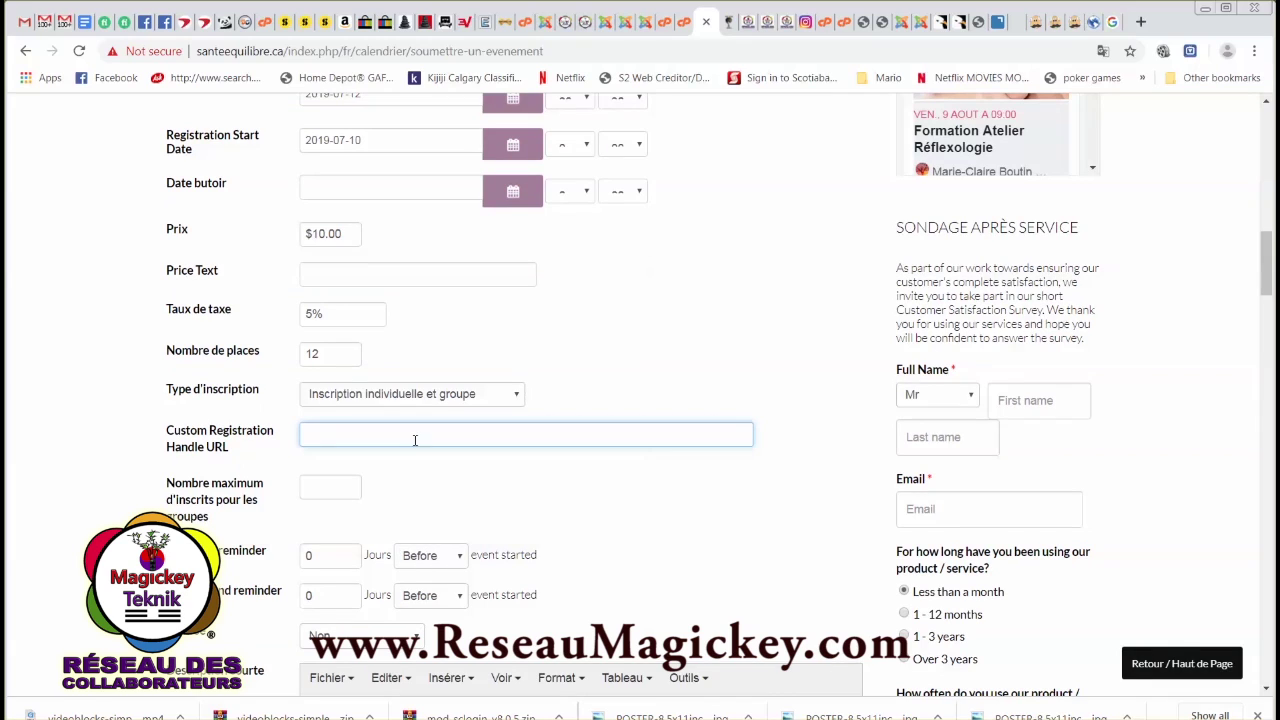
pyautogui.click(321, 489)
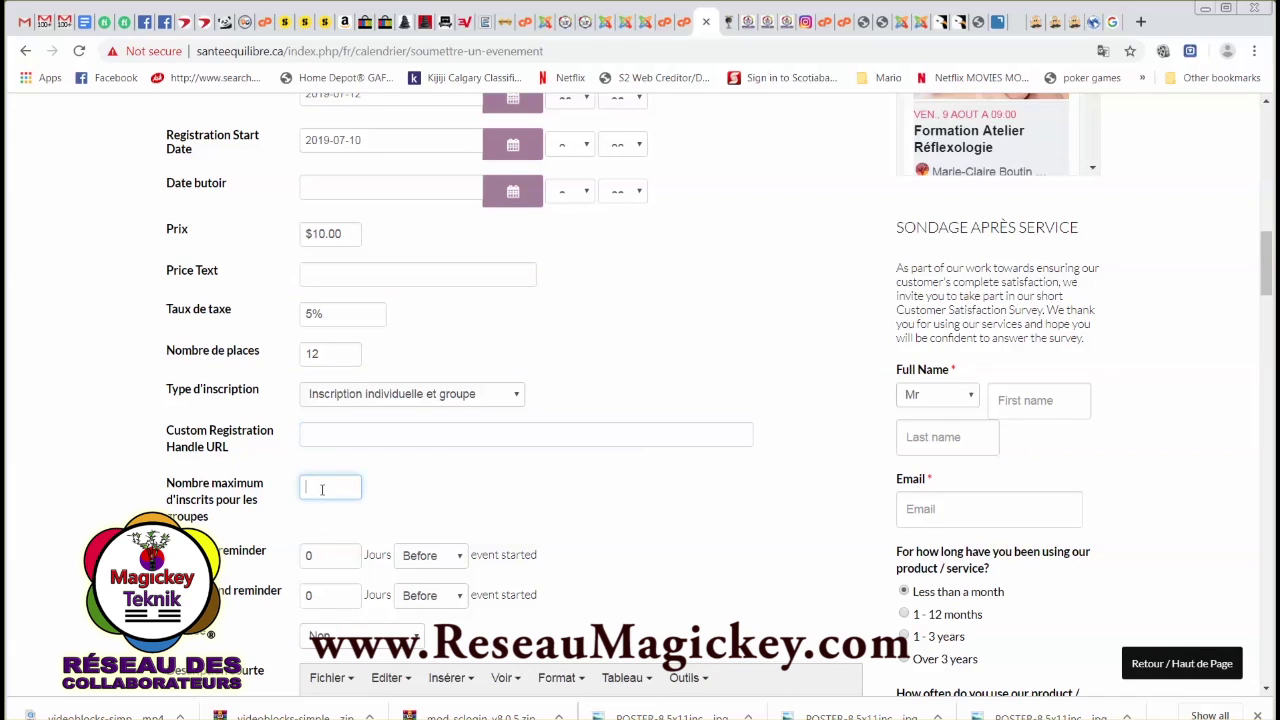
pyautogui.write('12')
pyautogui.click(414, 507)
pyautogui.scroll(-1, 417, 511)
pyautogui.scroll(-4, 447, 527)
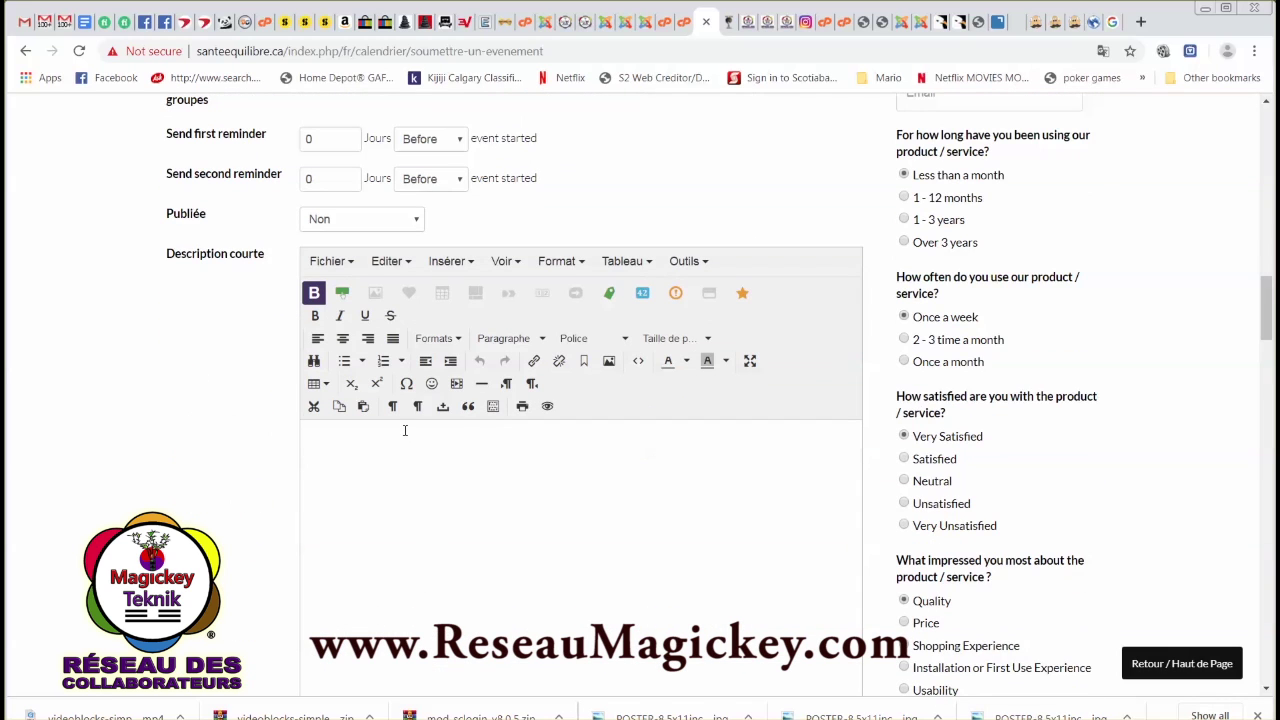
# Paste the contract text into the short description and make it 12pt.
pyautogui.click(398, 439)
pyautogui.scroll(-3, 534, 464)
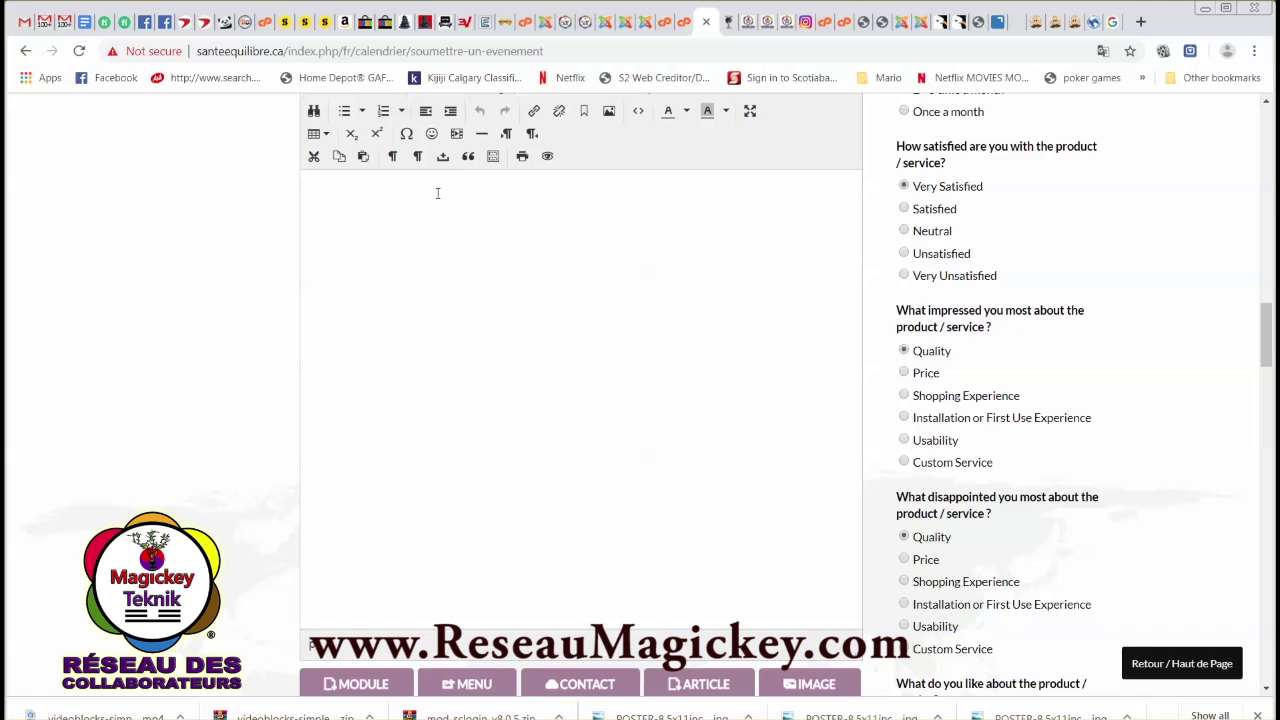
pyautogui.hotkey('ctrl', 'v')
pyautogui.moveTo(347, 329); pyautogui.dragTo(280, 160)
pyautogui.scroll(3, 693, 213)
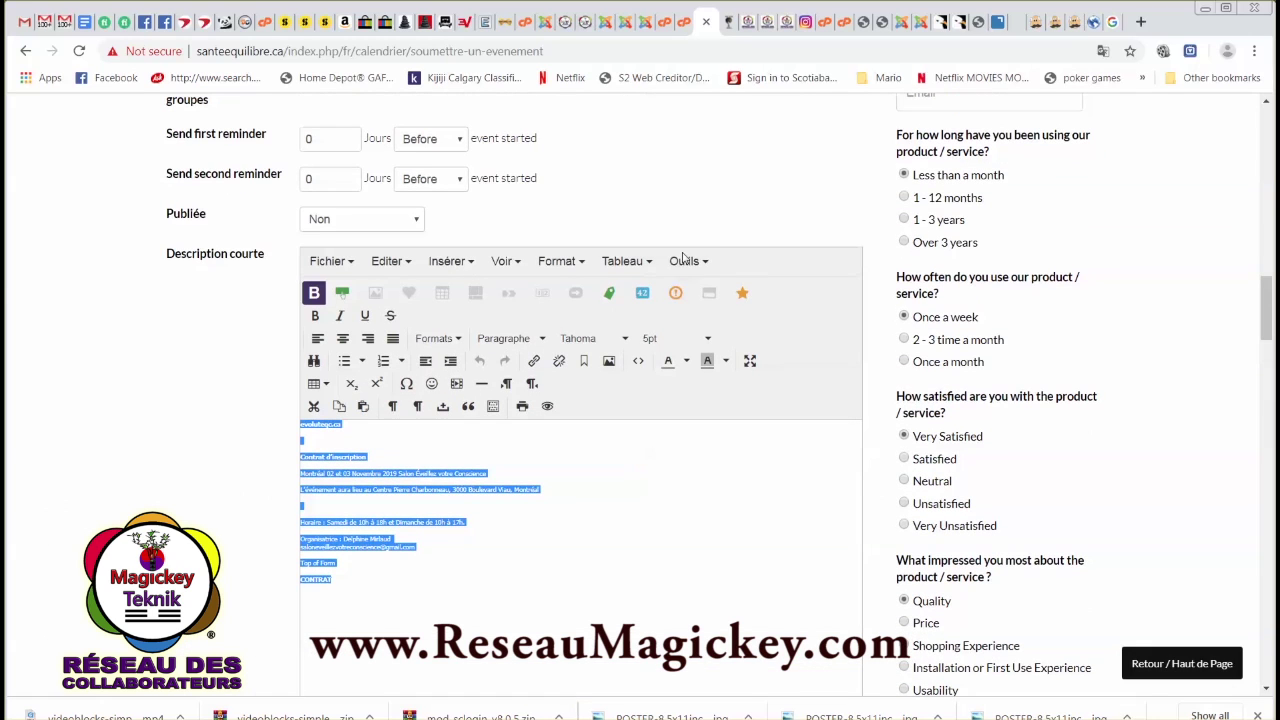
pyautogui.click(706, 339)
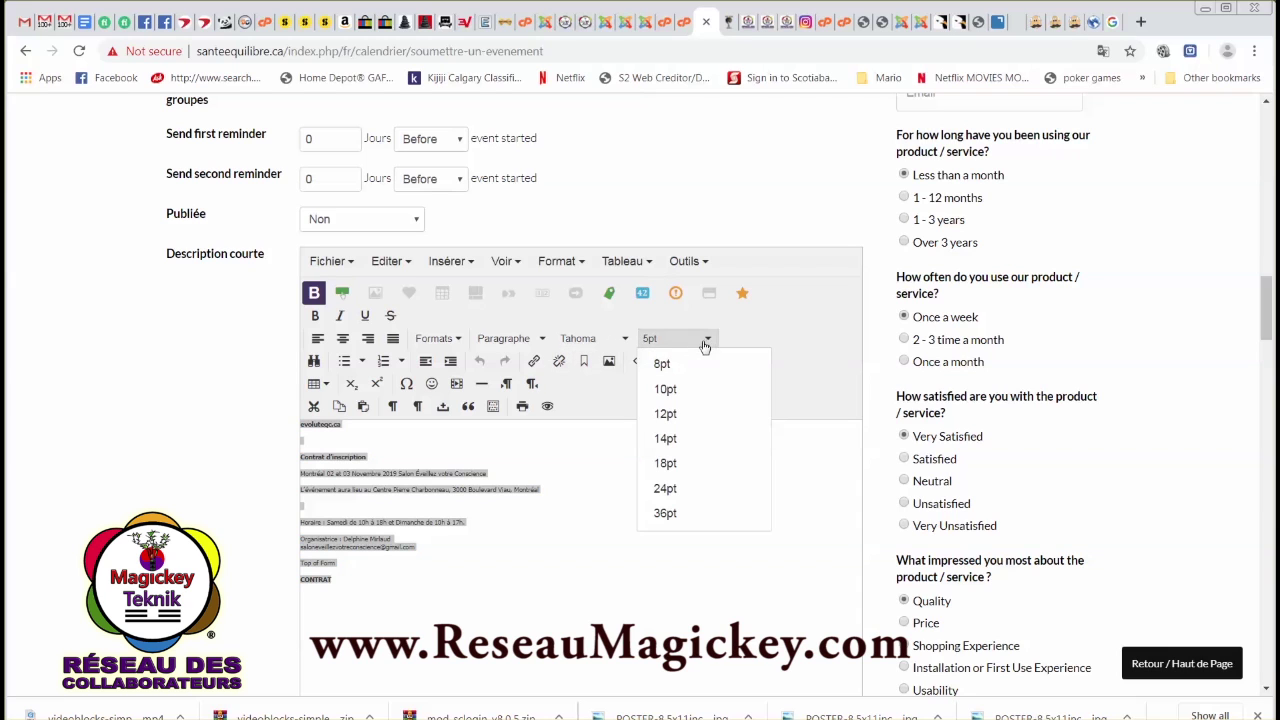
pyautogui.click(665, 413)
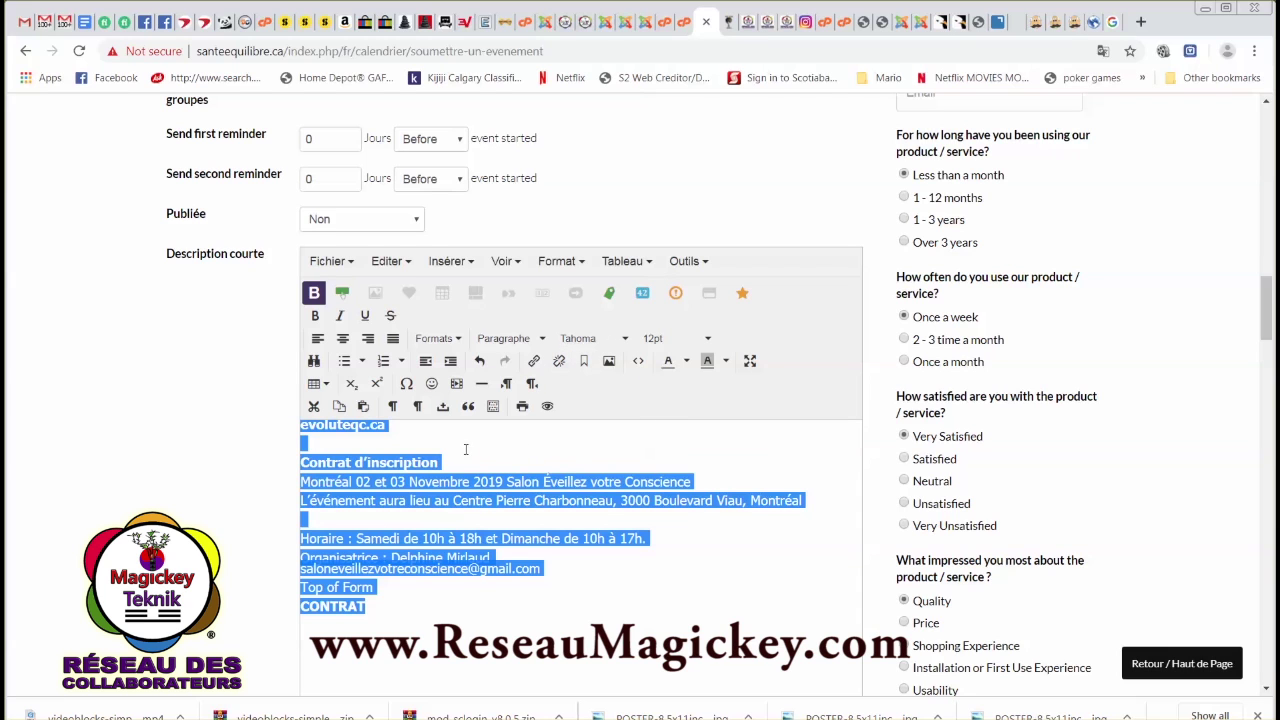
pyautogui.scroll(-1, 465, 449)
# Insert blank lines after evoluteqc.ca and above 'Contrat d'inscription'.
pyautogui.click(531, 454)
pyautogui.scroll(-4, 598, 489)
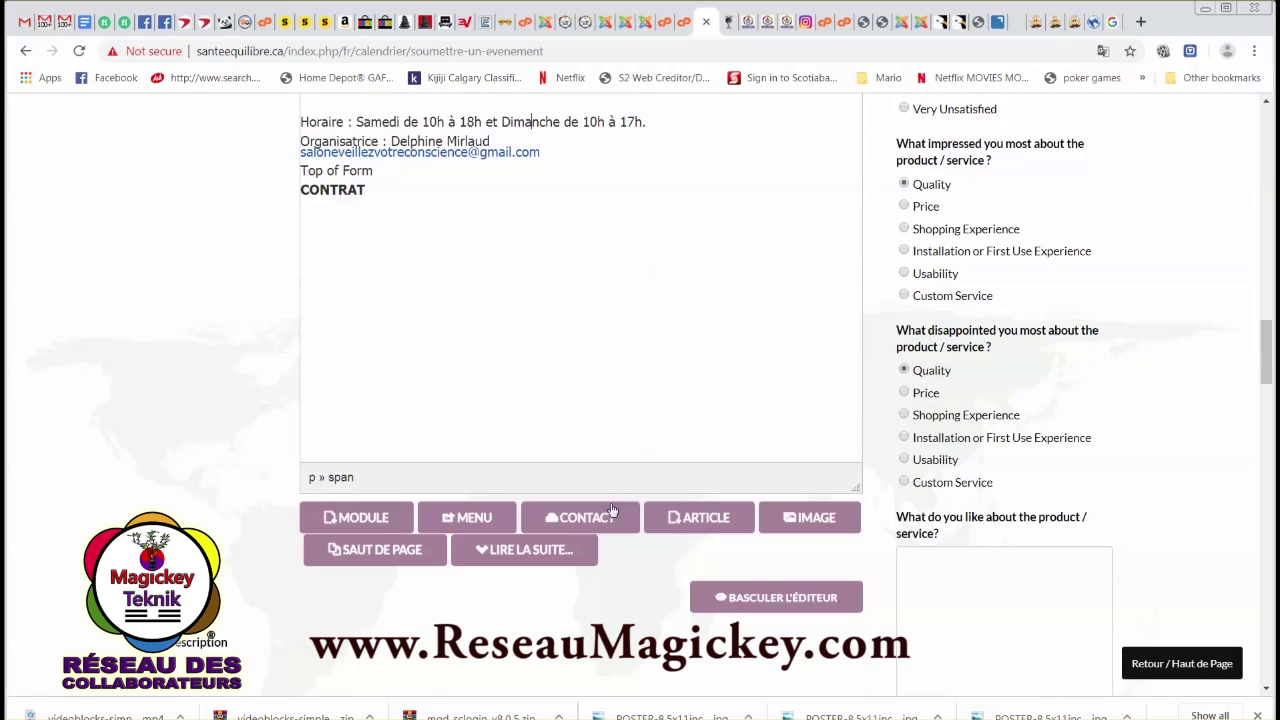
pyautogui.scroll(3, 557, 317)
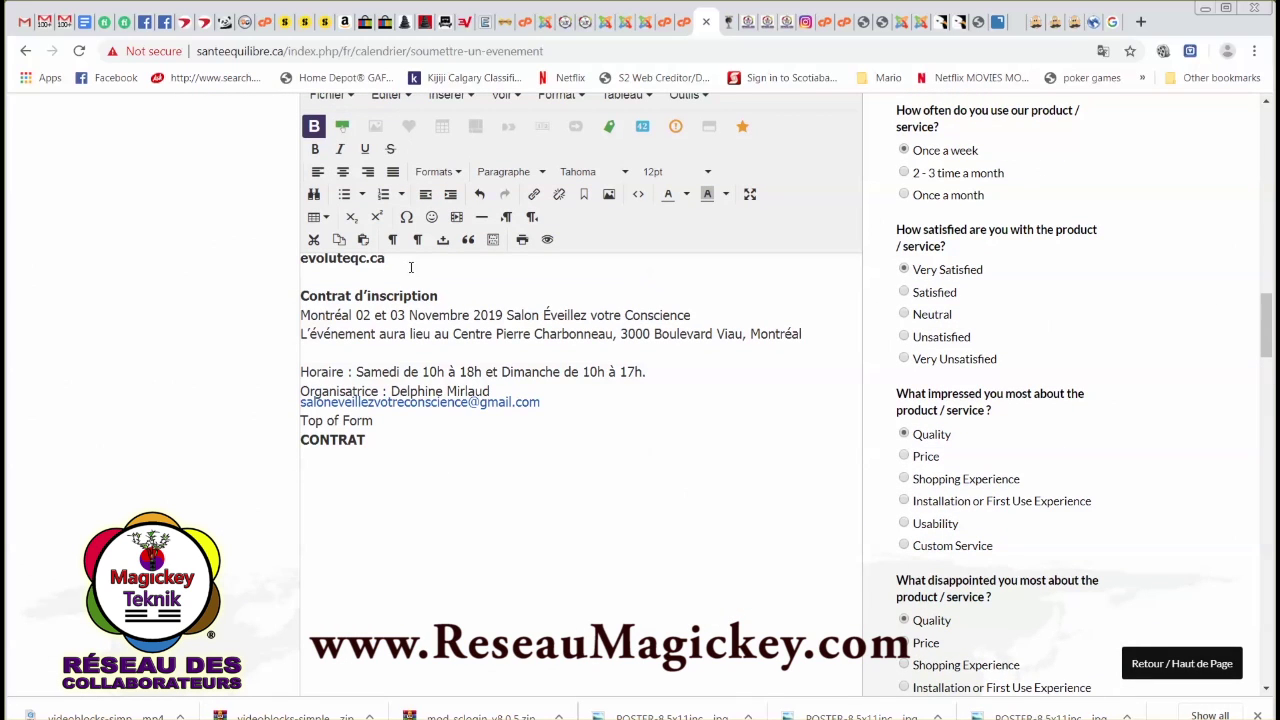
pyautogui.press('Return')
pyautogui.press('Return')
pyautogui.scroll(-3, 585, 515)
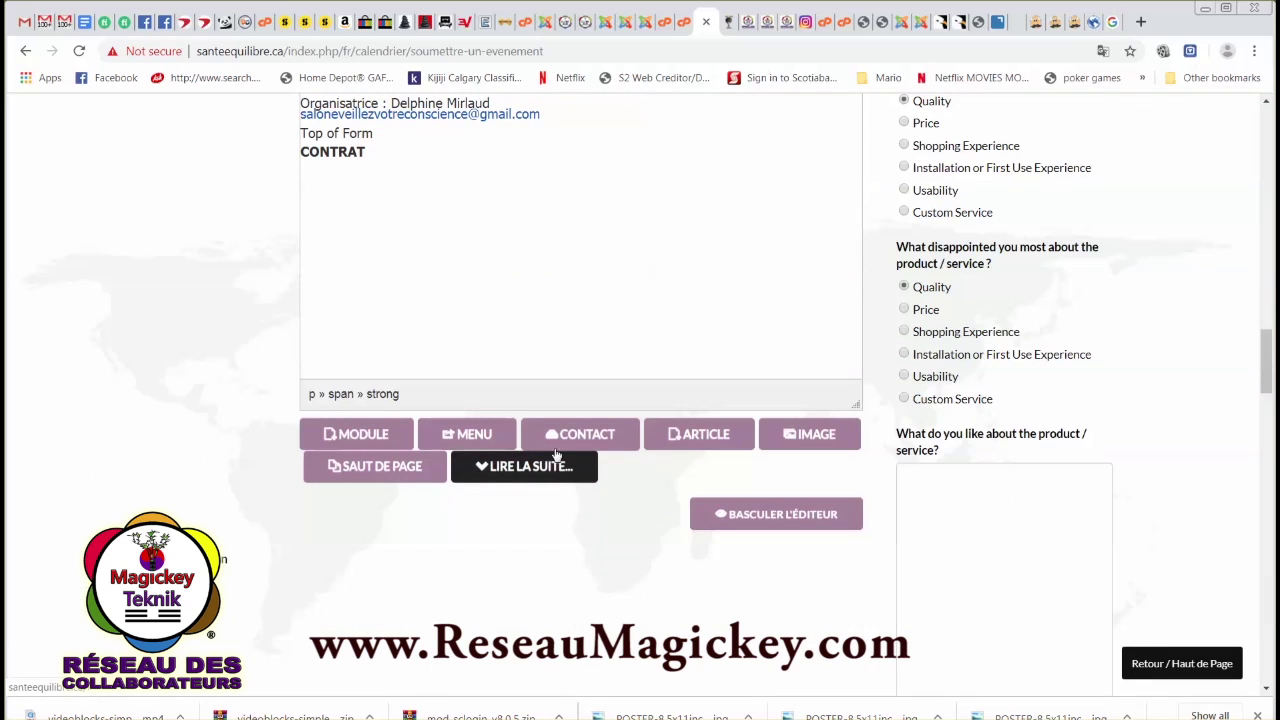
pyautogui.scroll(3, 477, 300)
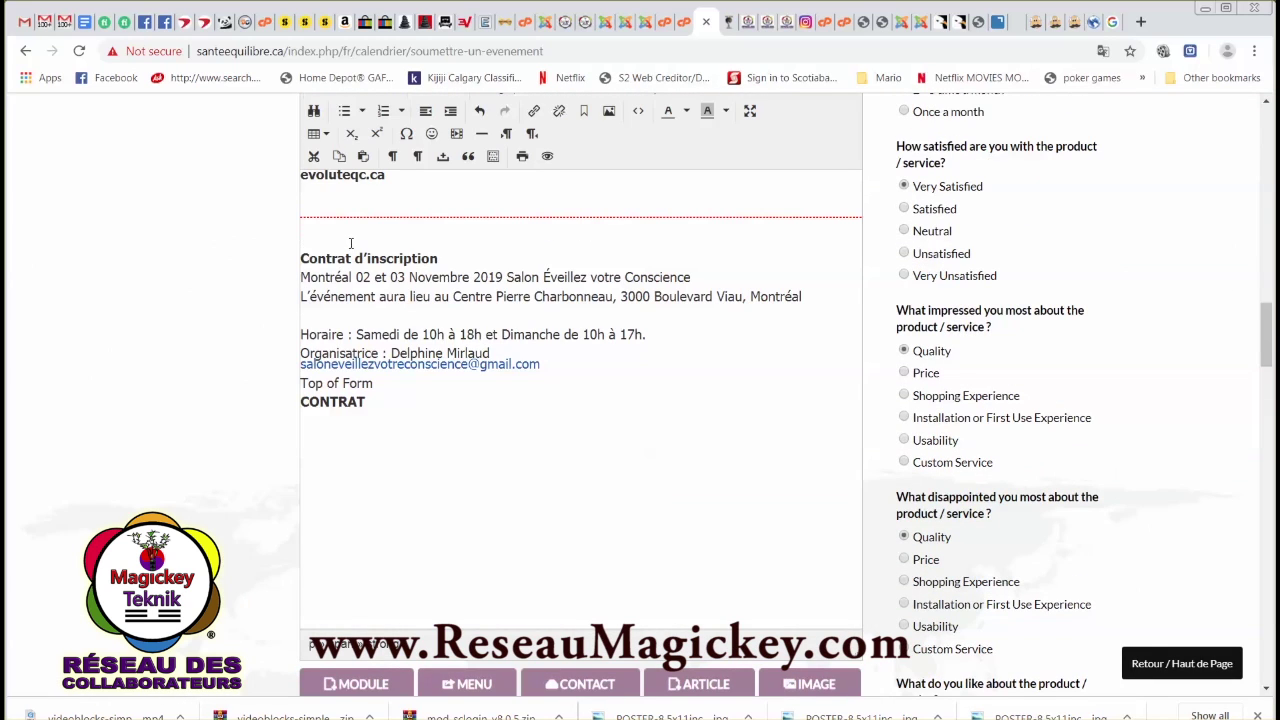
pyautogui.press('Return')
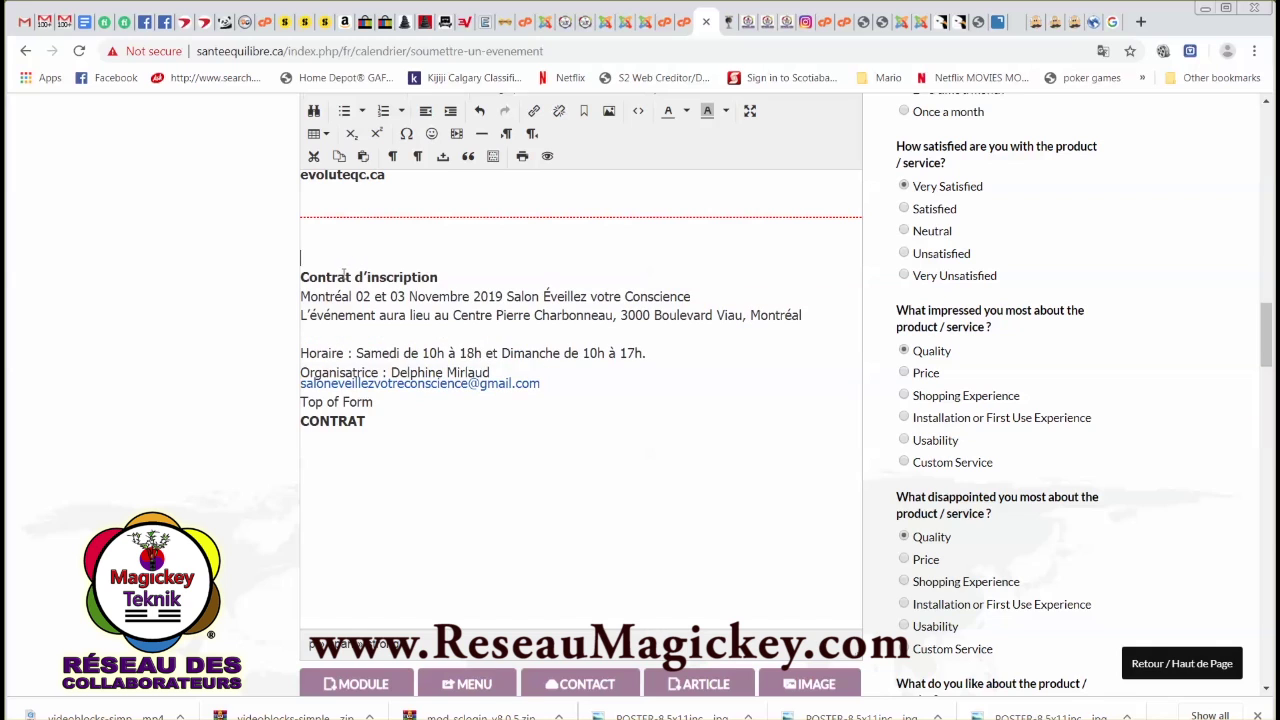
pyautogui.scroll(-2, 777, 624)
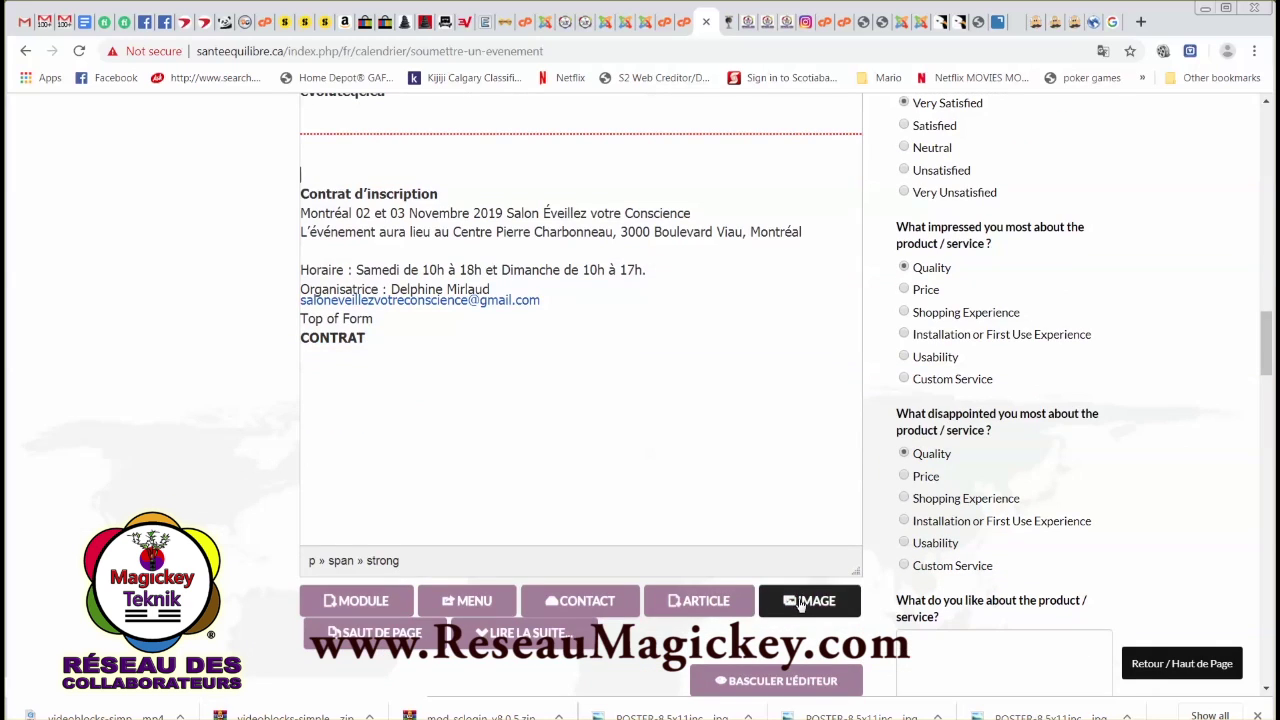
# Open the image insertion dialog at the com_eventbooking folder.
pyautogui.click(808, 600)
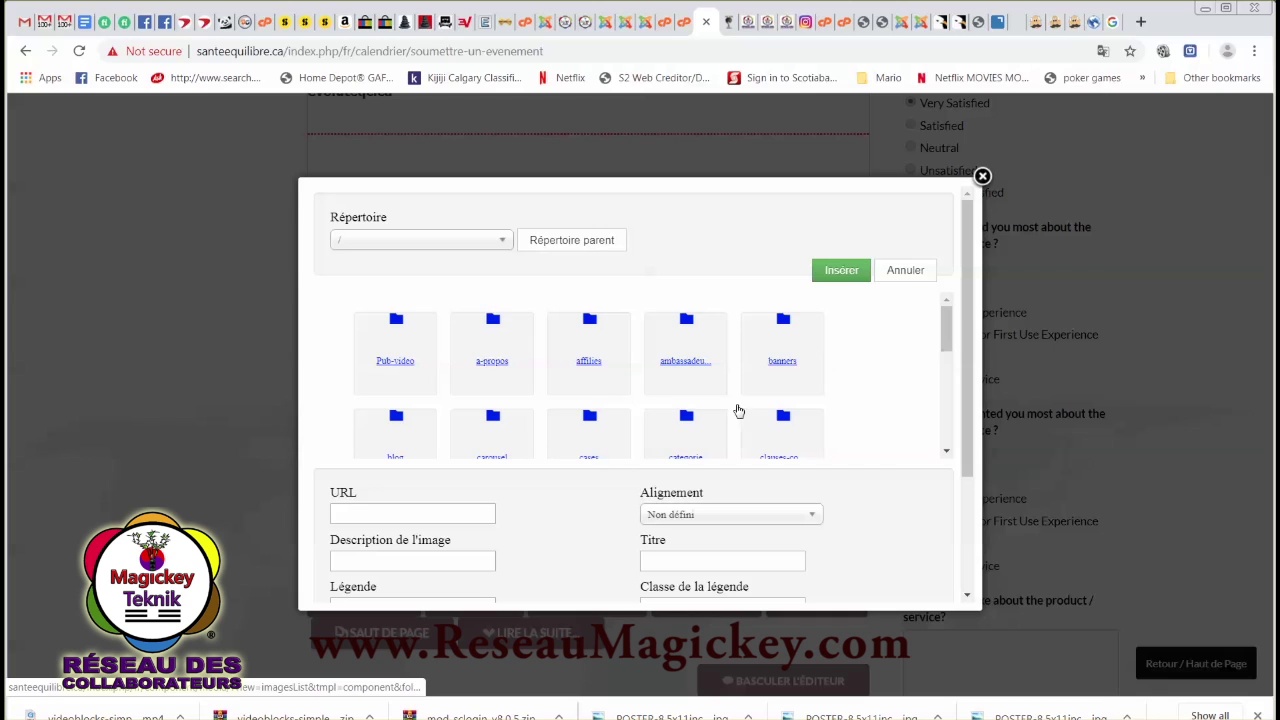
pyautogui.moveTo(951, 330); pyautogui.dragTo(943, 365)
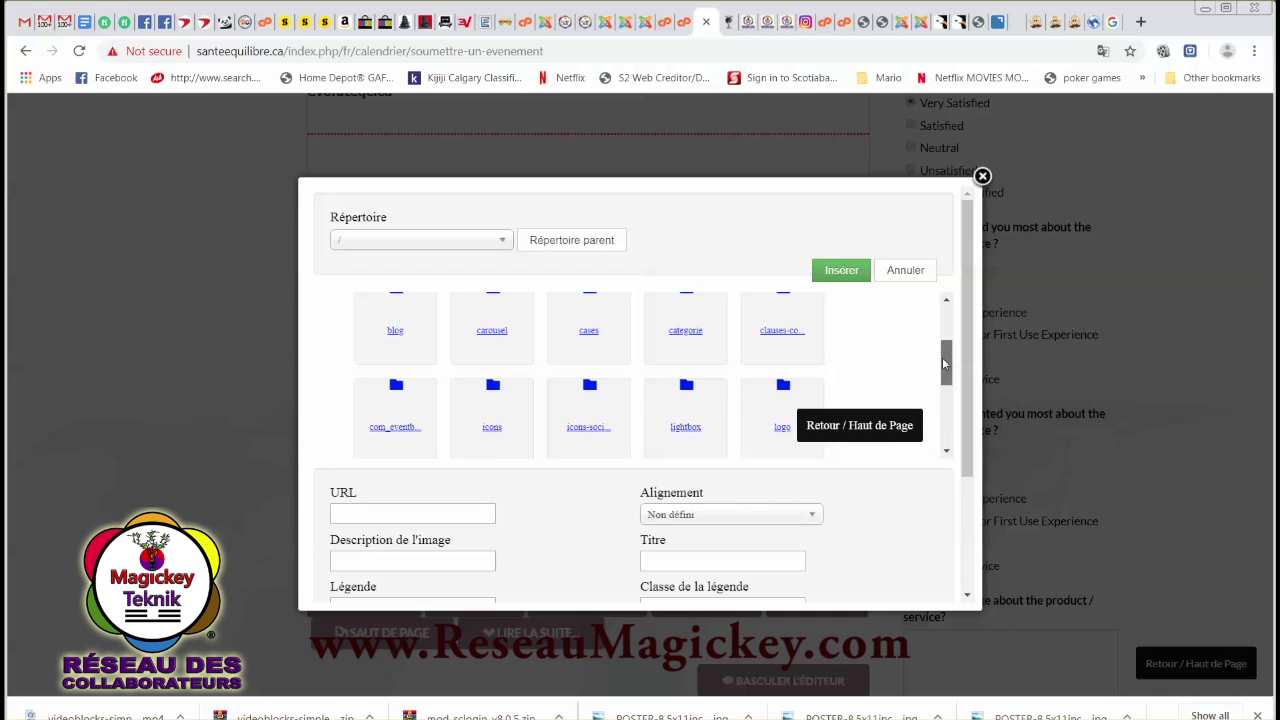
pyautogui.click(396, 428)
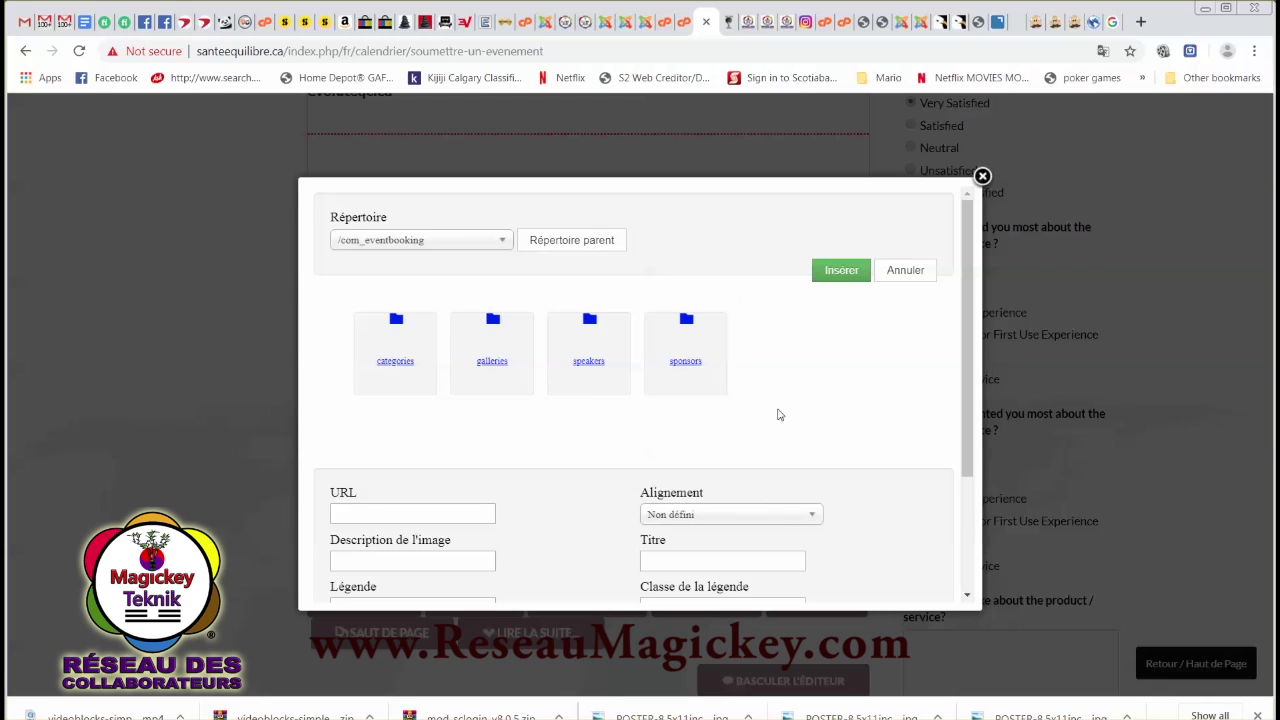
pyautogui.scroll(-2, 795, 501)
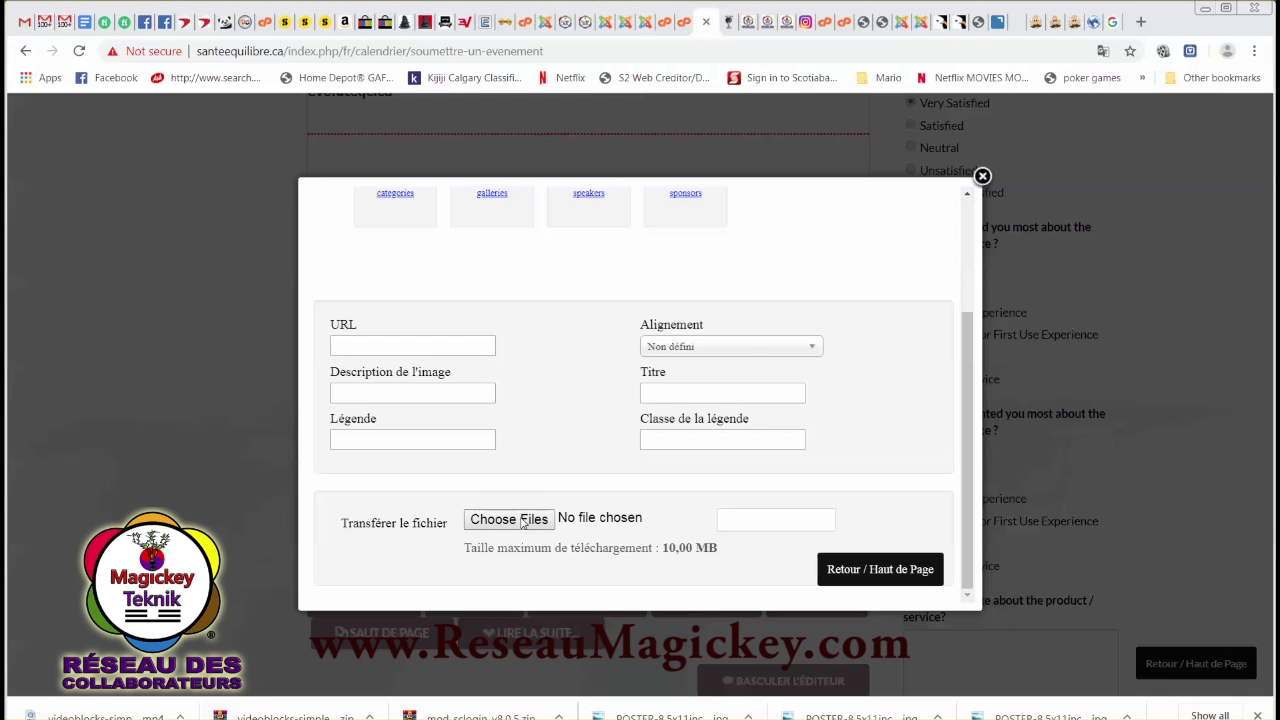
# Upload FACEBOOK-Banner-21-22-sept-.jpg into the folder.
pyautogui.click(521, 520)
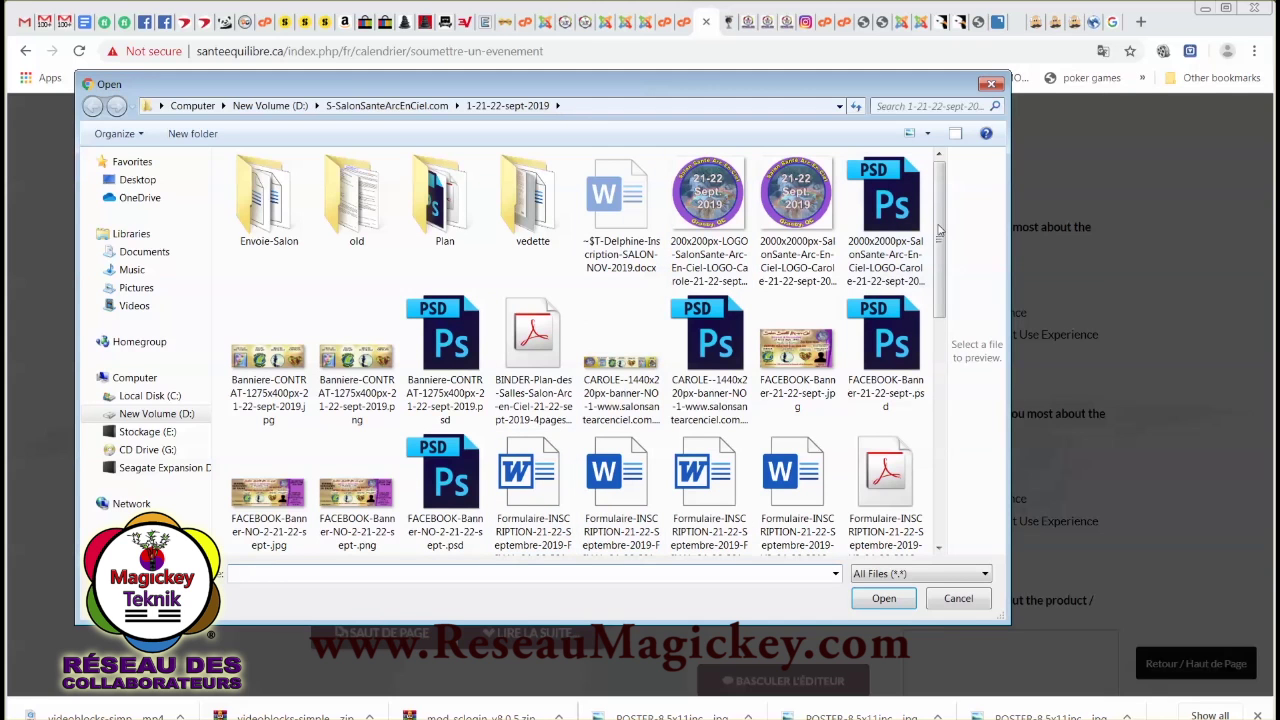
pyautogui.moveTo(940, 231); pyautogui.dragTo(935, 268)
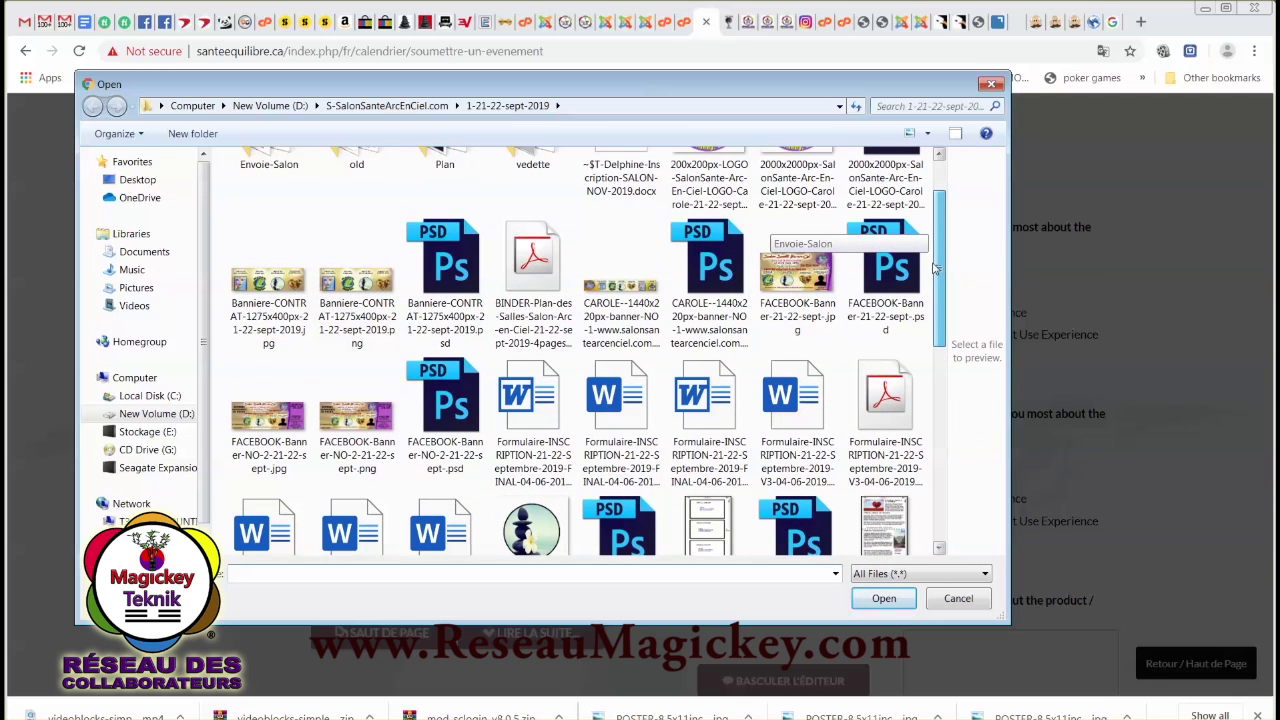
pyautogui.click(806, 275)
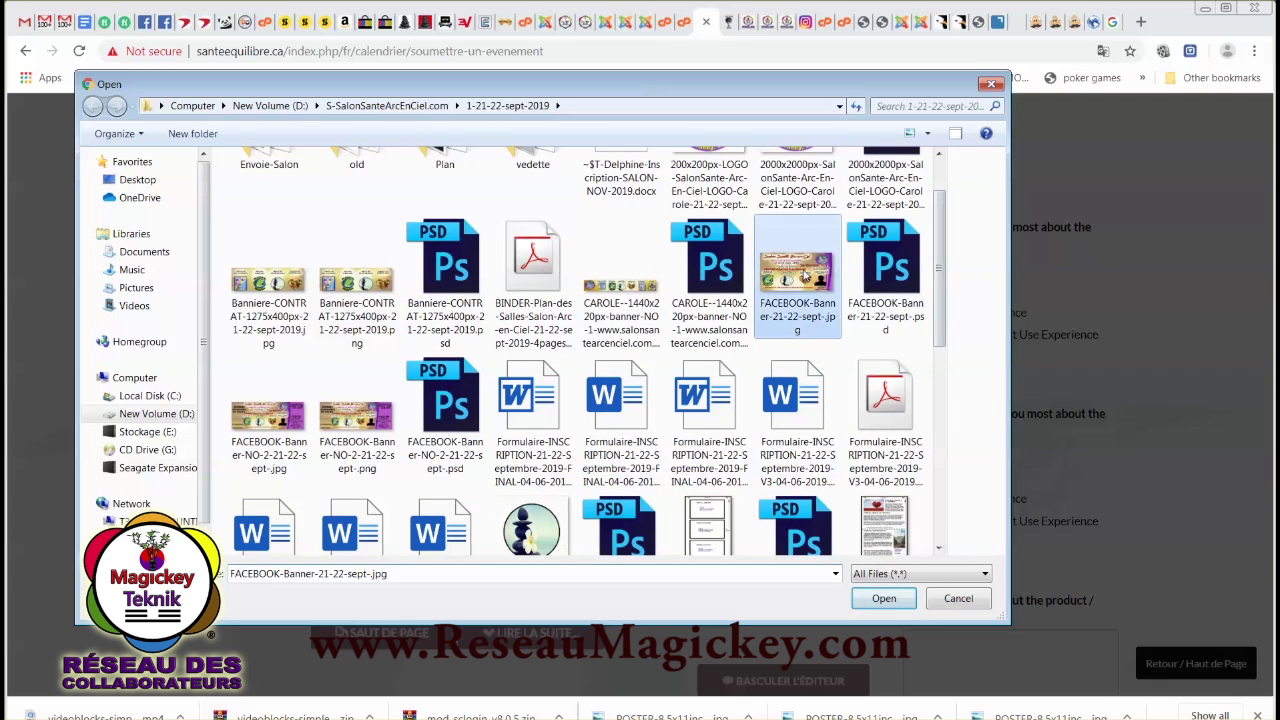
pyautogui.click(881, 599)
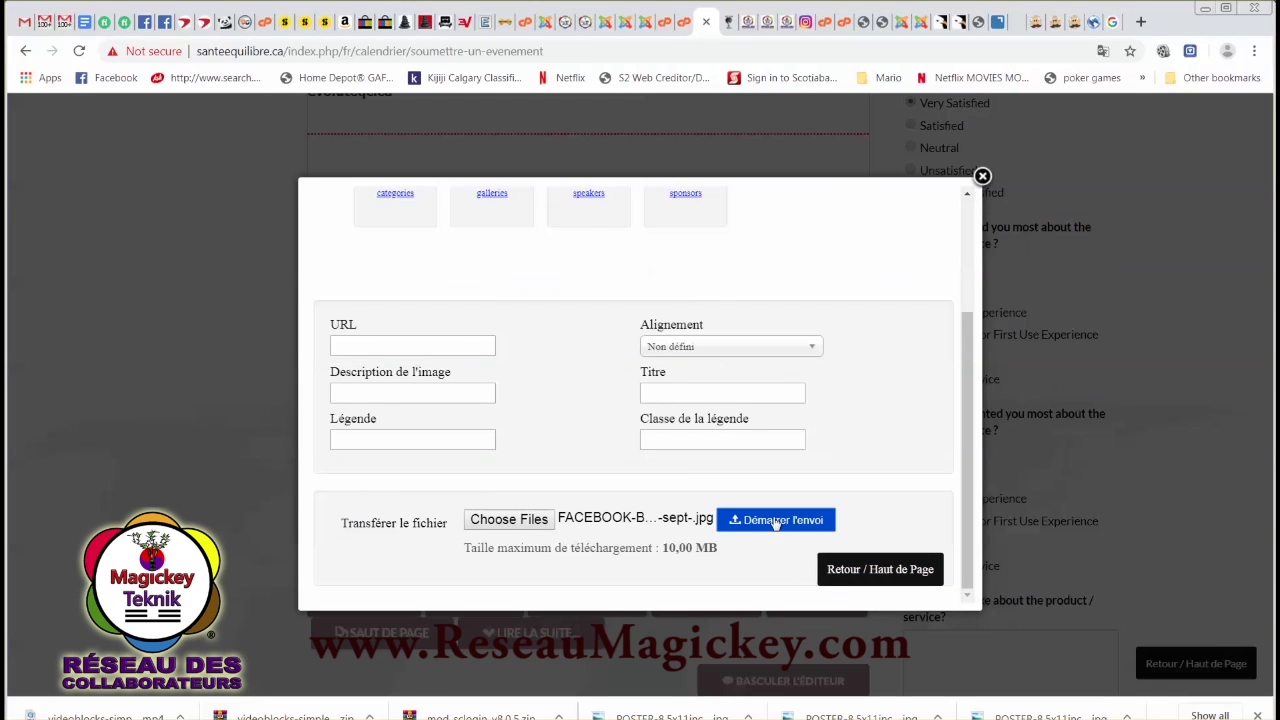
pyautogui.click(776, 522)
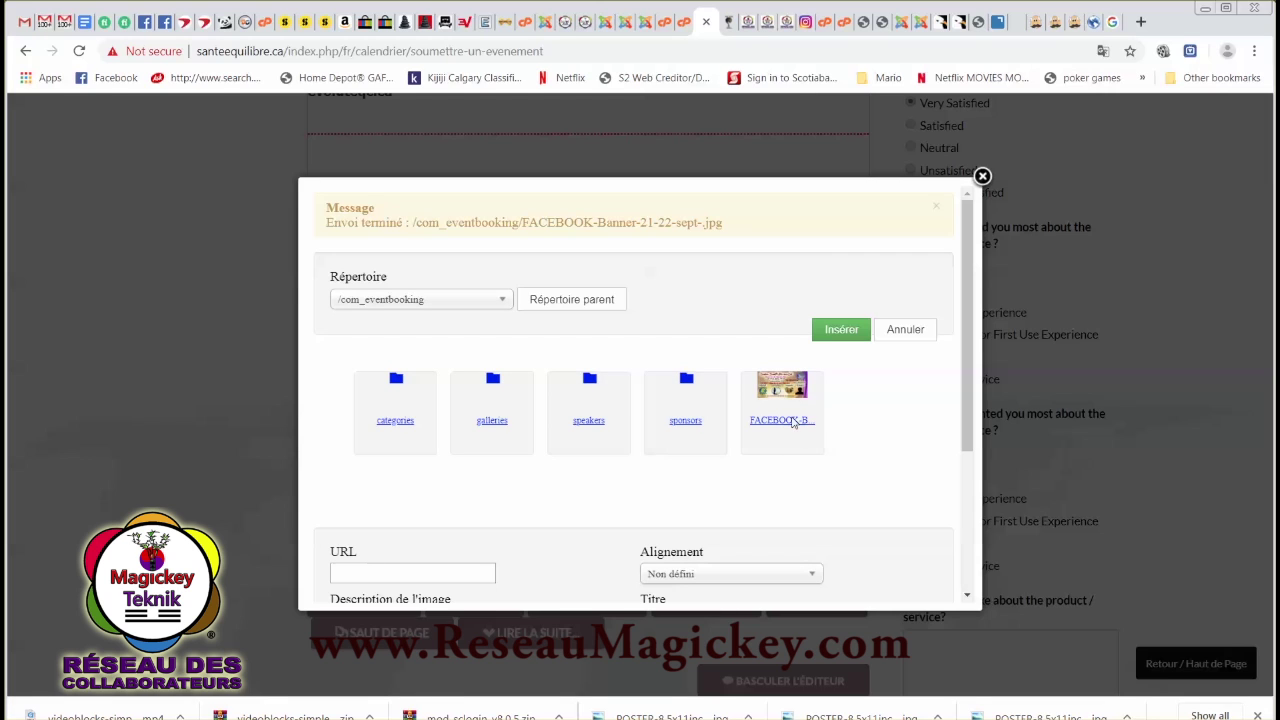
# Insert the uploaded FACEBOOK-Banner-21-22-sept-.jpg image into the event's short description.
pyautogui.click(790, 392)
pyautogui.click(842, 331)
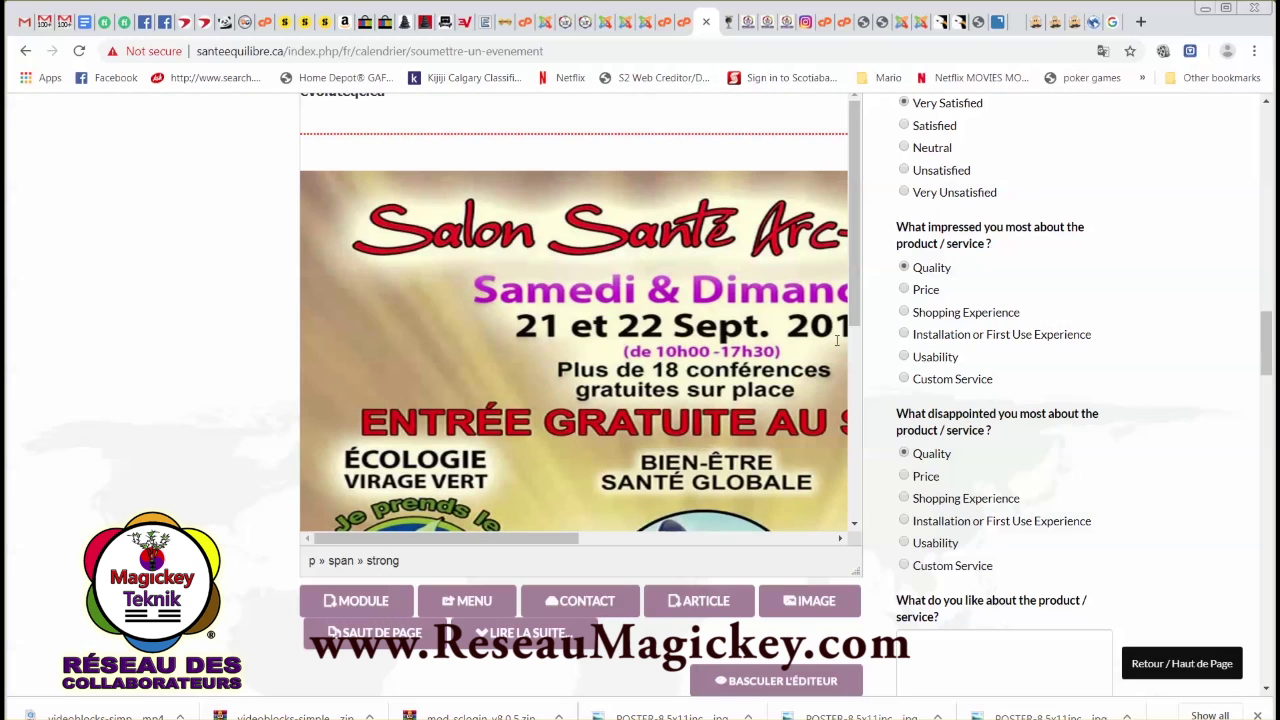
pyautogui.click(442, 239)
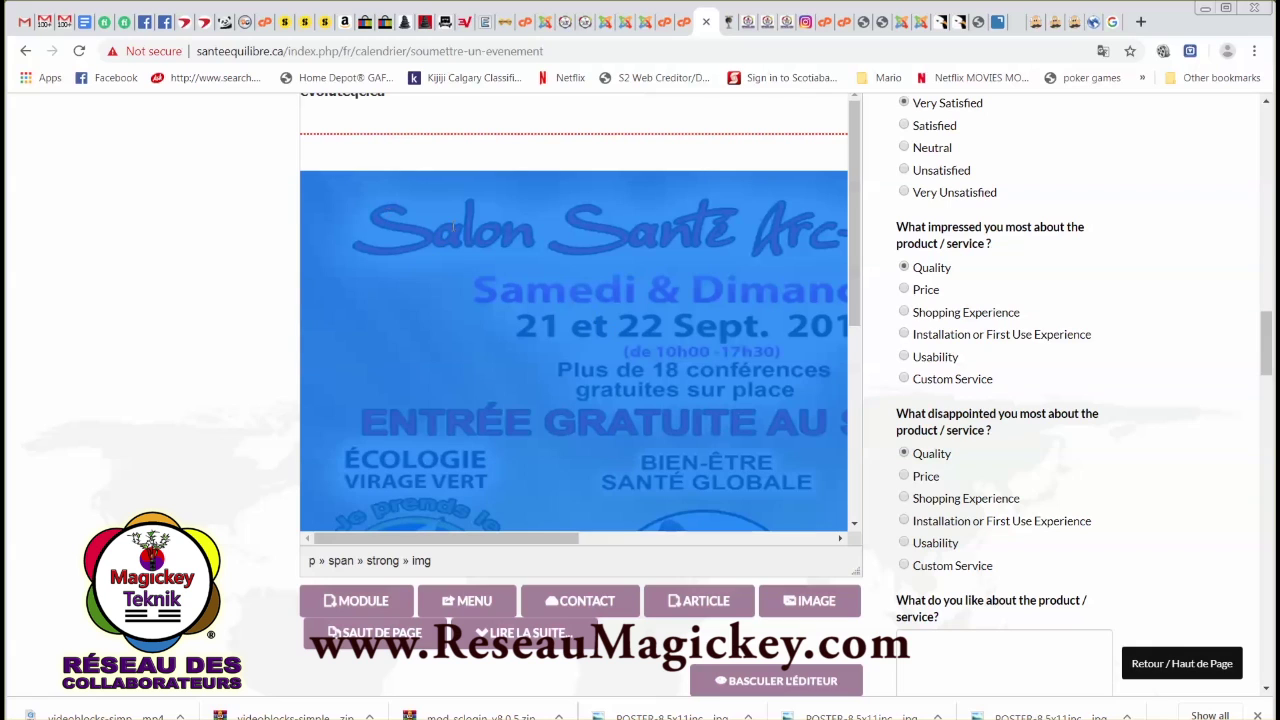
# Select the inserted banner and its surrounding text to check its position in the editor.
pyautogui.click(567, 142)
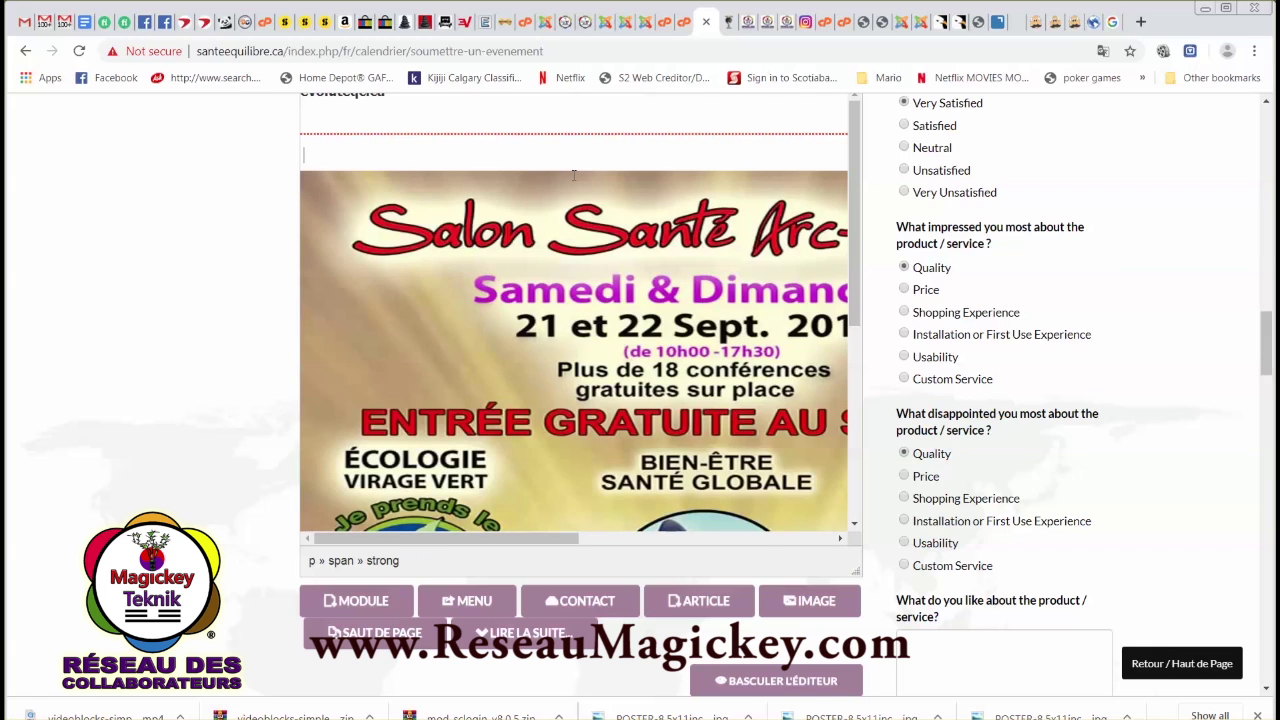
pyautogui.click(577, 218)
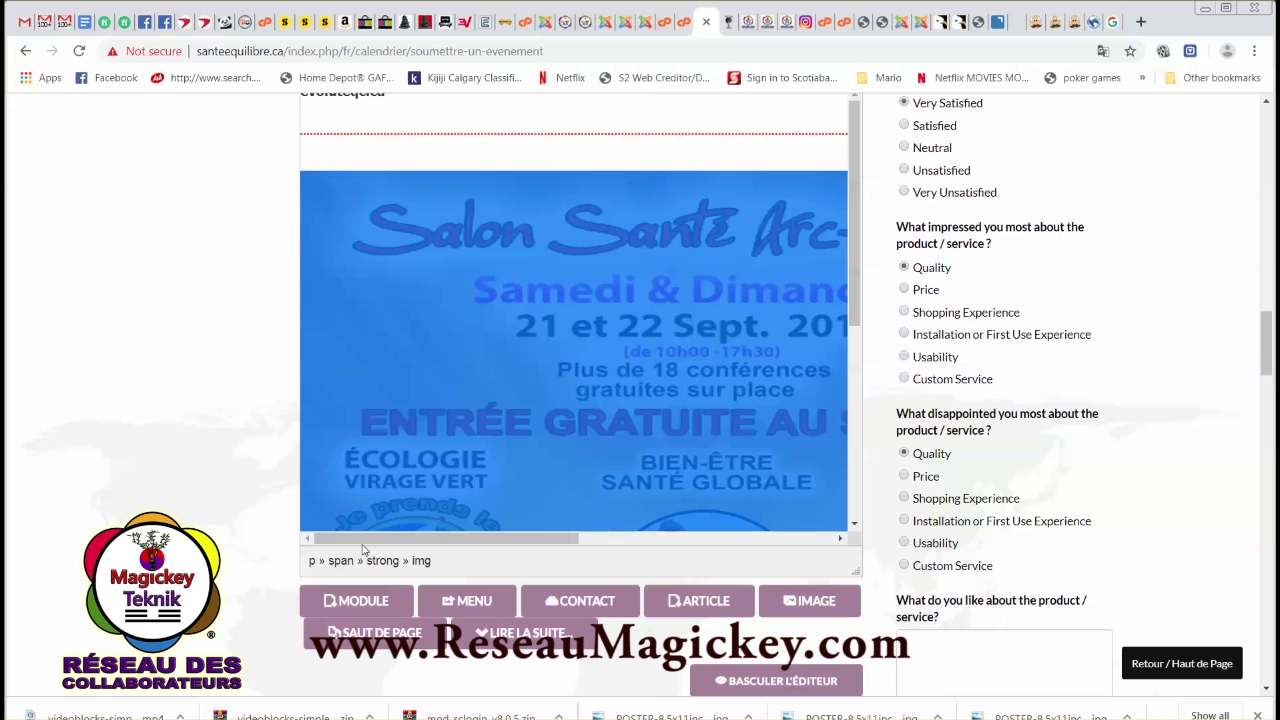
pyautogui.moveTo(349, 540); pyautogui.dragTo(766, 558)
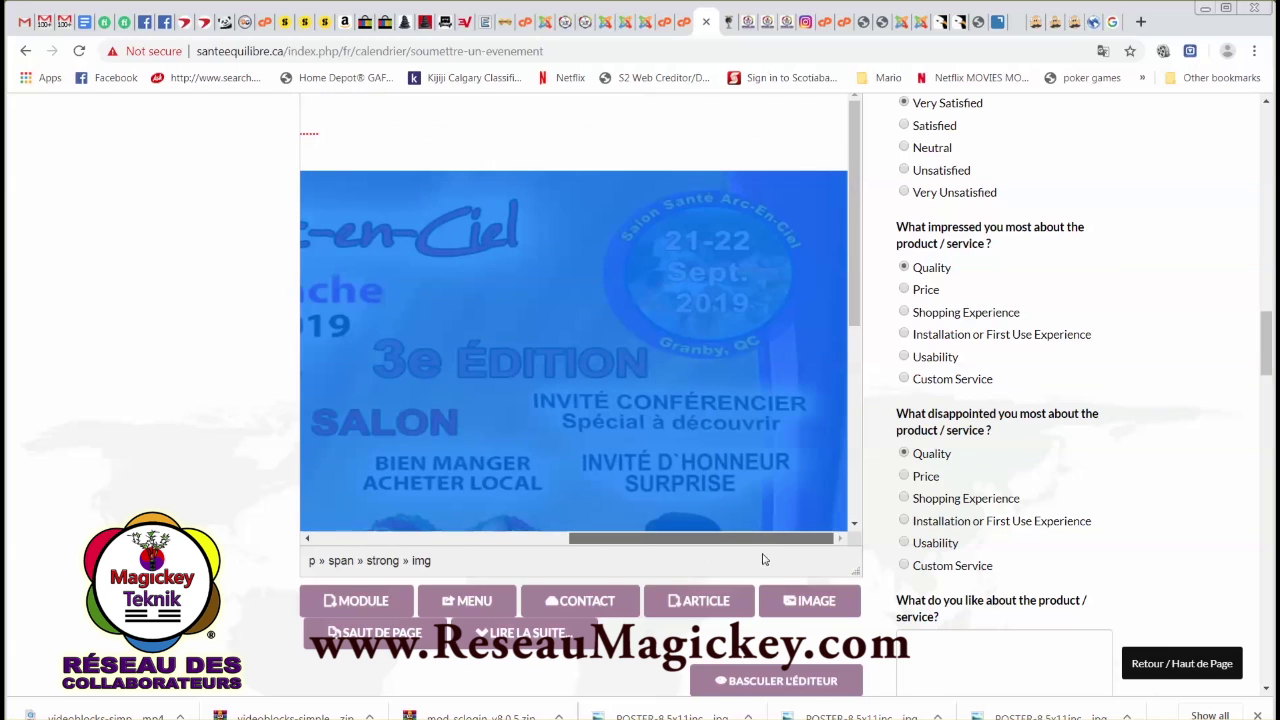
pyautogui.click(854, 524)
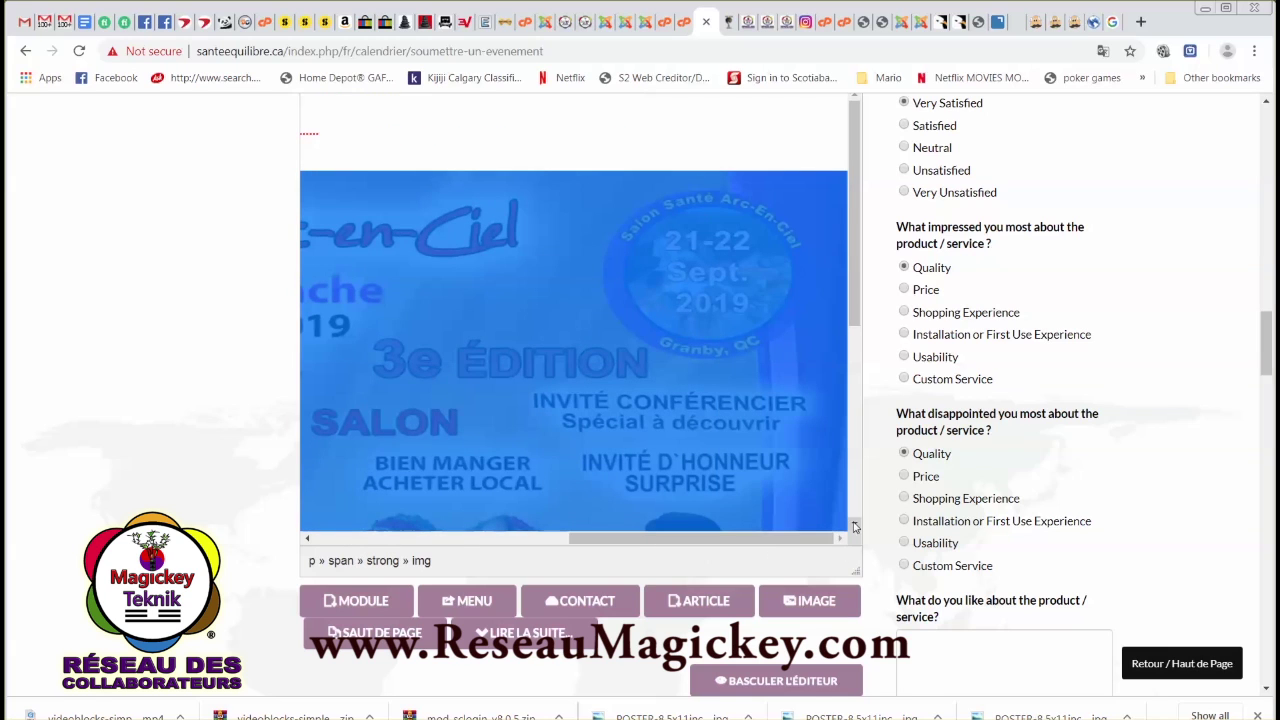
pyautogui.click(854, 526)
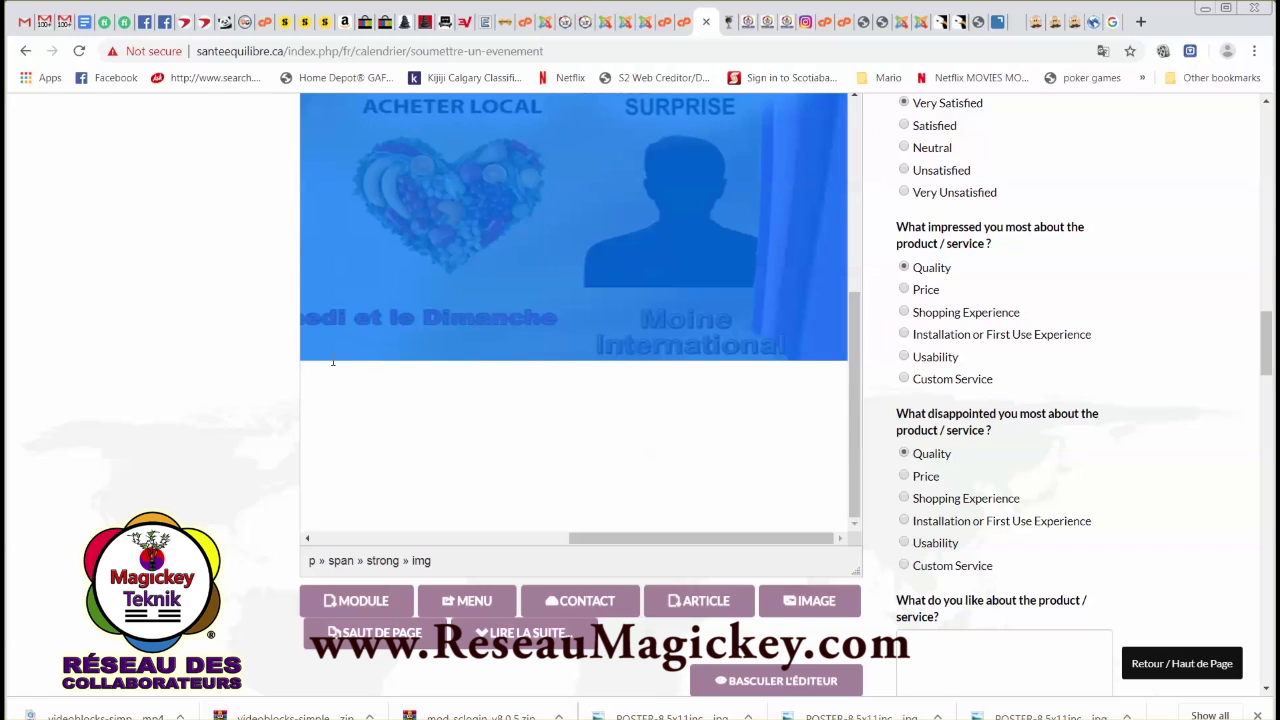
pyautogui.scroll(3, 484, 322)
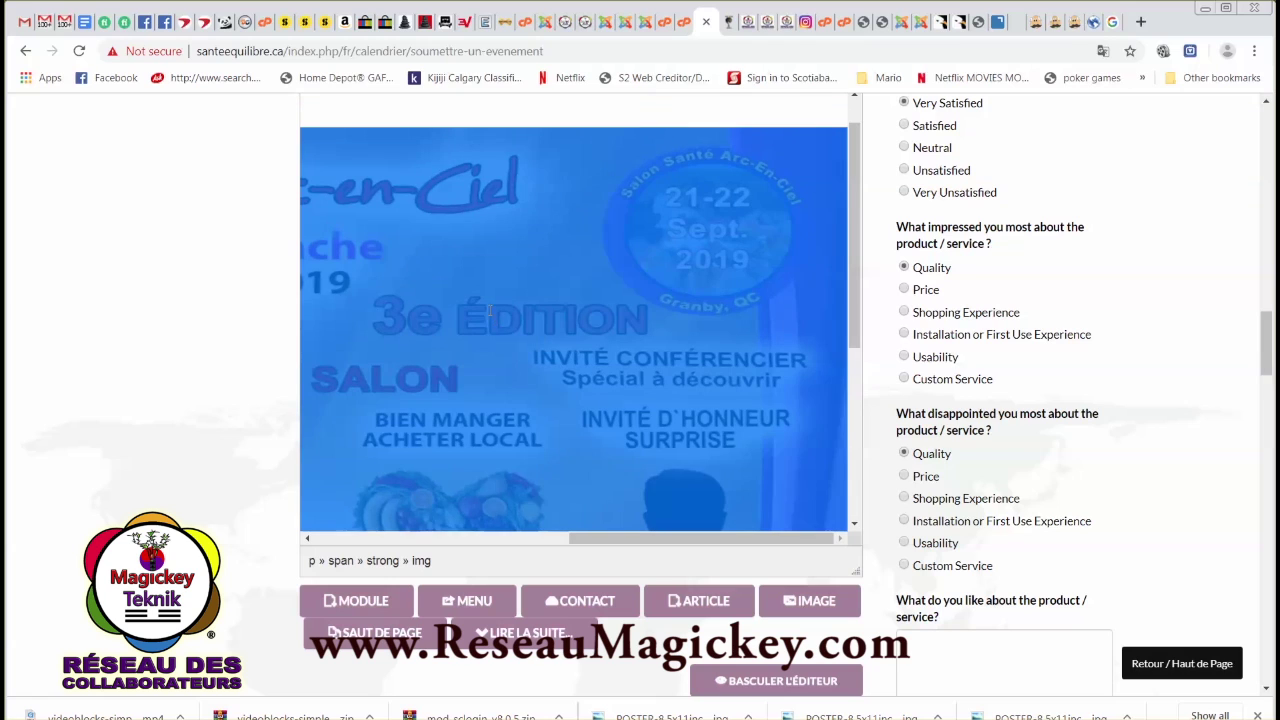
pyautogui.scroll(1, 489, 312)
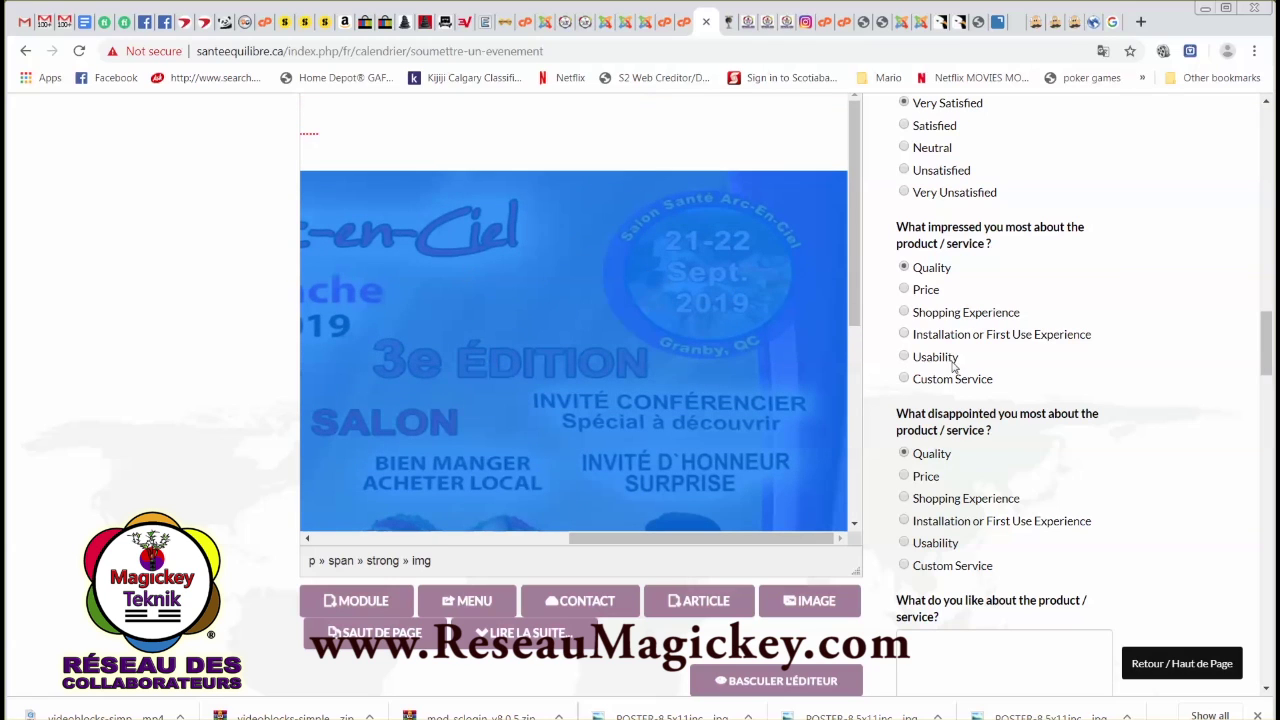
pyautogui.moveTo(857, 328); pyautogui.dragTo(852, 365)
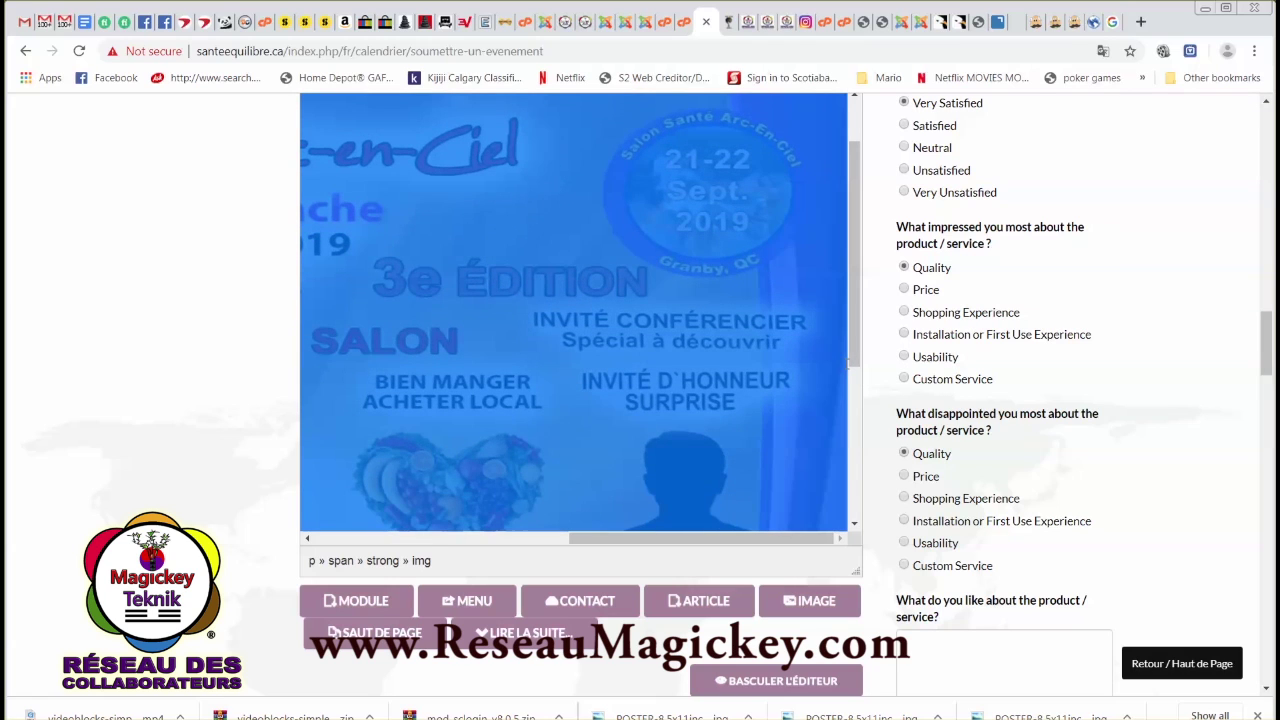
pyautogui.scroll(-3, 850, 380)
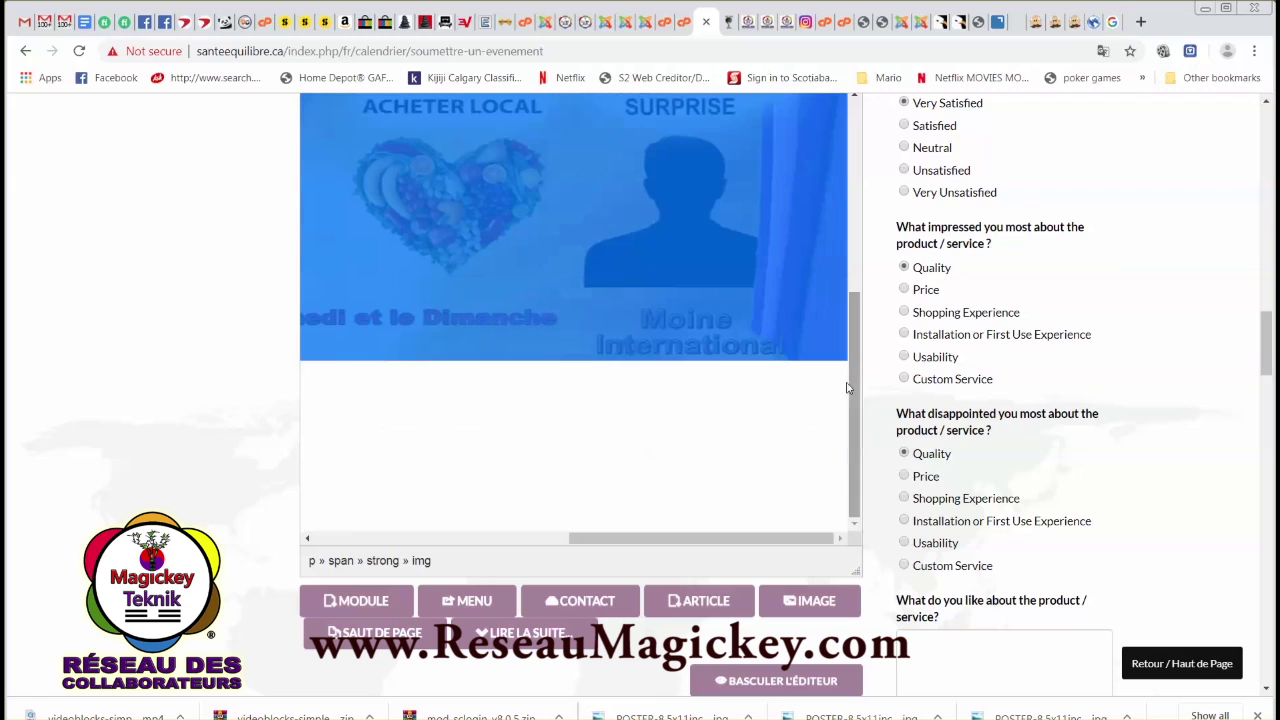
# Add a line break so the banner sits above the Contrat d'inscription text.
pyautogui.click(822, 398)
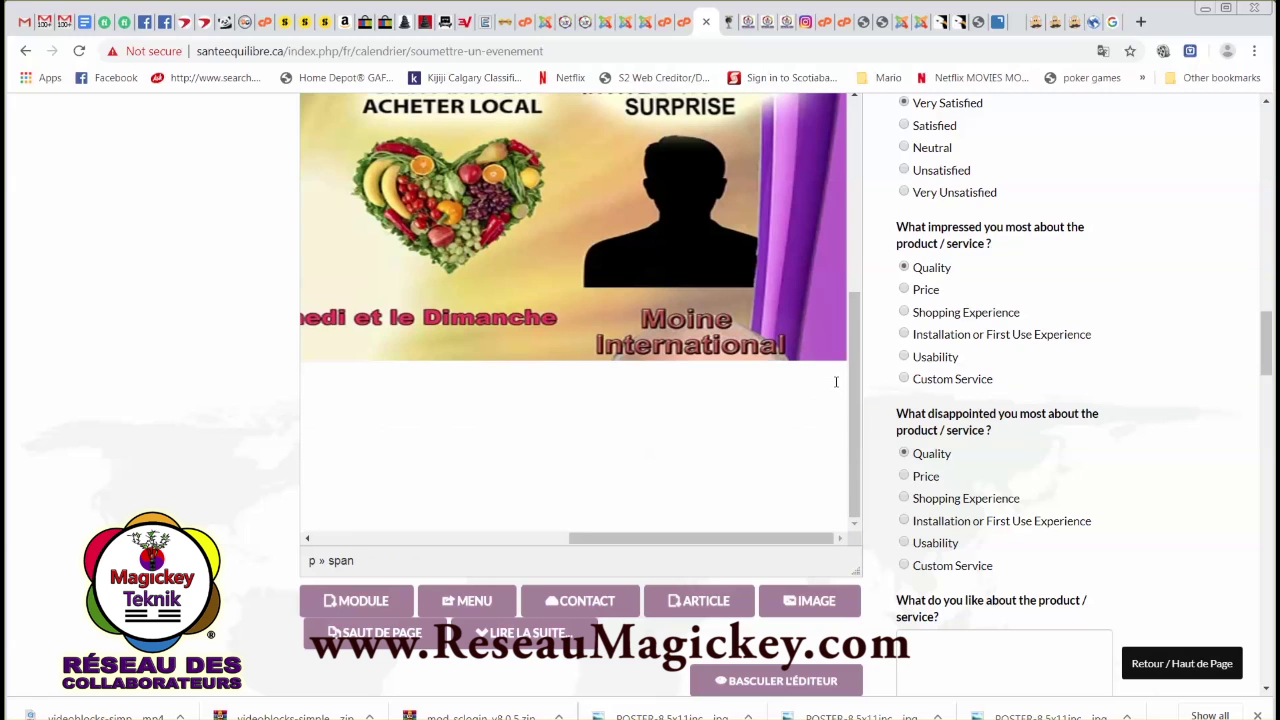
pyautogui.press('Return')
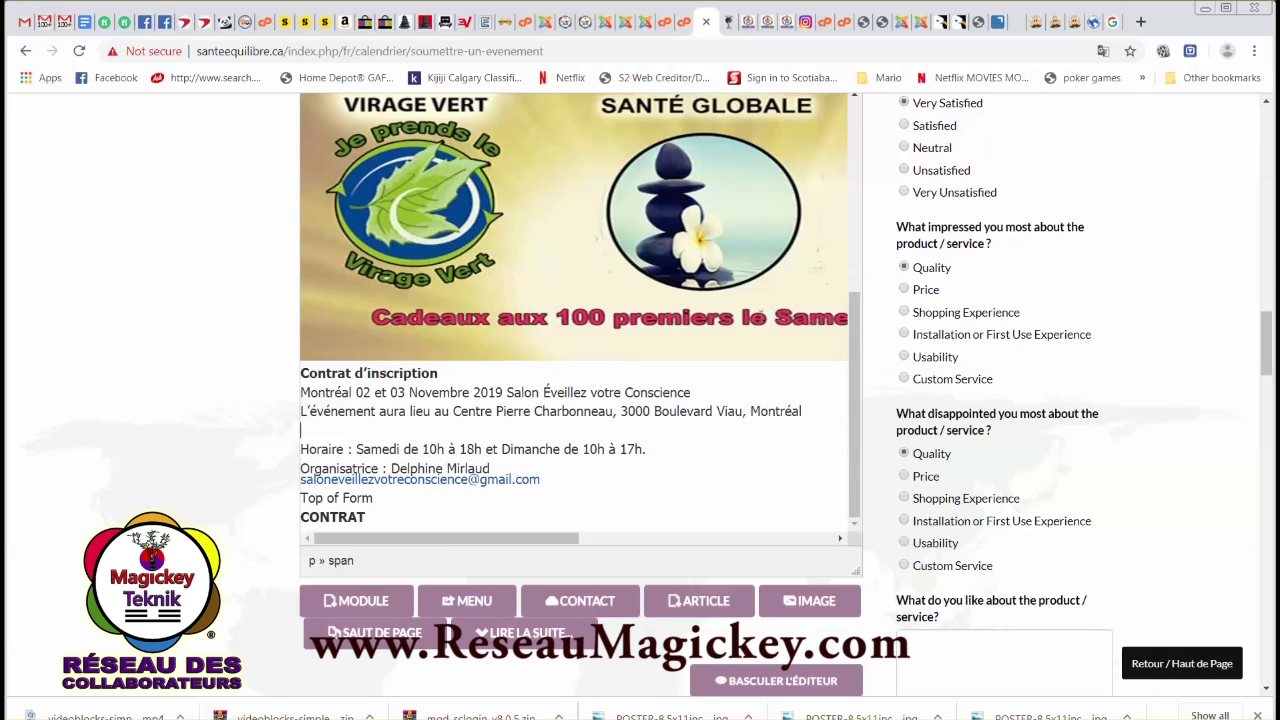
pyautogui.click(787, 333)
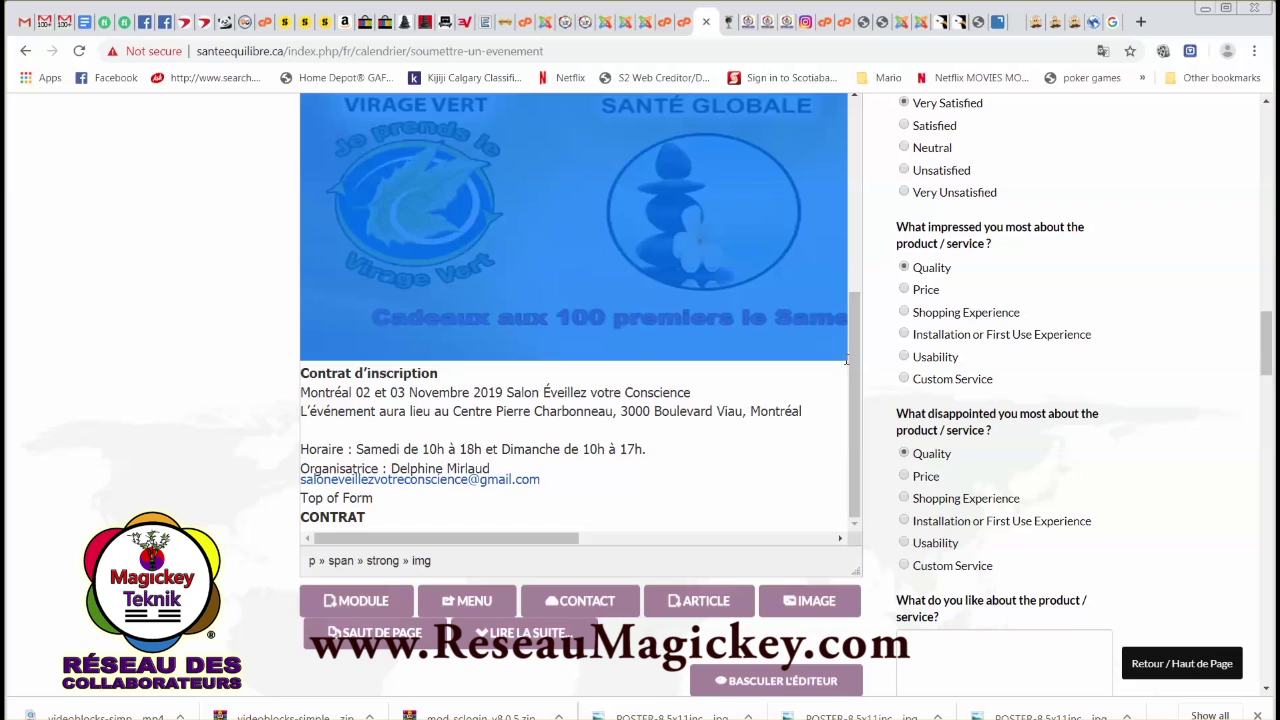
pyautogui.moveTo(731, 306); pyautogui.dragTo(755, 341)
pyautogui.scroll(-1, 503, 506)
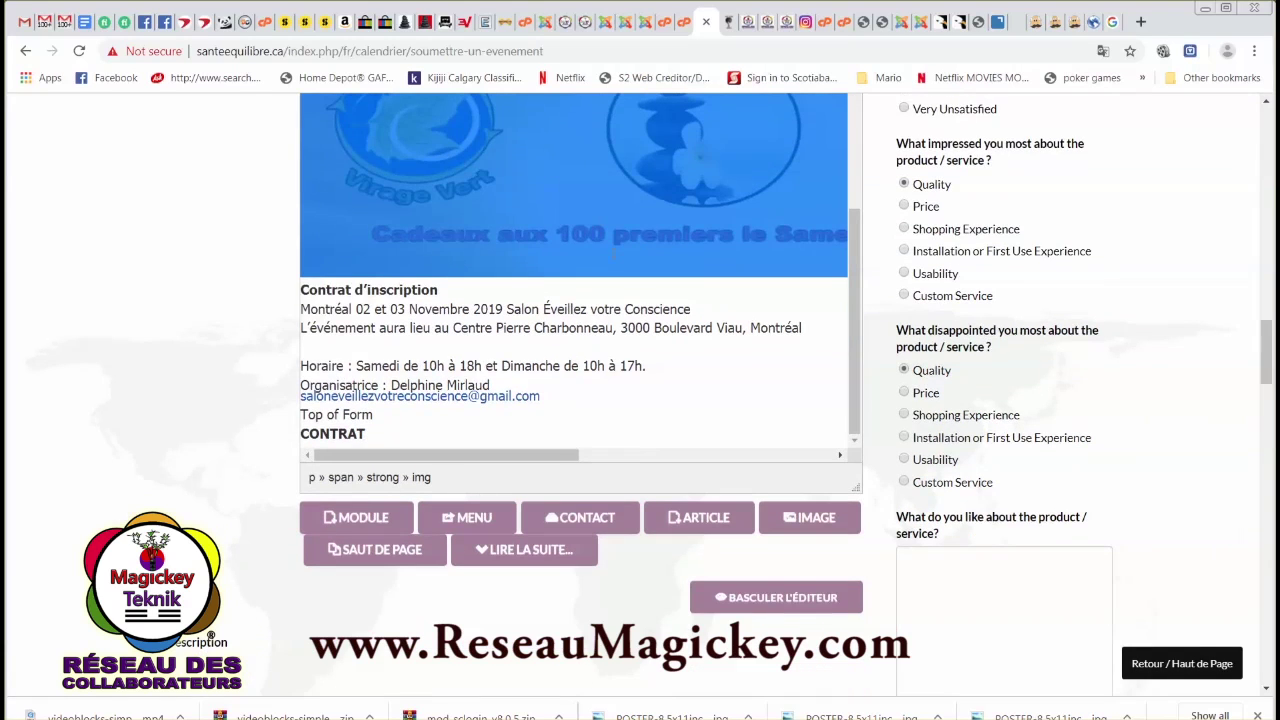
pyautogui.scroll(3, 614, 256)
pyautogui.scroll(1, 784, 372)
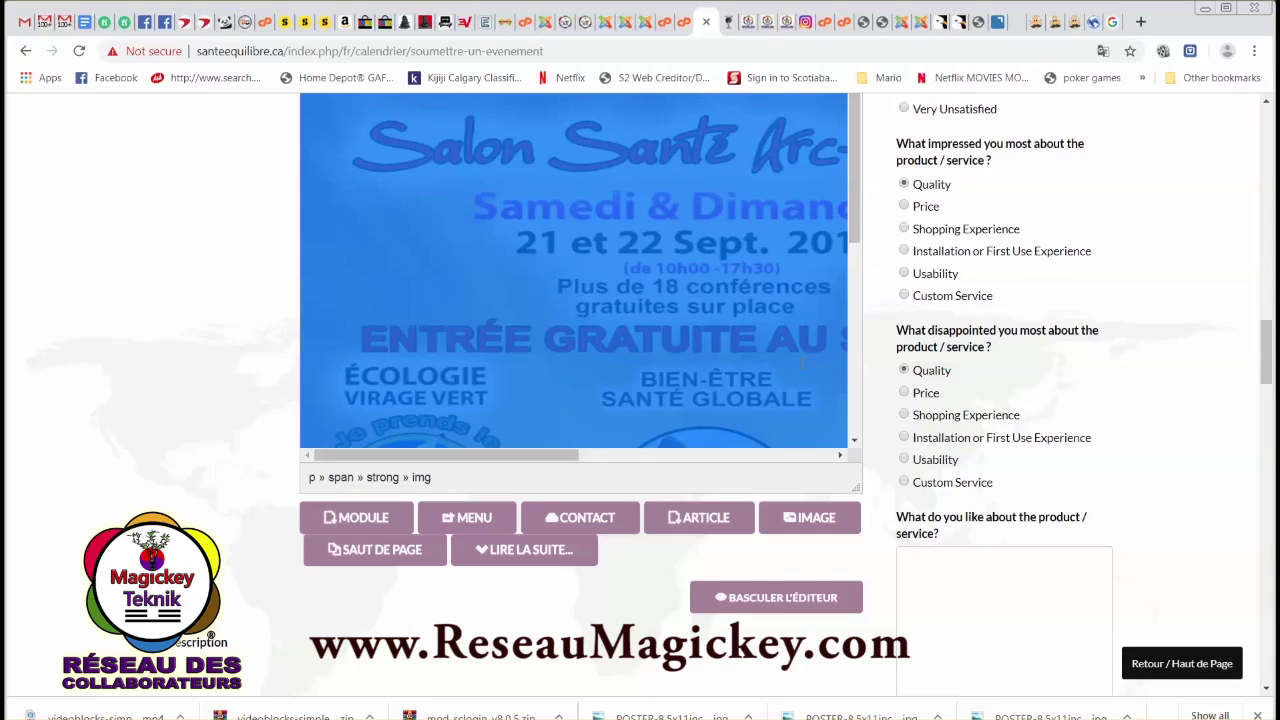
pyautogui.scroll(1, 734, 395)
pyautogui.scroll(10, 621, 356)
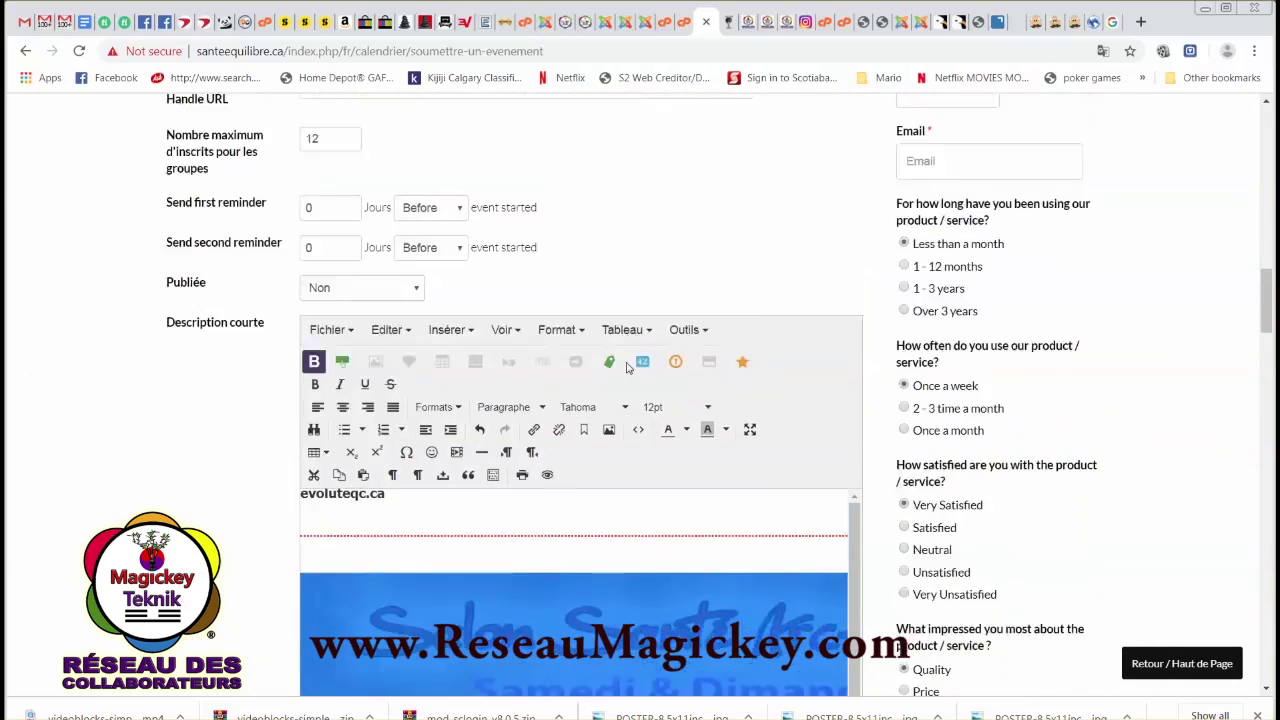
# Add a group rate row of 5 registrants at 10.00 per person.
pyautogui.scroll(3, 621, 357)
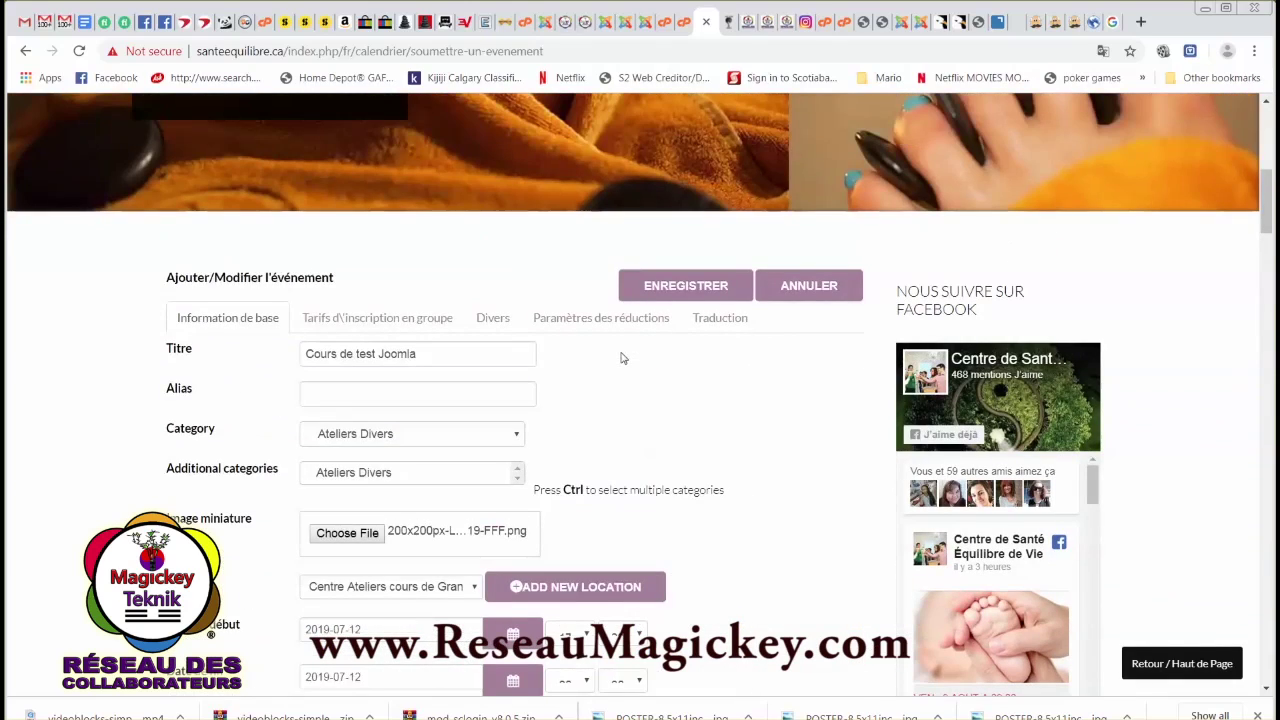
pyautogui.click(357, 318)
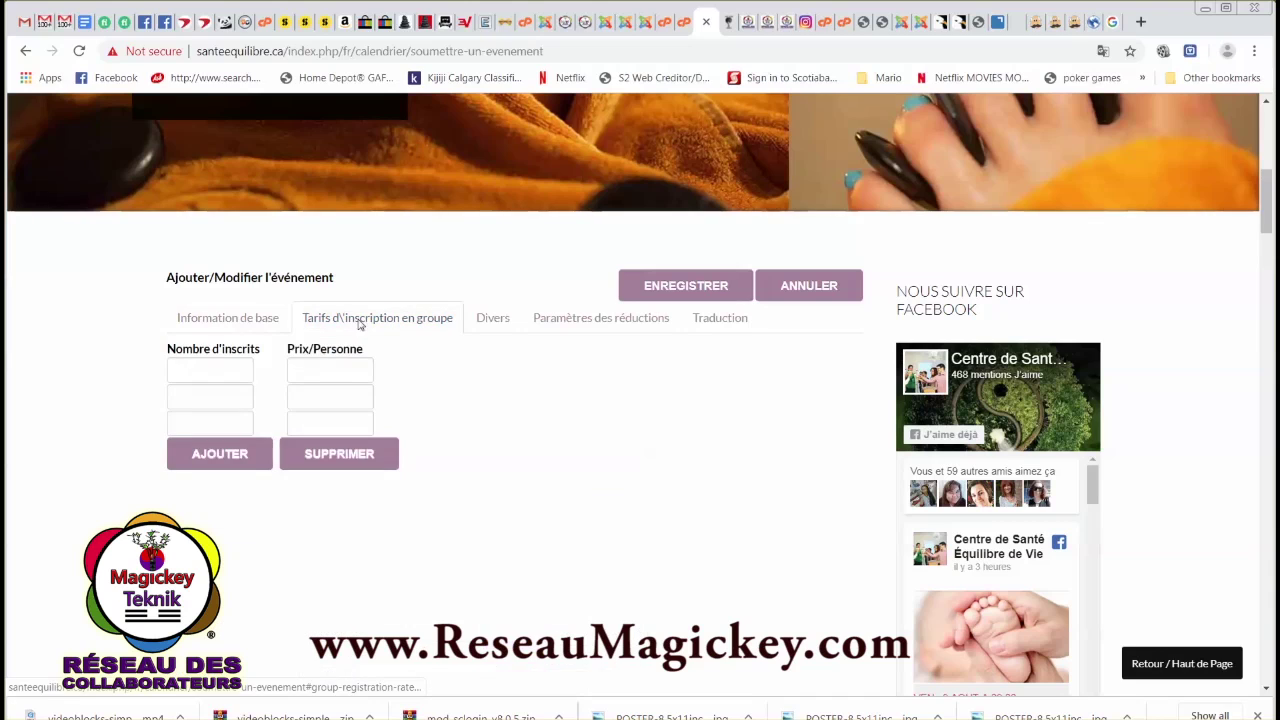
pyautogui.click(226, 370)
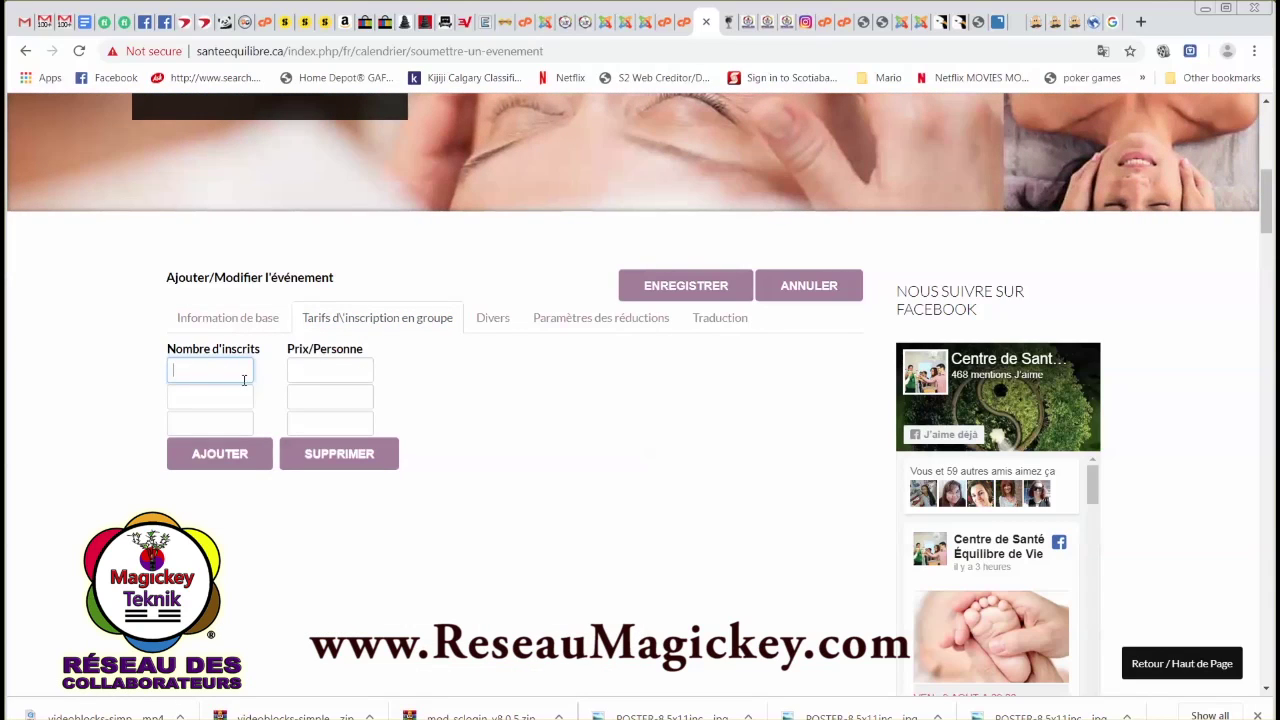
pyautogui.write('5')
pyautogui.click(318, 372)
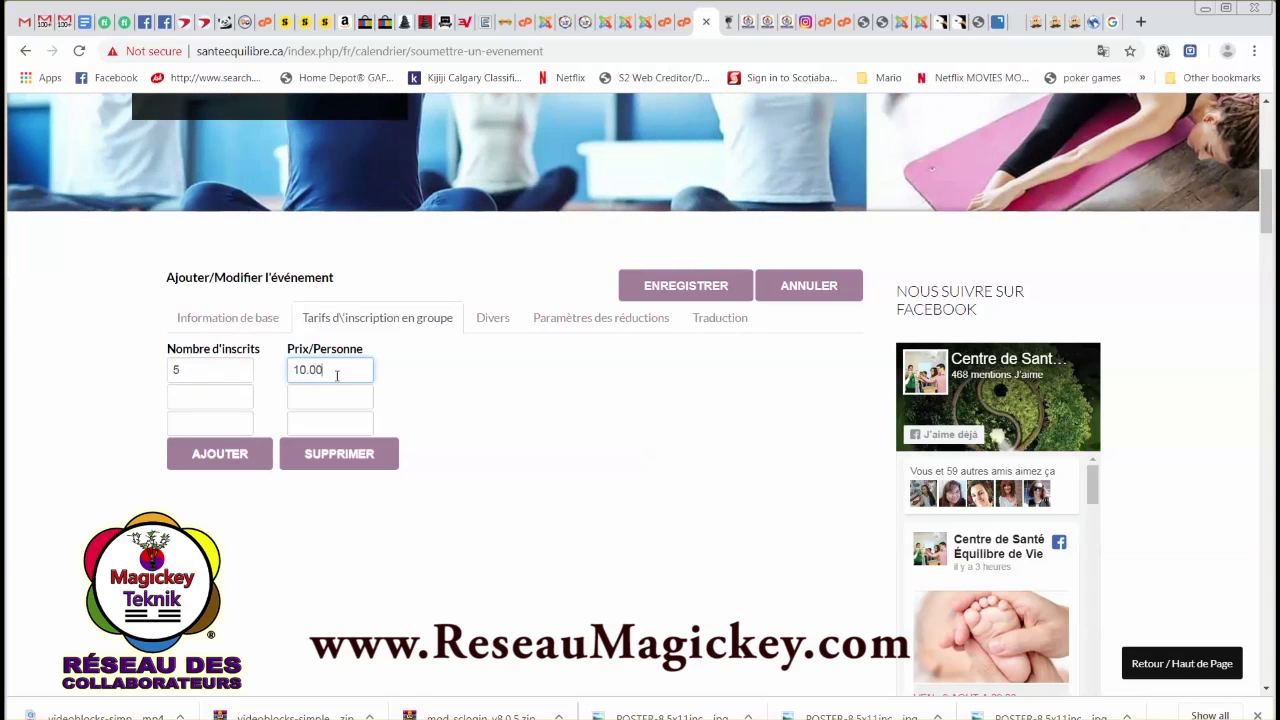
pyautogui.click(490, 324)
# Keep both the event access and registration access levels set to Public.
pyautogui.click(354, 358)
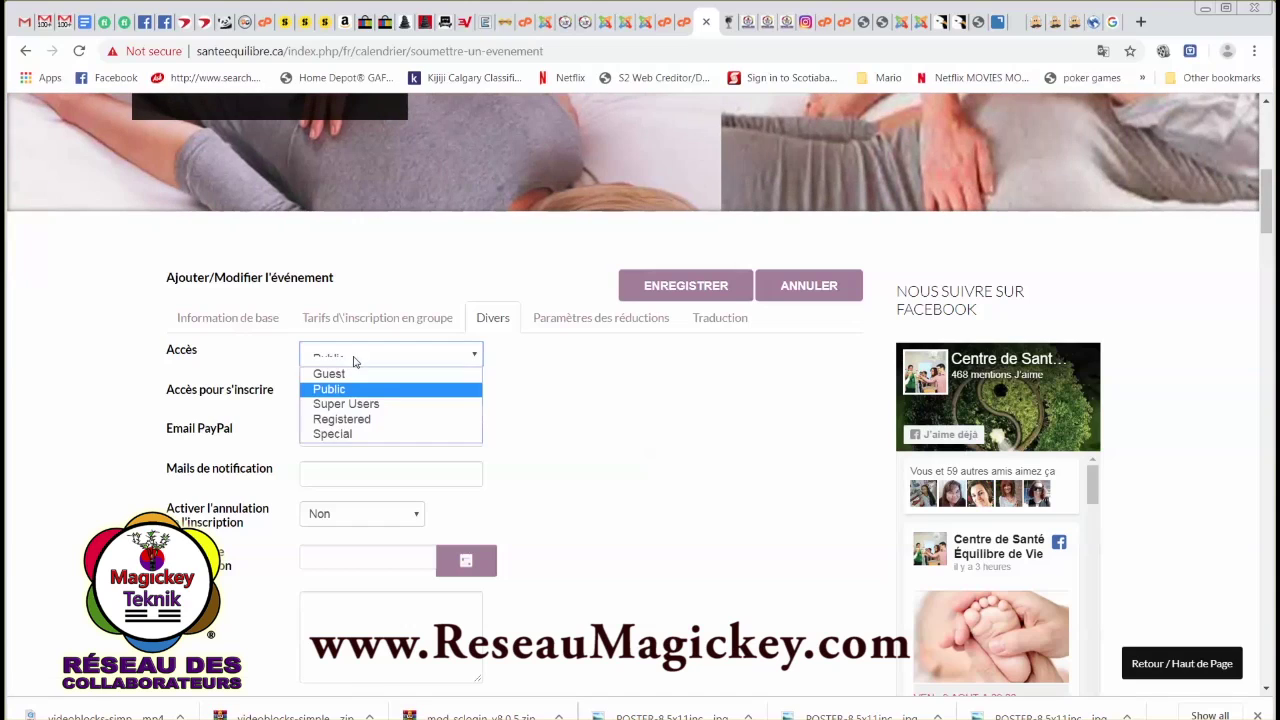
pyautogui.click(347, 391)
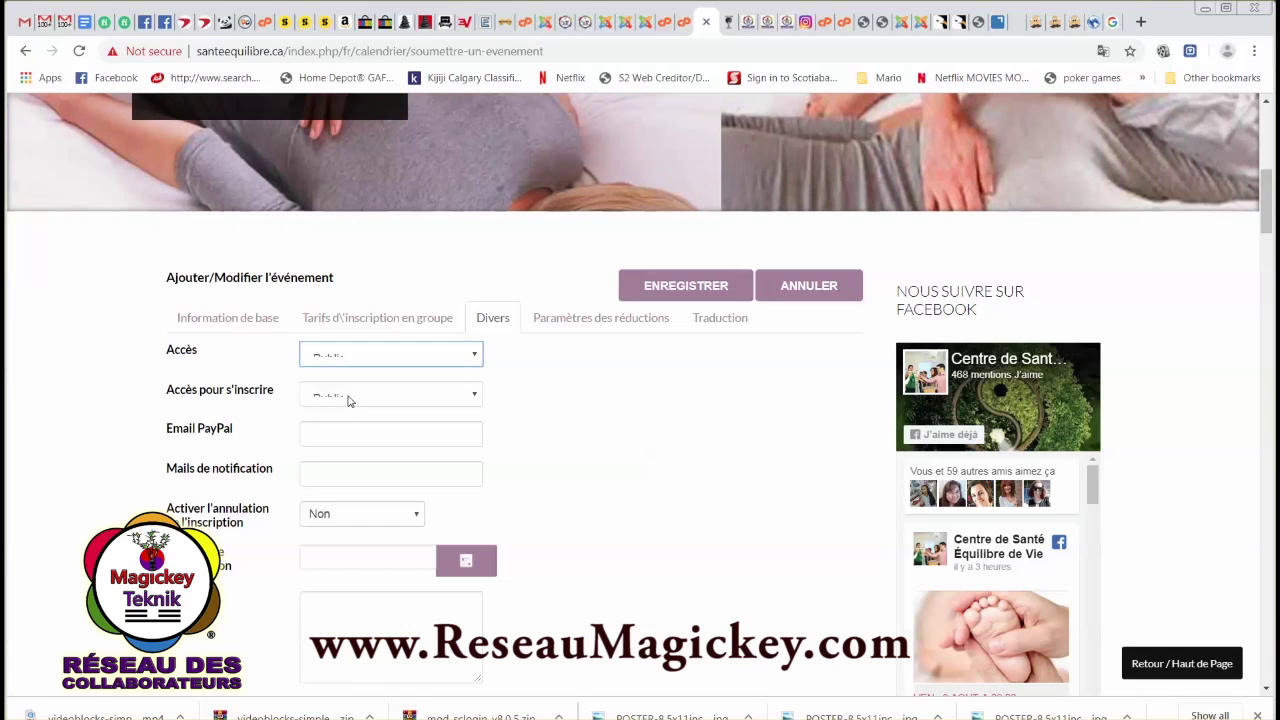
pyautogui.press('Tab')
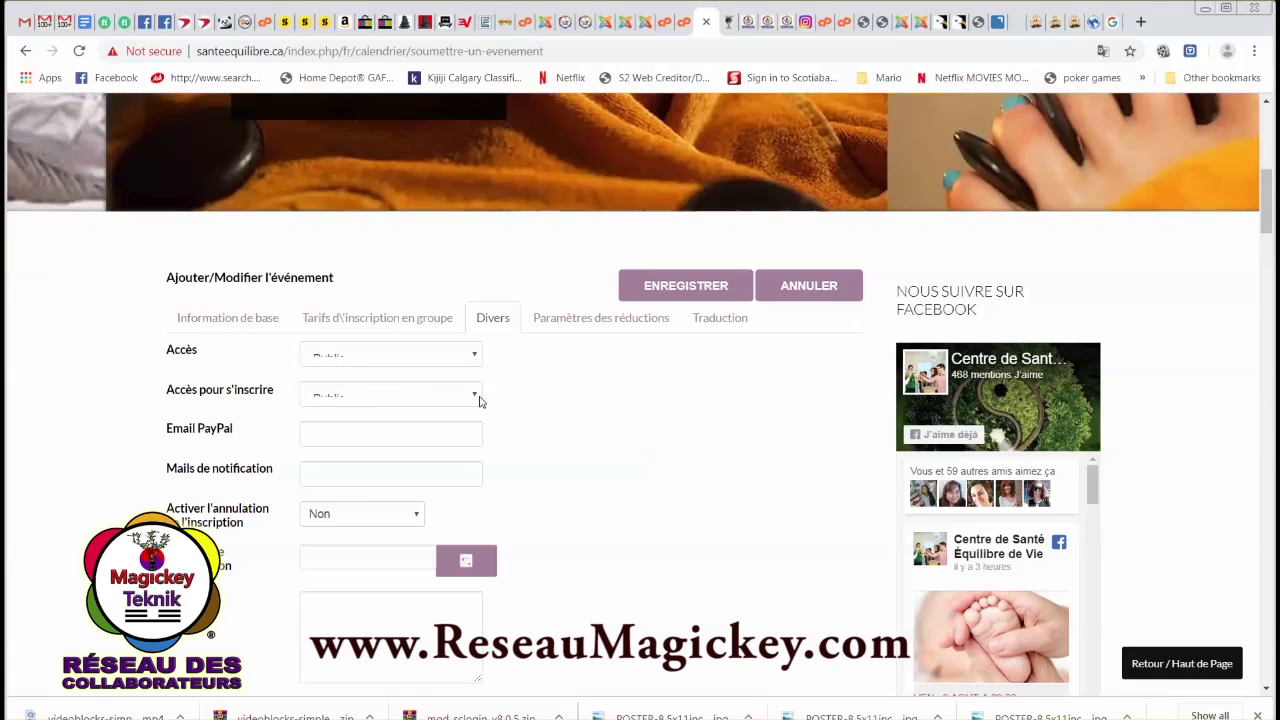
pyautogui.click(477, 397)
pyautogui.click(360, 431)
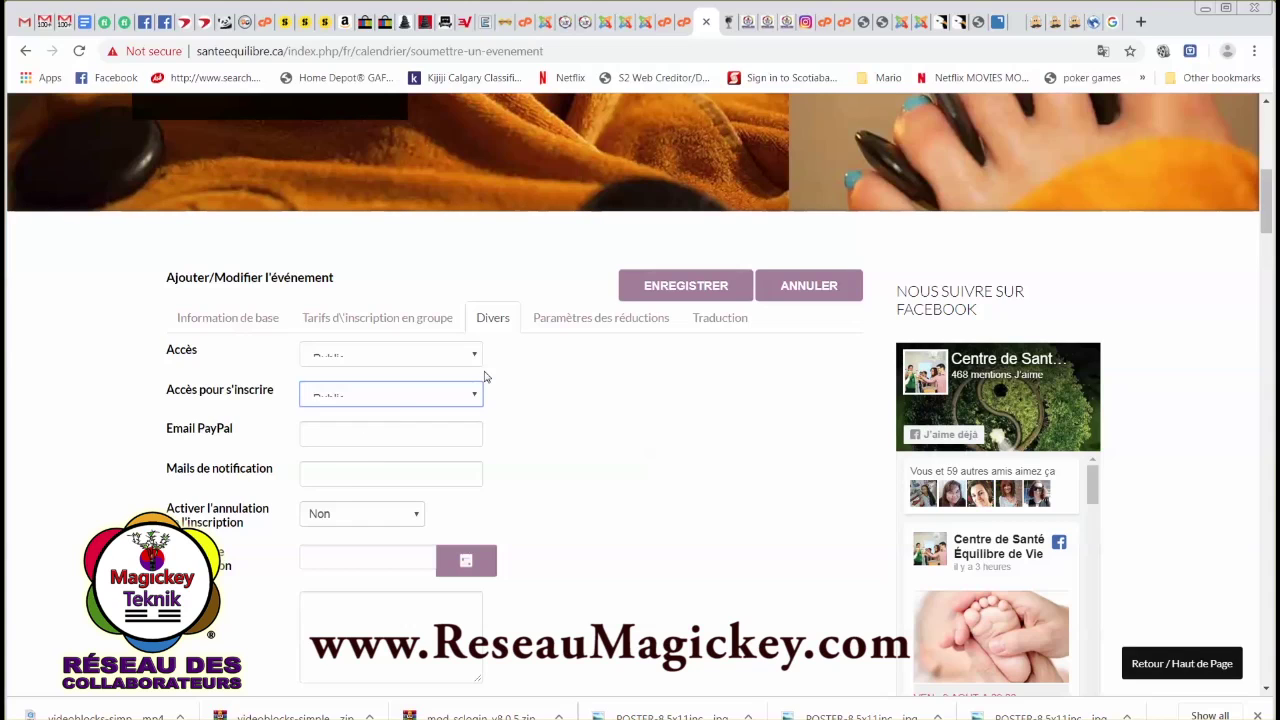
pyautogui.click(318, 436)
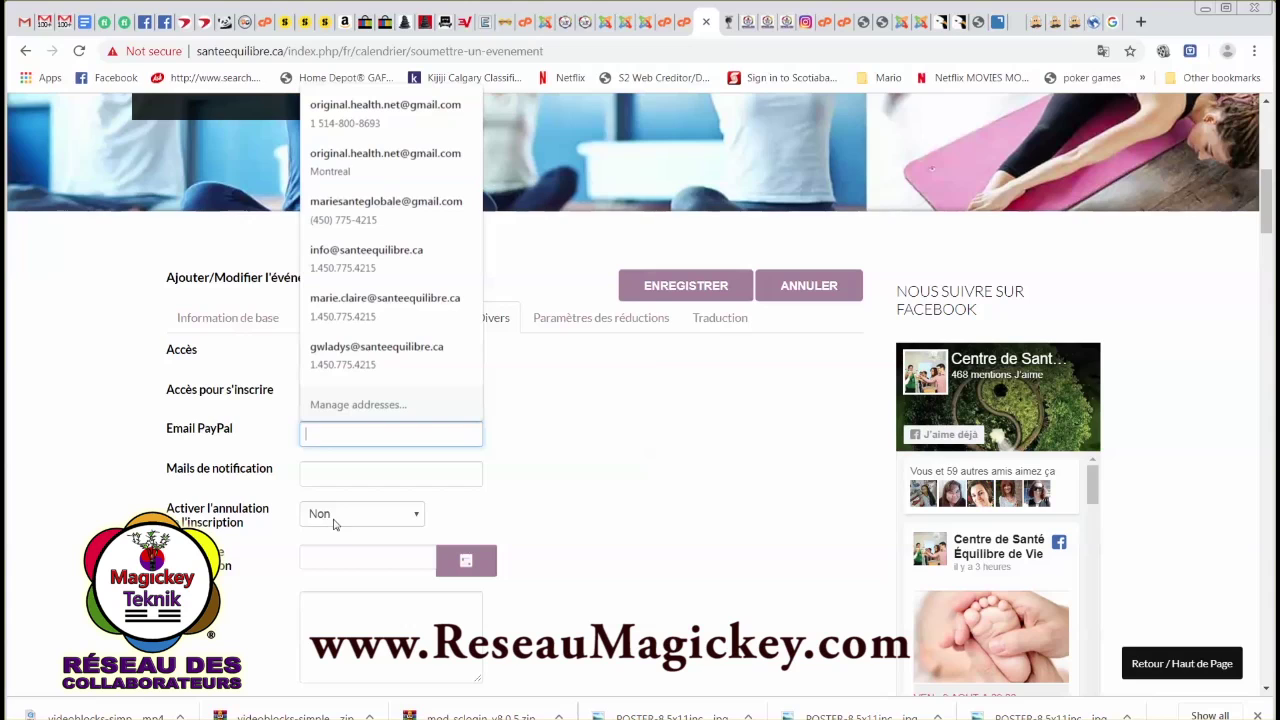
# Set the cancellation deadline to July 11, 2019.
pyautogui.scroll(-1, 316, 546)
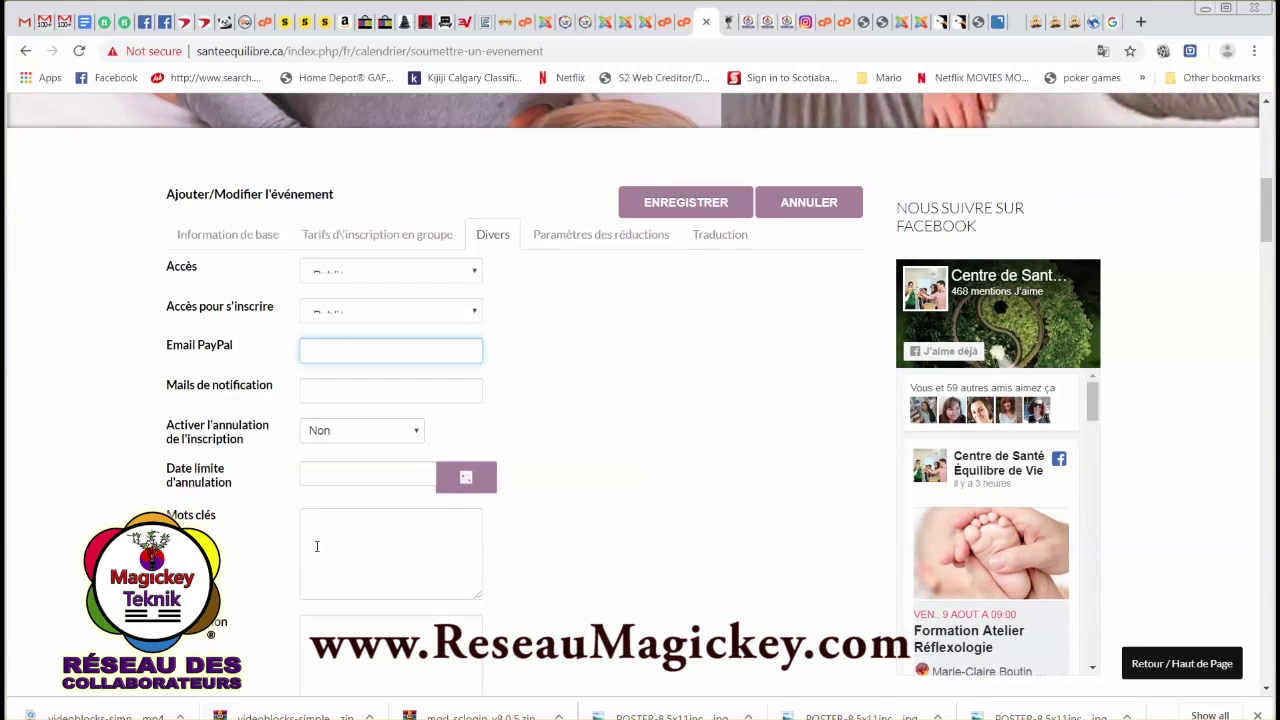
pyautogui.click(465, 481)
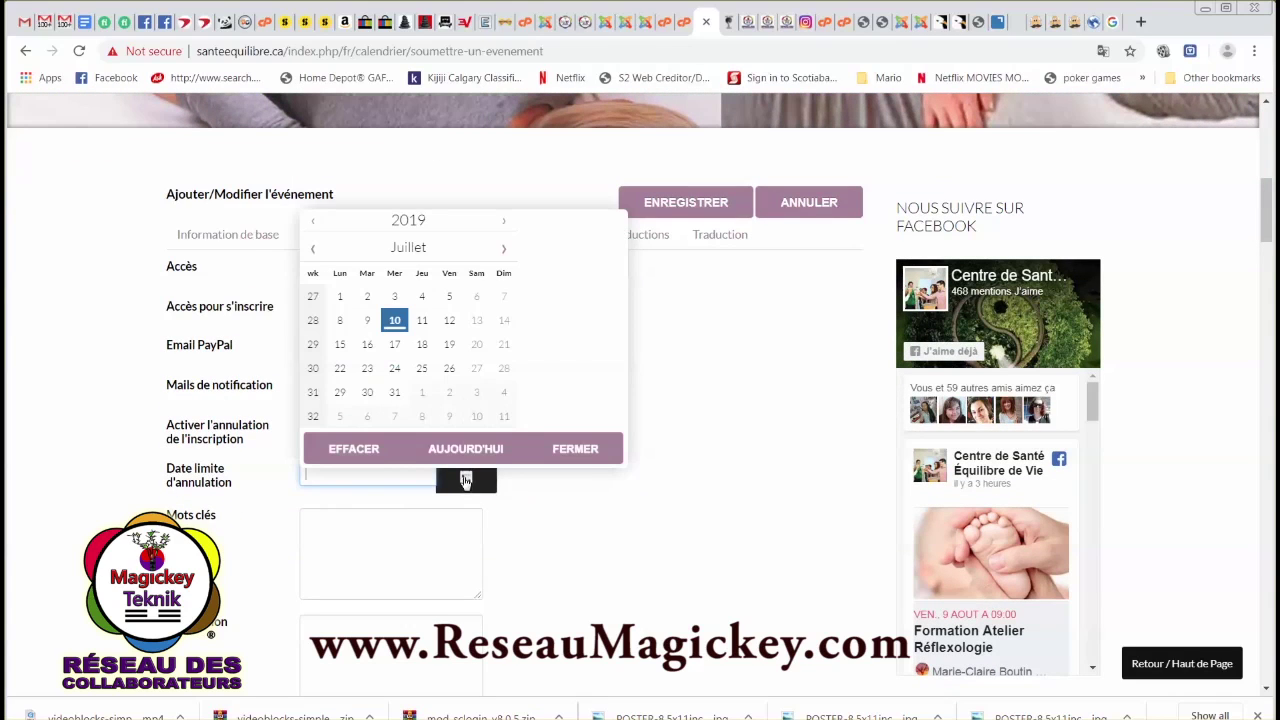
pyautogui.click(422, 320)
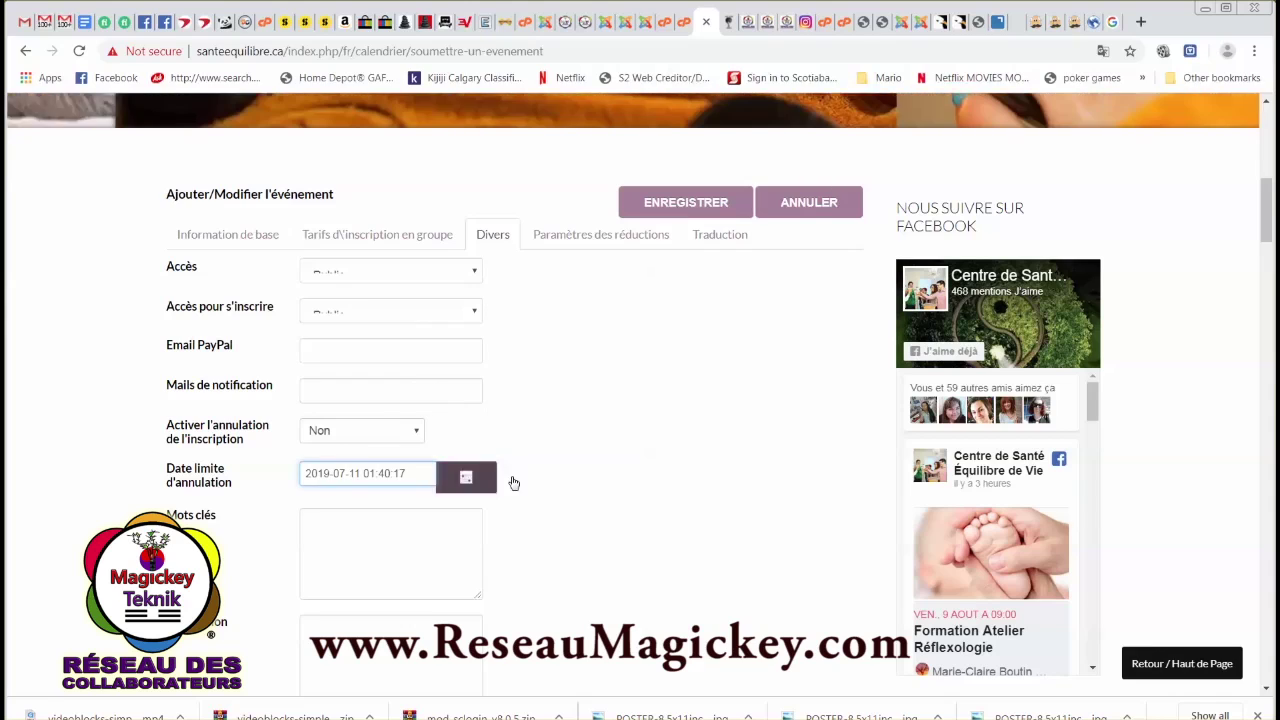
# Enter the keywords 'cours, tes, granby, yoga, equilibre' and fill in the description.
pyautogui.click(343, 514)
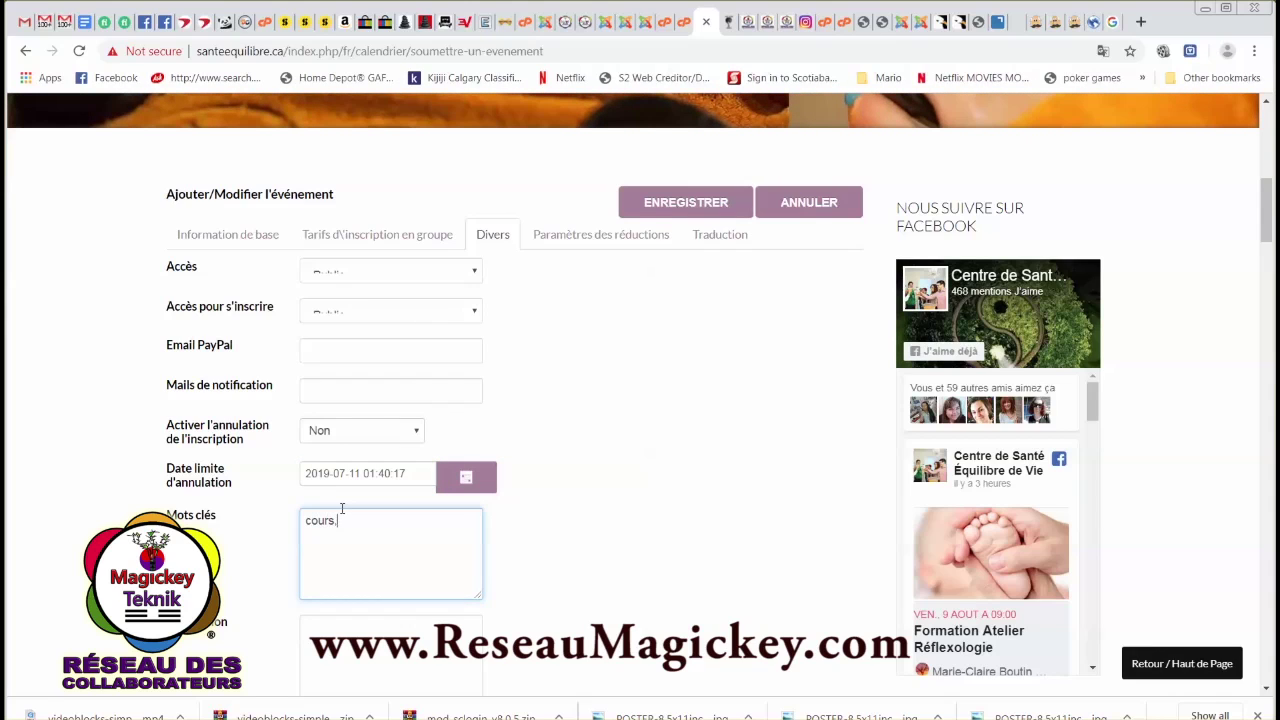
pyautogui.write('cours, tes, granby, yoga, equilibr')
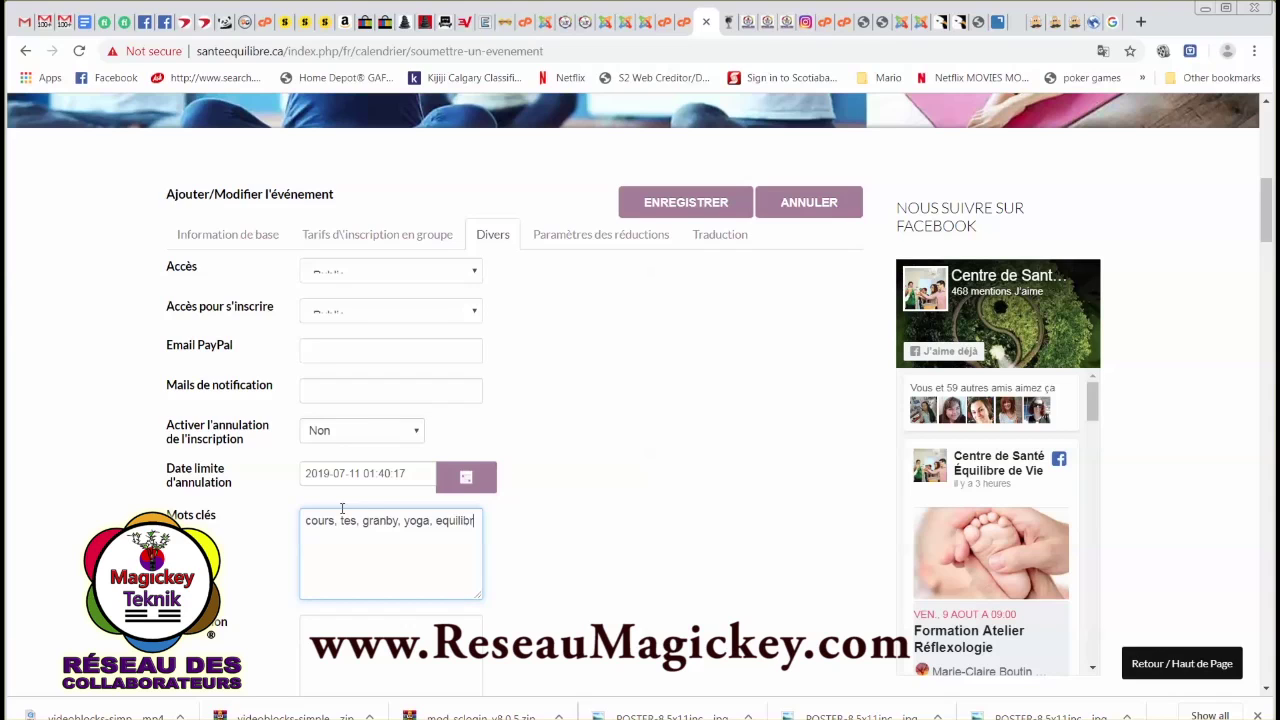
pyautogui.write('e')
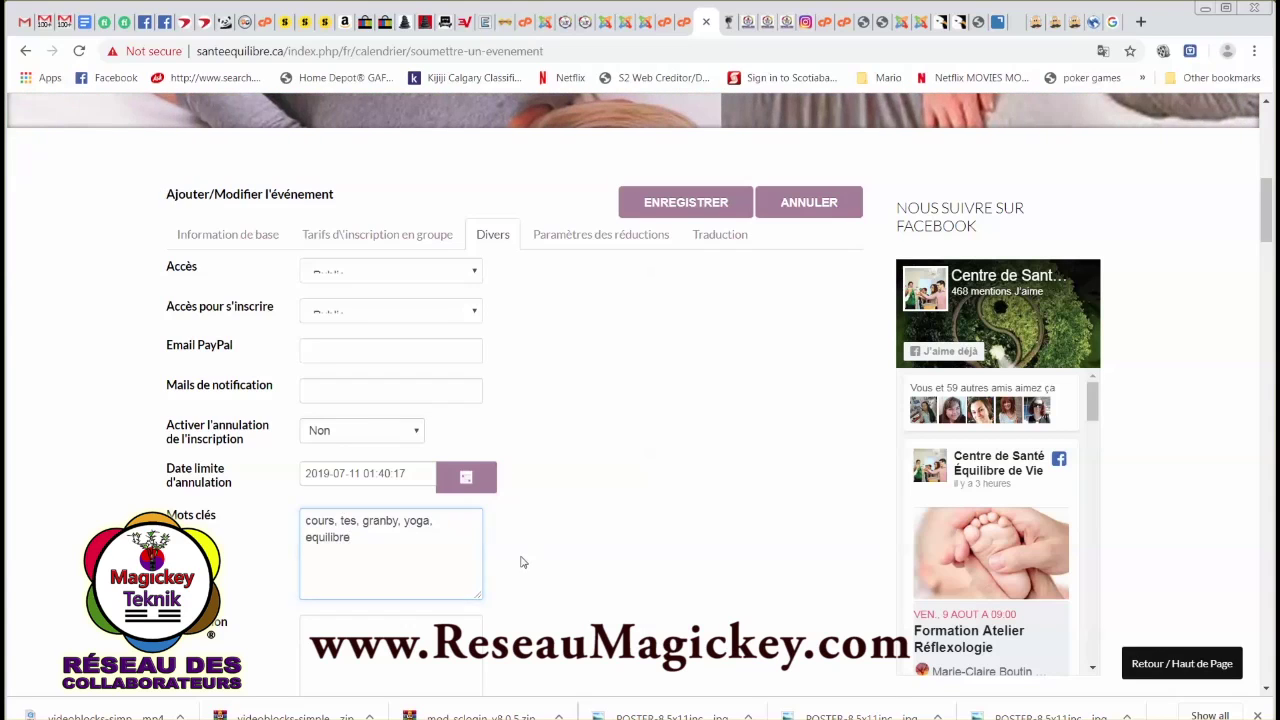
pyautogui.click(520, 562)
pyautogui.scroll(-2, 522, 556)
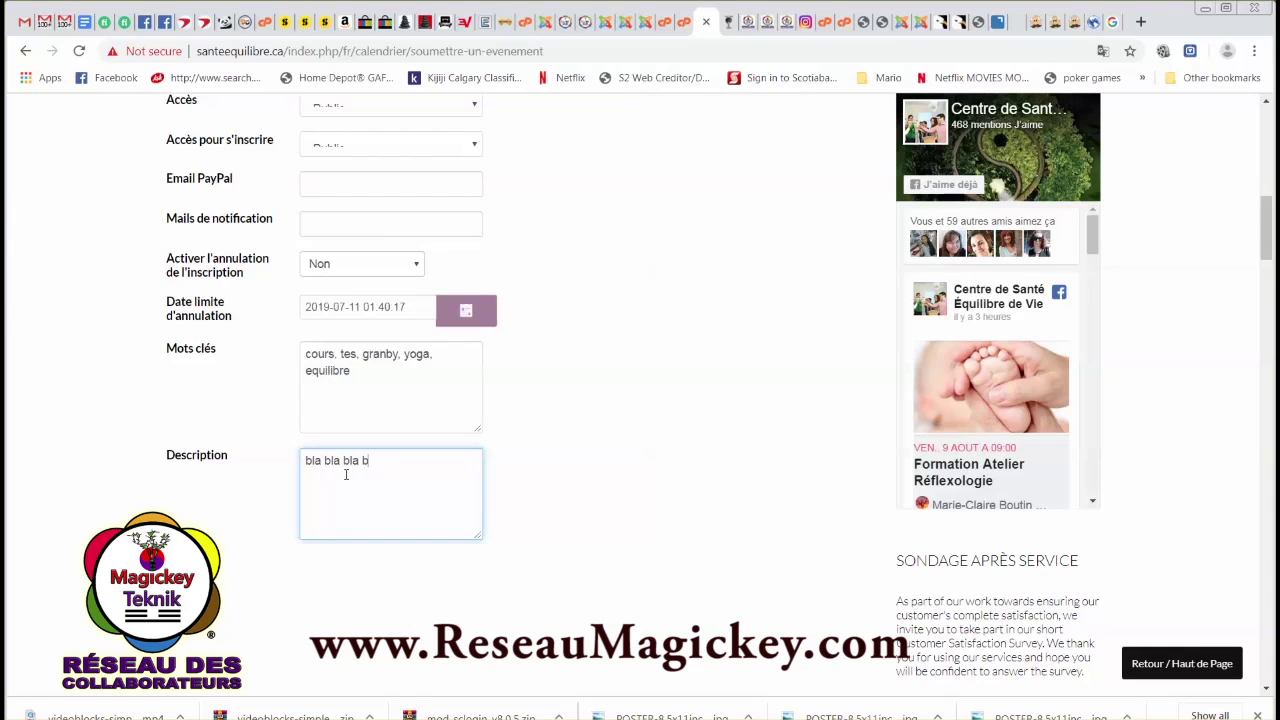
pyautogui.click(546, 465)
pyautogui.scroll(3, 563, 411)
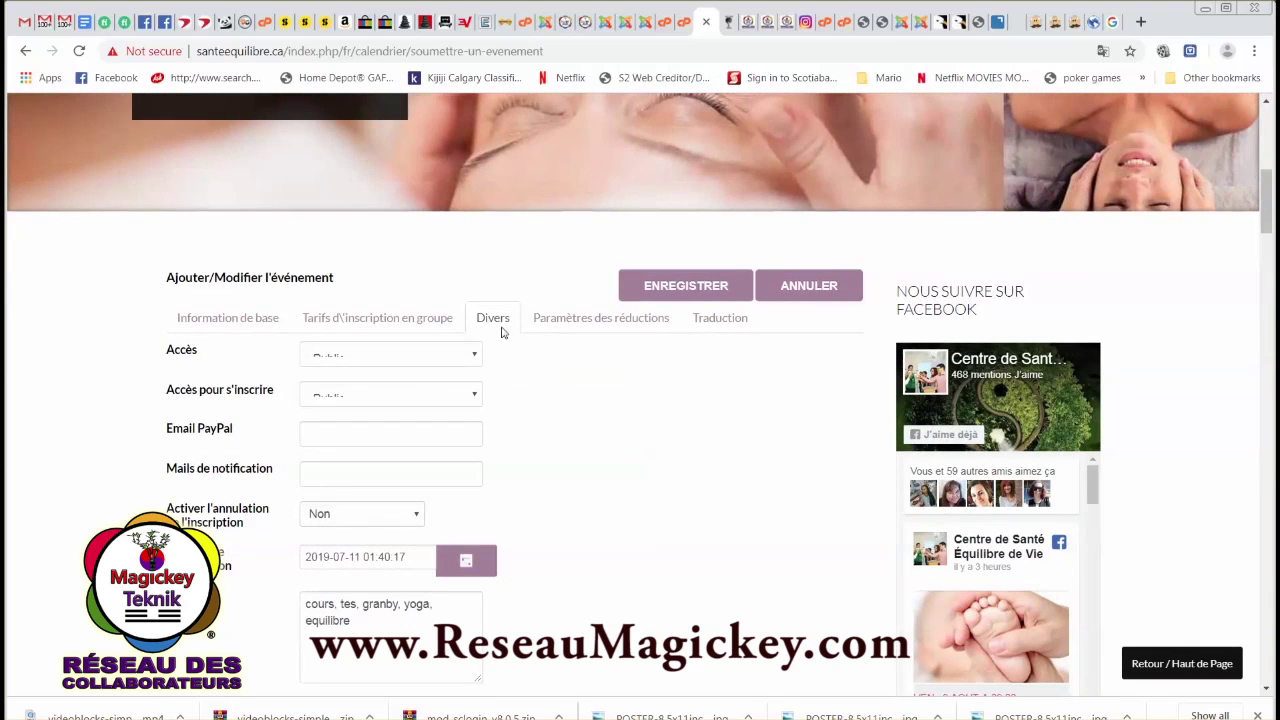
# Set a 5% member discount and a 25% early-bird discount ending July 11, 2019.
pyautogui.click(580, 318)
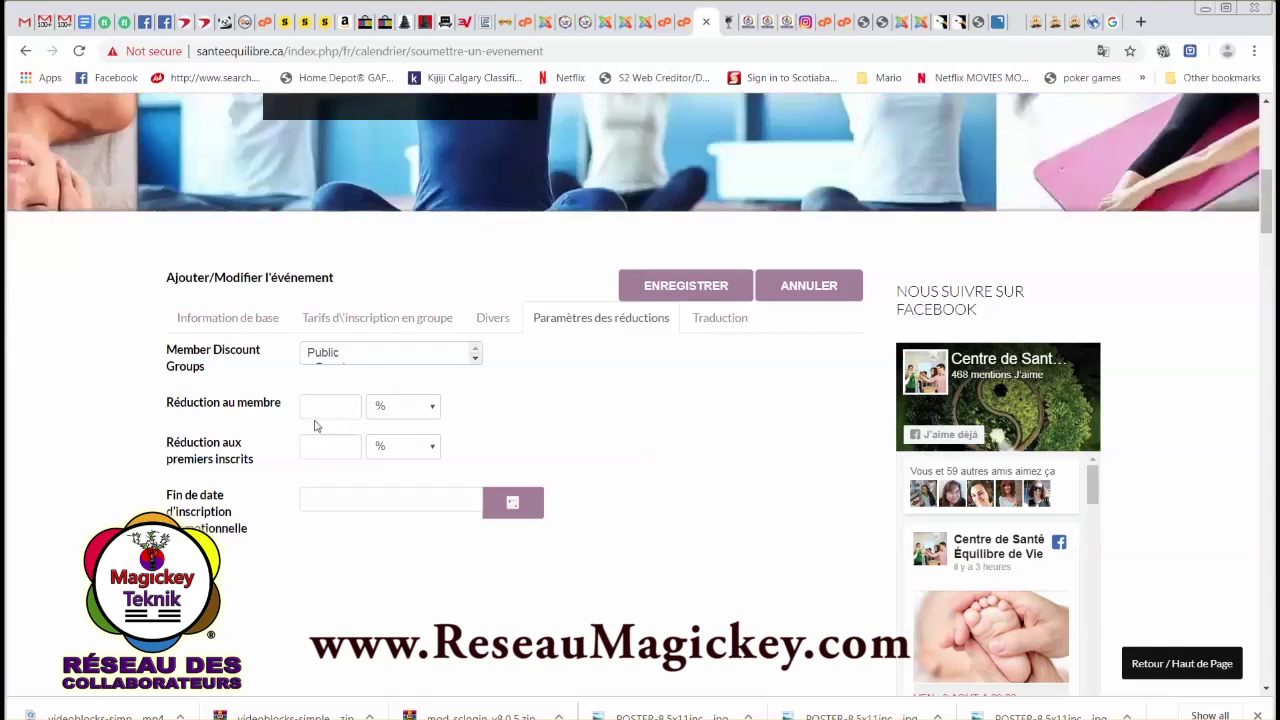
pyautogui.click(333, 409)
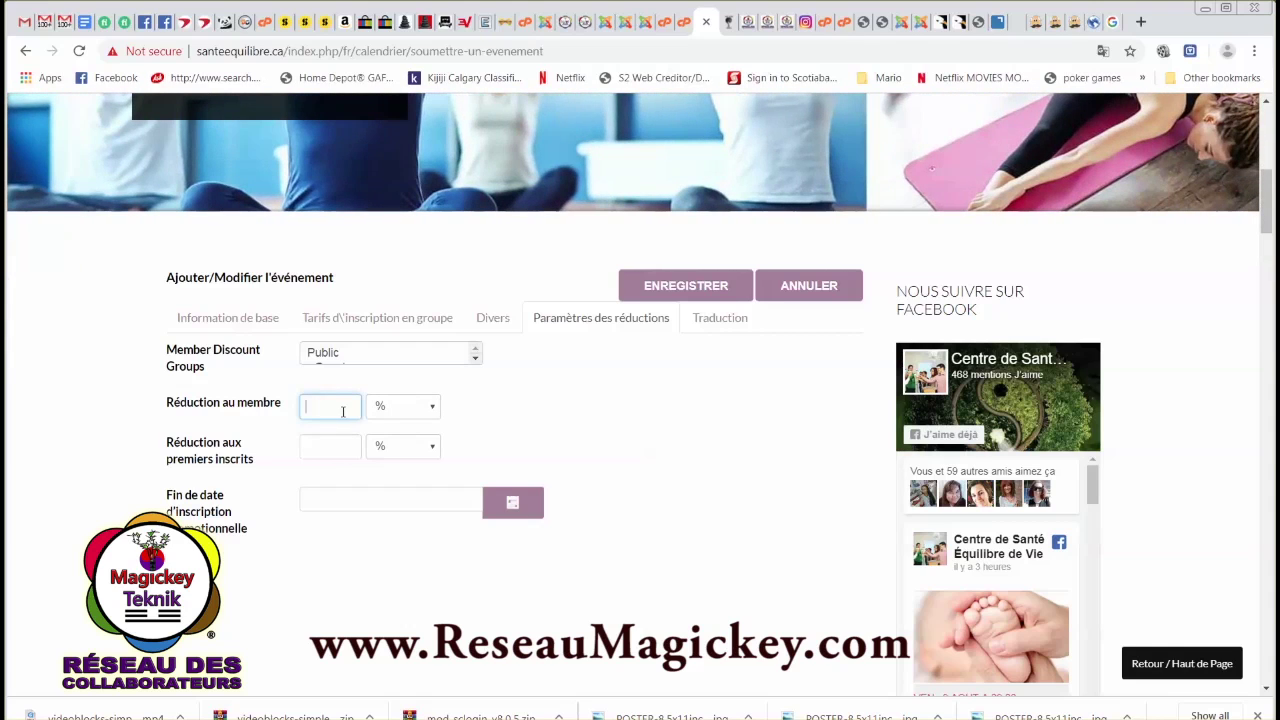
pyautogui.click(487, 434)
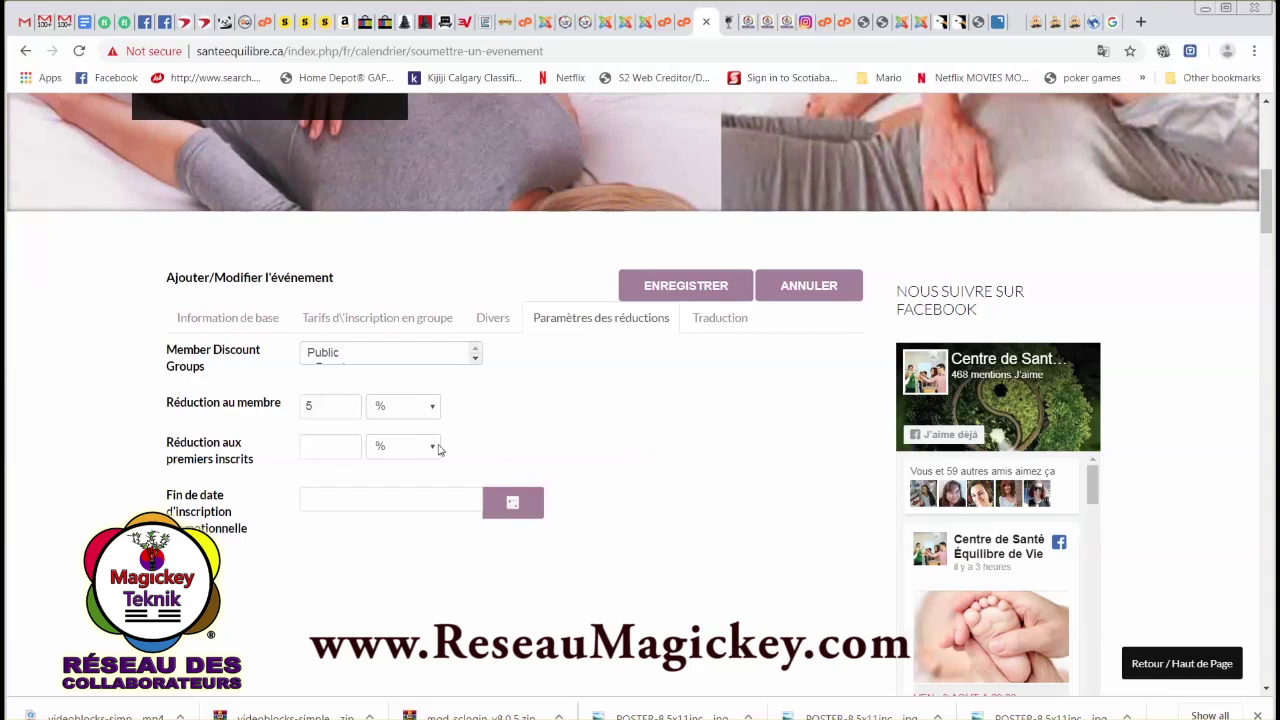
pyautogui.click(340, 451)
pyautogui.write('25')
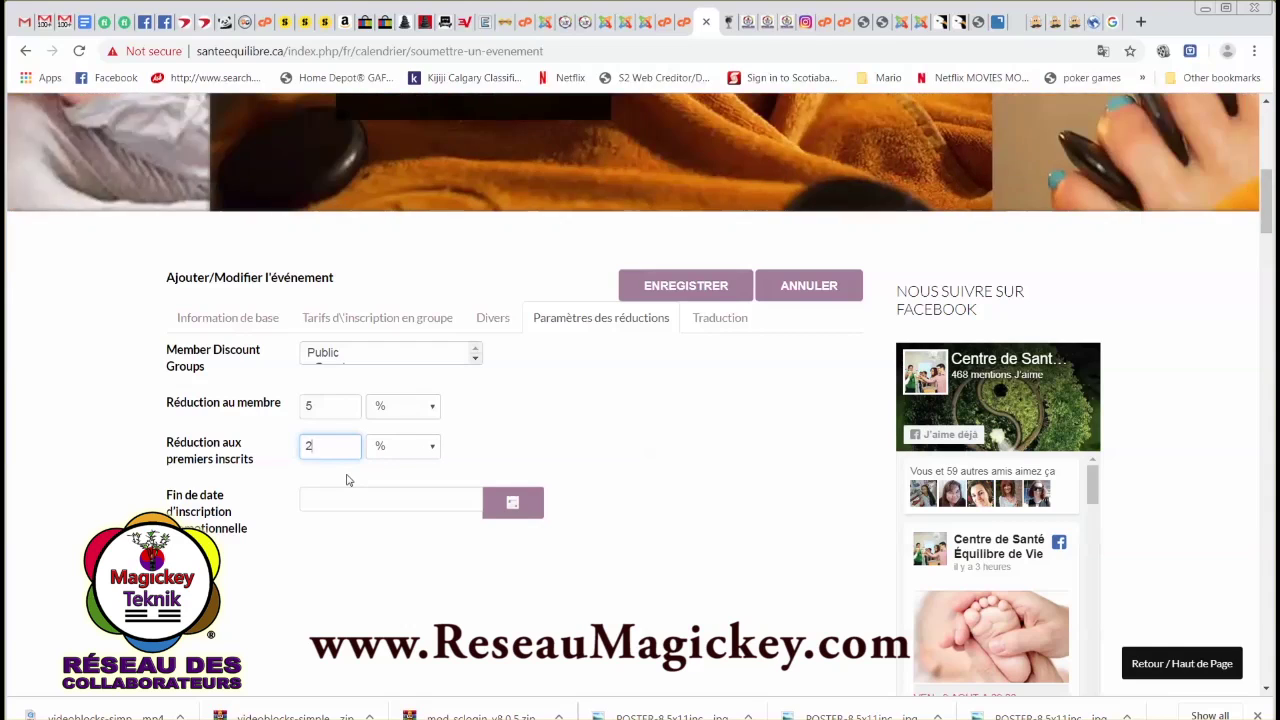
pyautogui.click(349, 536)
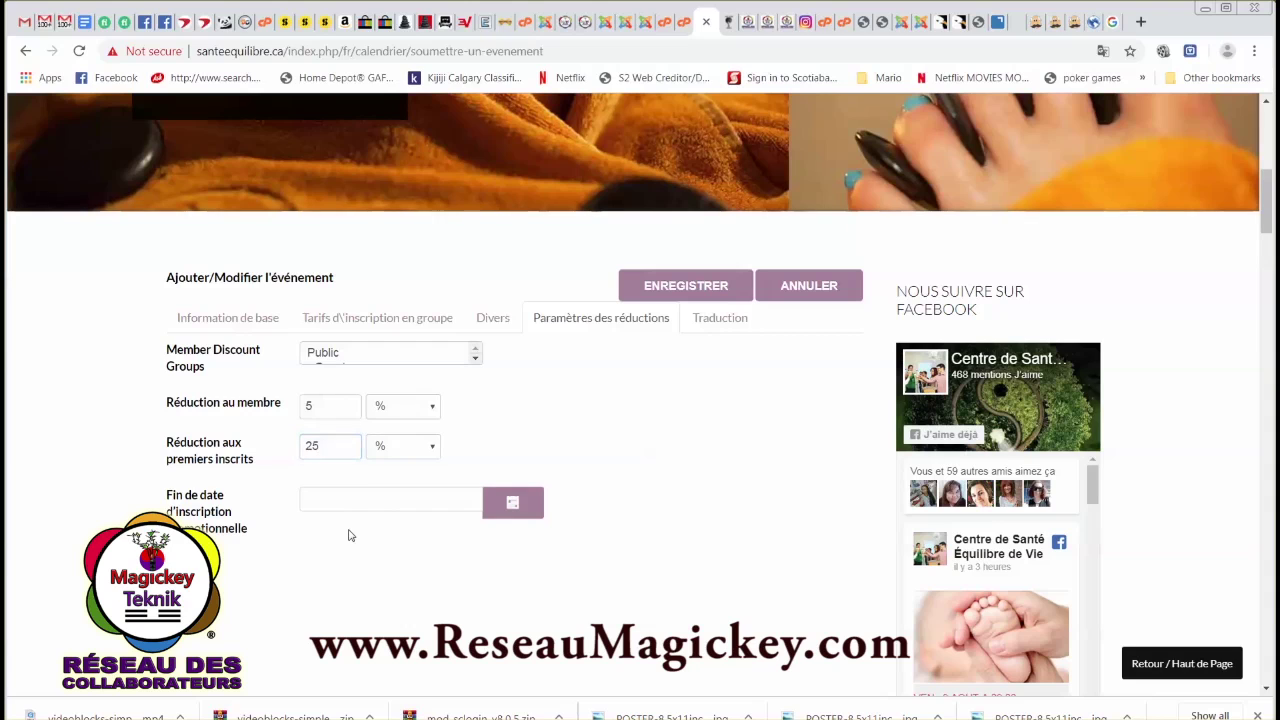
pyautogui.click(508, 506)
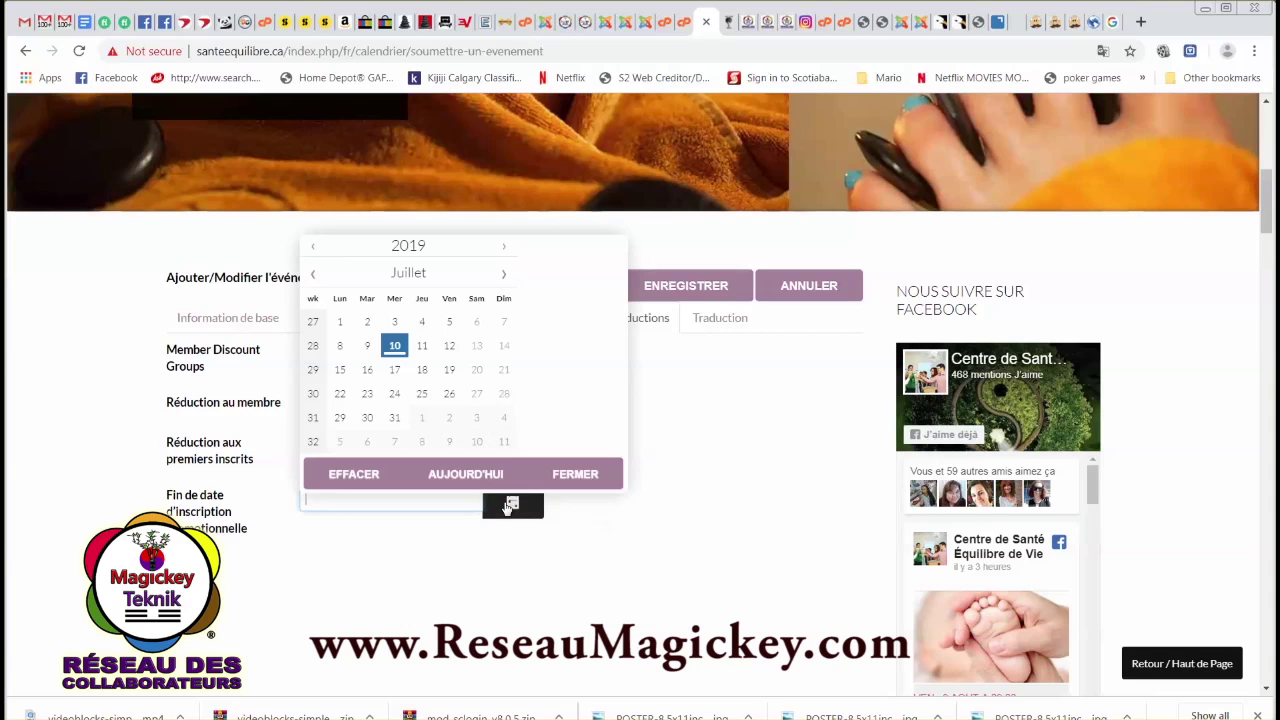
pyautogui.click(424, 351)
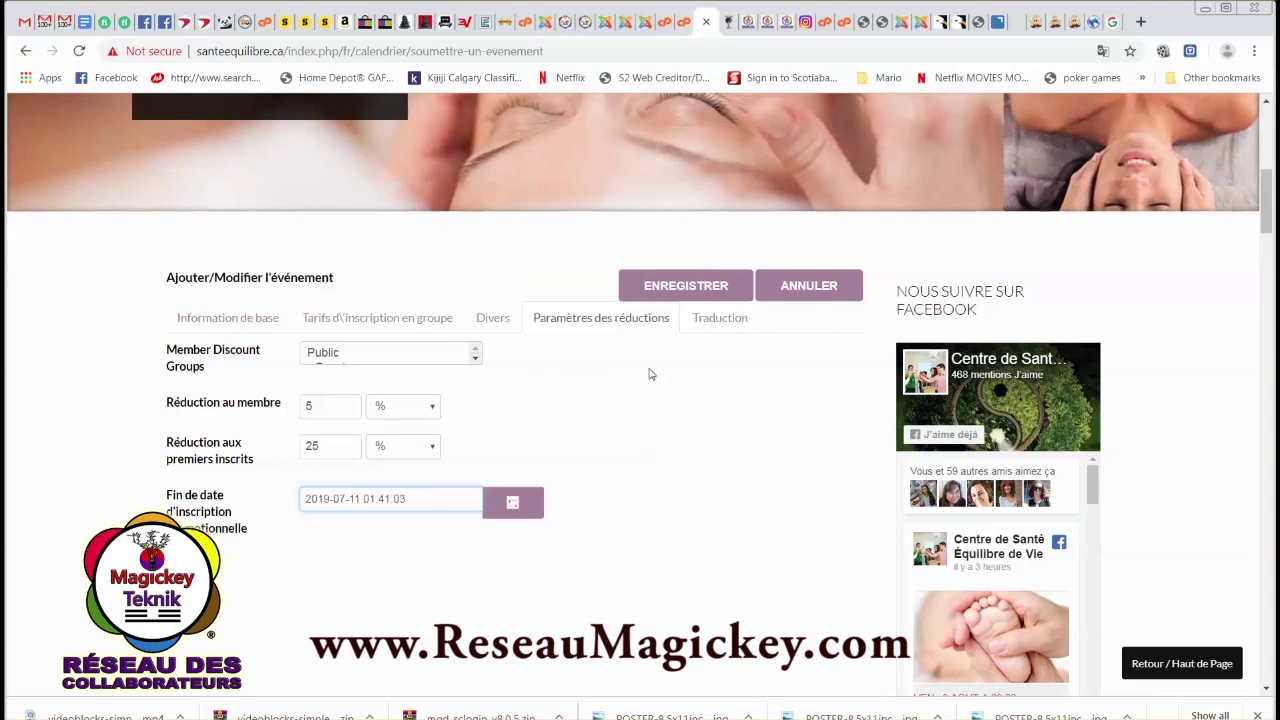
# Review the English (UK) translation fields and save the event.
pyautogui.click(718, 320)
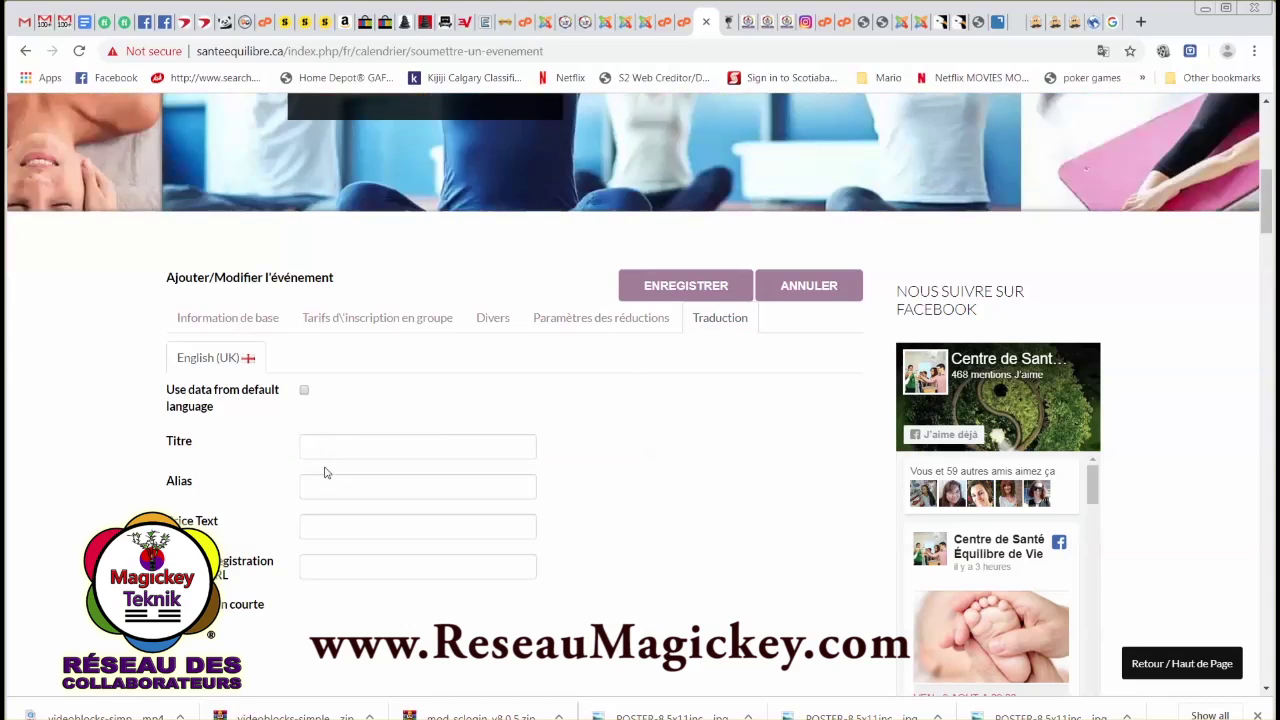
pyautogui.scroll(-1, 321, 458)
pyautogui.scroll(1, 312, 553)
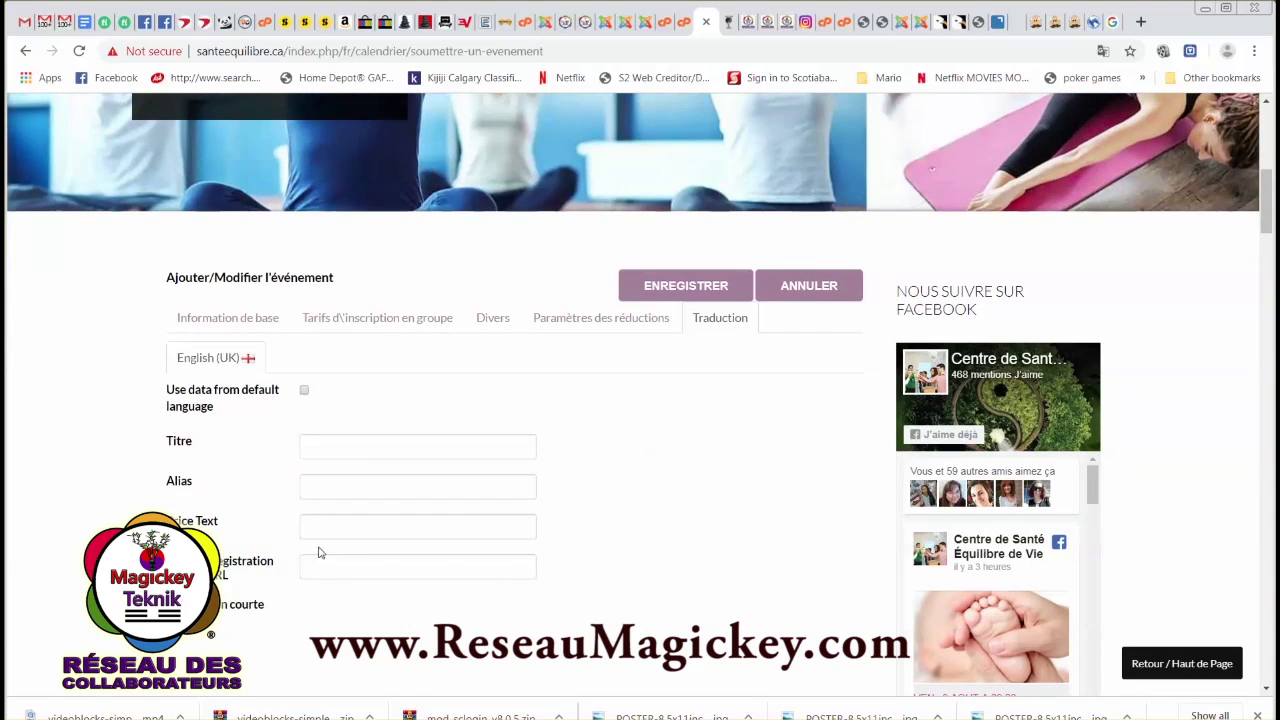
pyautogui.scroll(1, 745, 427)
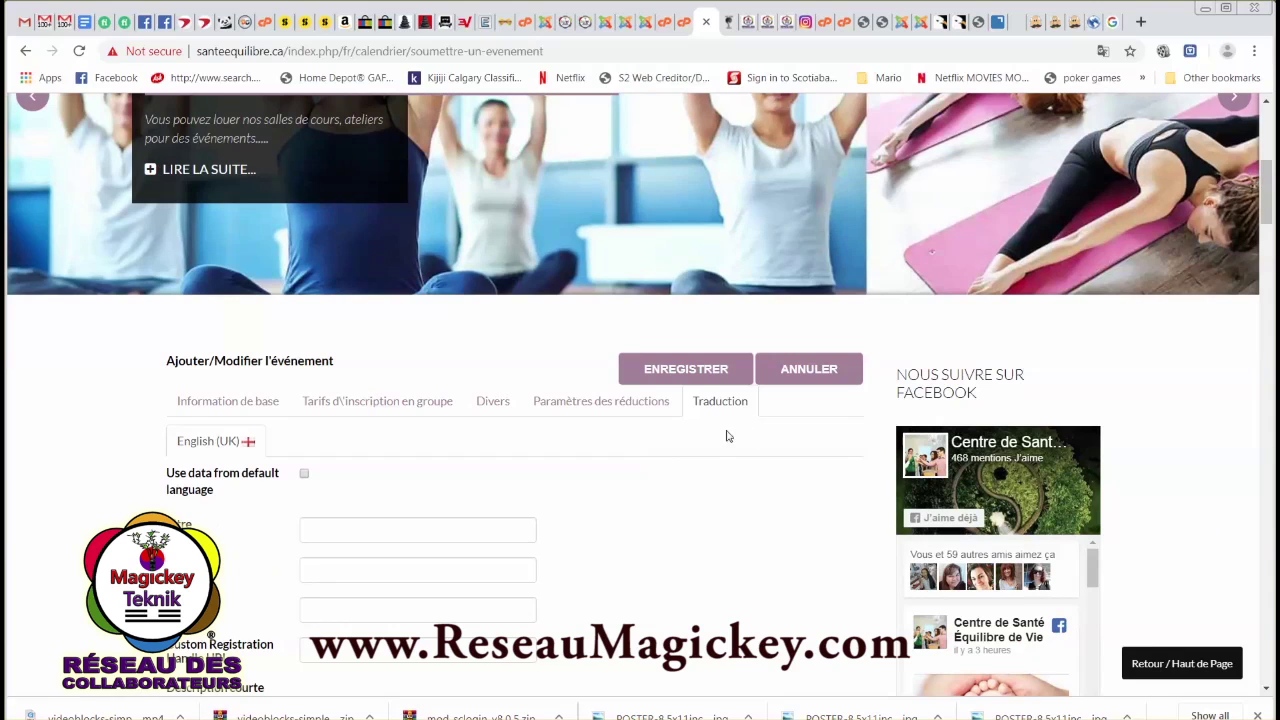
pyautogui.click(698, 375)
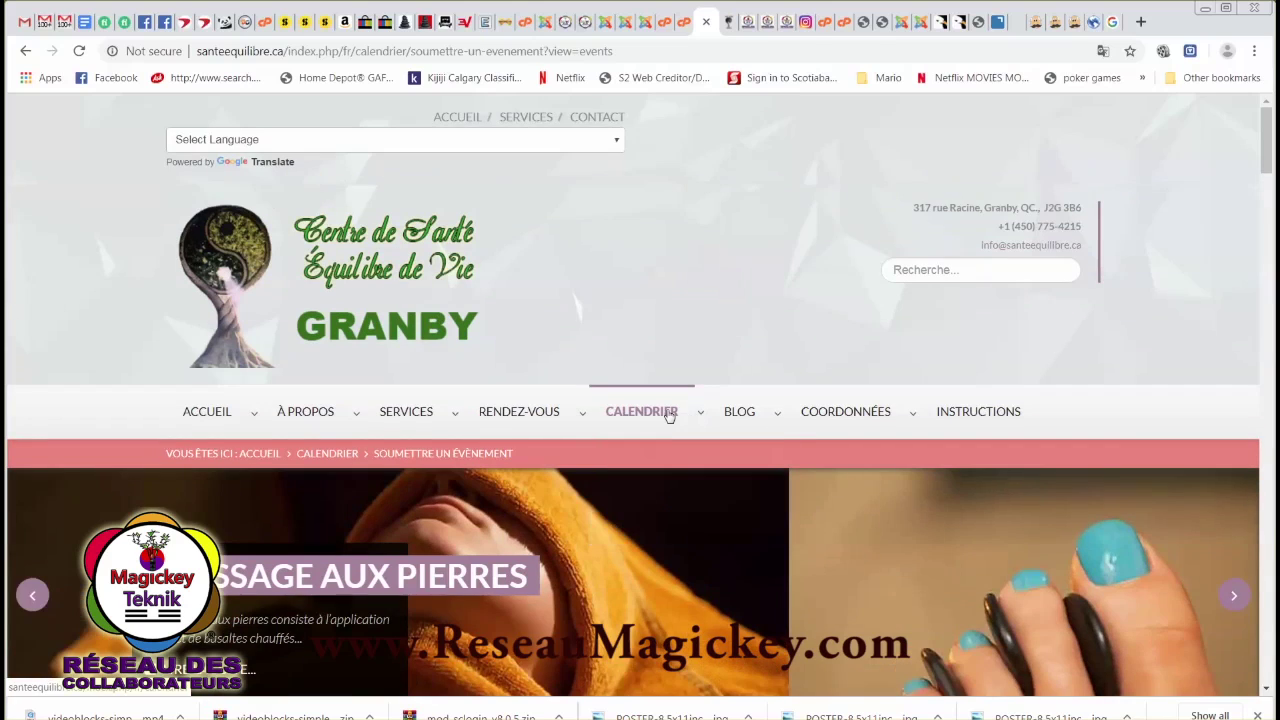
pyautogui.scroll(-5, 689, 369)
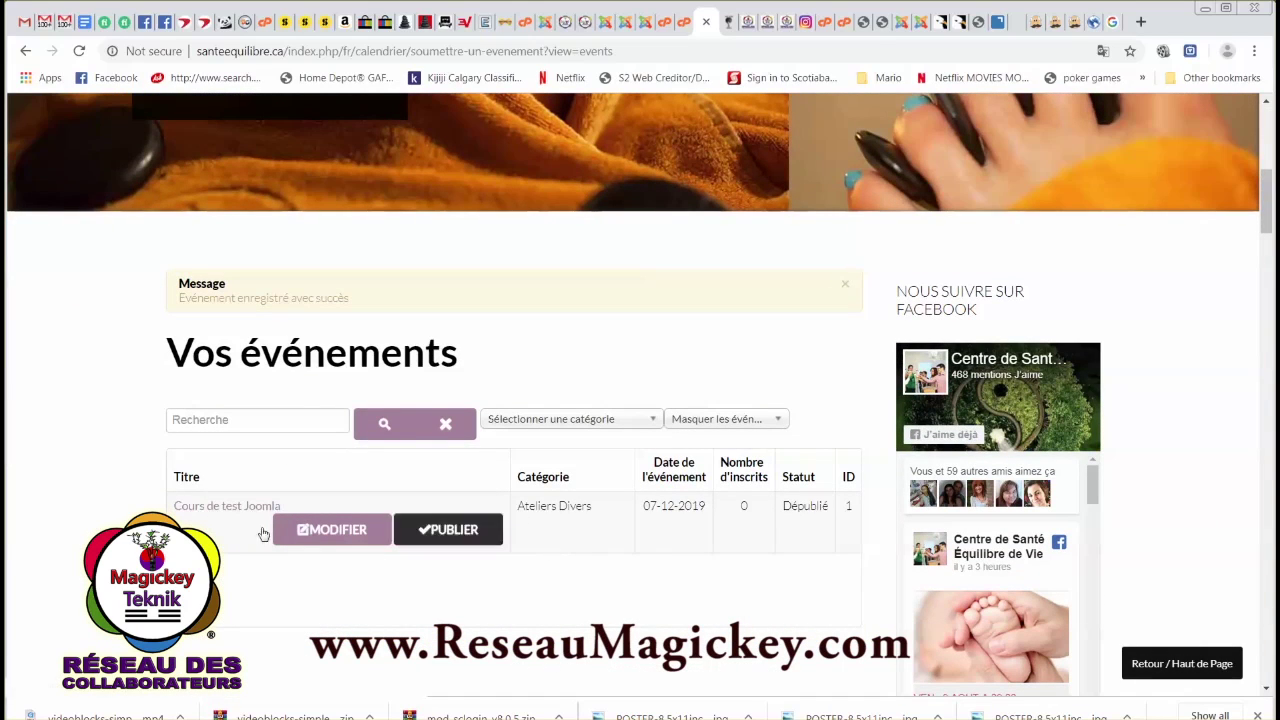
pyautogui.scroll(2, 705, 373)
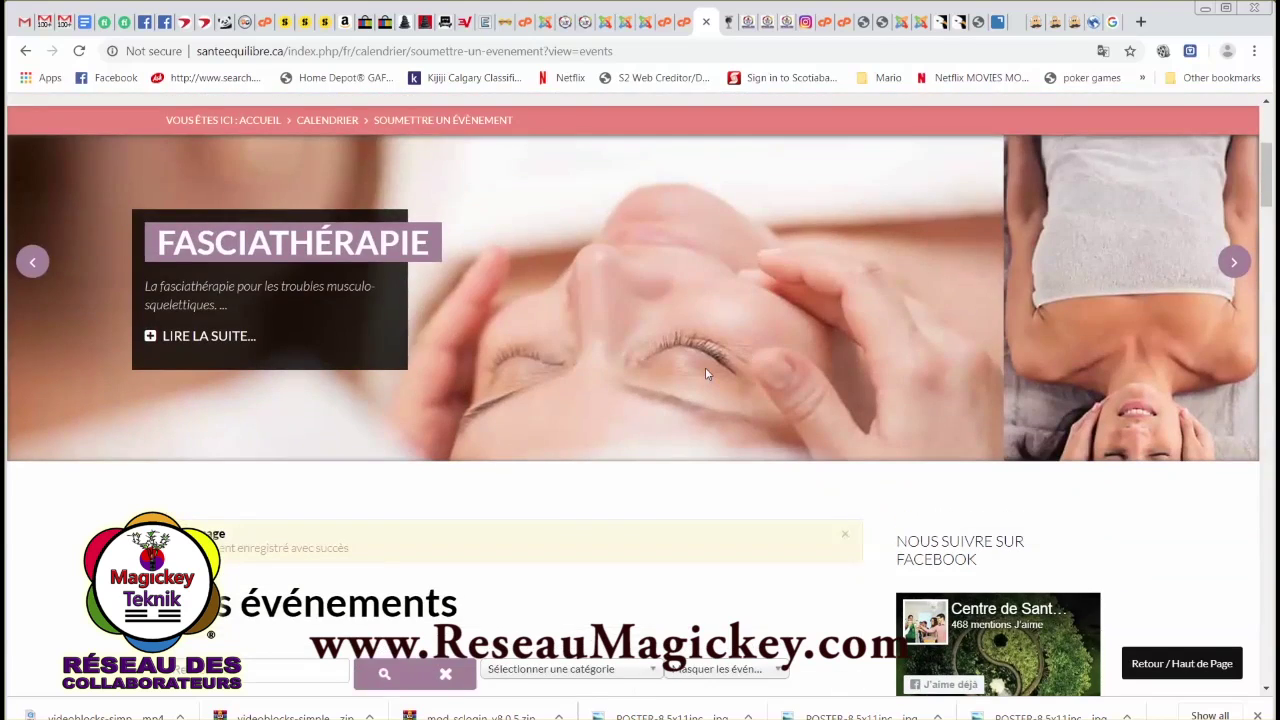
pyautogui.scroll(-2, 705, 373)
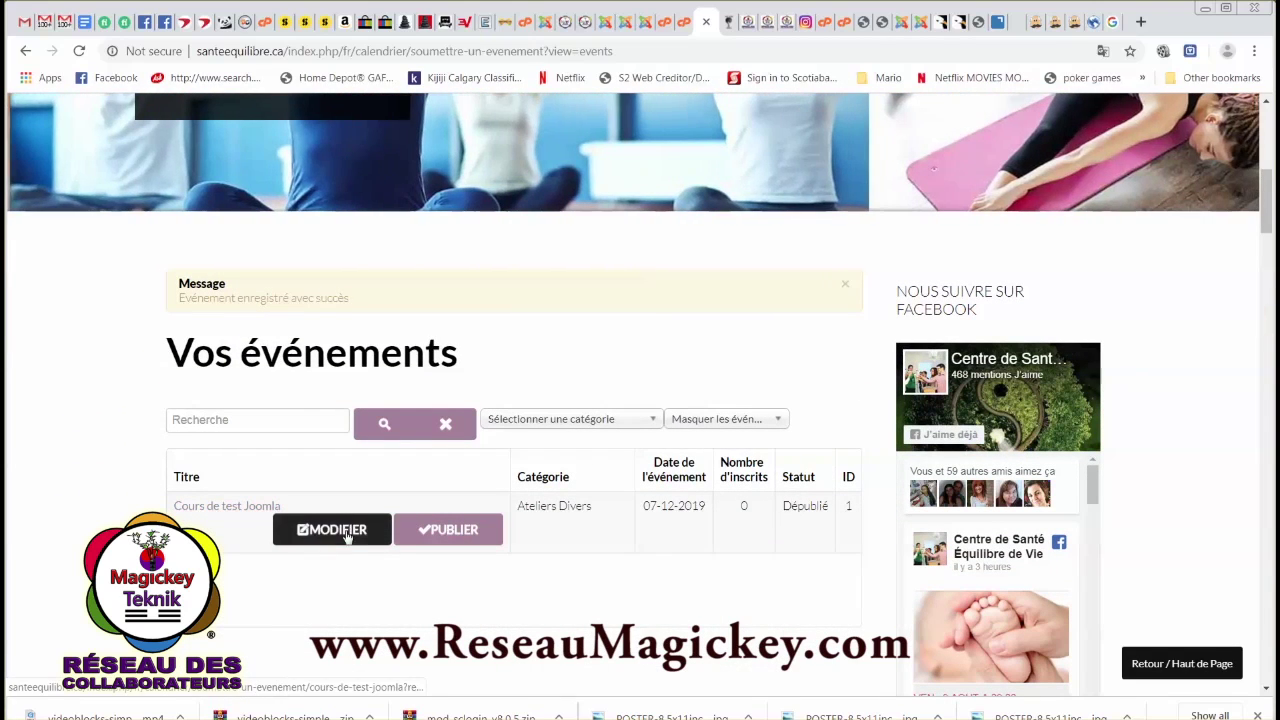
pyautogui.scroll(-6, 1106, 560)
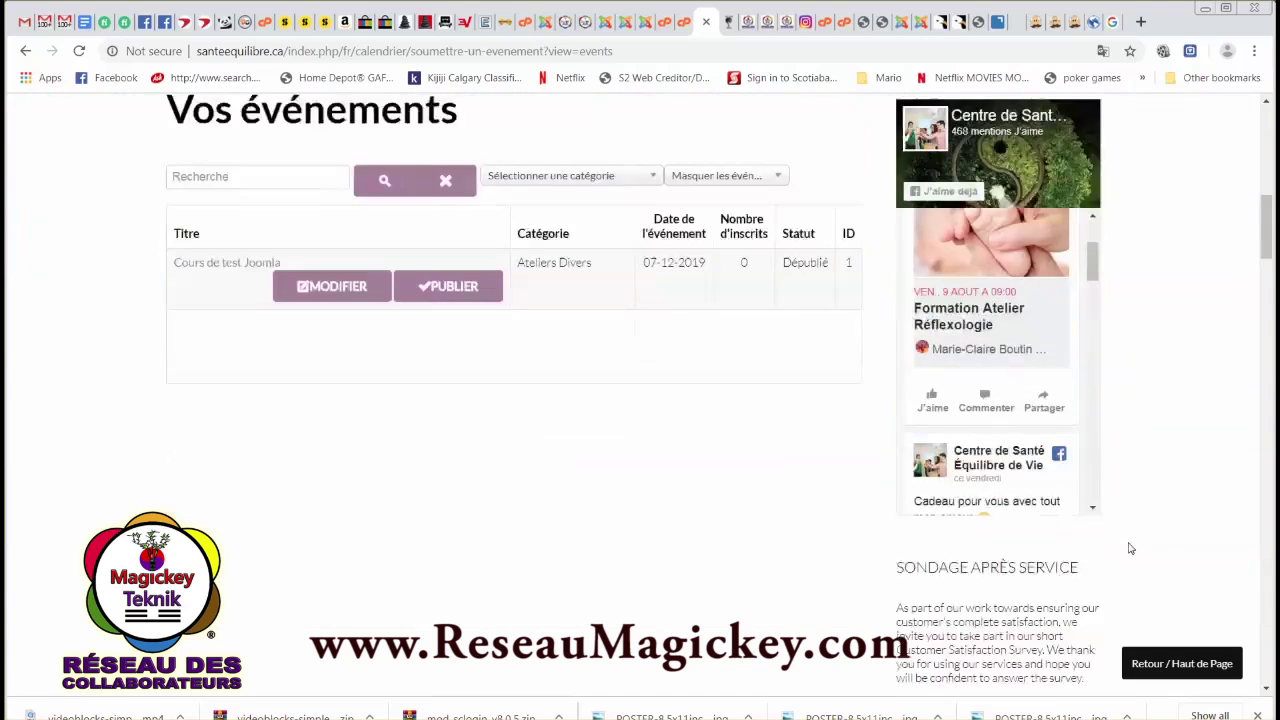
pyautogui.scroll(-12, 1103, 590)
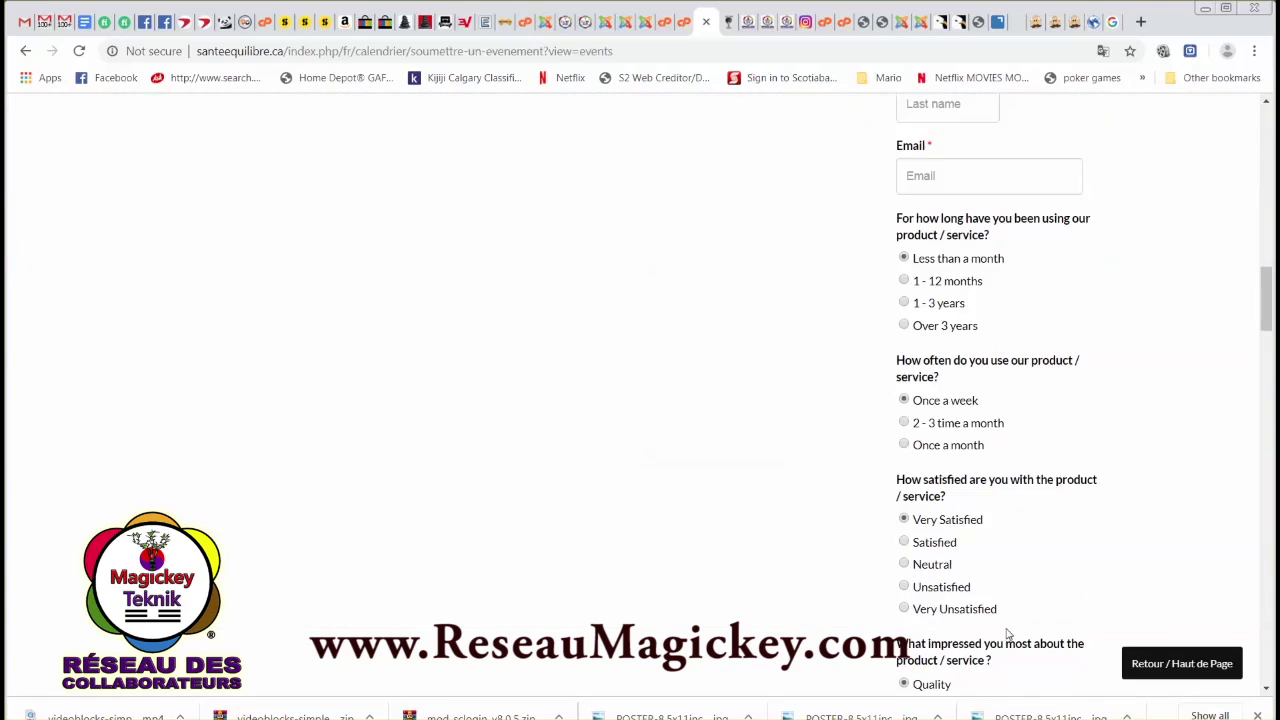
pyautogui.scroll(-11, 1103, 584)
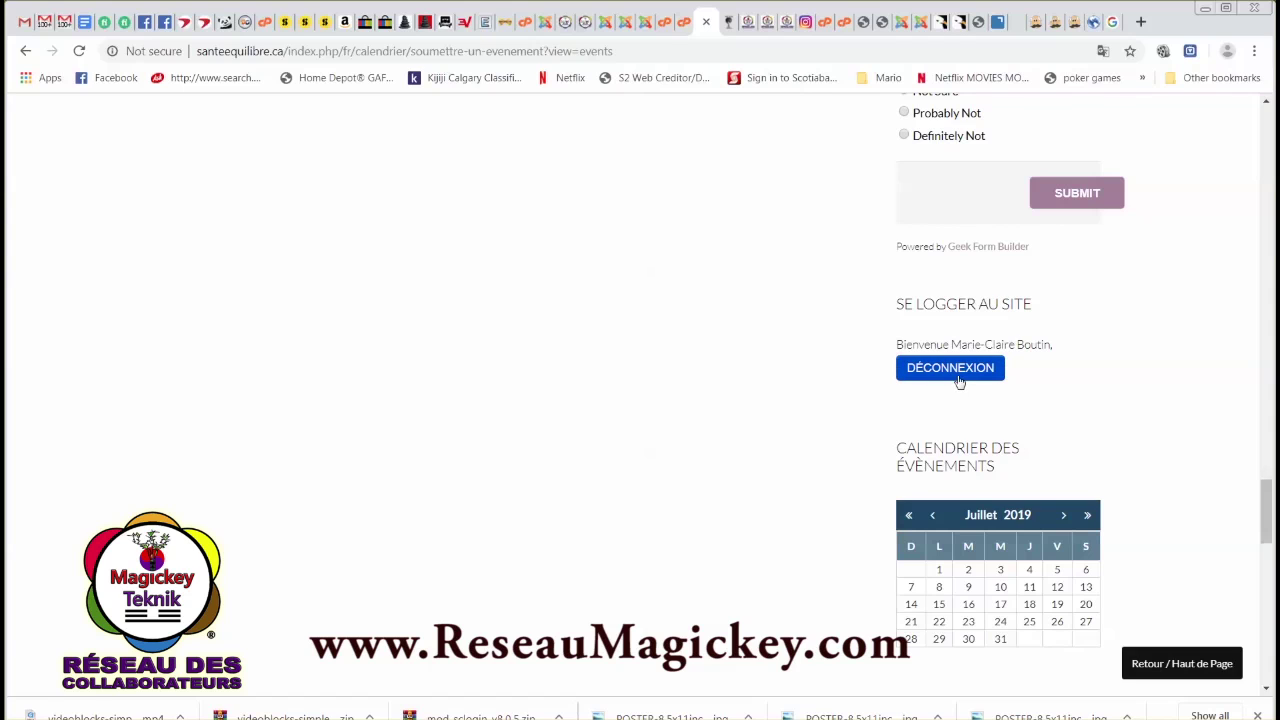
pyautogui.scroll(10, 545, 382)
pyautogui.scroll(16, 560, 395)
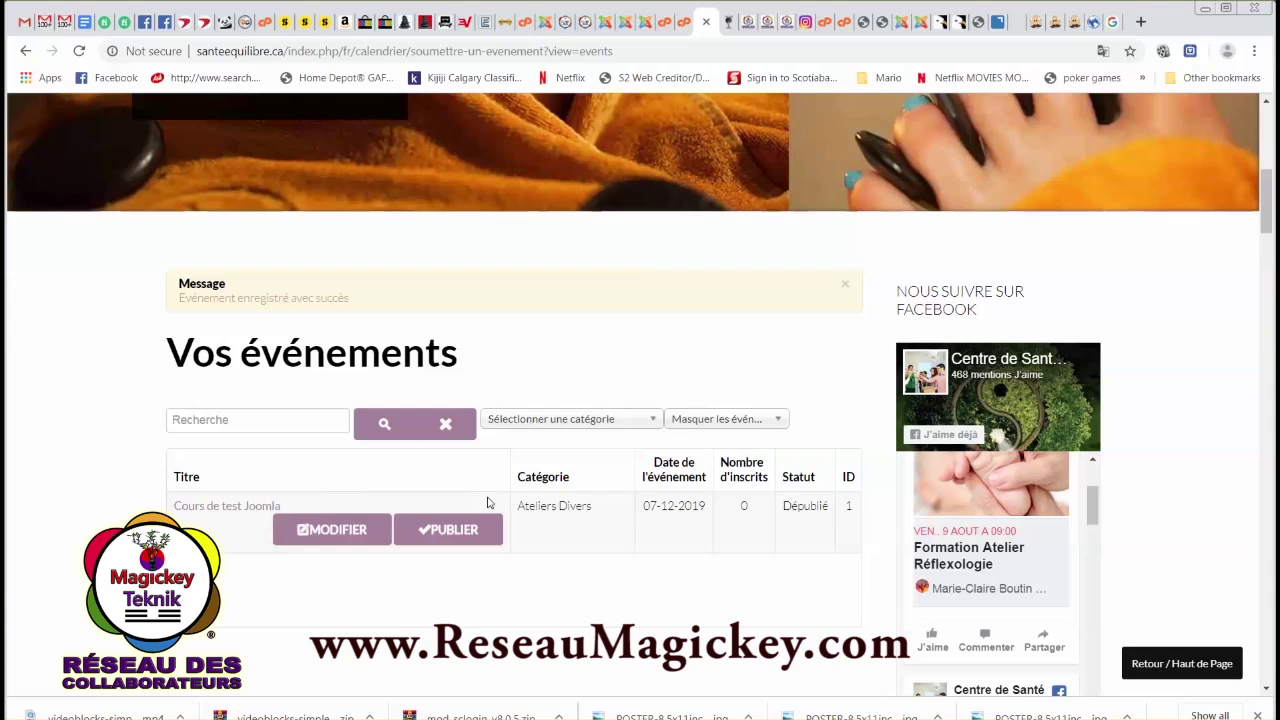
# Open the Cours de test Joomla event page and review its poster, date, 12 places and Granby venue.
pyautogui.click(222, 510)
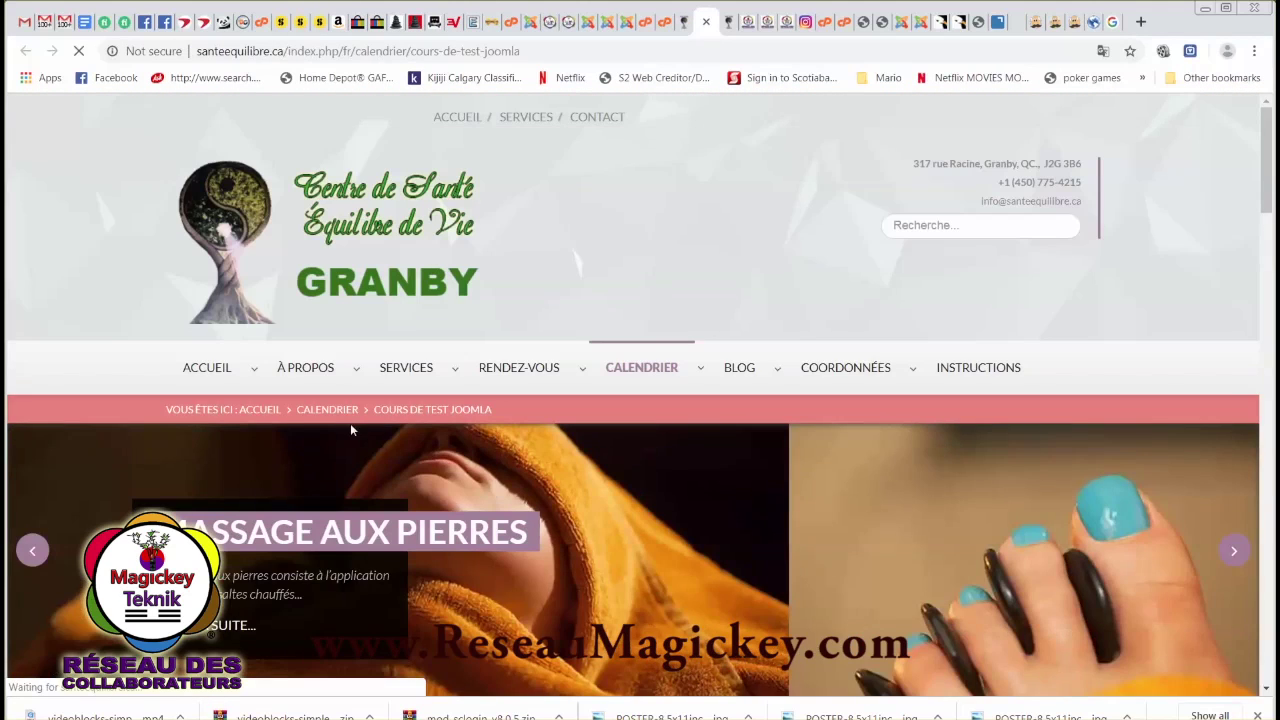
pyautogui.scroll(-7, 533, 470)
pyautogui.scroll(-3, 634, 474)
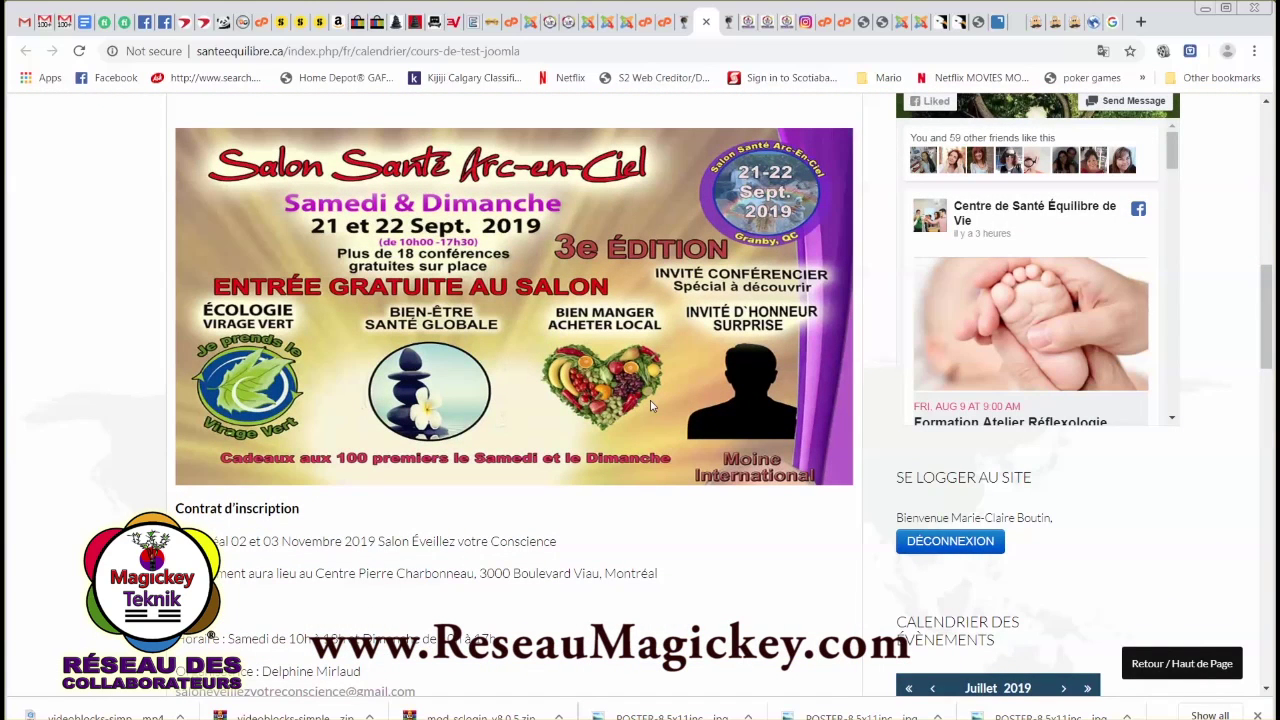
pyautogui.scroll(-2, 730, 480)
pyautogui.scroll(-1, 736, 496)
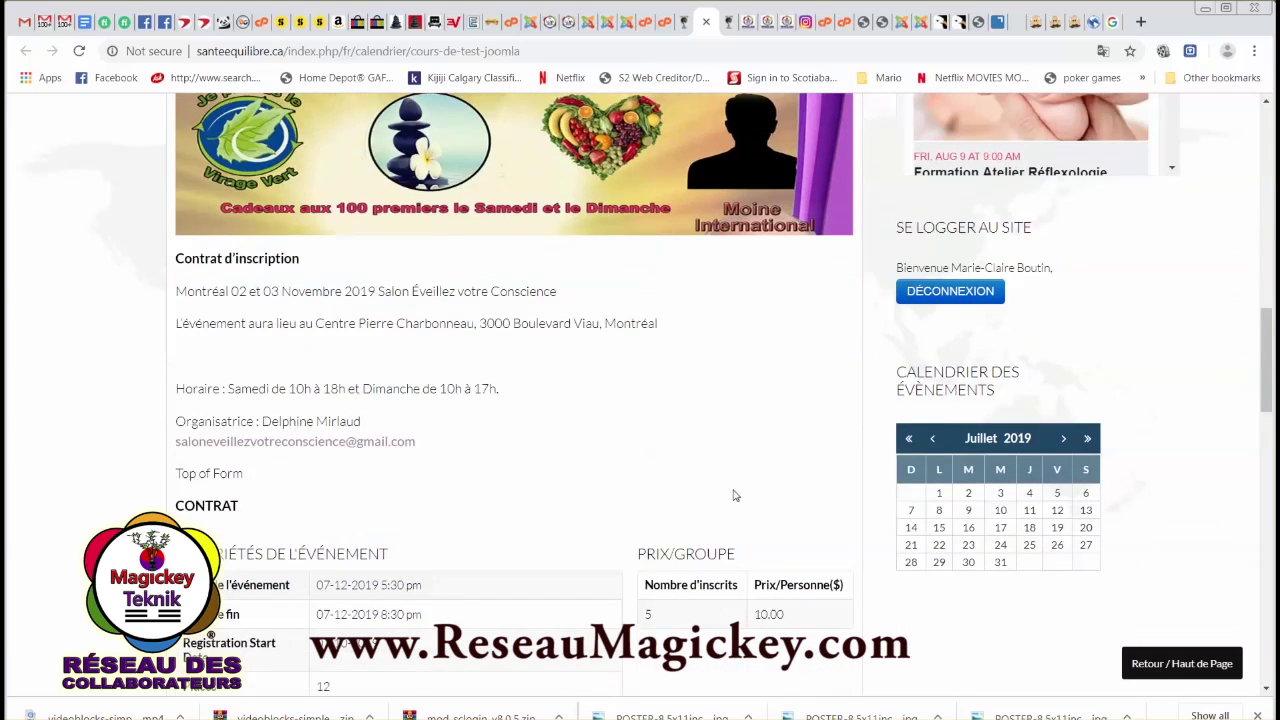
pyautogui.scroll(-5, 390, 450)
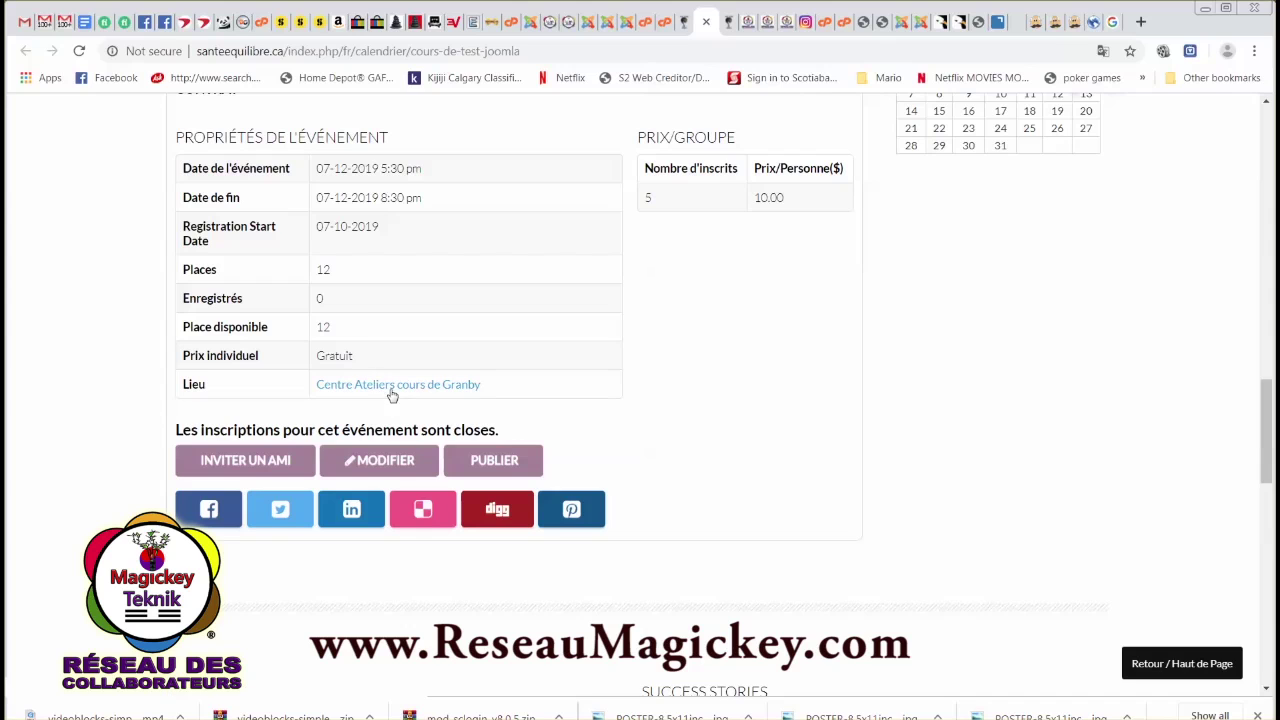
pyautogui.scroll(1, 381, 387)
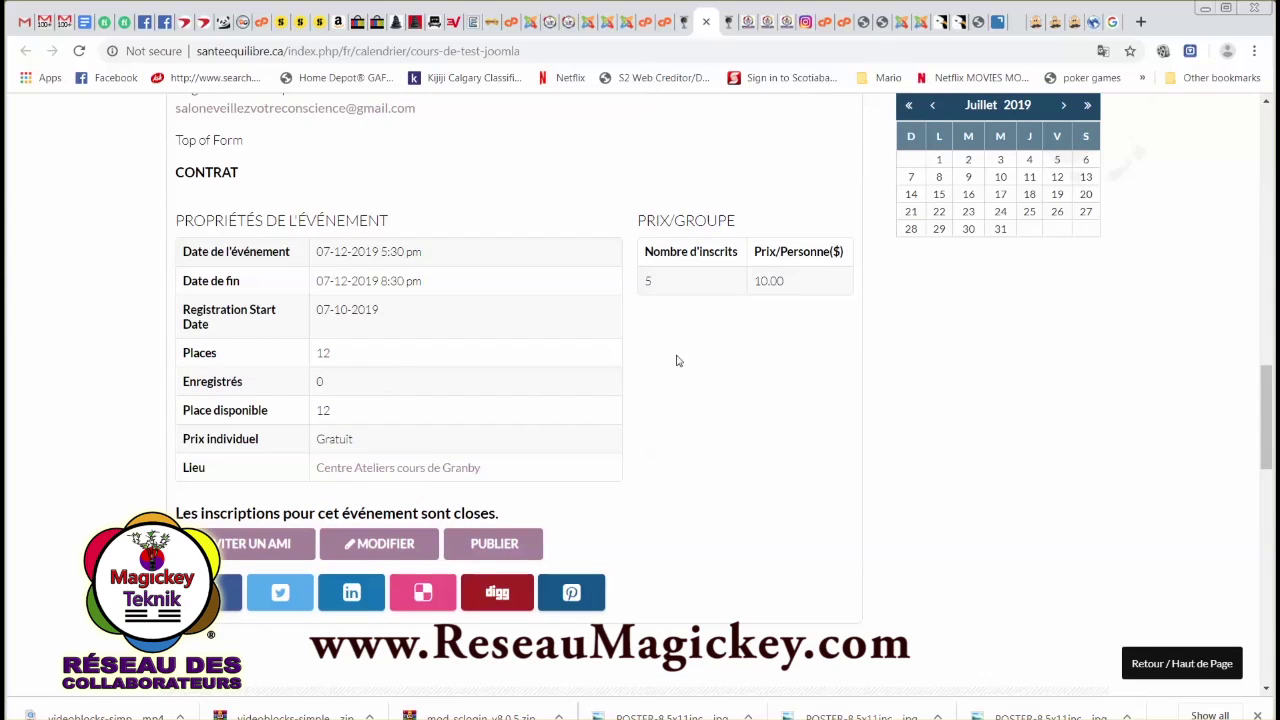
pyautogui.scroll(1, 692, 366)
pyautogui.scroll(-2, 665, 444)
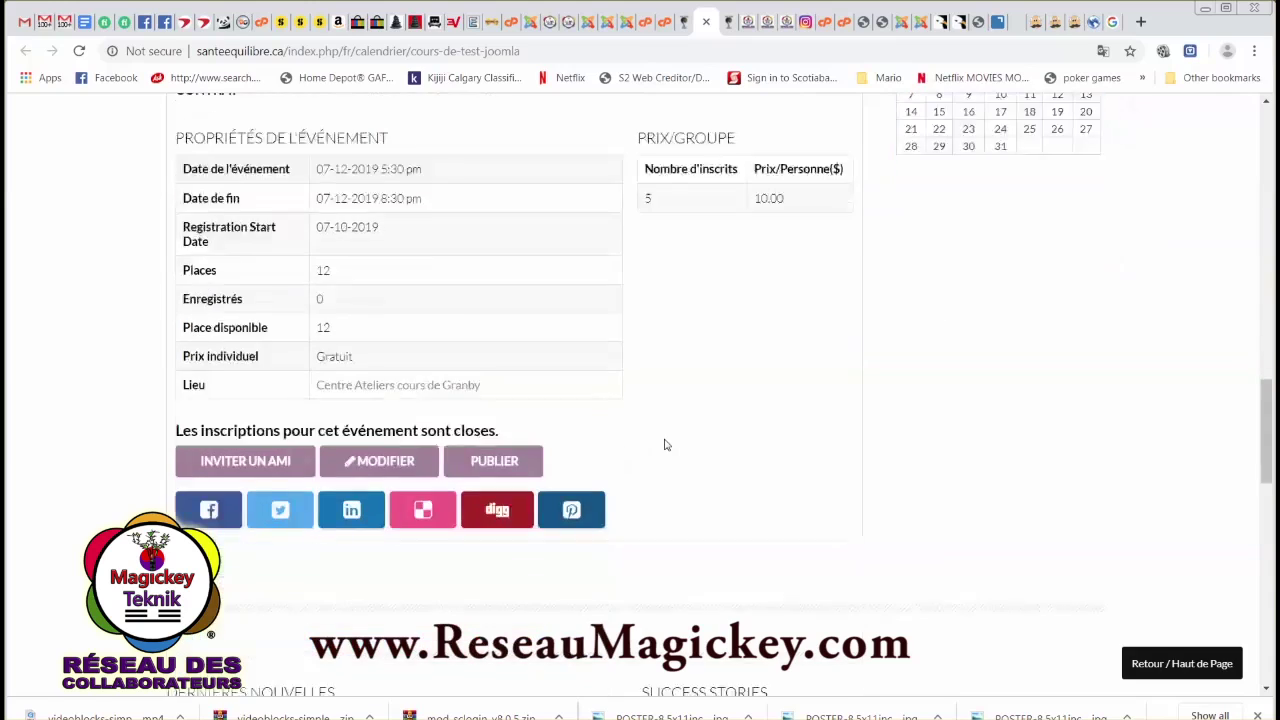
pyautogui.scroll(4, 551, 369)
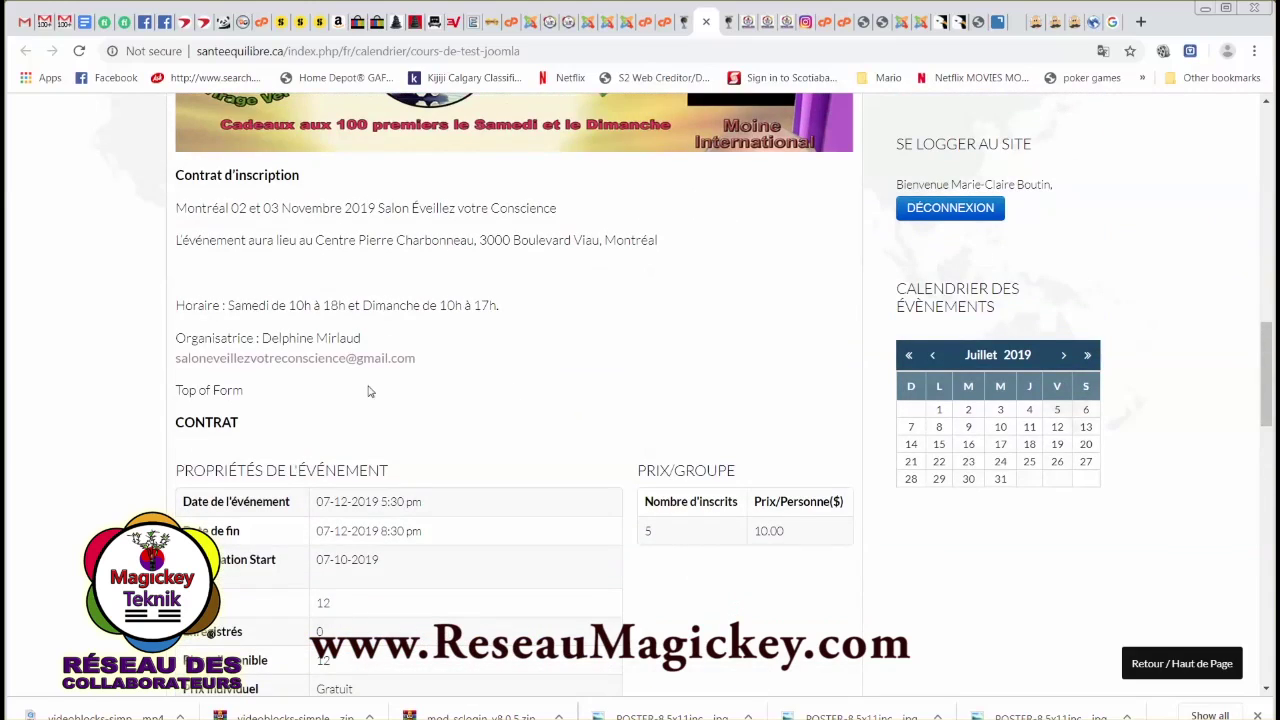
pyautogui.scroll(8, 350, 370)
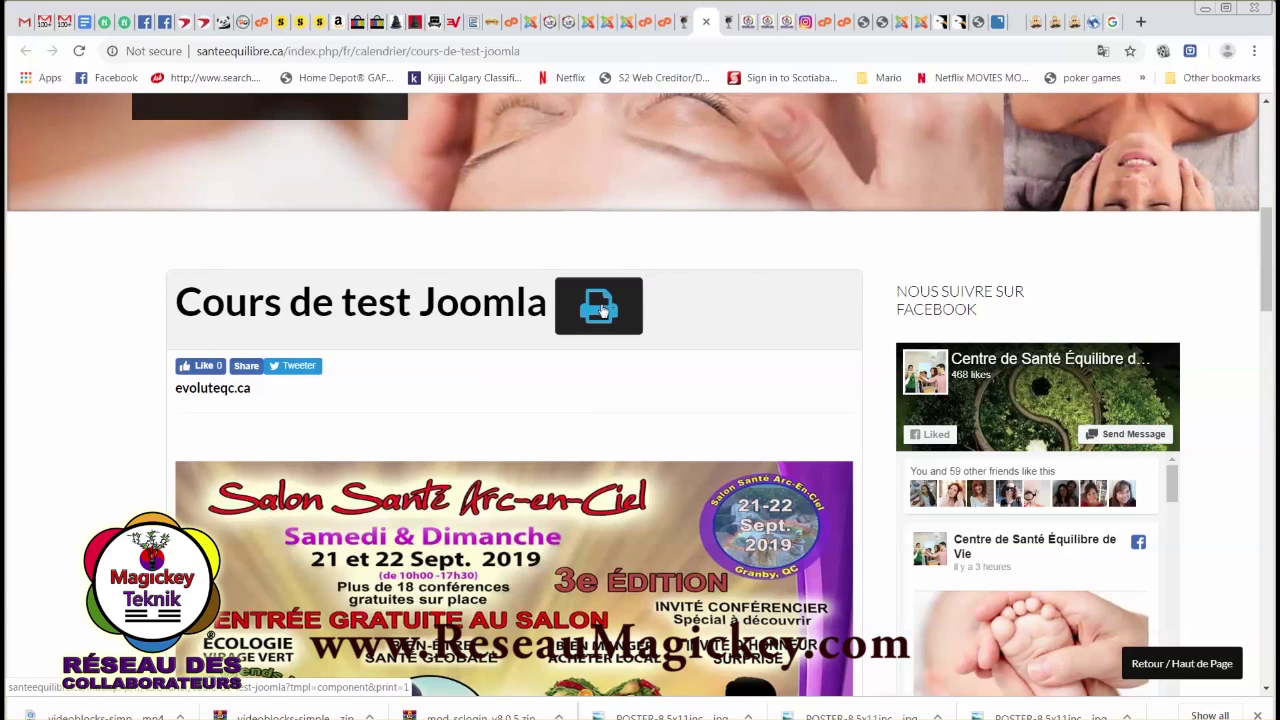
# Open the event's printable version, cancelling the print dialog.
pyautogui.click(601, 313)
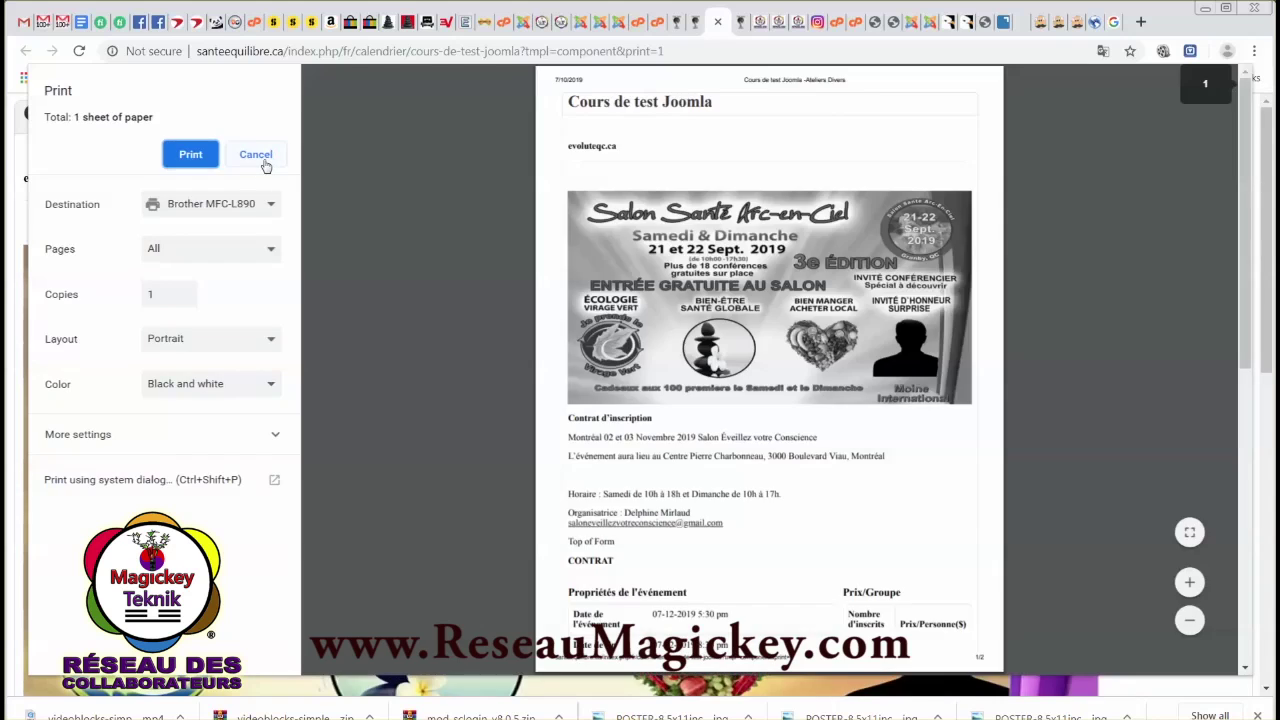
pyautogui.click(258, 156)
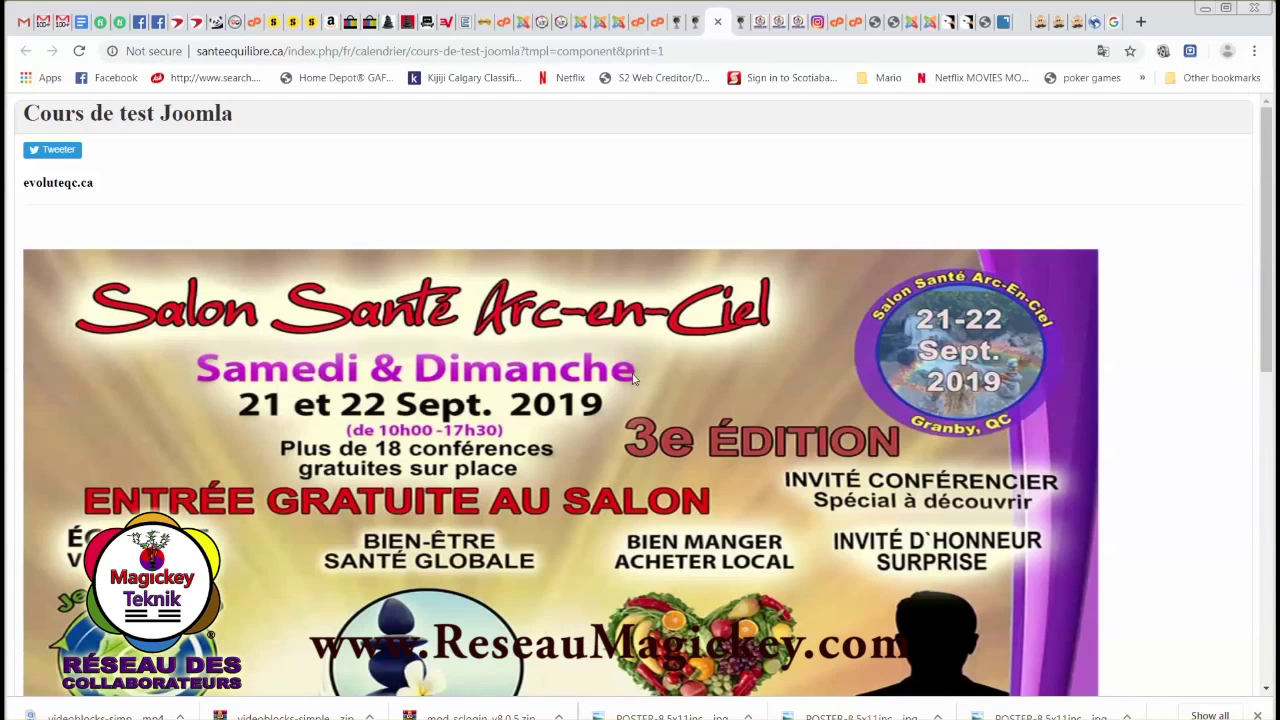
pyautogui.scroll(-8, 632, 378)
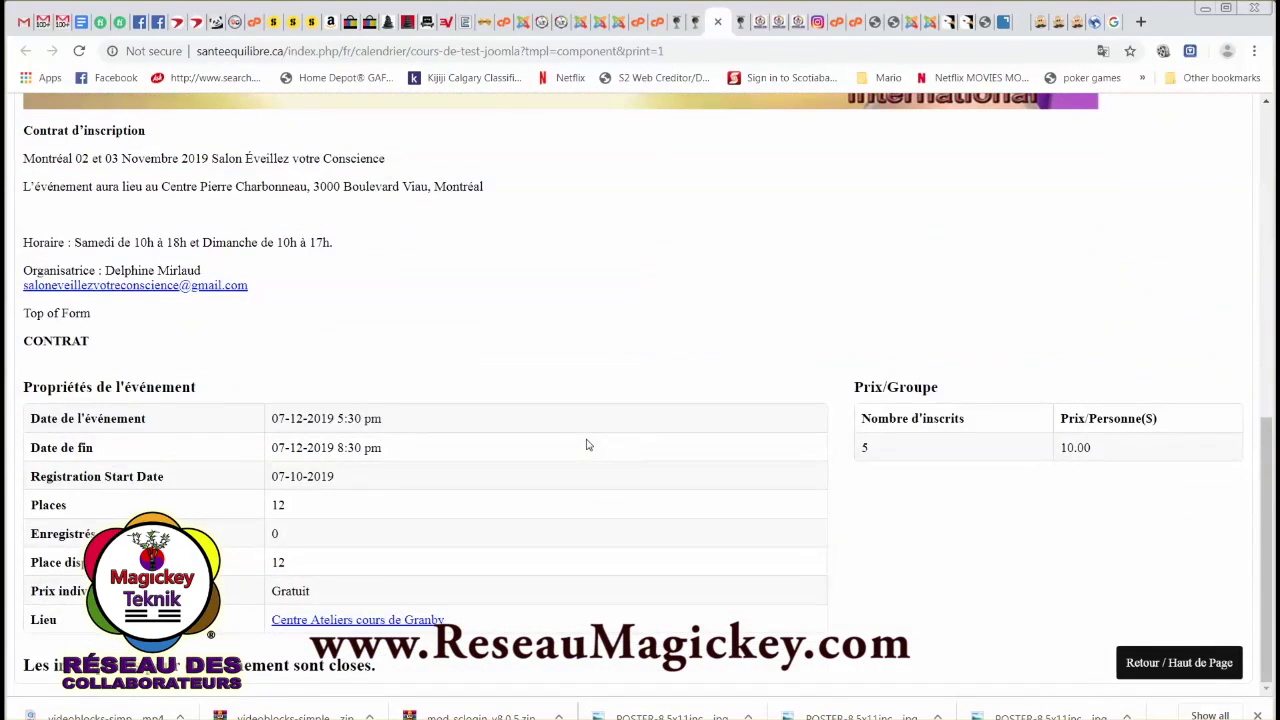
# View the Centre Ateliers cours de Granby venue map, dismiss the Maps error, and close it.
pyautogui.click(351, 621)
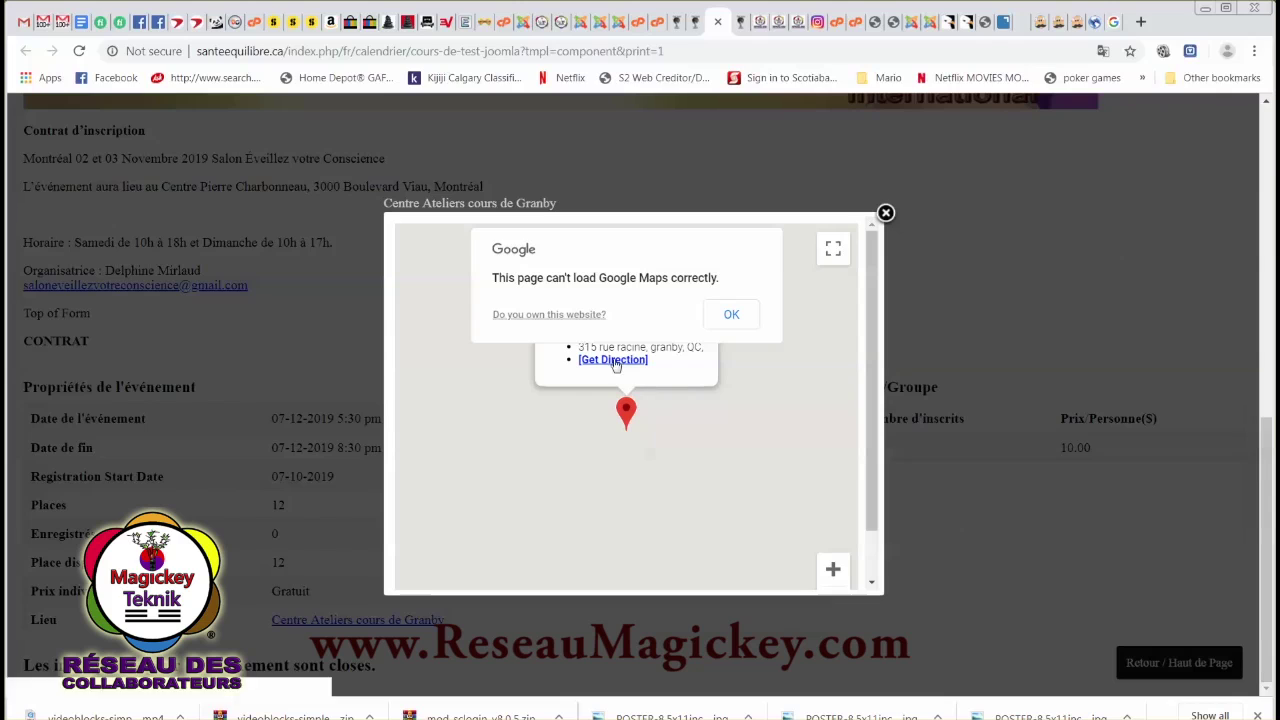
pyautogui.click(733, 320)
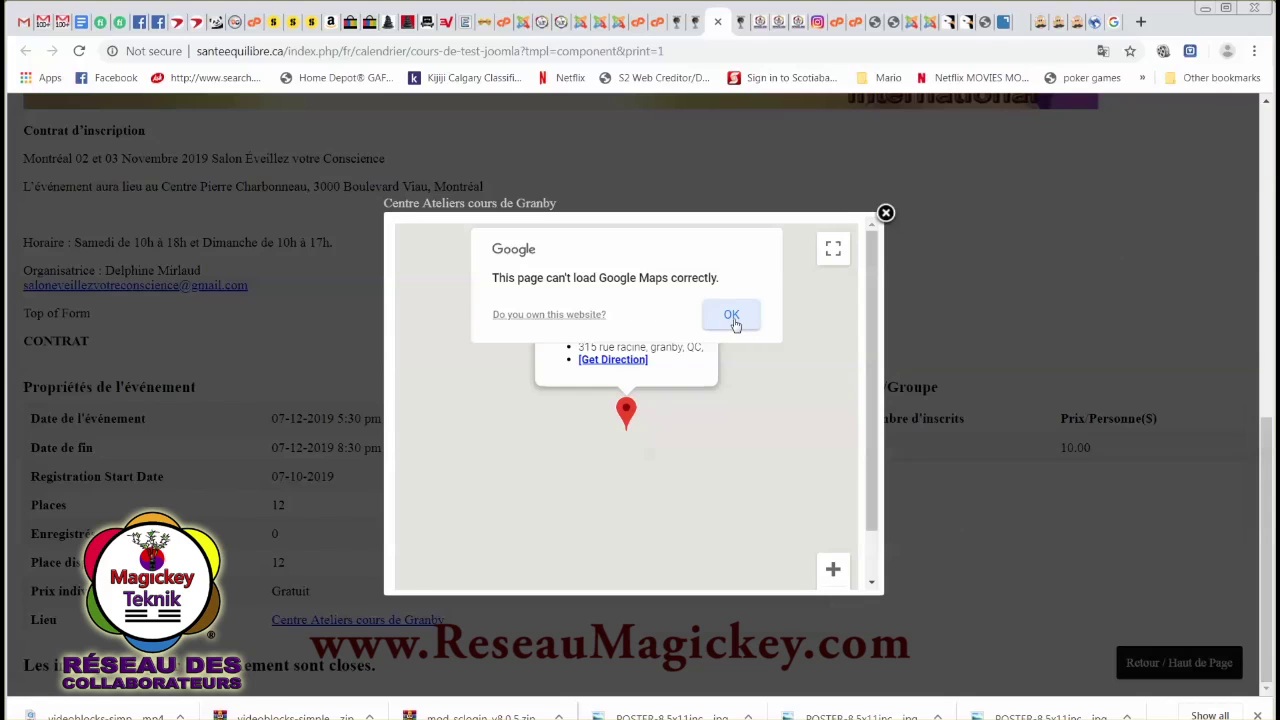
pyautogui.click(733, 320)
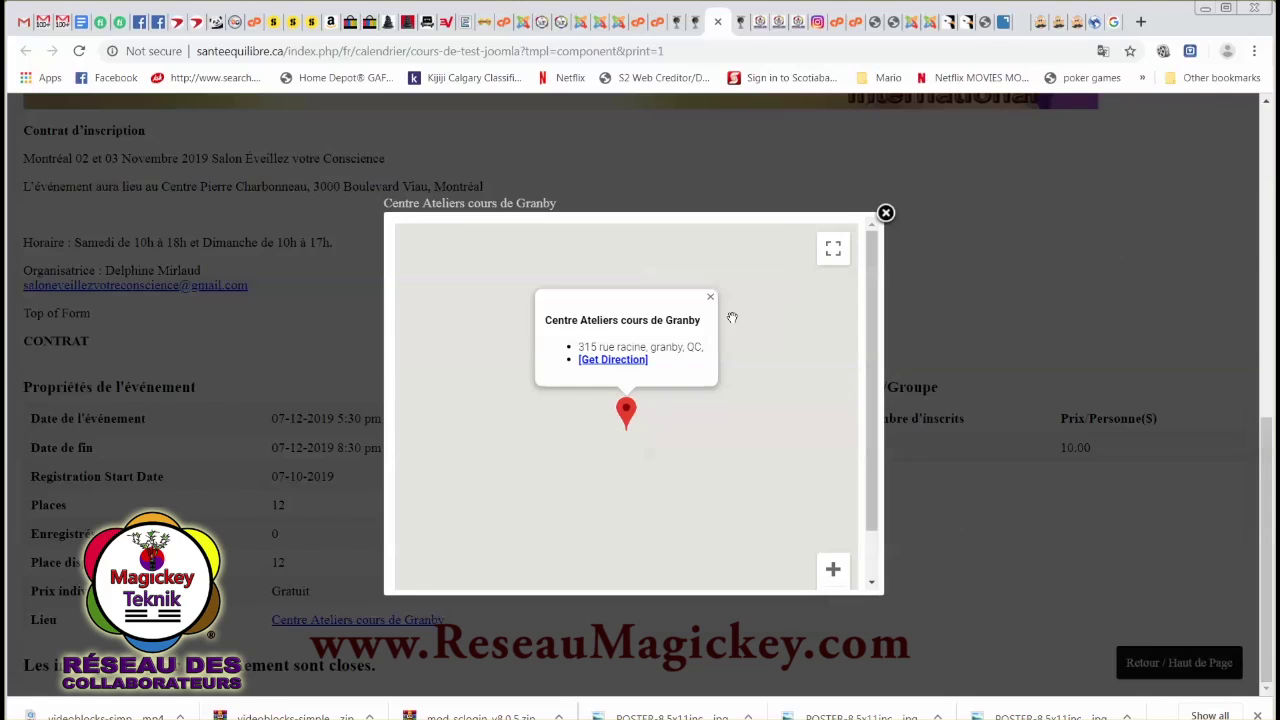
pyautogui.click(886, 214)
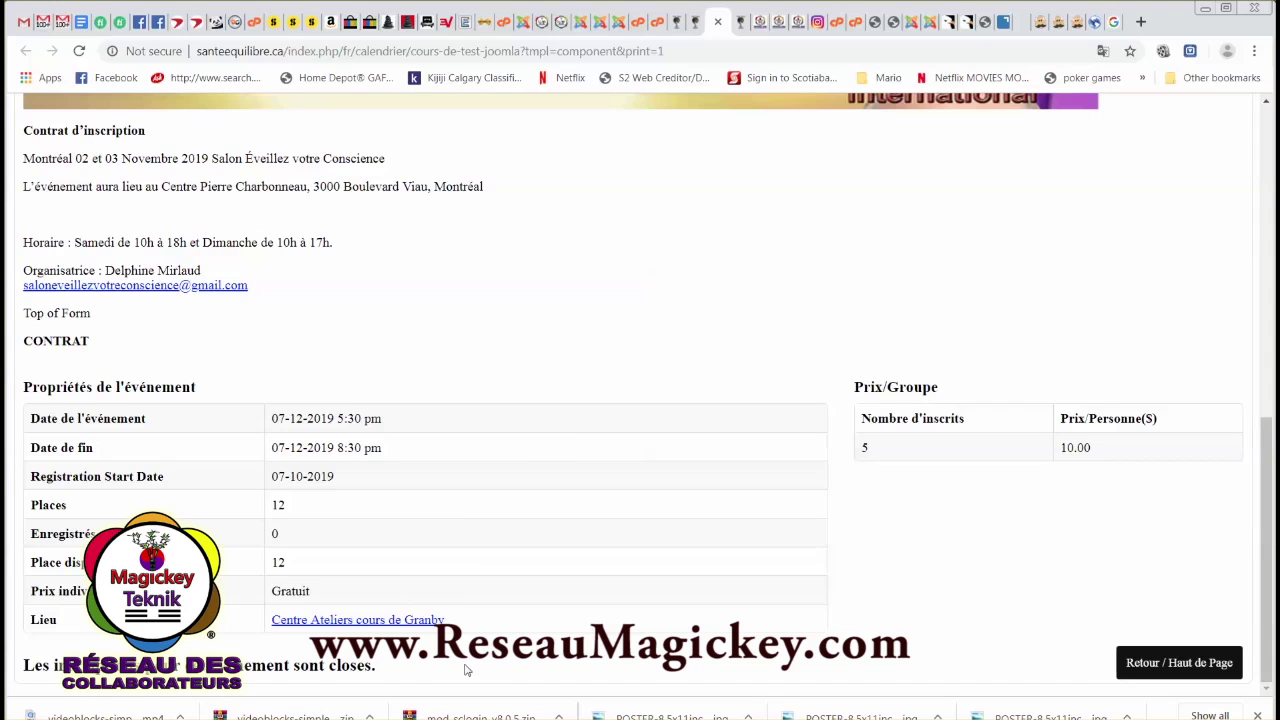
pyautogui.moveTo(313, 670); pyautogui.dragTo(379, 675)
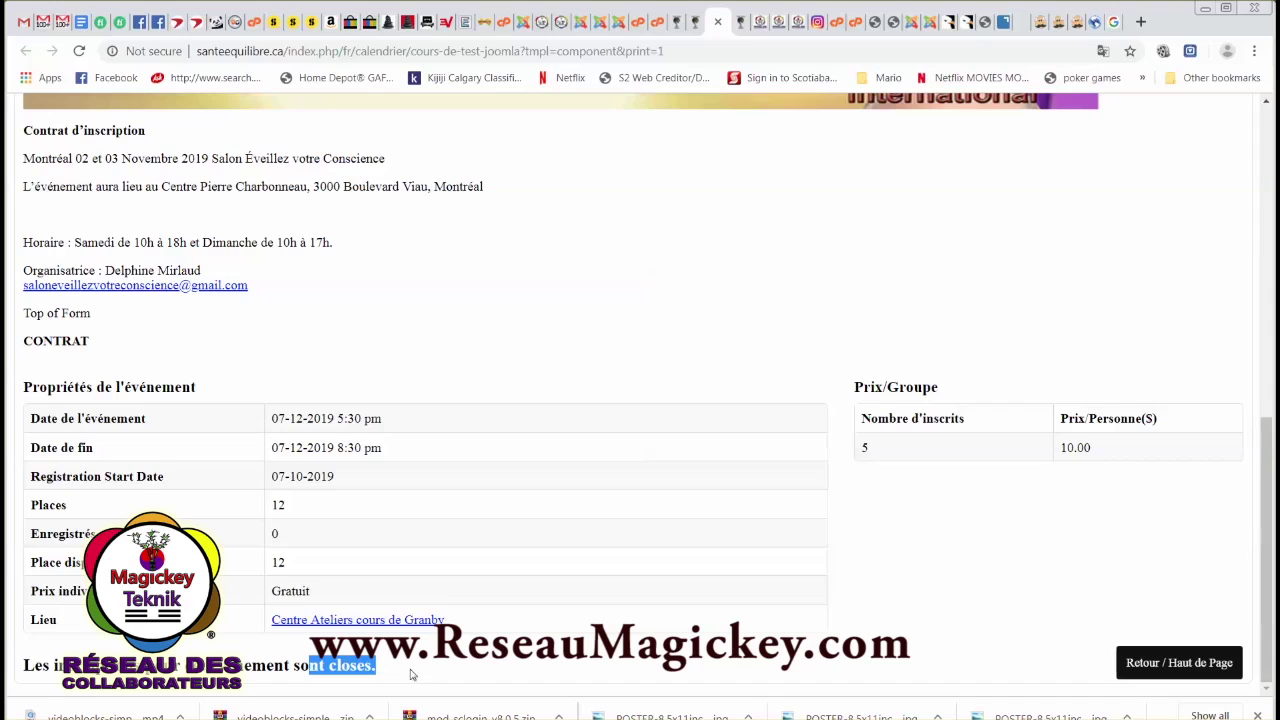
pyautogui.click(478, 672)
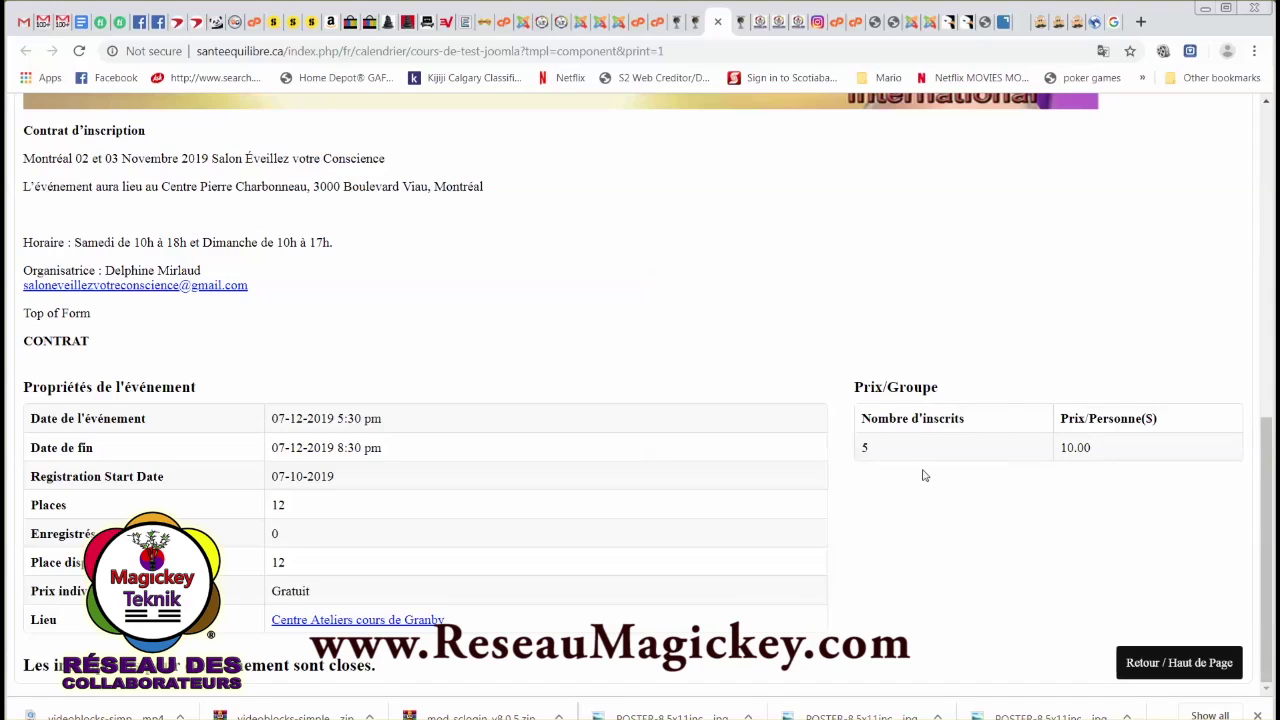
pyautogui.scroll(2, 221, 353)
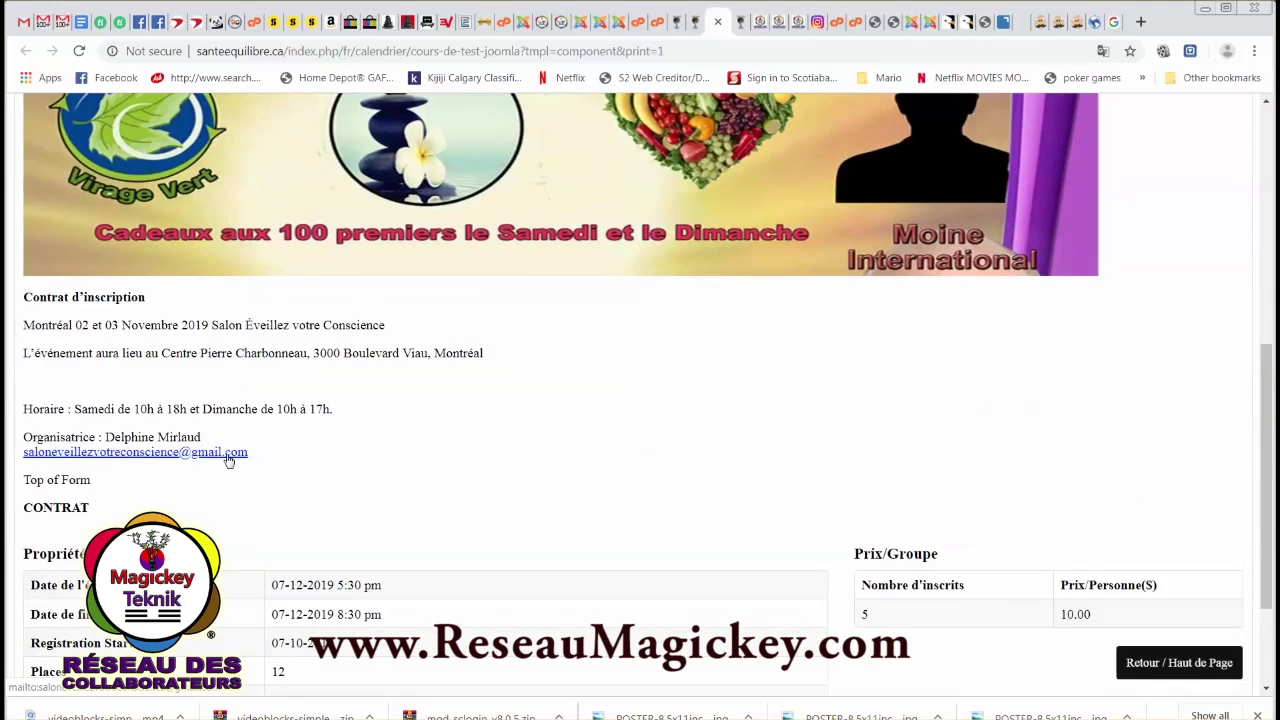
pyautogui.scroll(4, 435, 447)
pyautogui.scroll(3, 565, 437)
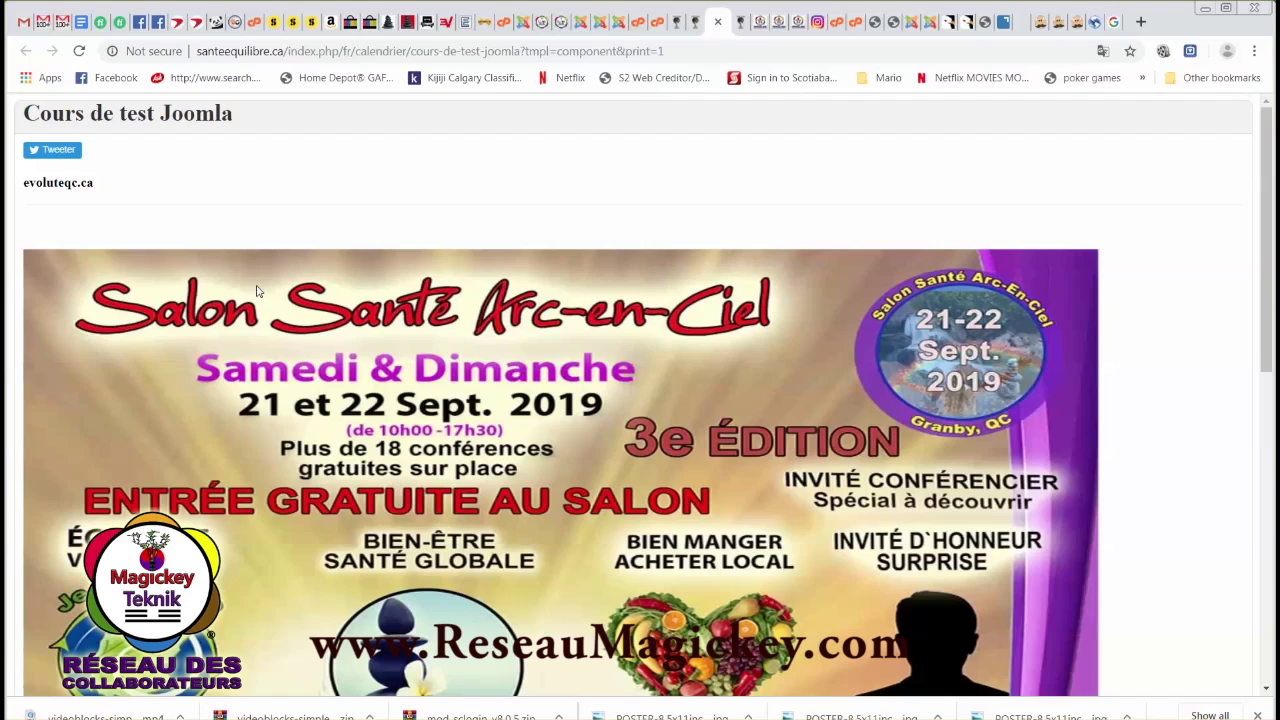
# Close the print-view tab and return to the top of the regular event page.
pyautogui.click(717, 21)
pyautogui.scroll(-3, 557, 418)
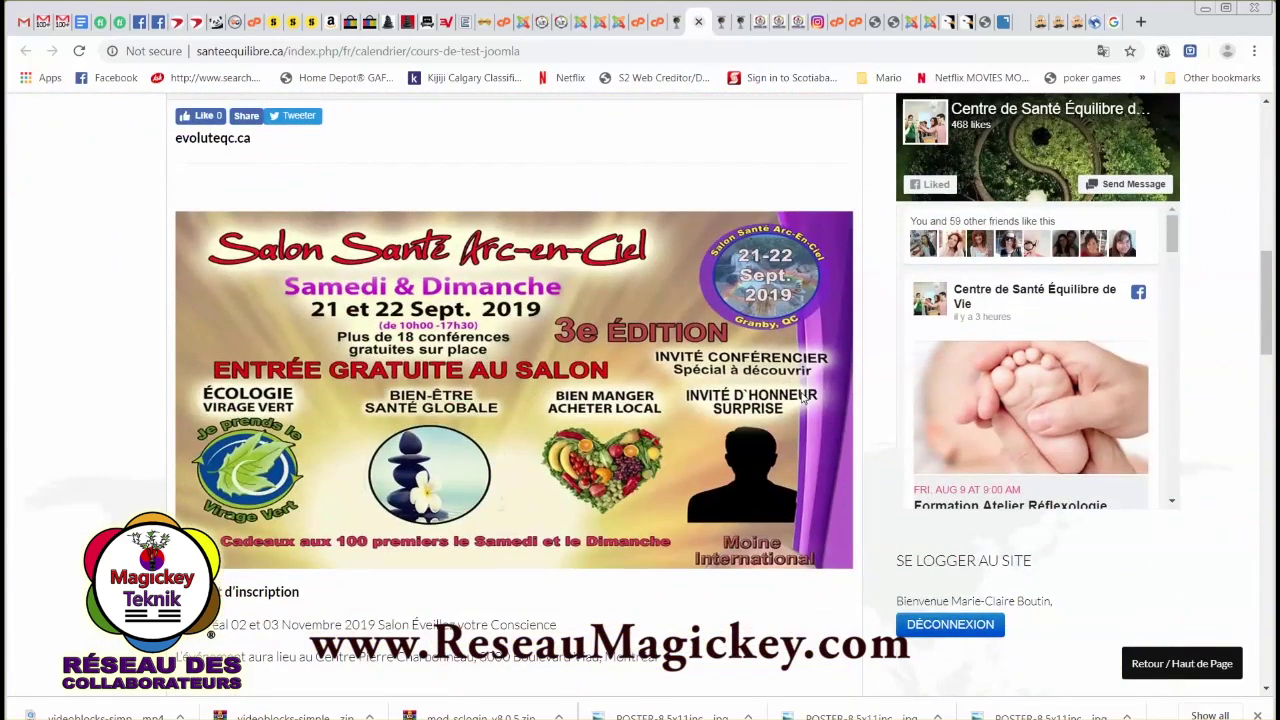
pyautogui.scroll(4, 590, 358)
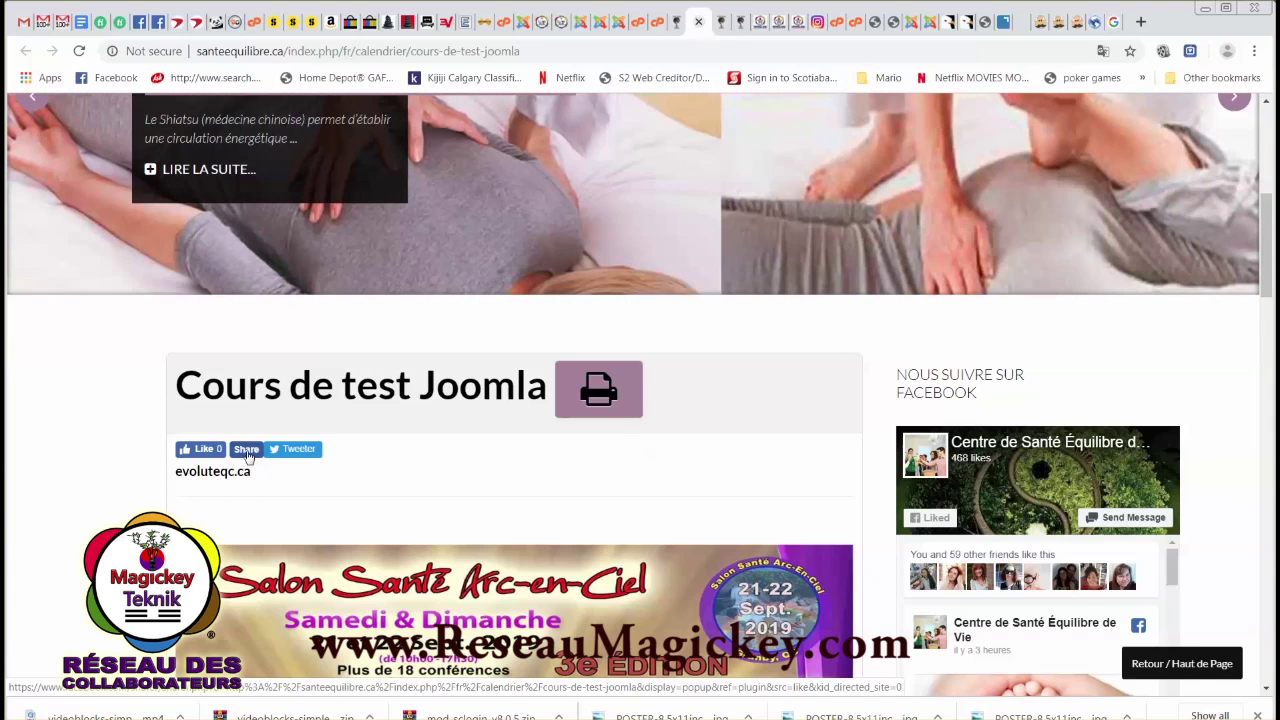
# Close the three open Facebook chat windows and return to the santeequilibre.ca event tab.
pyautogui.click(143, 26)
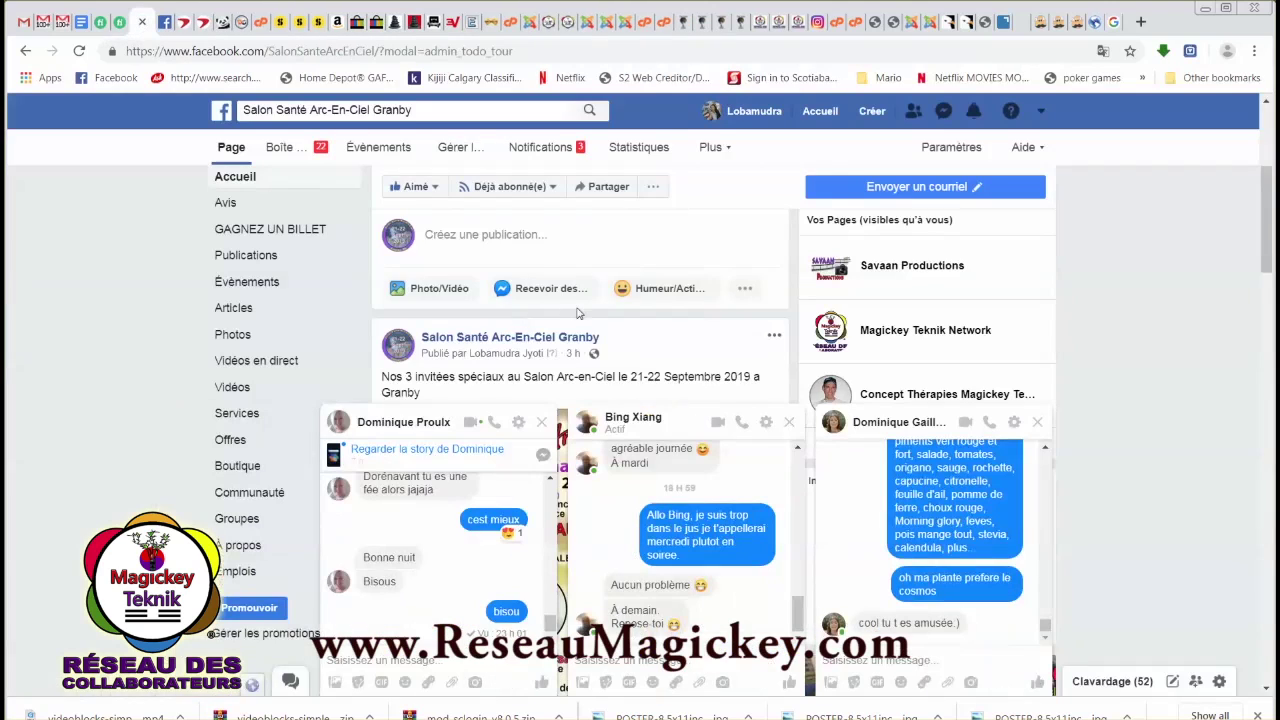
pyautogui.click(755, 112)
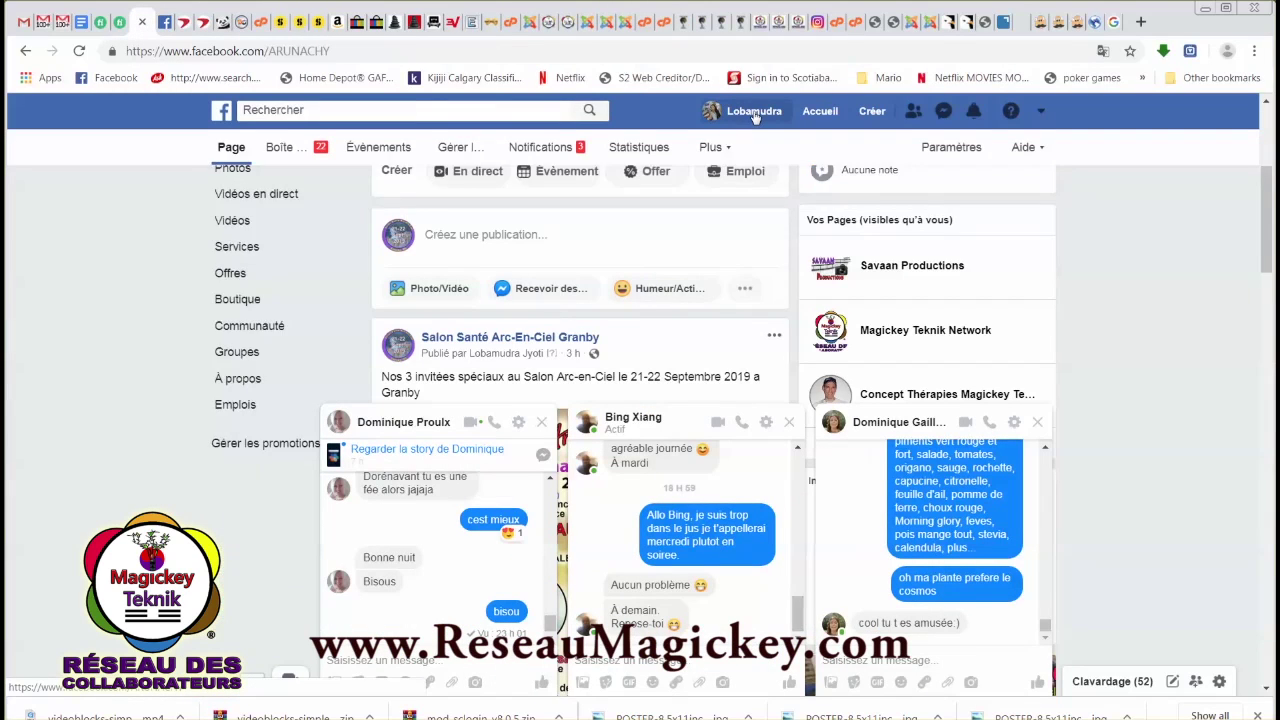
pyautogui.scroll(-1, 760, 360)
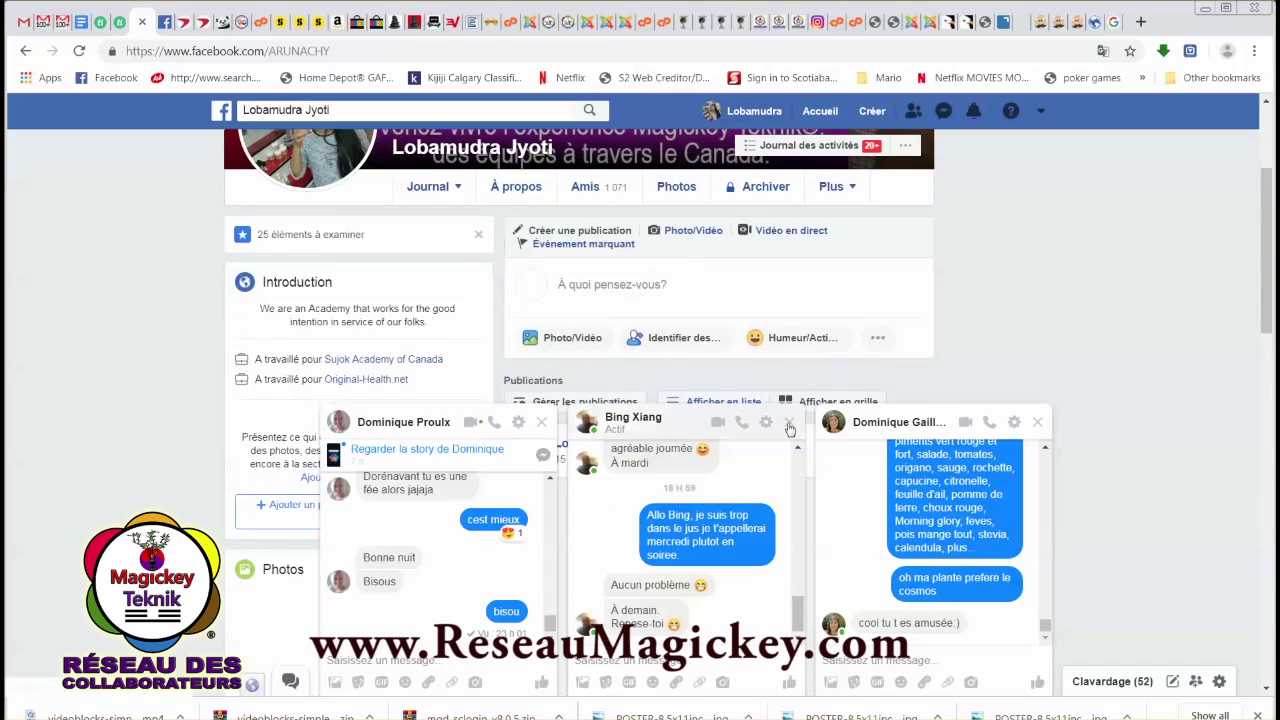
pyautogui.click(789, 421)
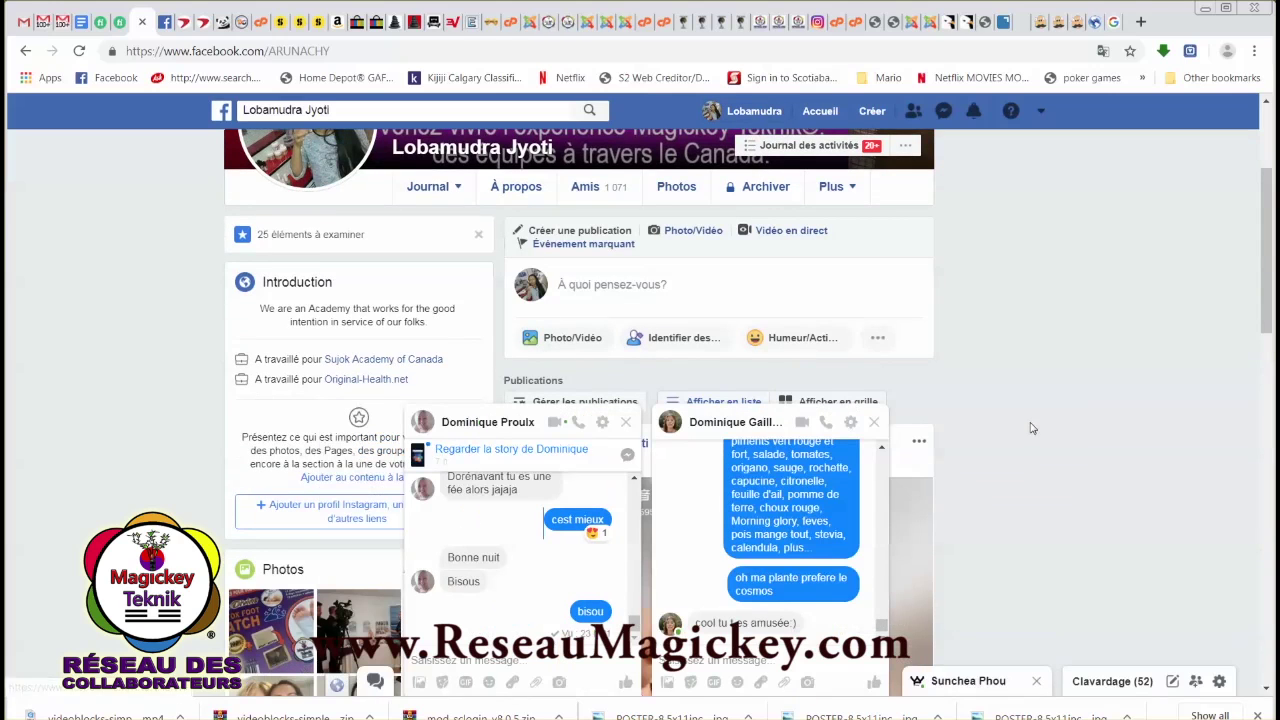
pyautogui.click(874, 421)
pyautogui.click(707, 424)
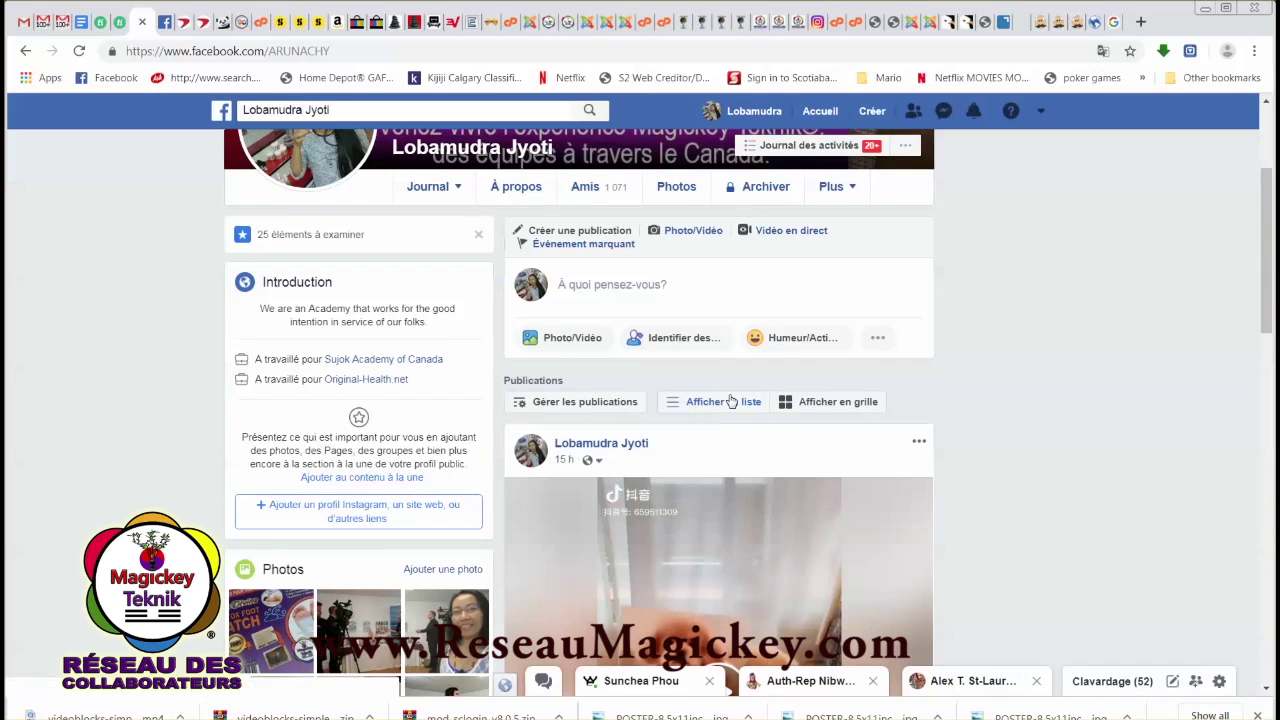
pyautogui.scroll(2, 671, 209)
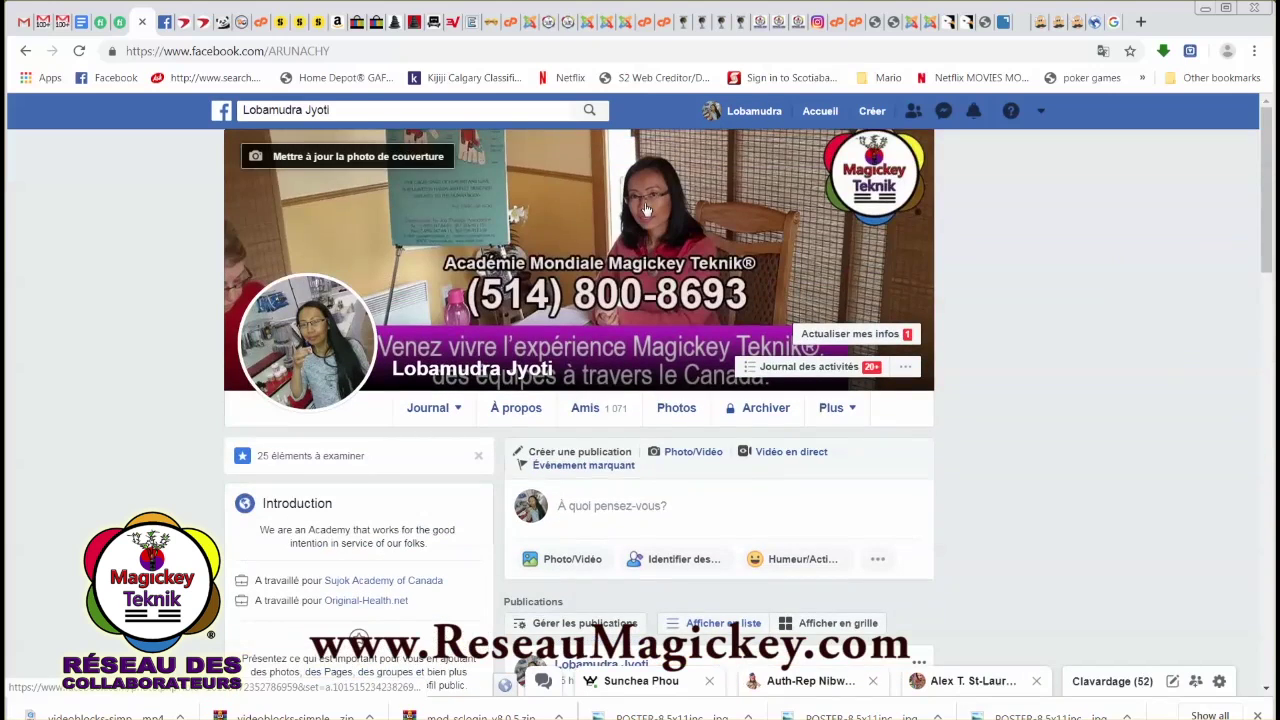
pyautogui.click(703, 24)
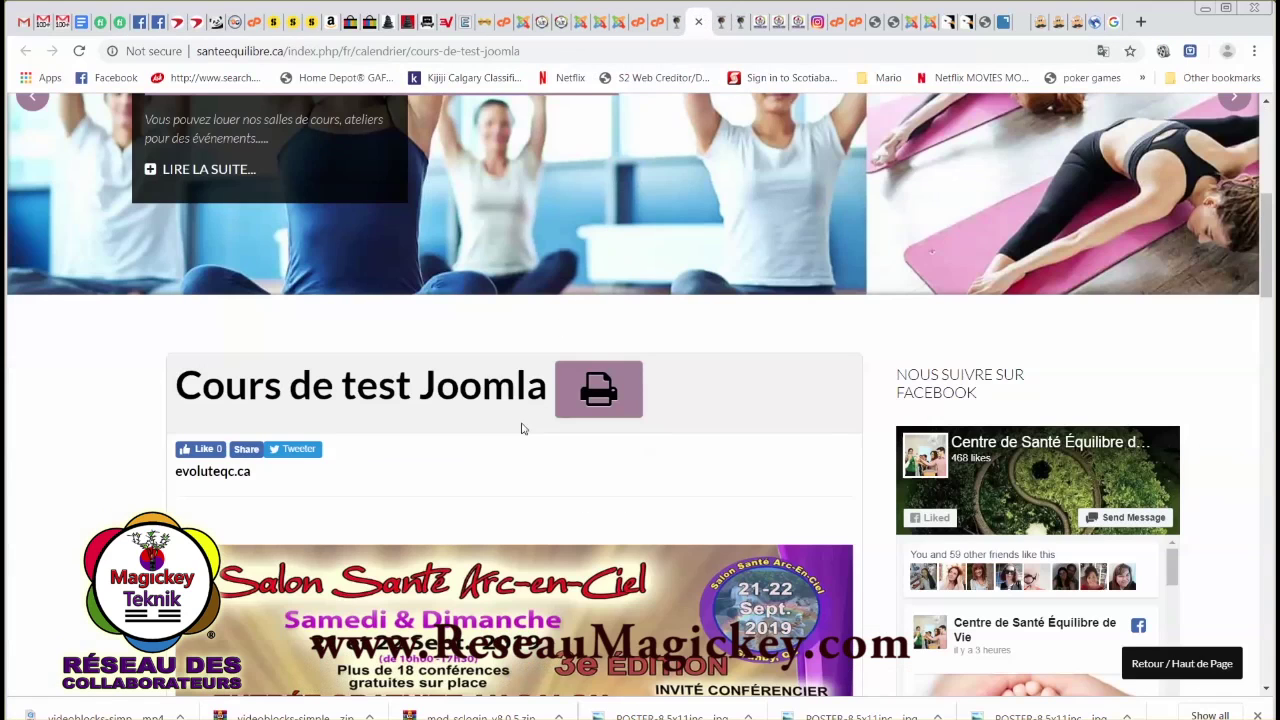
# Post the event link to the news feed captioned 'cours de test A Granby Joomla' and close the sharer.
pyautogui.scroll(-2, 521, 428)
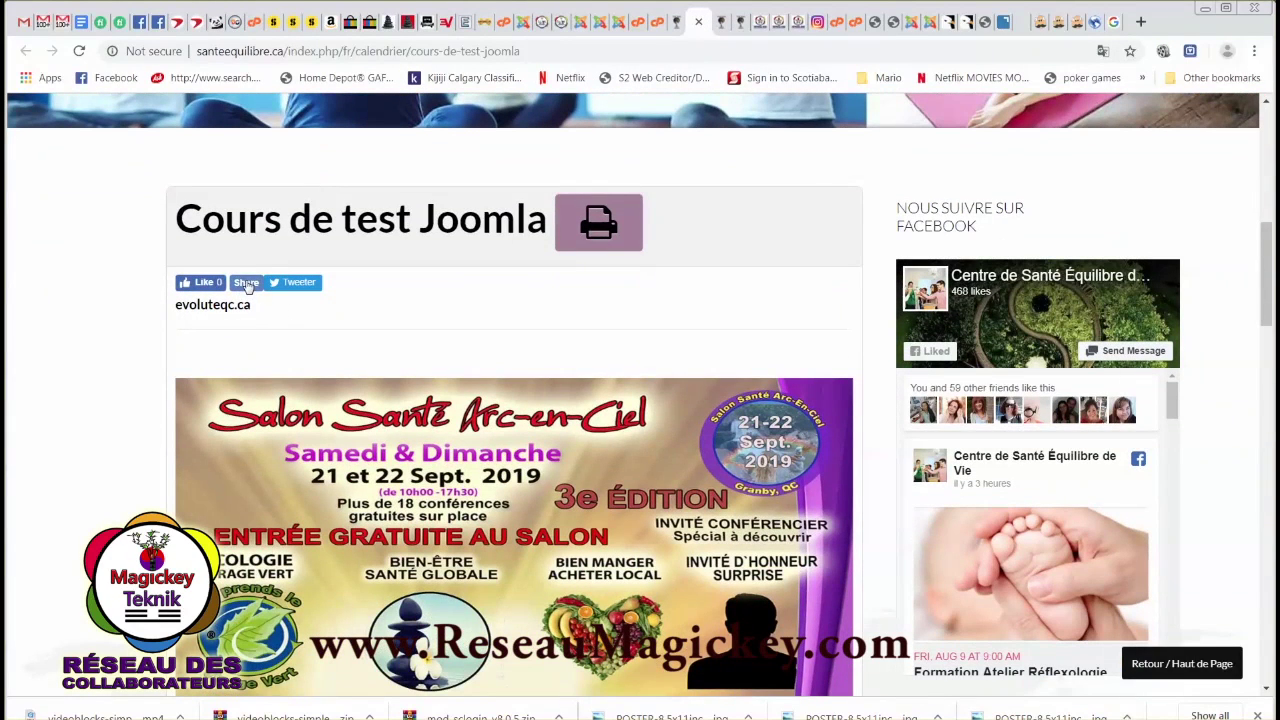
pyautogui.click(247, 284)
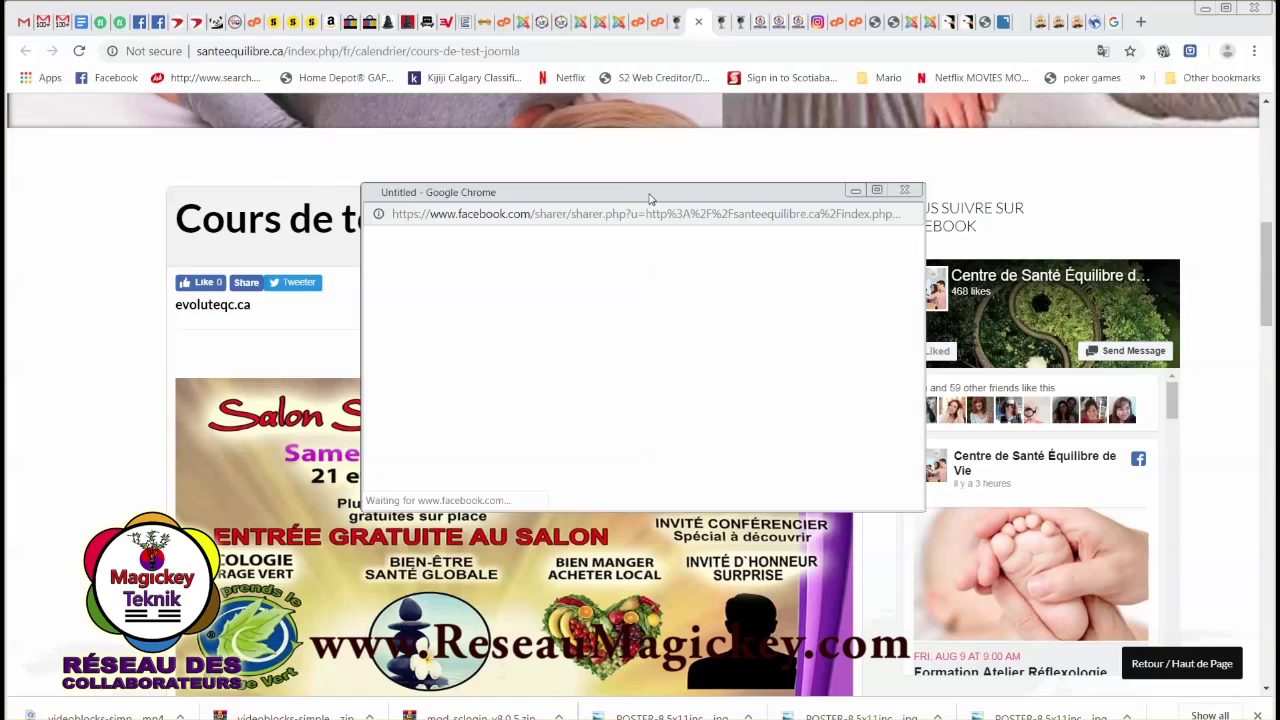
pyautogui.moveTo(649, 197); pyautogui.dragTo(578, 186)
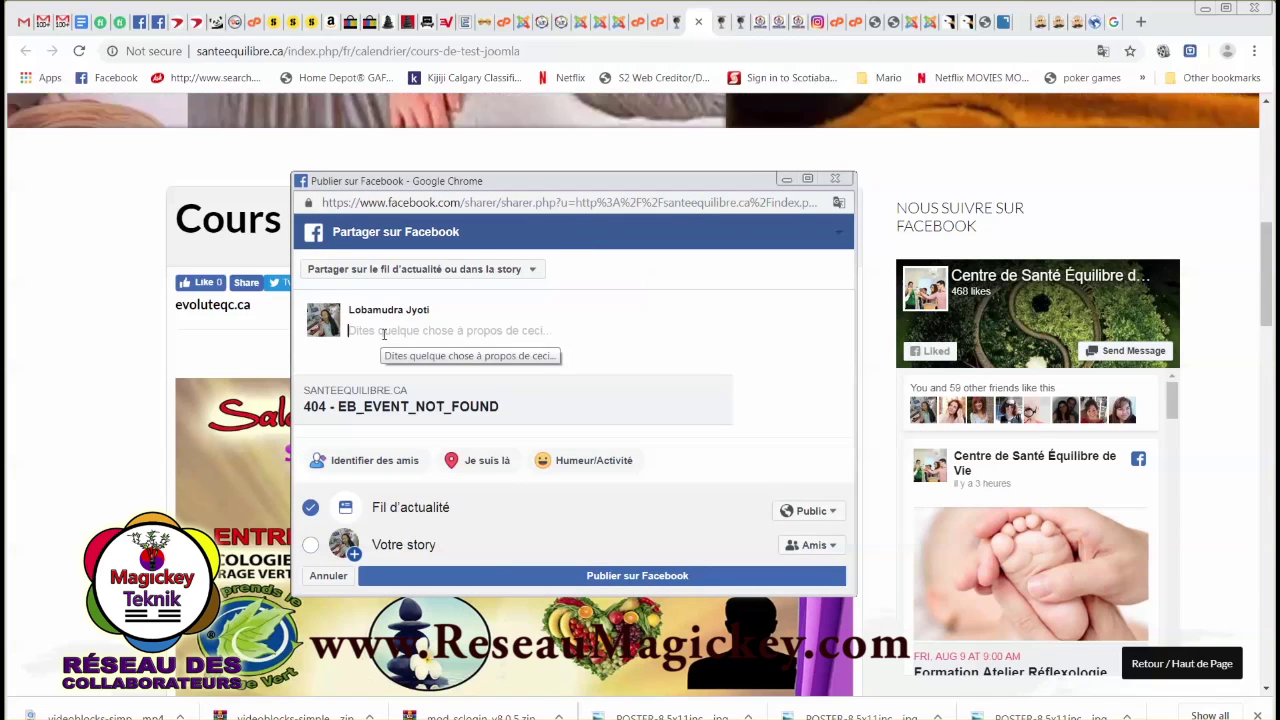
pyautogui.write('cours de test A')
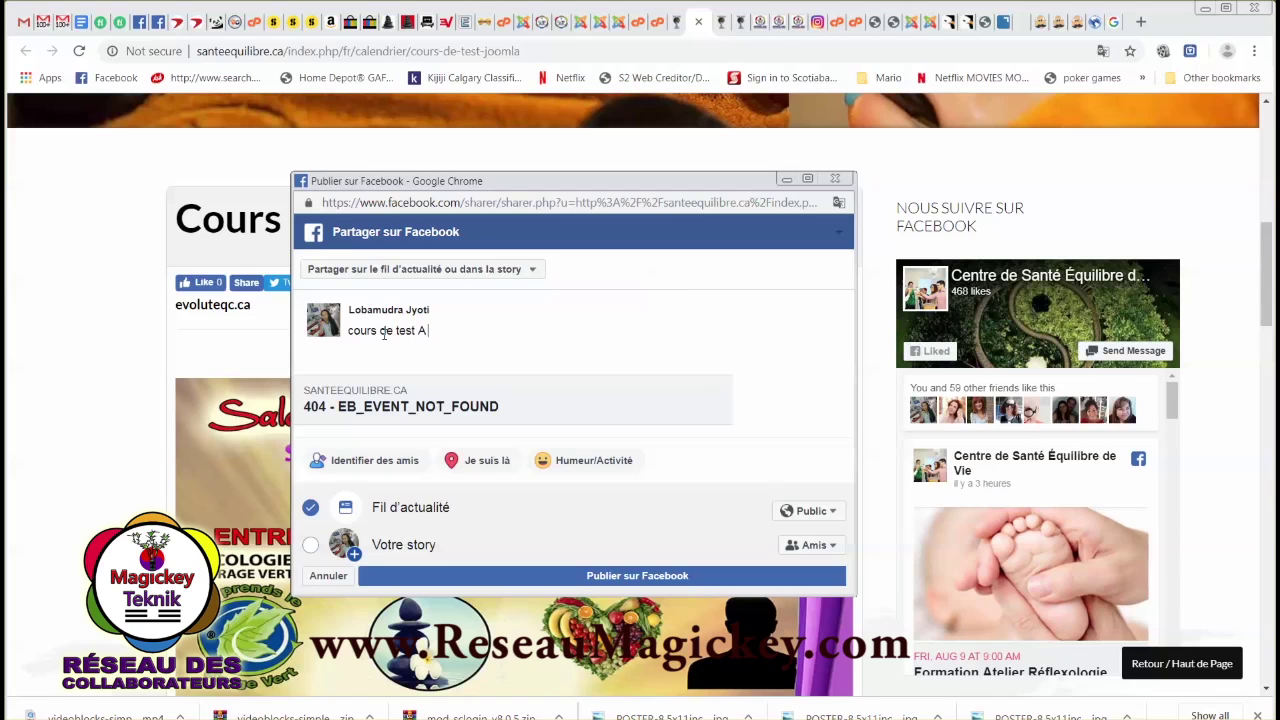
pyautogui.write(' Granby Joomla')
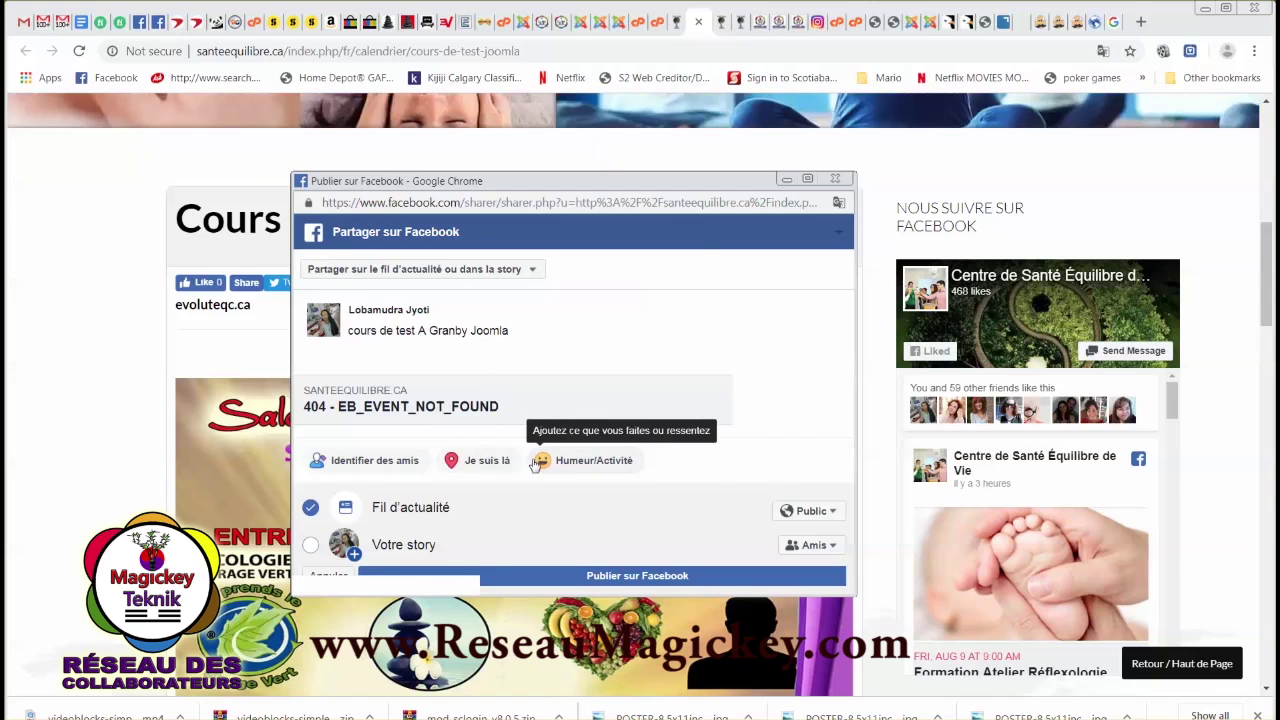
pyautogui.click(625, 580)
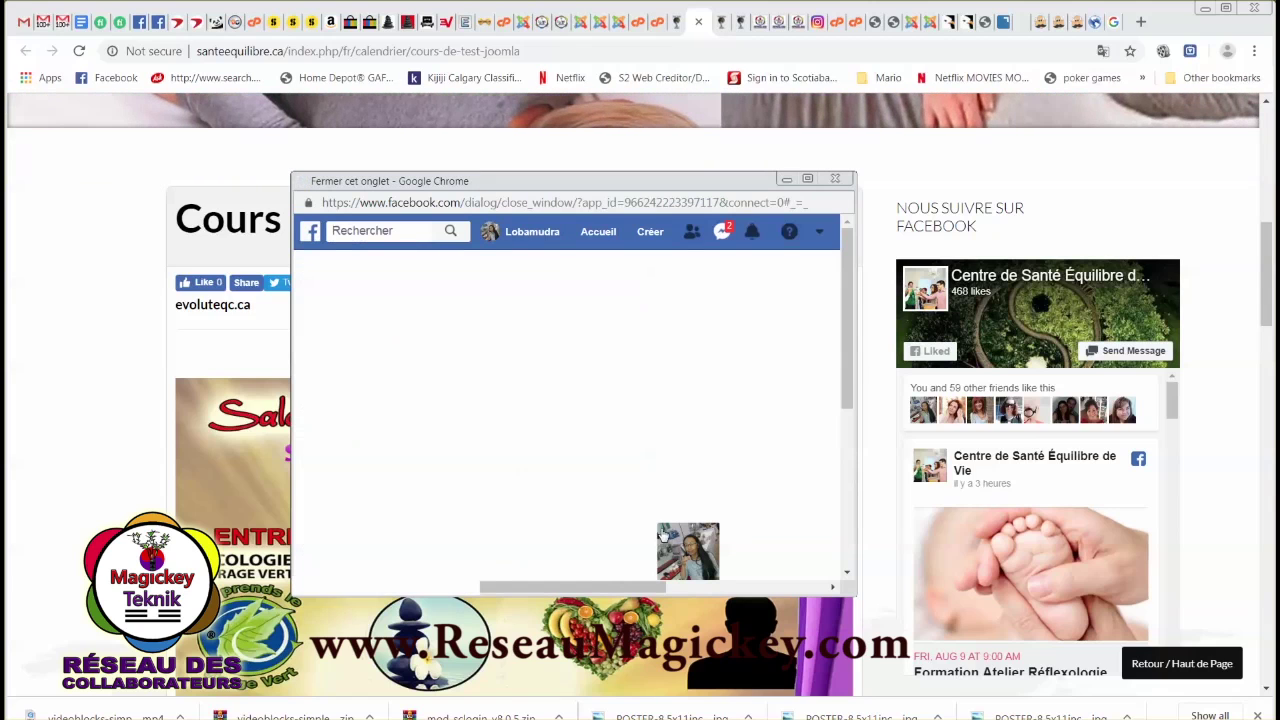
pyautogui.click(836, 180)
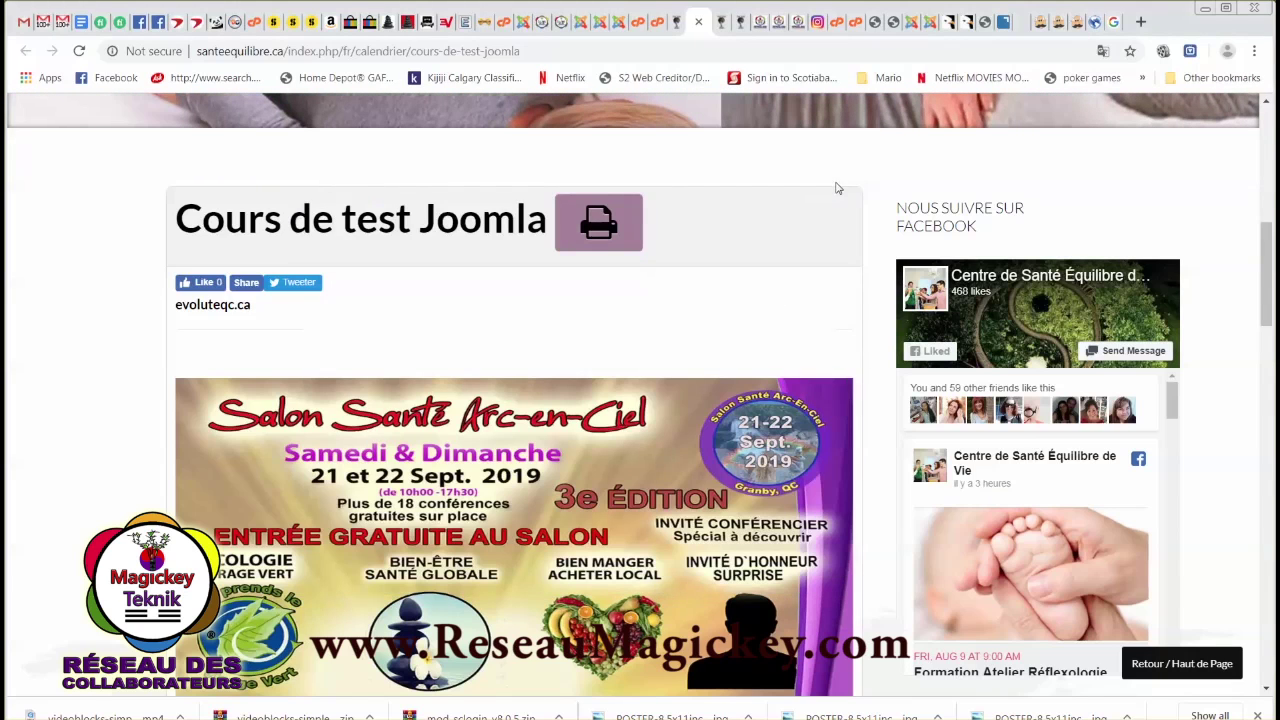
# Find the new post on the Facebook profile and open its cours-de-test-joomla link preview.
pyautogui.click(157, 24)
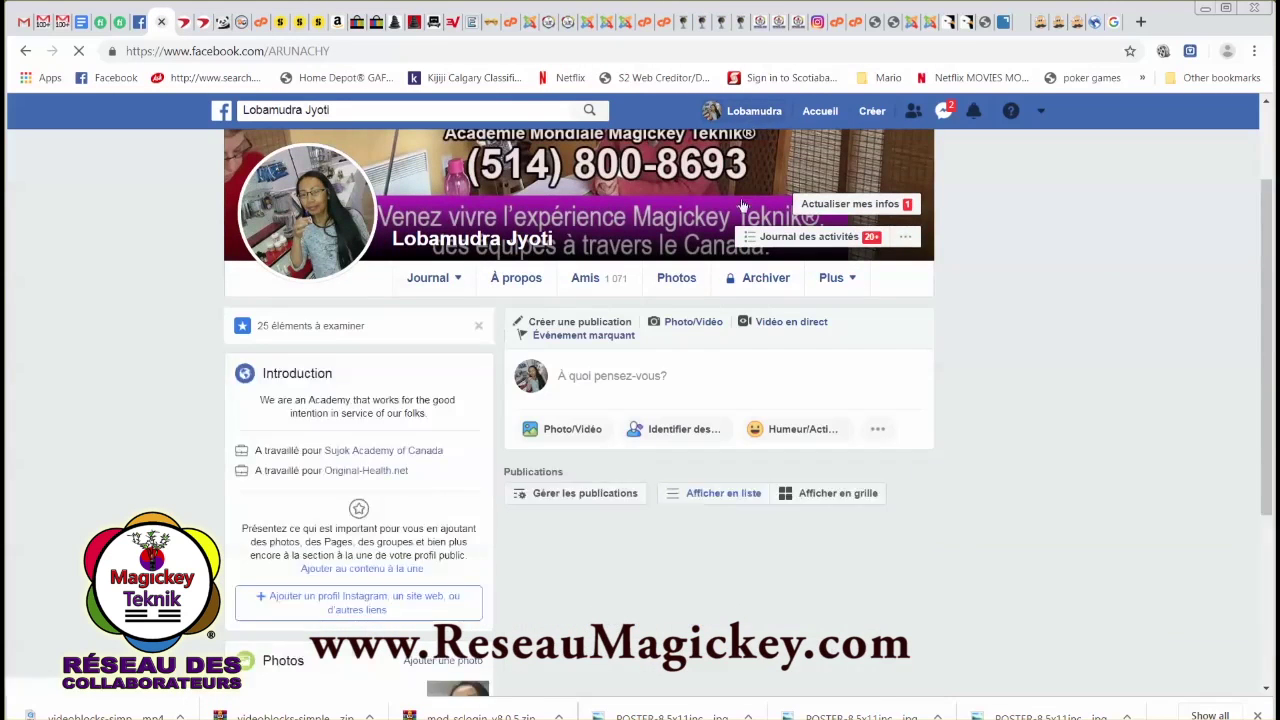
pyautogui.scroll(-1, 729, 520)
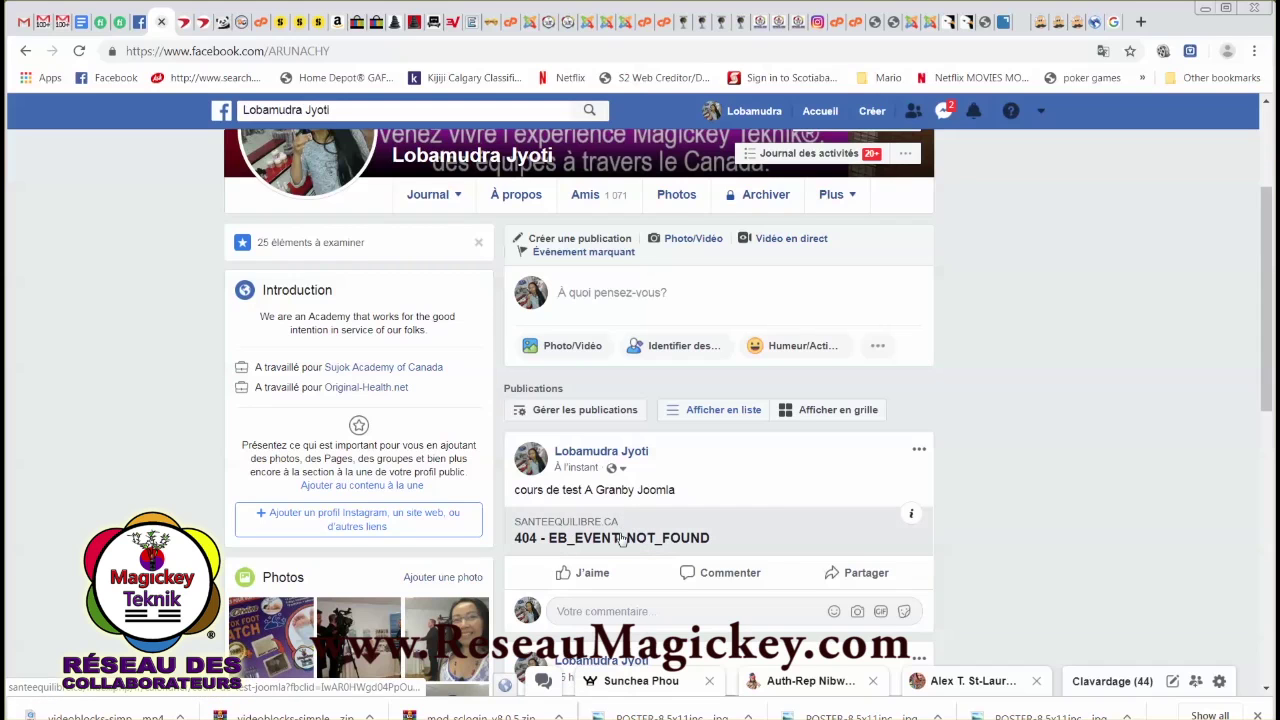
pyautogui.click(622, 540)
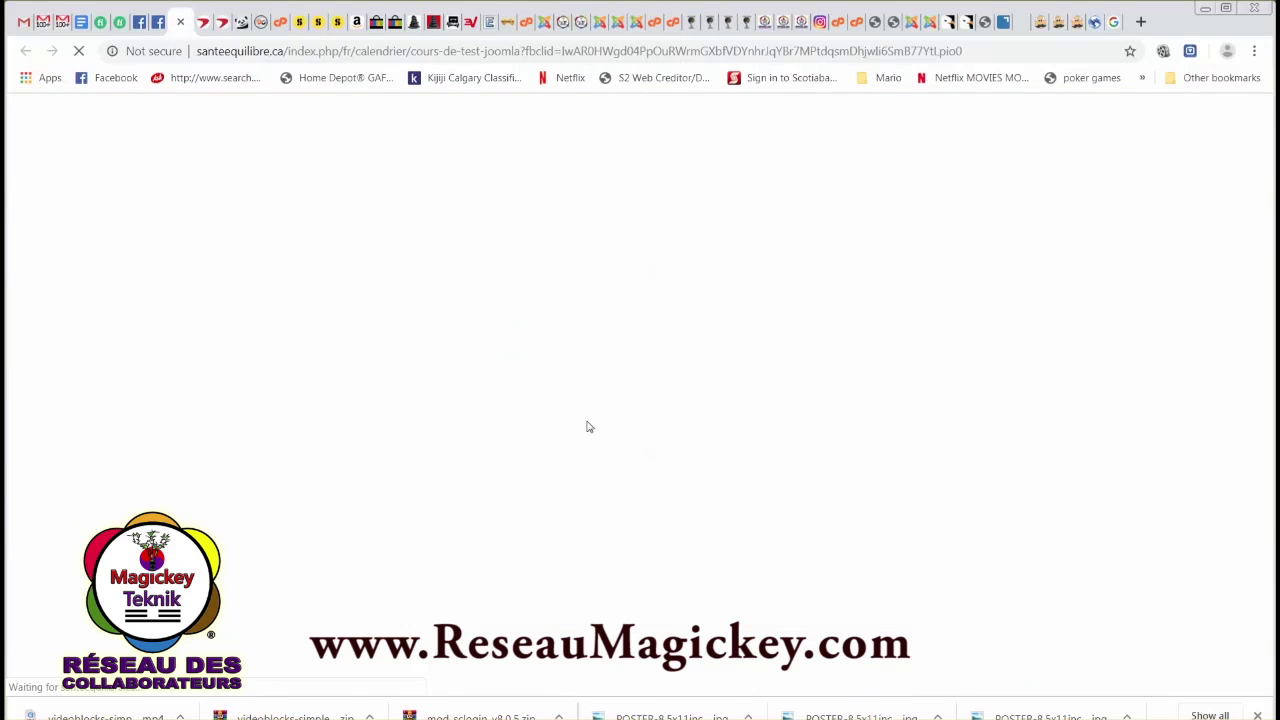
# Delete the Facebook test post whose event link preview showed 404 - EB_EVENT_NOT_FOUND.
pyautogui.scroll(-4, 671, 491)
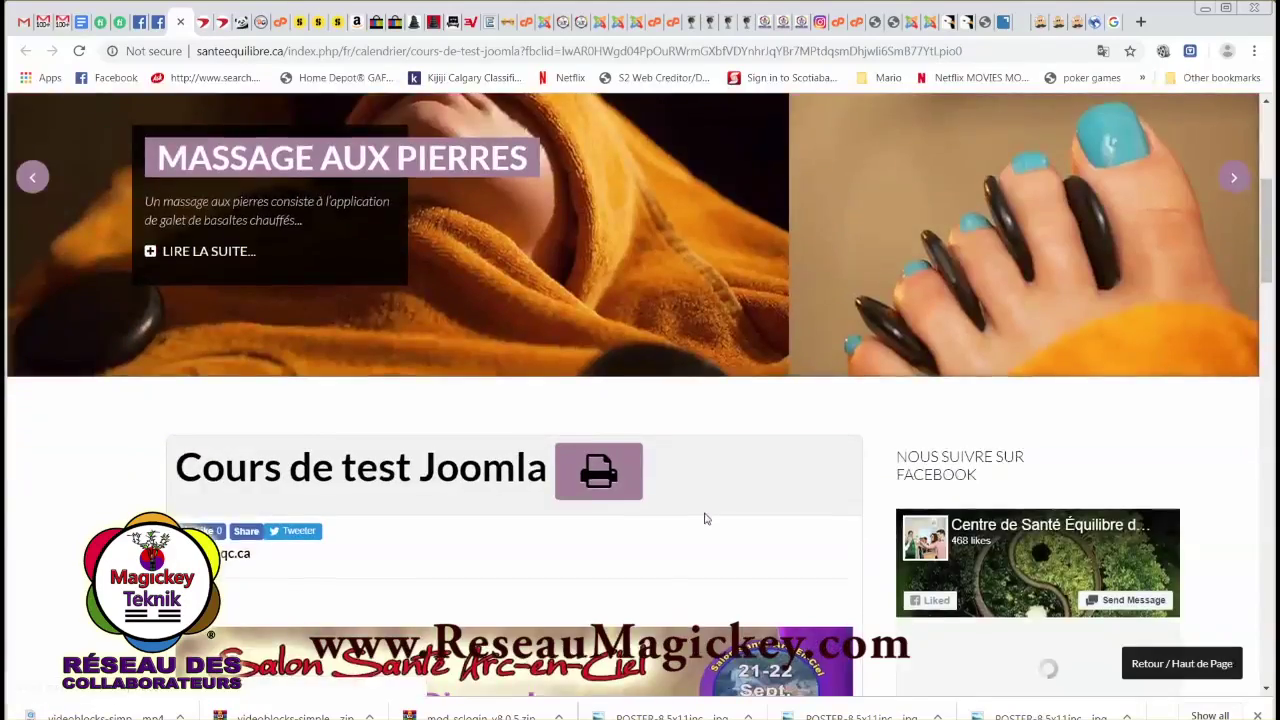
pyautogui.scroll(-10, 766, 532)
pyautogui.scroll(4, 560, 380)
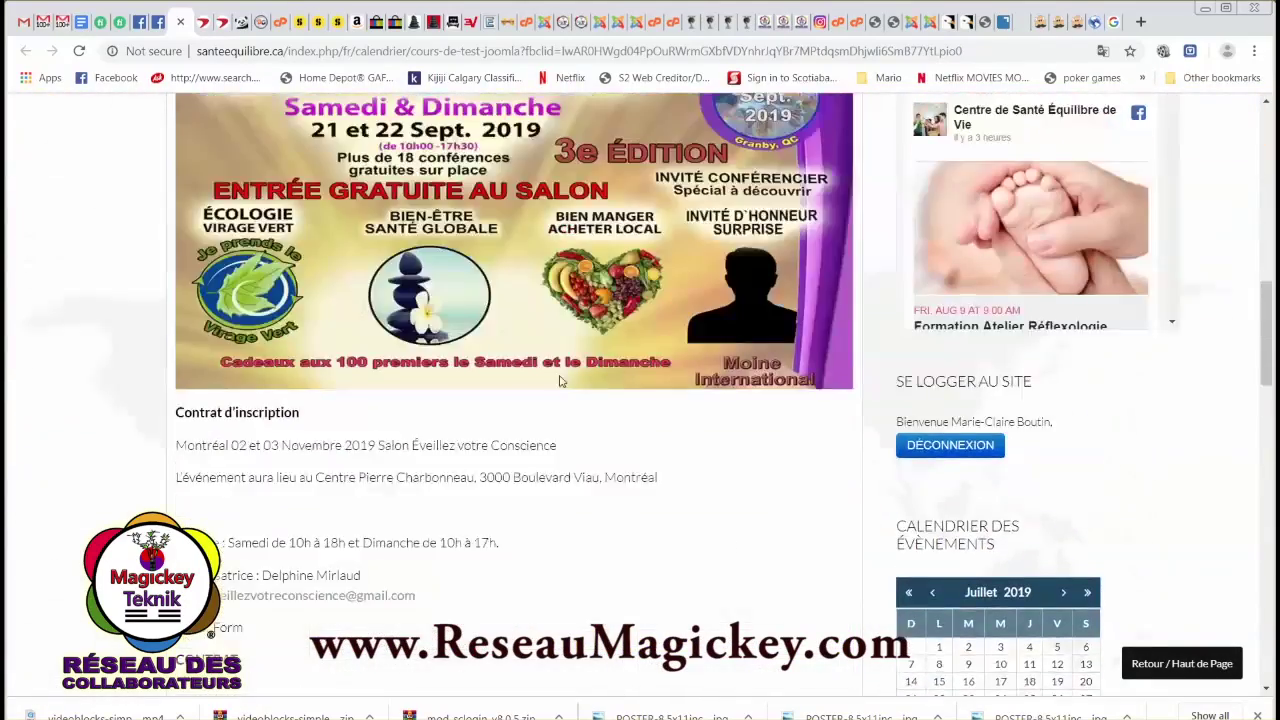
pyautogui.scroll(1, 560, 380)
pyautogui.click(157, 22)
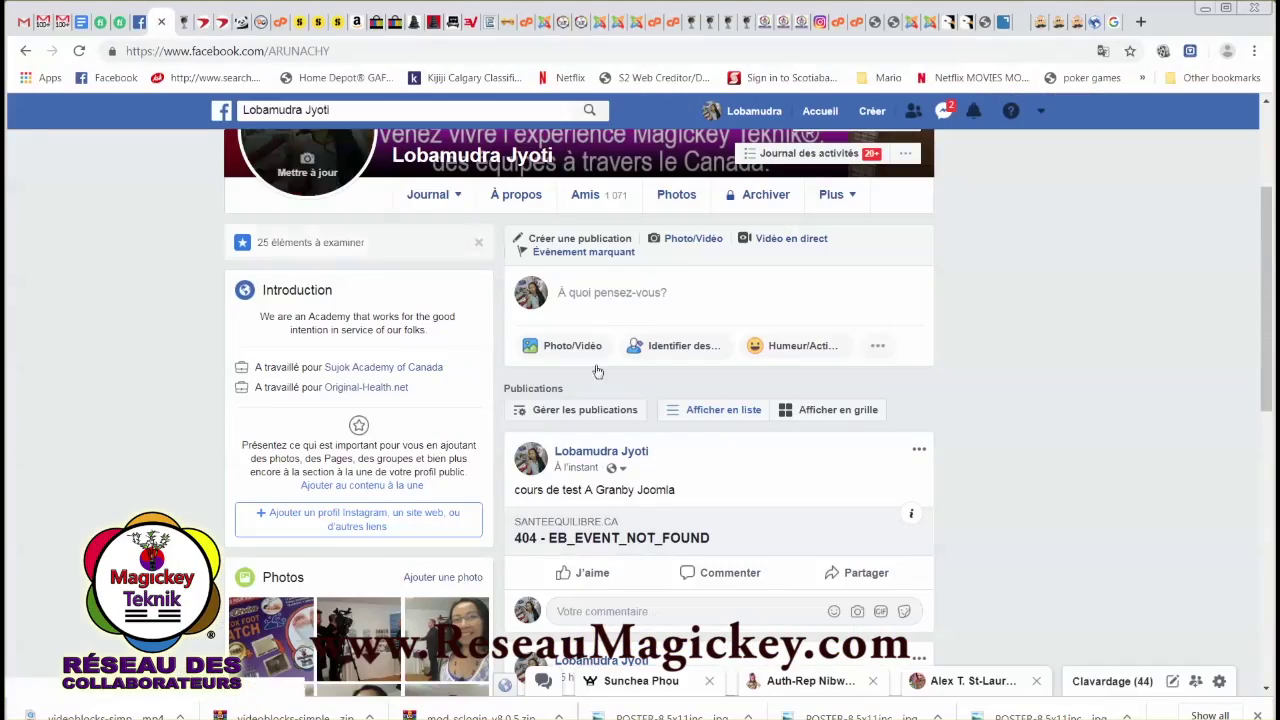
pyautogui.click(919, 451)
pyautogui.click(724, 409)
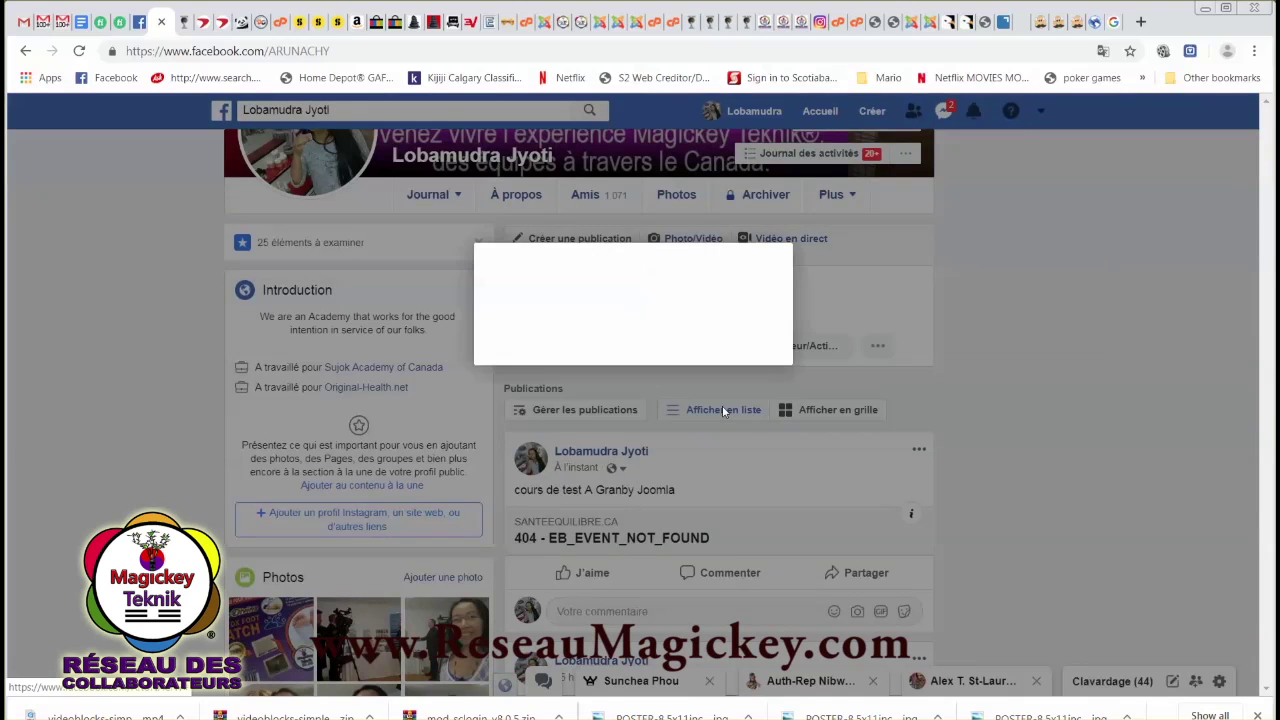
pyautogui.click(762, 378)
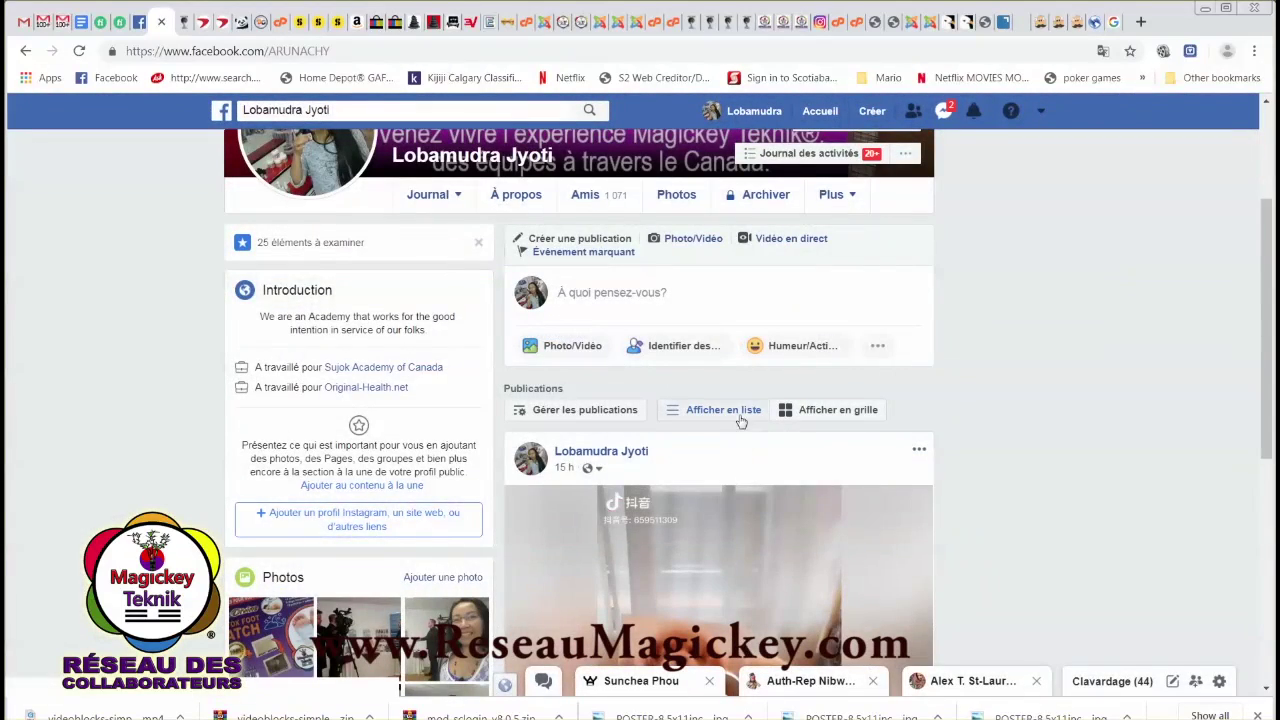
pyautogui.scroll(3, 351, 190)
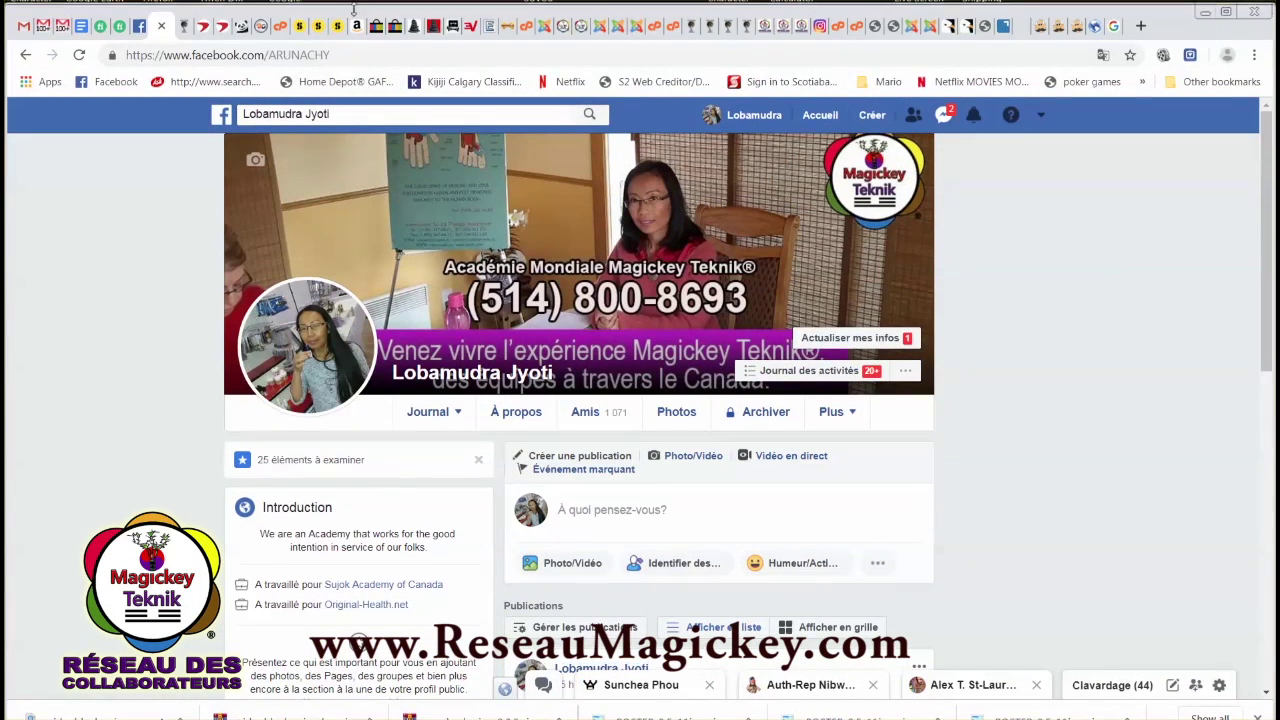
pyautogui.click(695, 27)
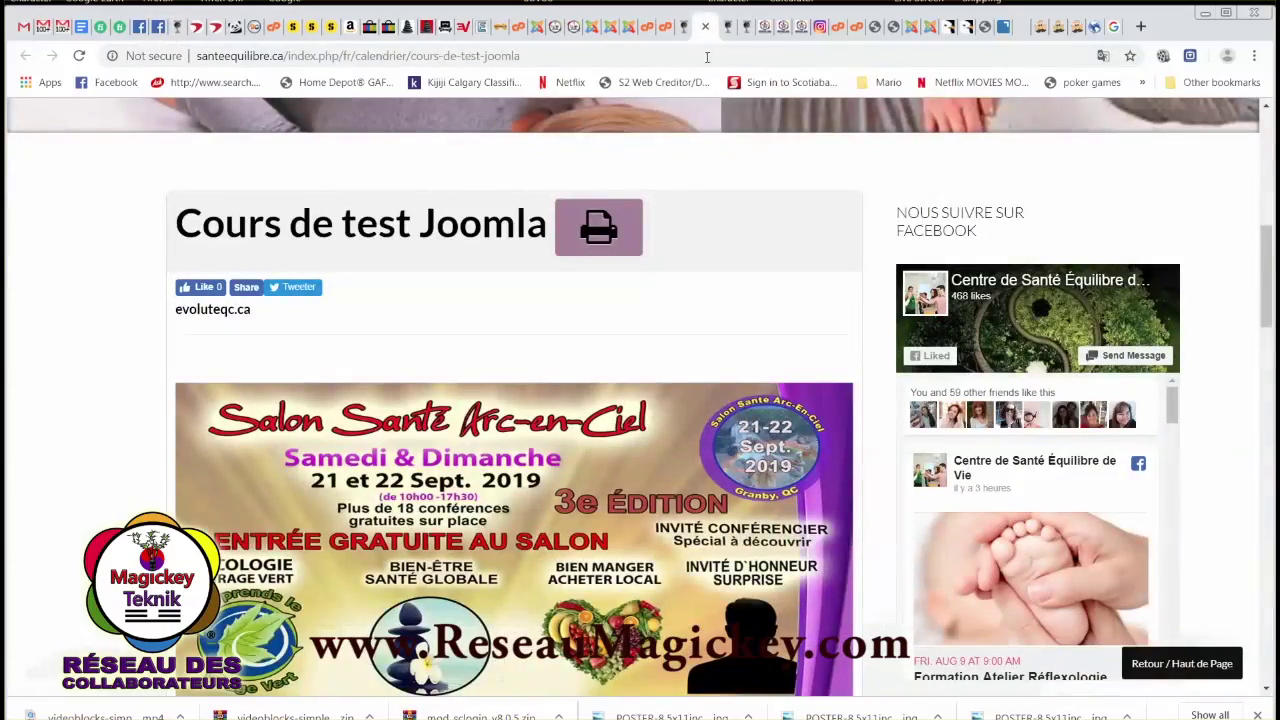
pyautogui.scroll(-4, 661, 393)
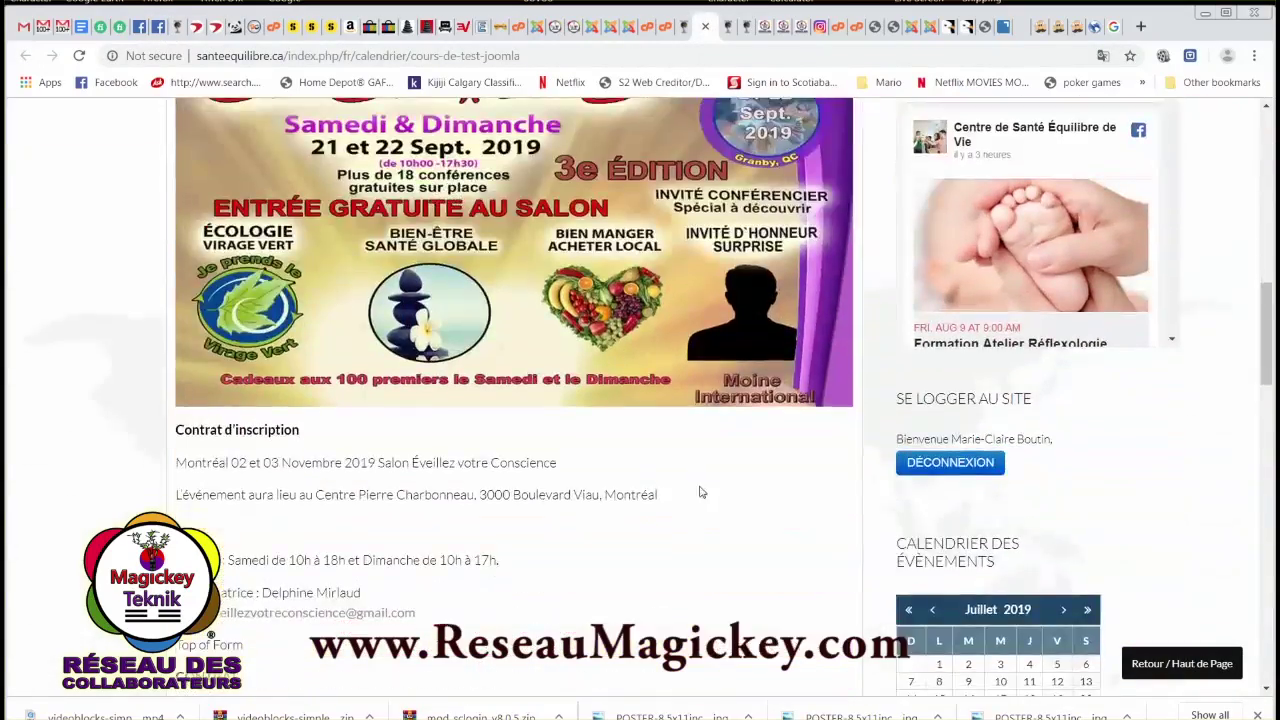
pyautogui.scroll(3, 607, 467)
pyautogui.scroll(2, 607, 467)
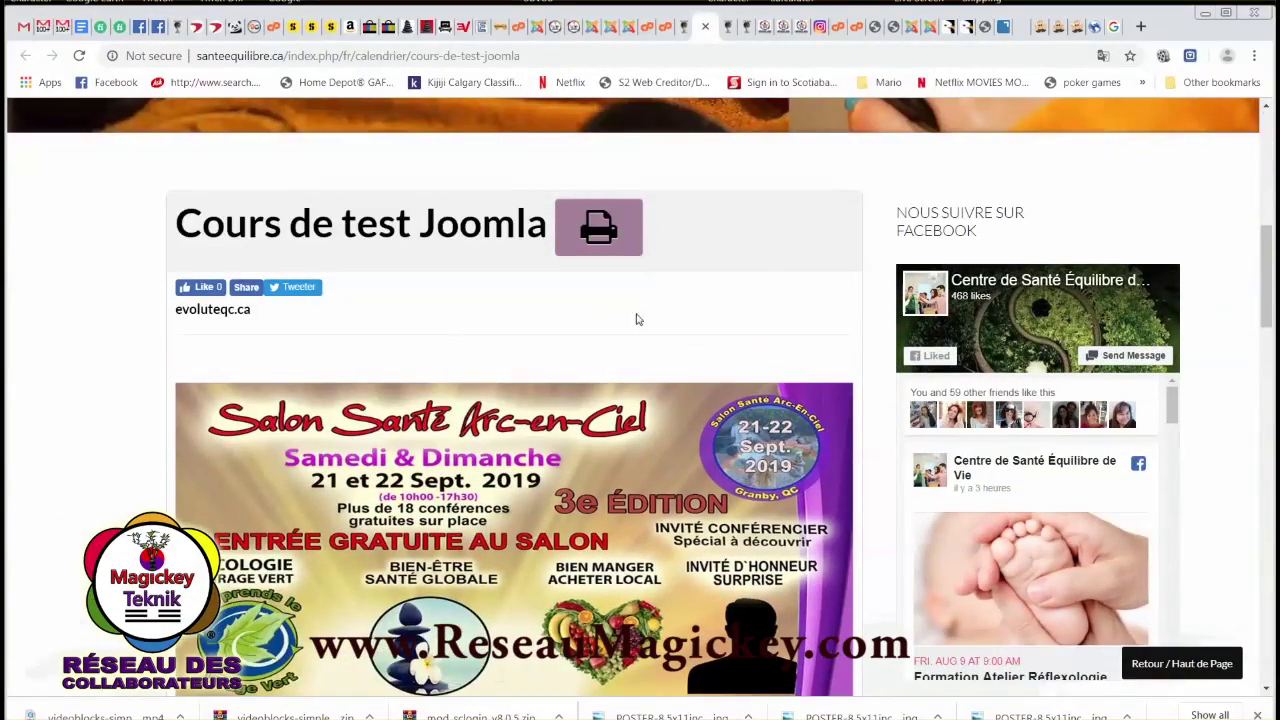
pyautogui.scroll(-1, 790, 395)
pyautogui.scroll(-3, 643, 476)
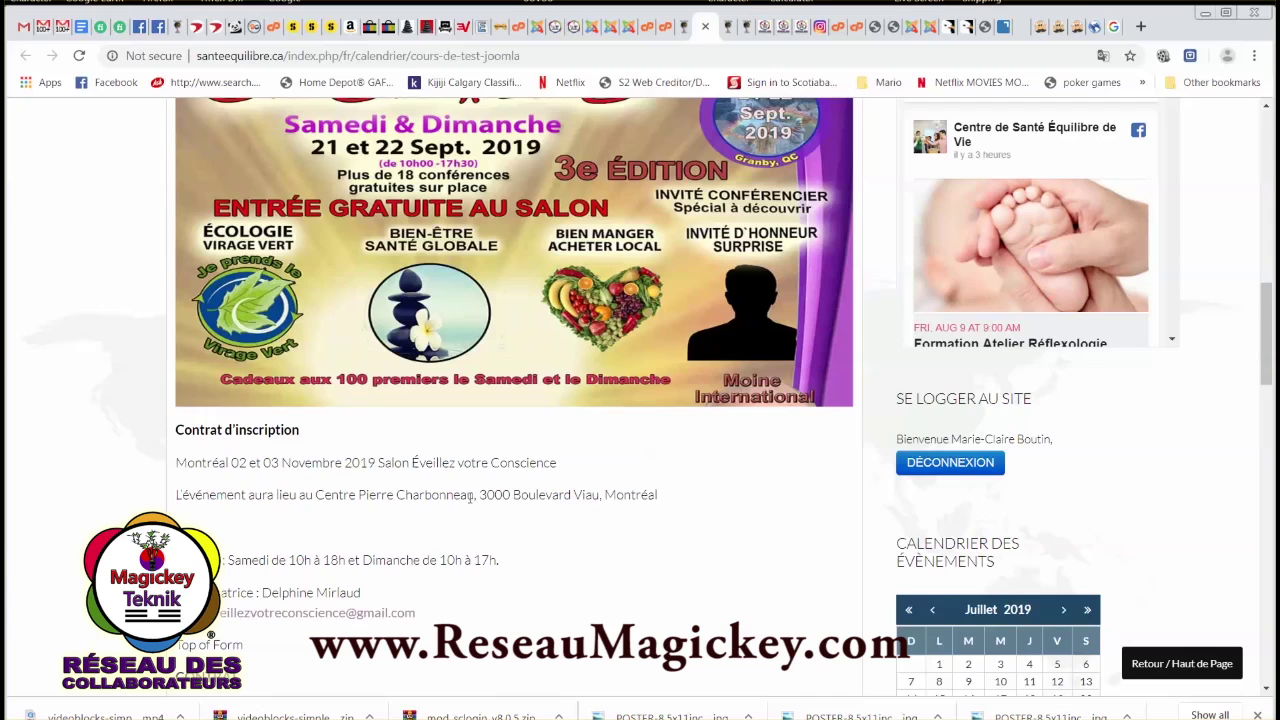
pyautogui.scroll(-2, 470, 497)
pyautogui.scroll(-5, 563, 526)
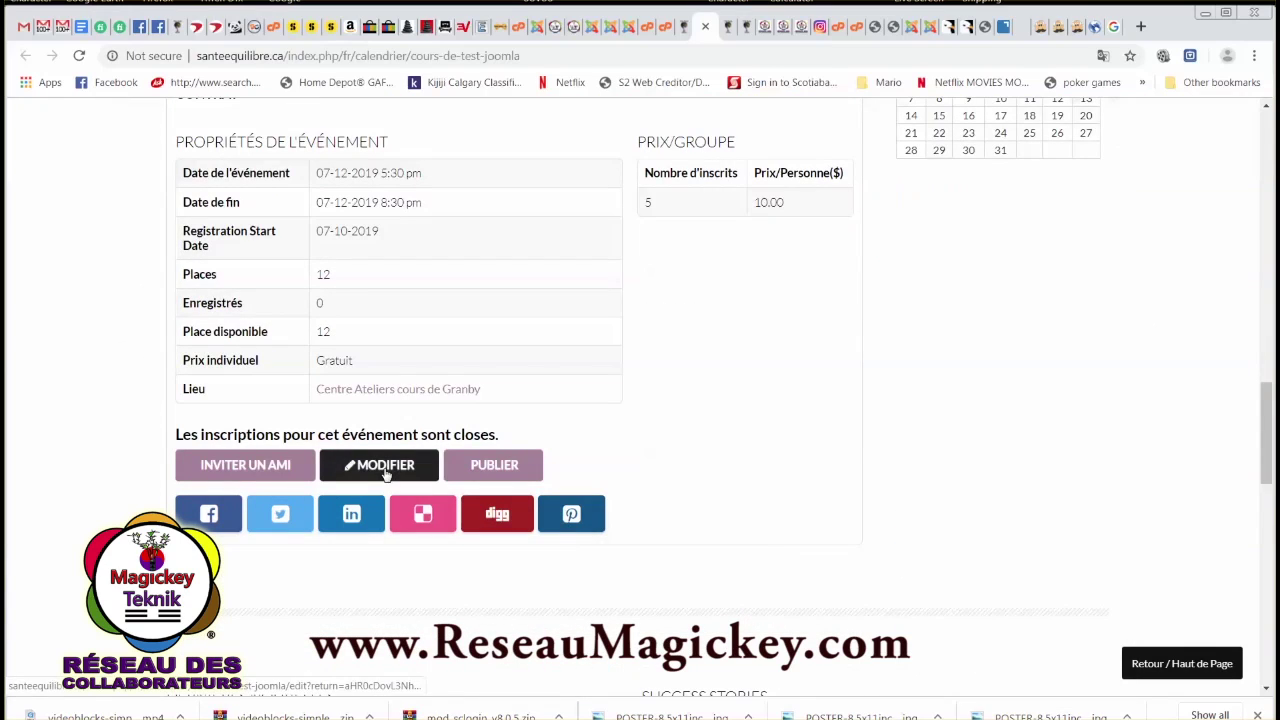
# Edit Cours de test Joomla, attach the 200x200px logo PNG as its thumbnail, and save.
pyautogui.click(386, 467)
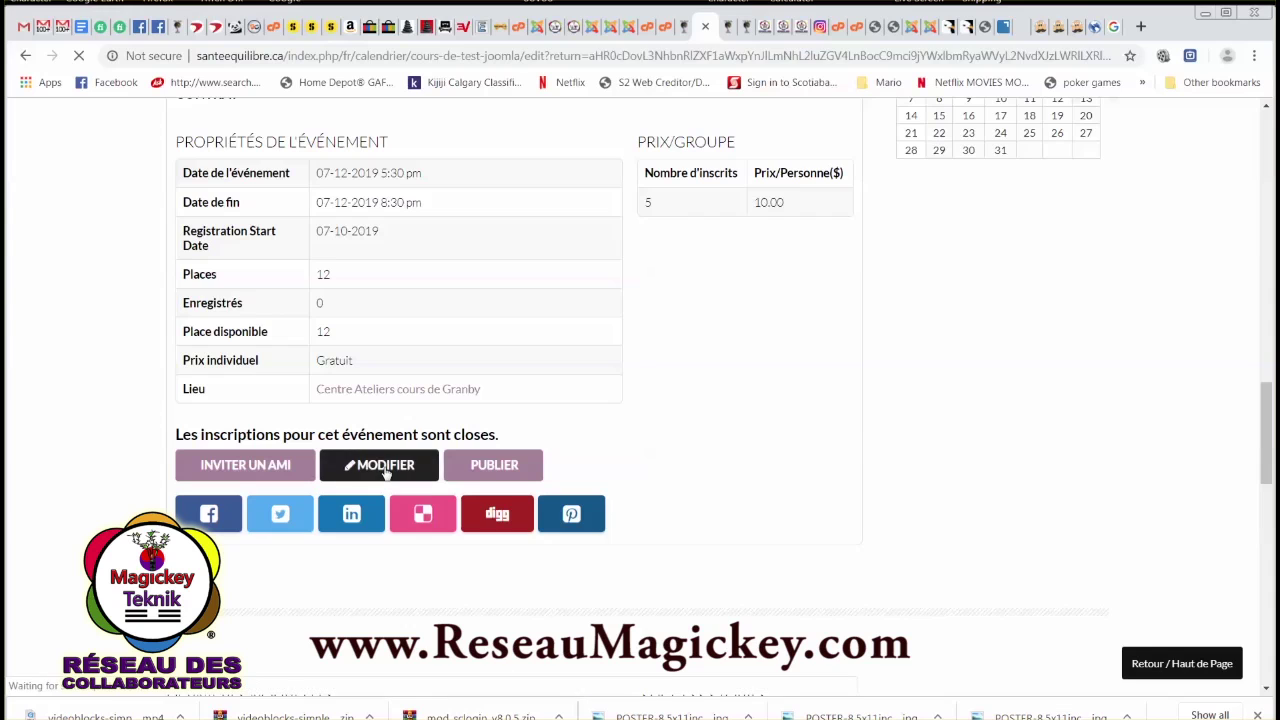
pyautogui.scroll(-5, 516, 457)
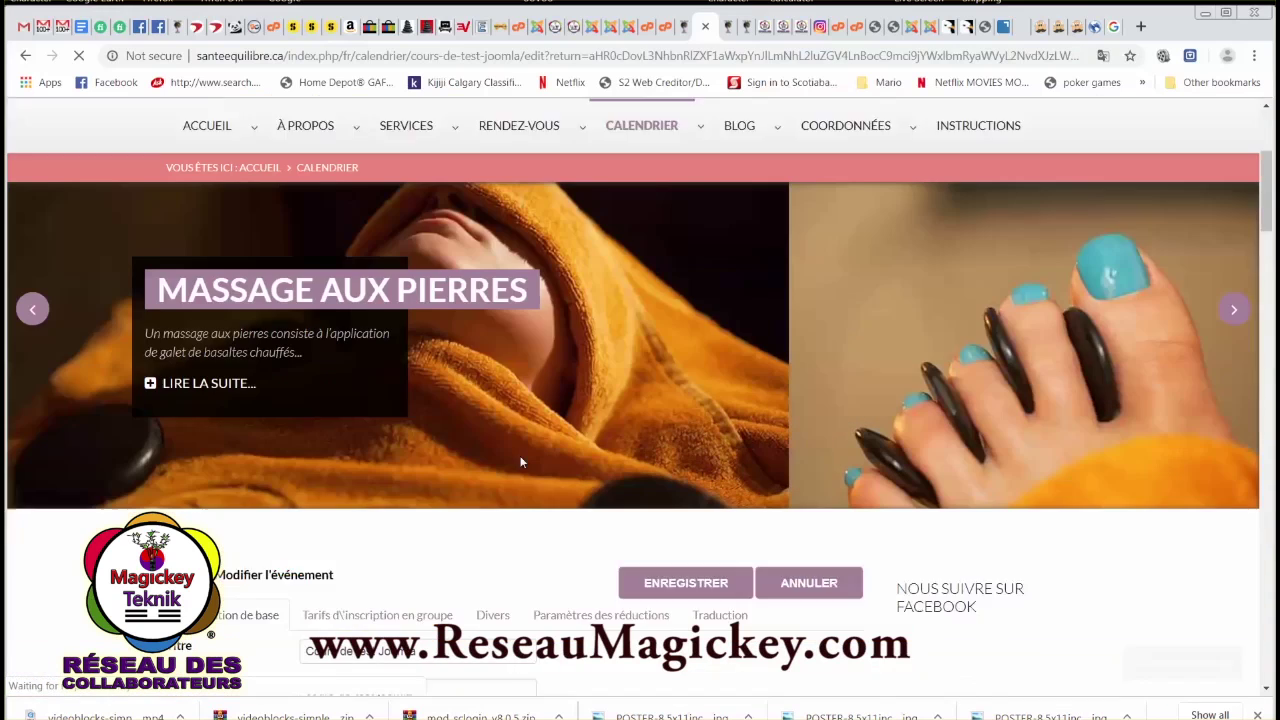
pyautogui.scroll(-3, 520, 461)
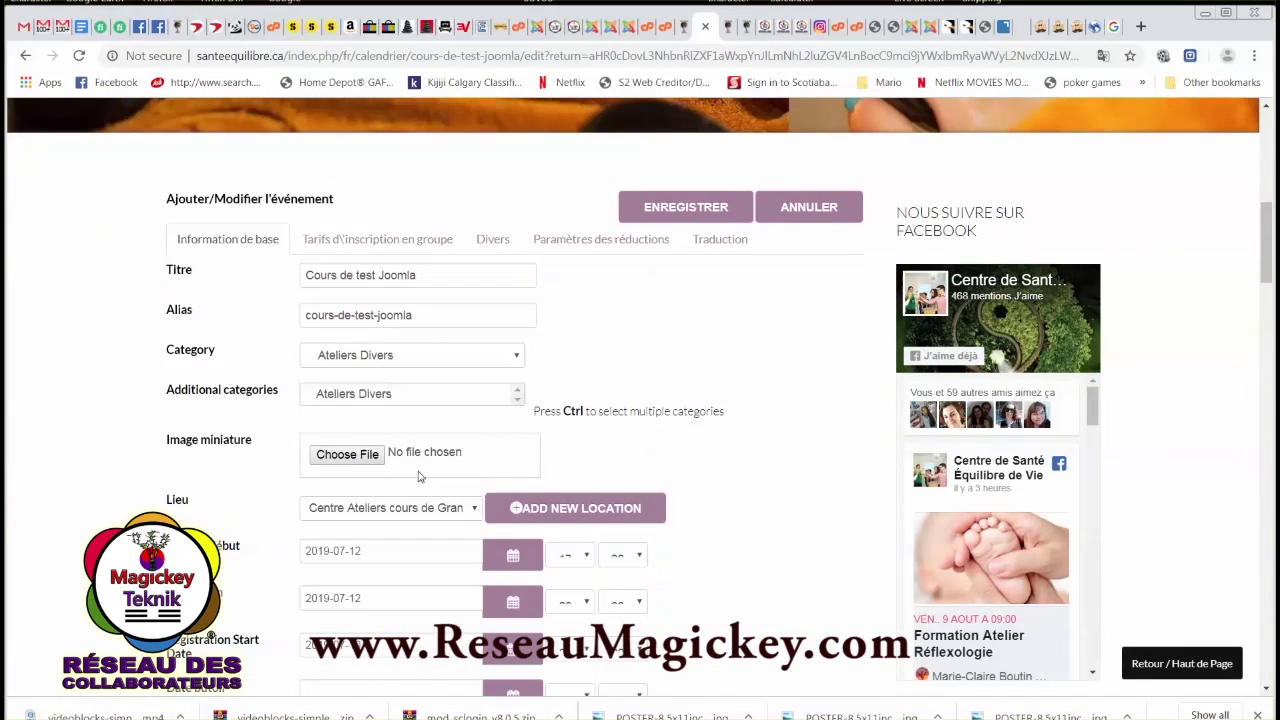
pyautogui.click(350, 460)
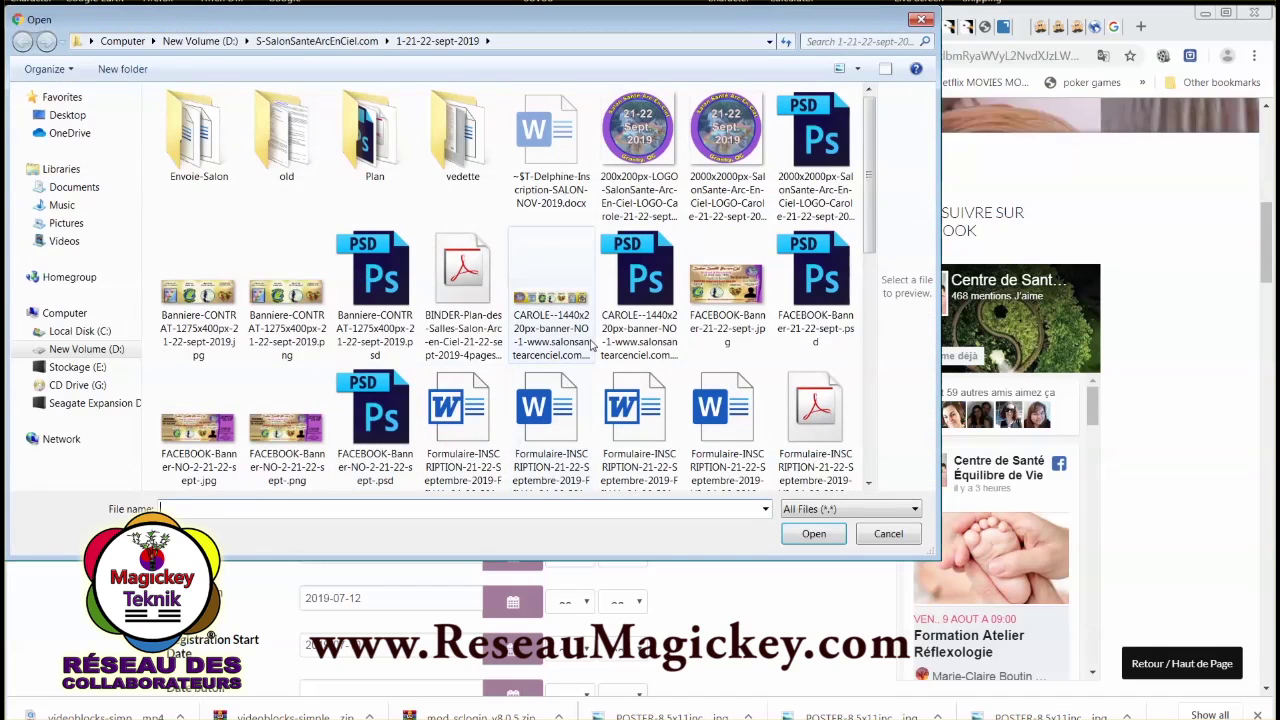
pyautogui.click(656, 145)
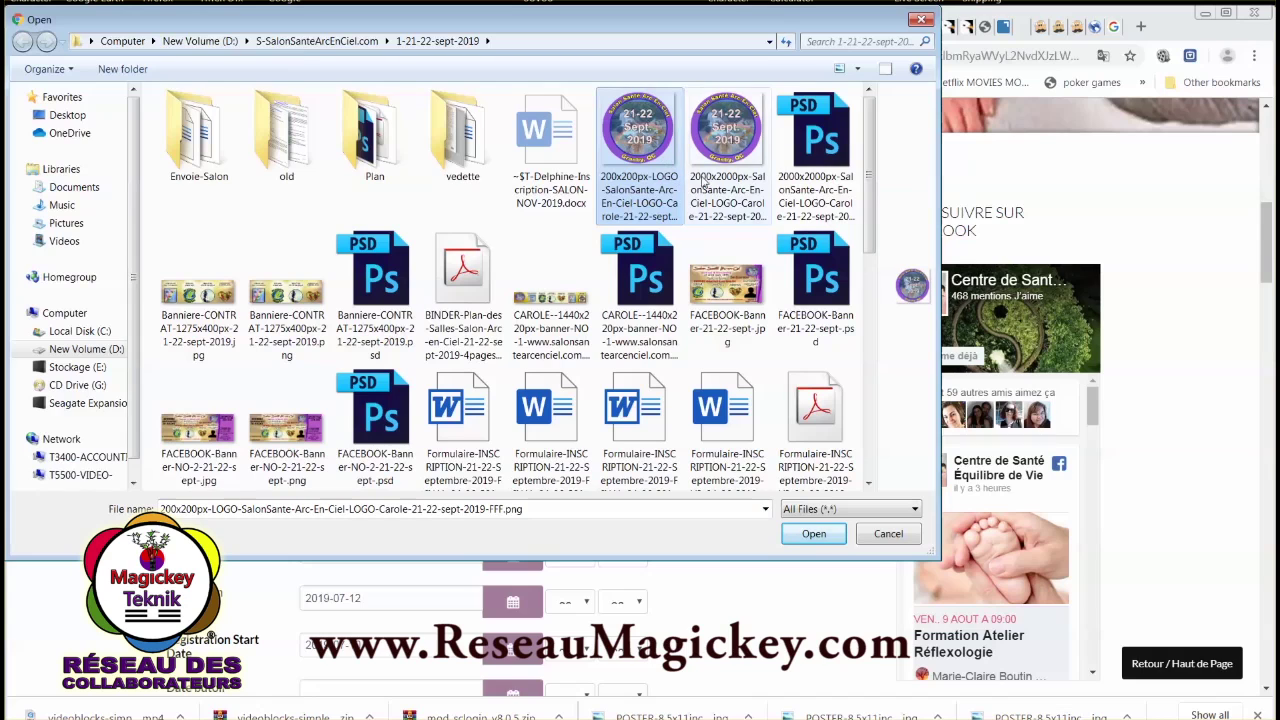
pyautogui.click(813, 535)
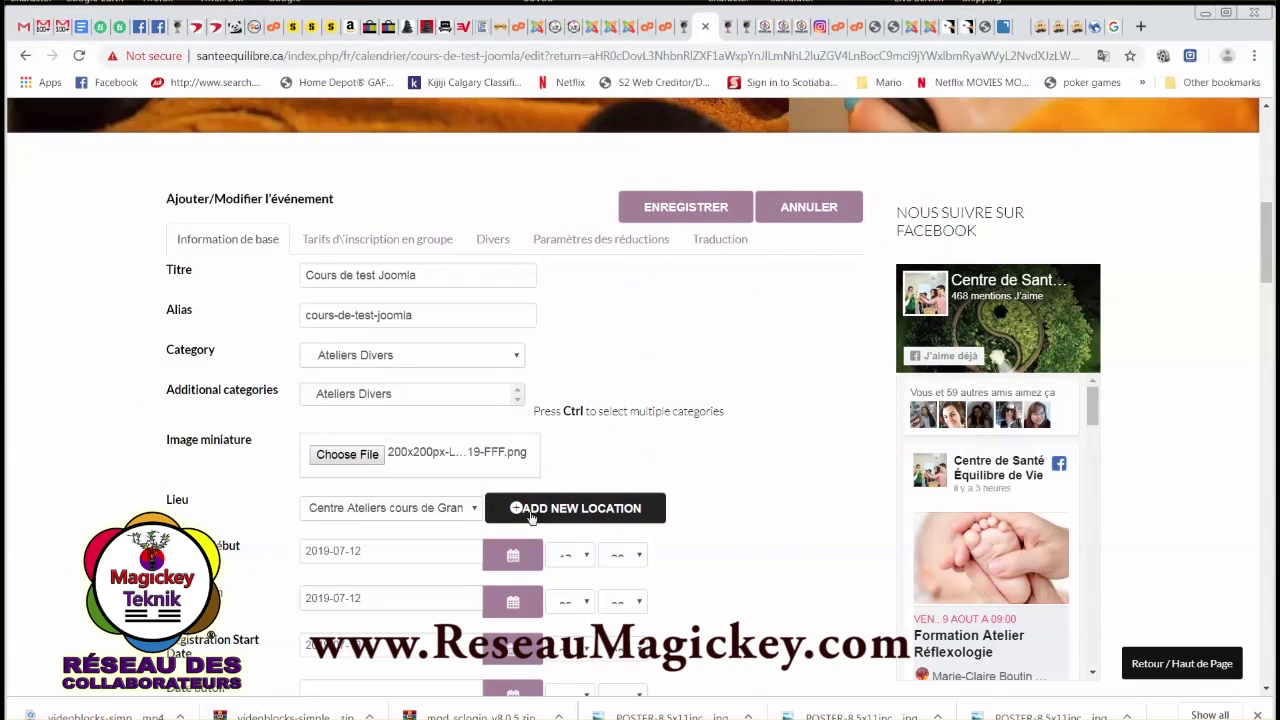
pyautogui.click(678, 210)
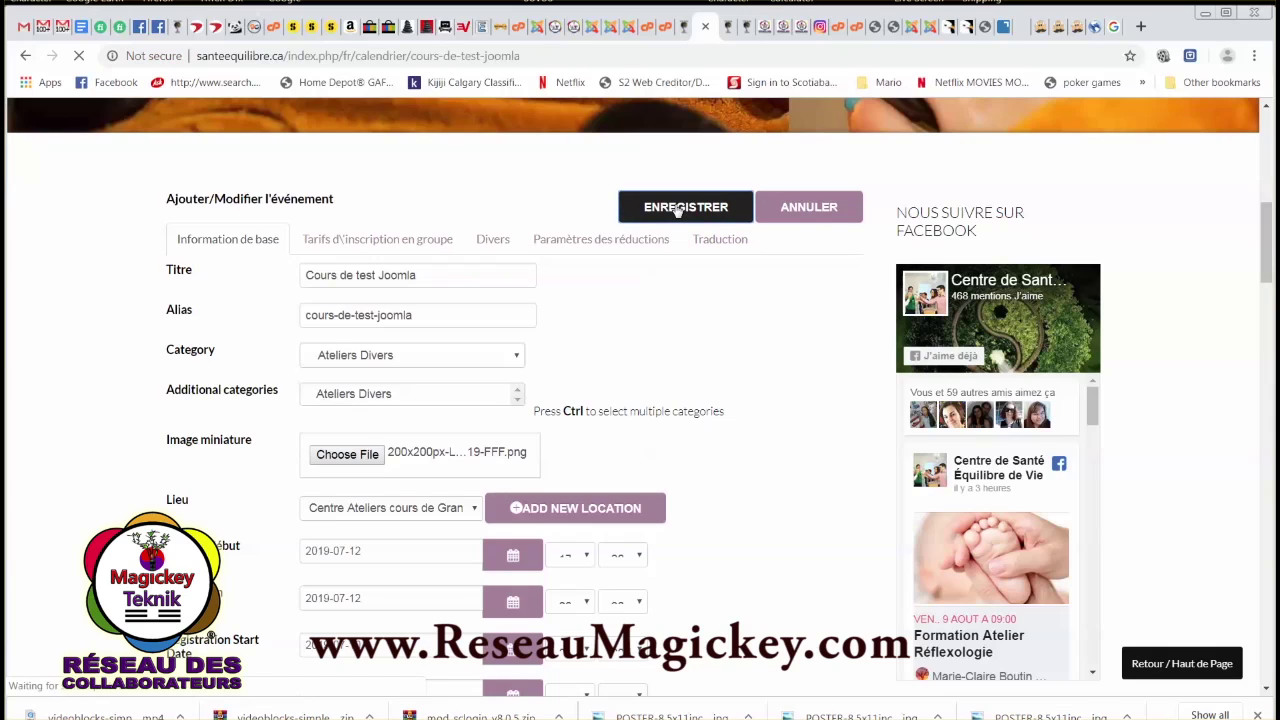
# Scroll through the saved event page: 'Événement enregistré avec succès' message, poster and properties table.
pyautogui.scroll(-5, 575, 480)
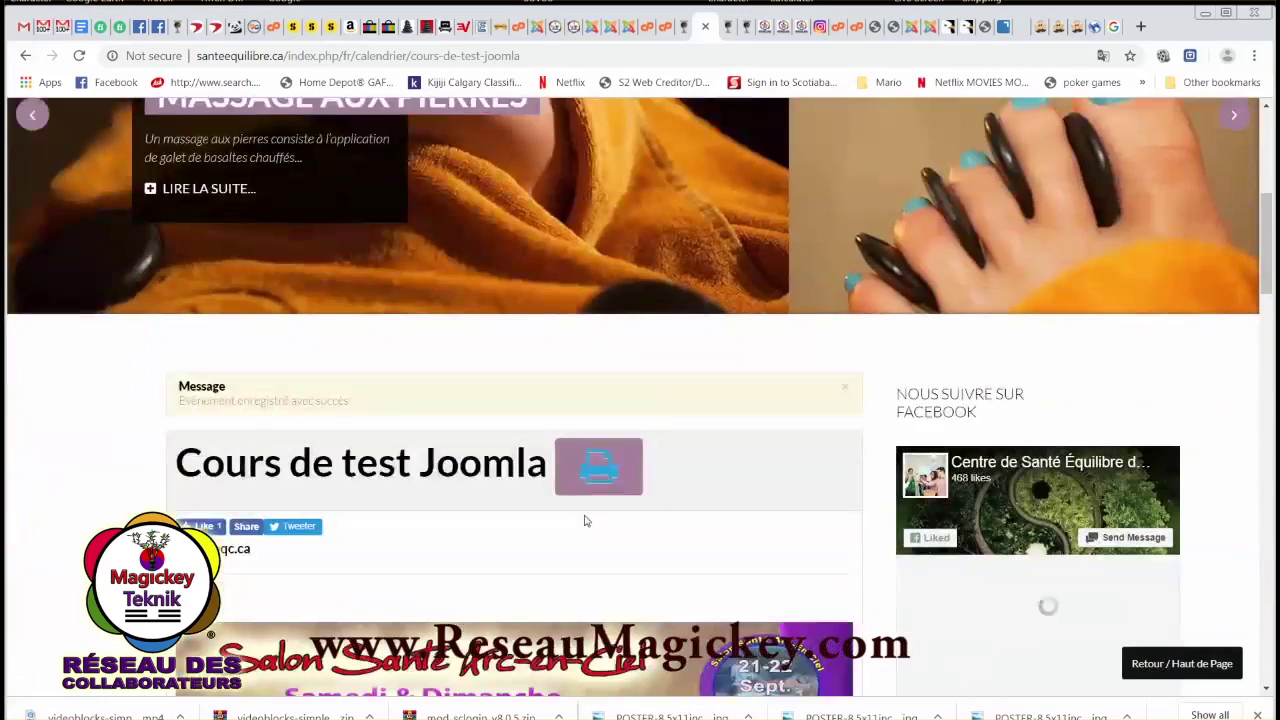
pyautogui.scroll(-3, 585, 520)
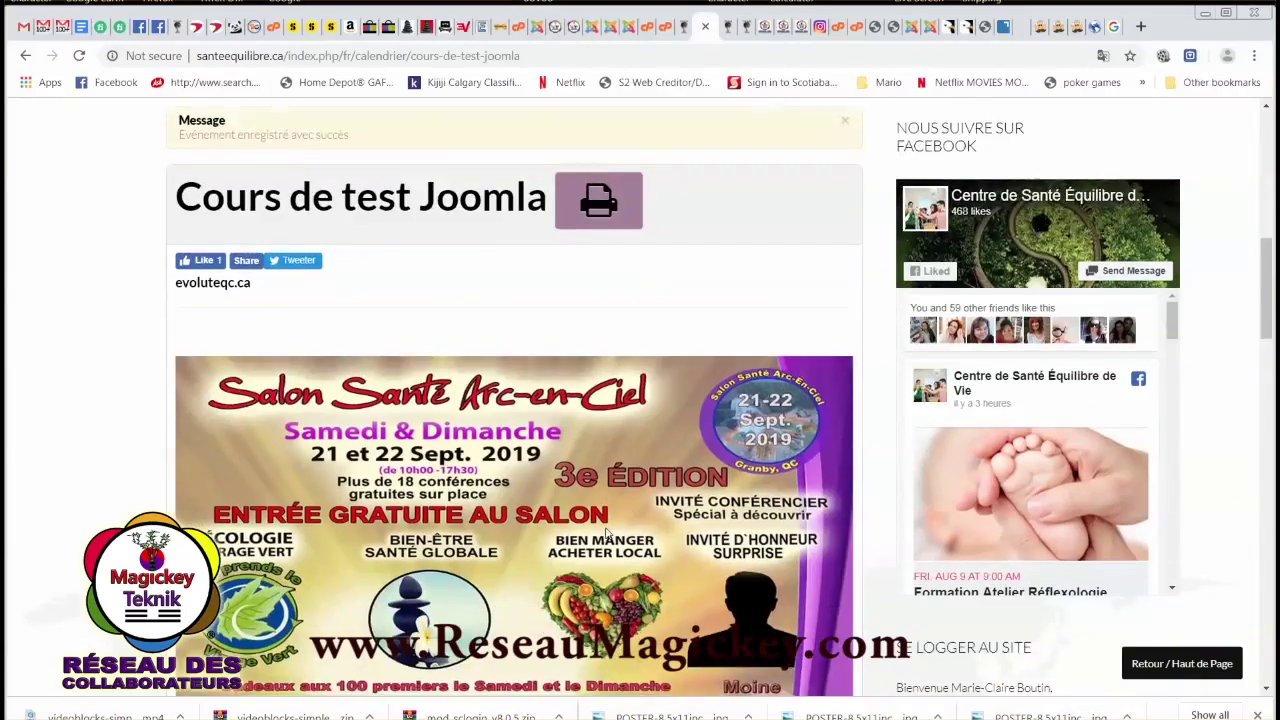
pyautogui.scroll(-9, 607, 533)
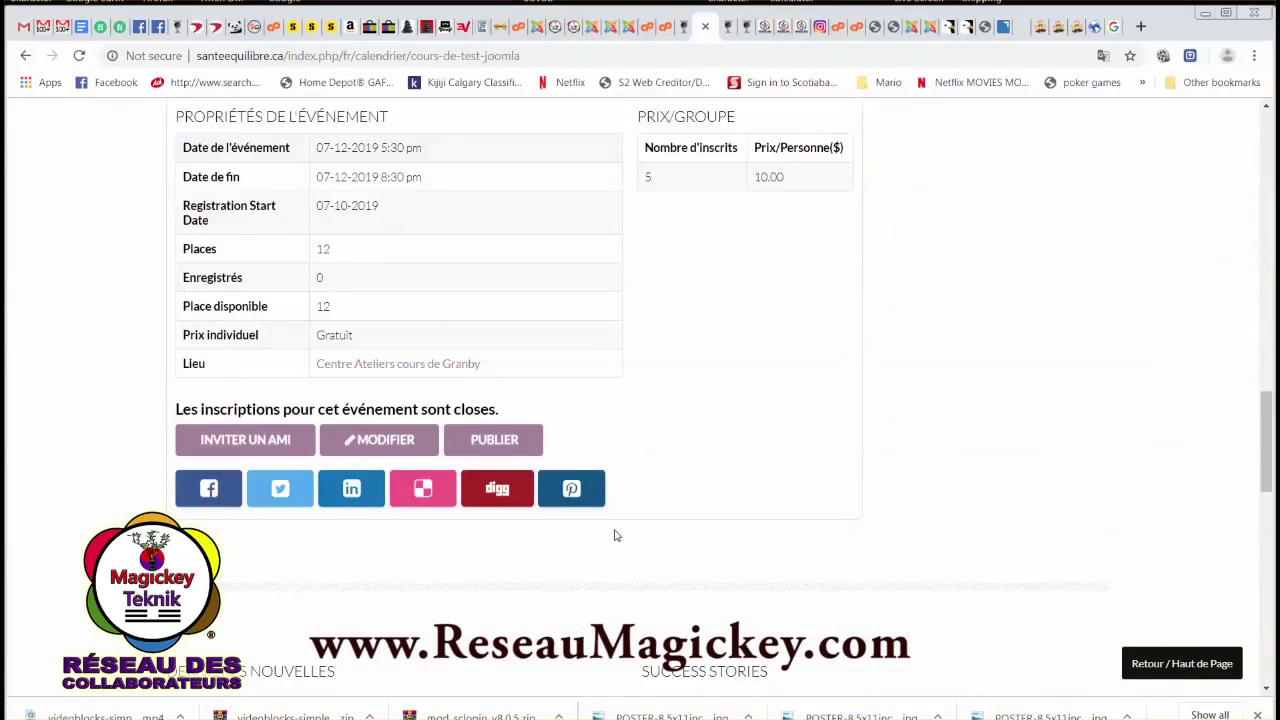
pyautogui.scroll(8, 629, 521)
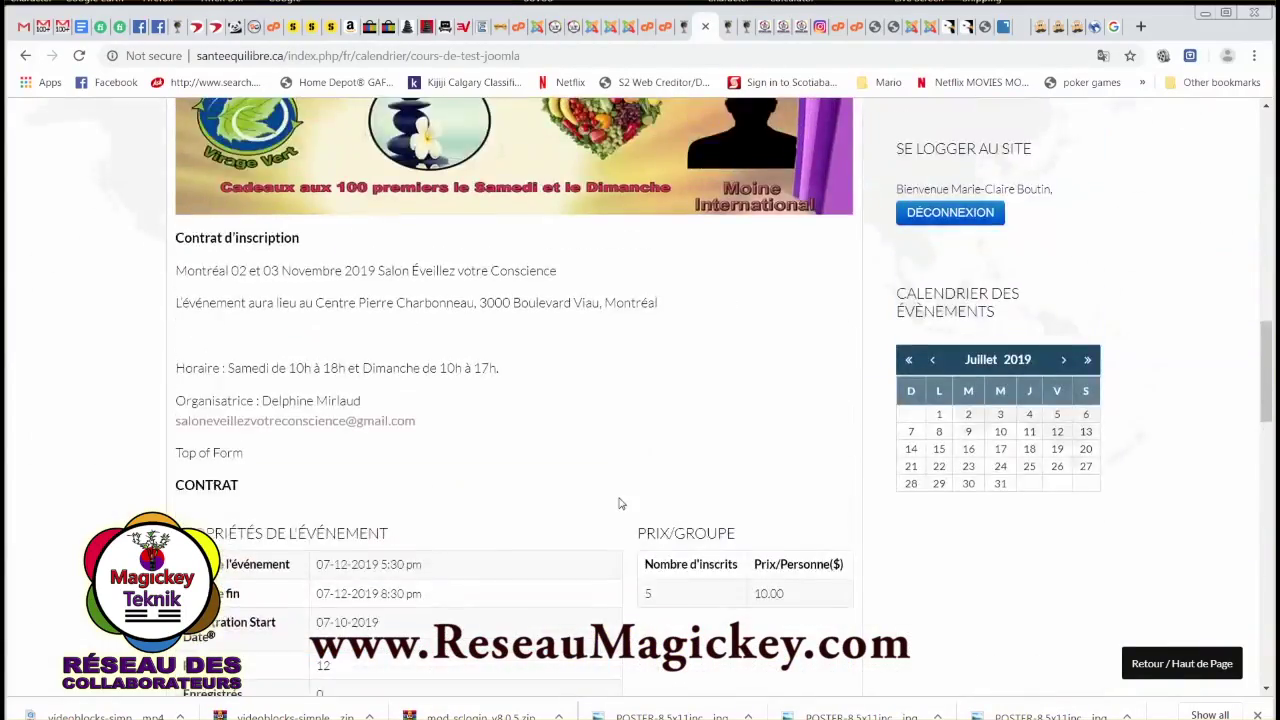
pyautogui.scroll(3, 610, 470)
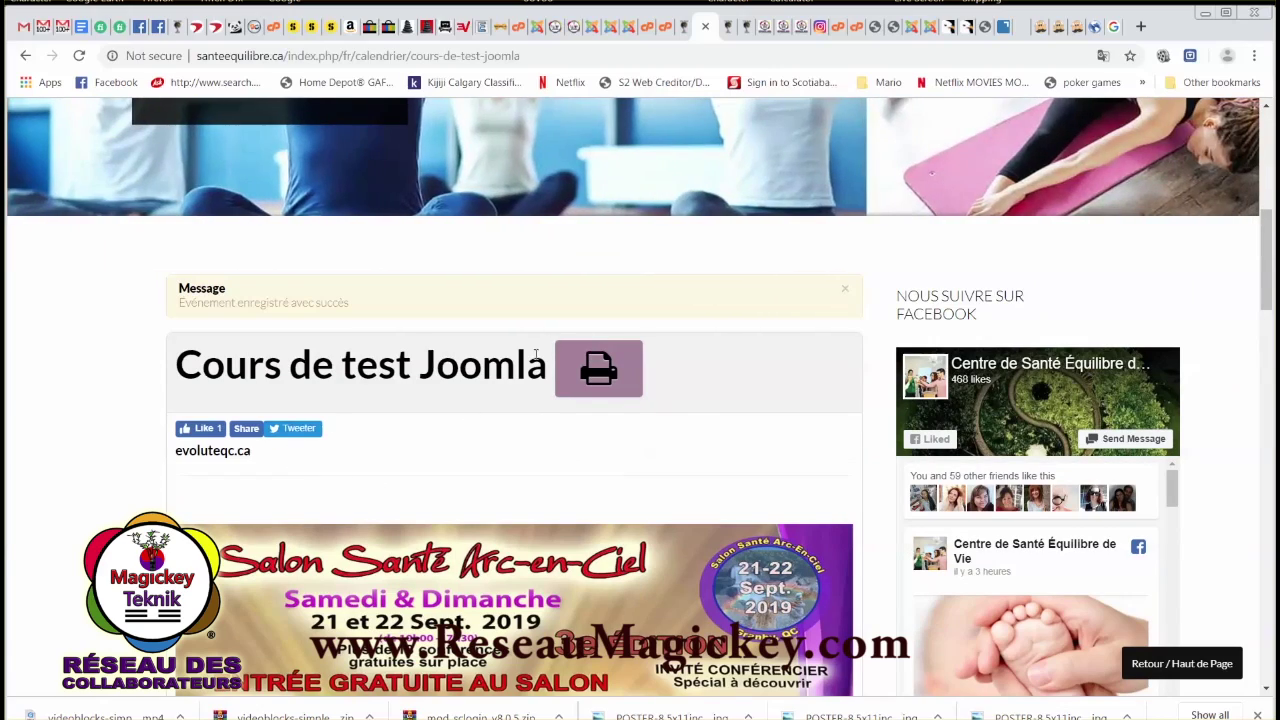
pyautogui.scroll(3, 535, 360)
pyautogui.scroll(-4, 750, 546)
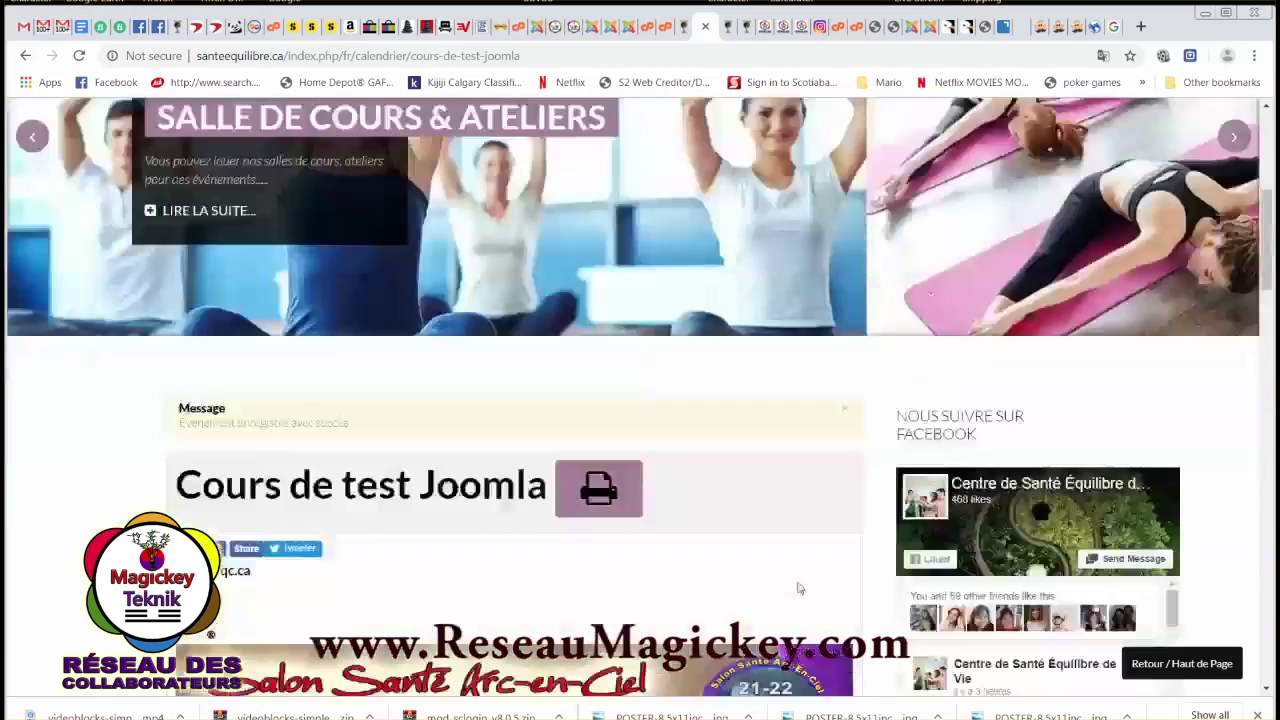
pyautogui.scroll(7, 581, 374)
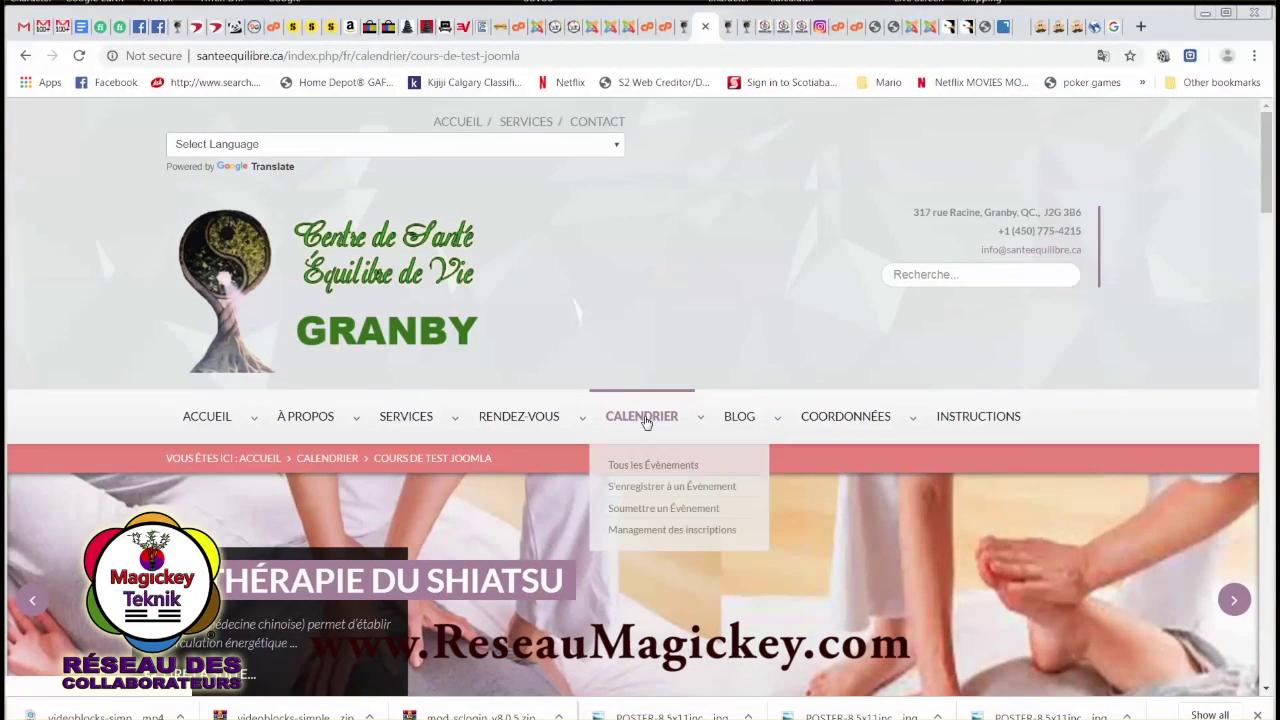
# Open the CALENDRIER page and scroll to the July 2019 month grid.
pyautogui.click(645, 422)
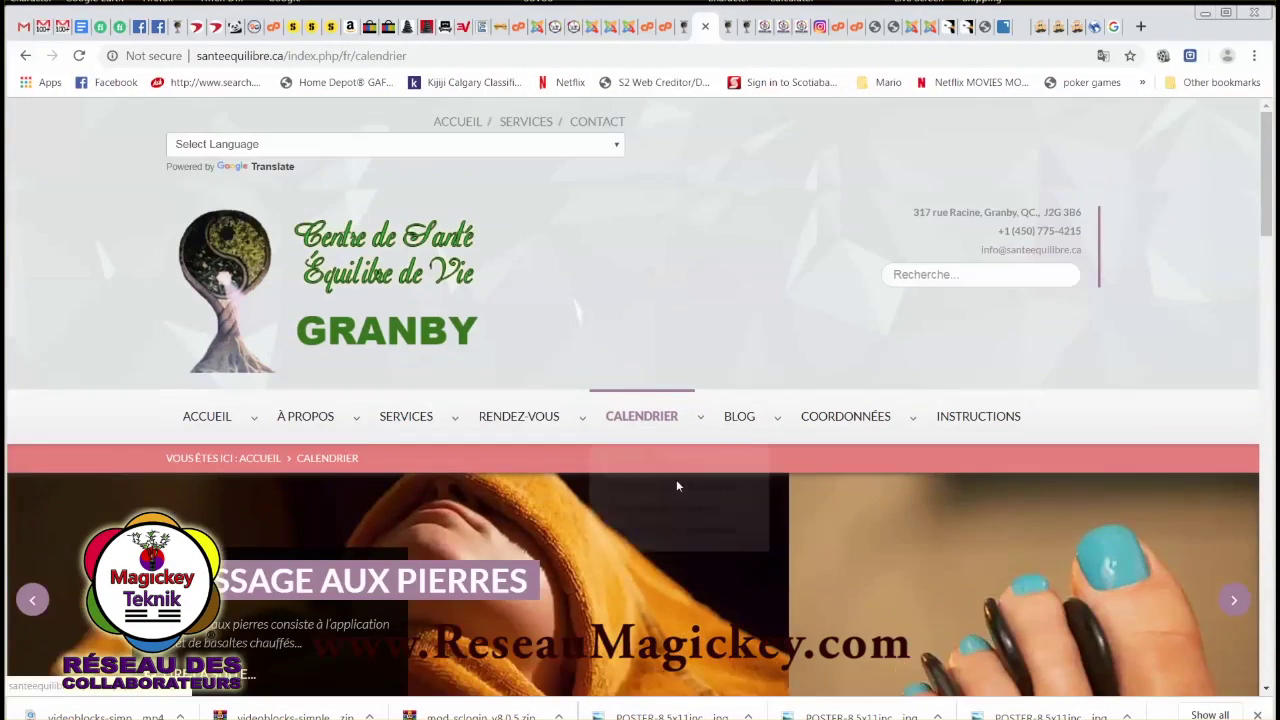
pyautogui.scroll(-3, 662, 535)
pyautogui.scroll(-5, 512, 578)
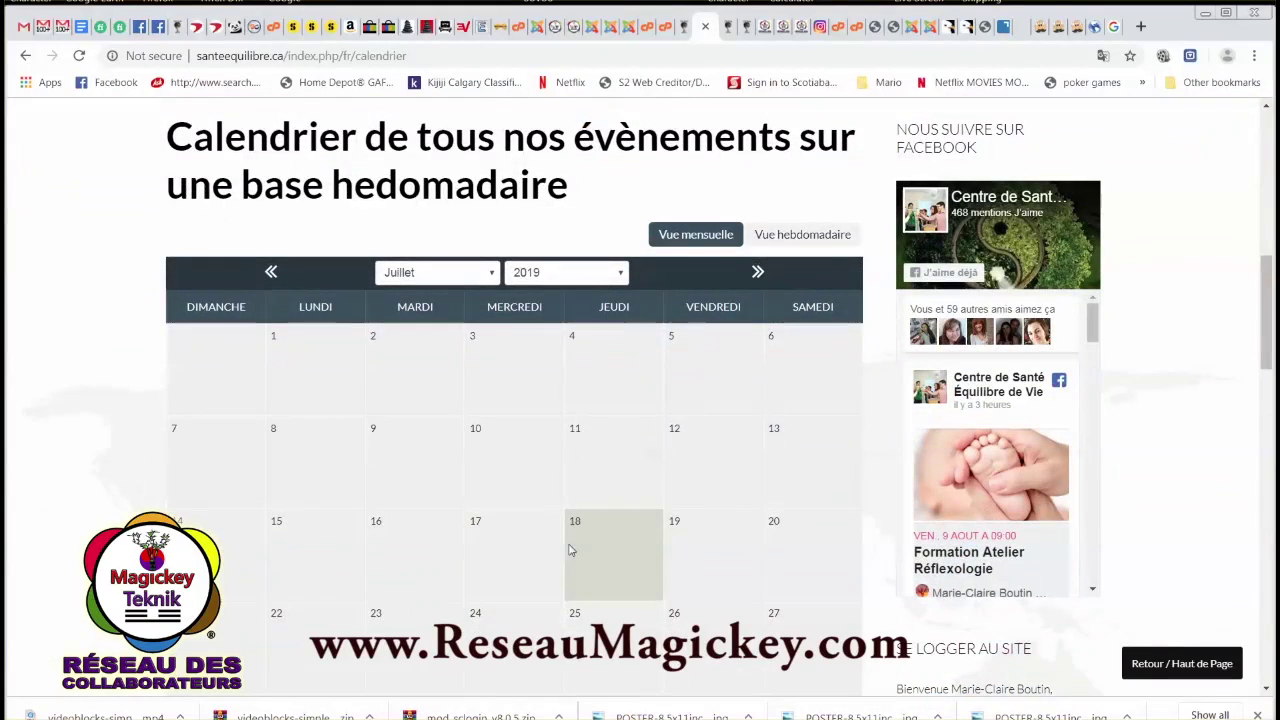
pyautogui.scroll(-2, 676, 630)
pyautogui.scroll(-1, 676, 630)
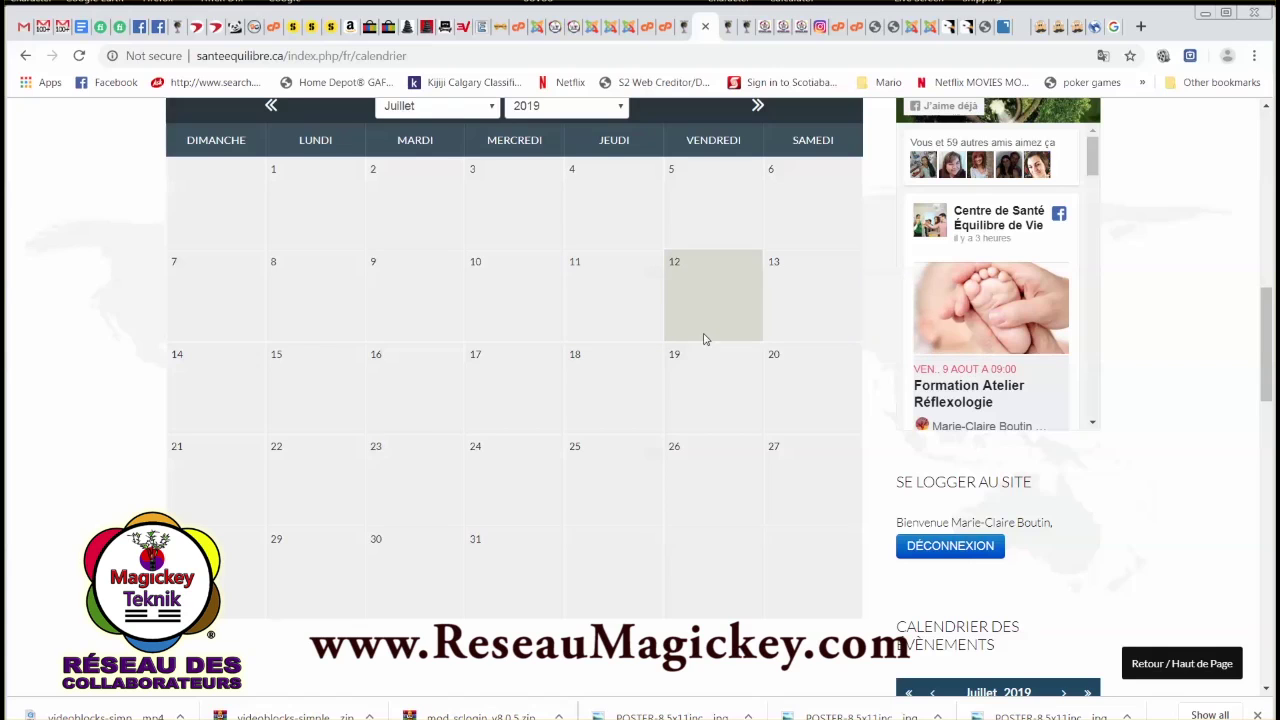
pyautogui.scroll(3, 703, 339)
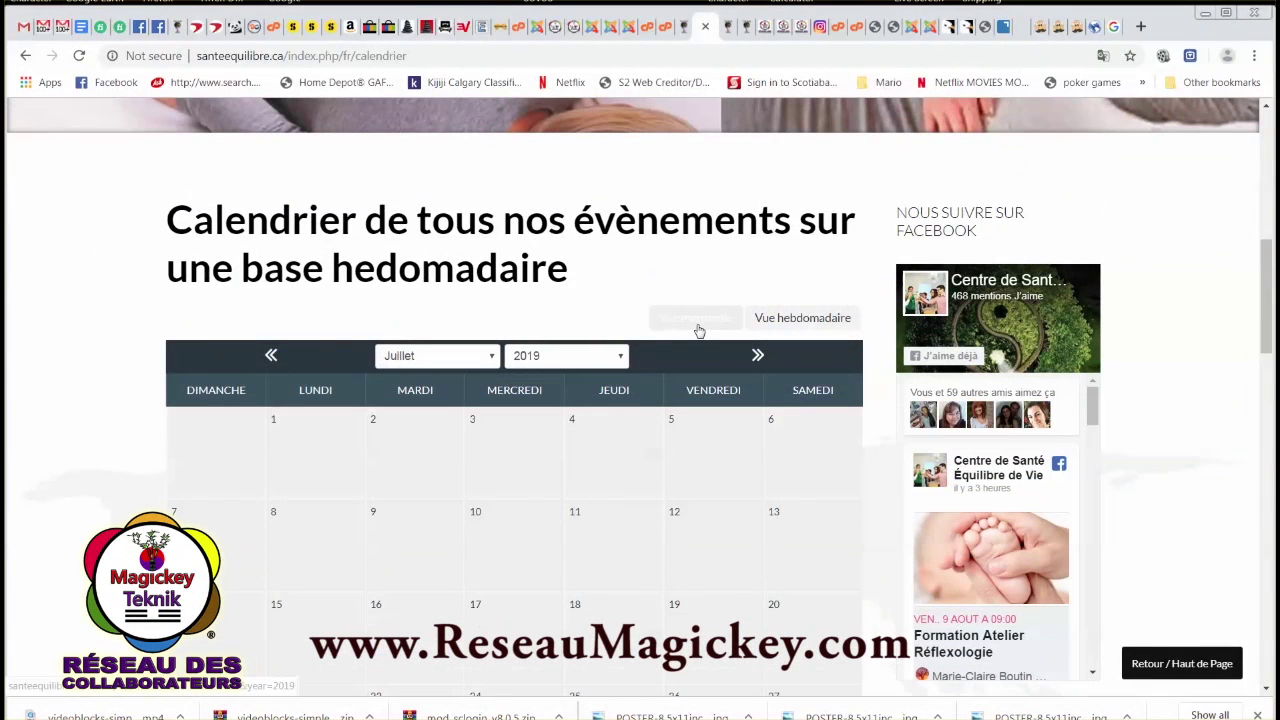
# Switch to Vue hebdomadaire for 7–13 July 2019 and reload the empty weekly view.
pyautogui.click(784, 326)
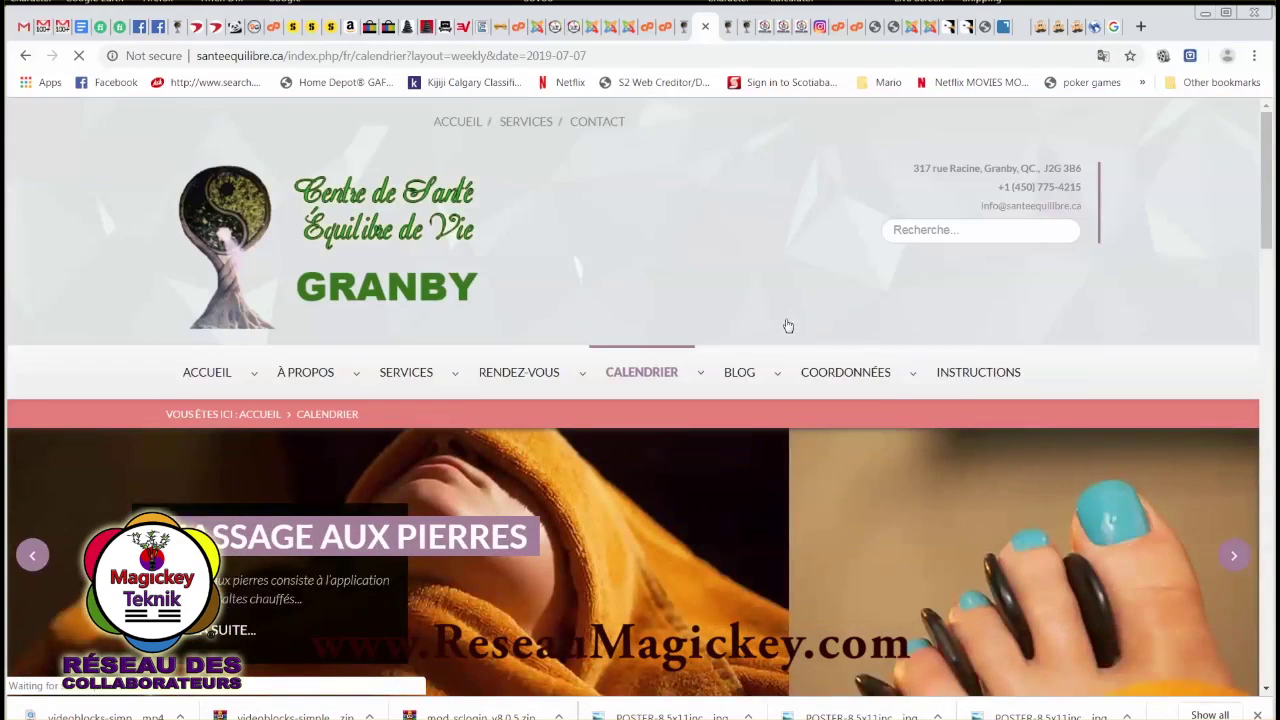
pyautogui.scroll(-3, 605, 460)
pyautogui.scroll(-3, 590, 498)
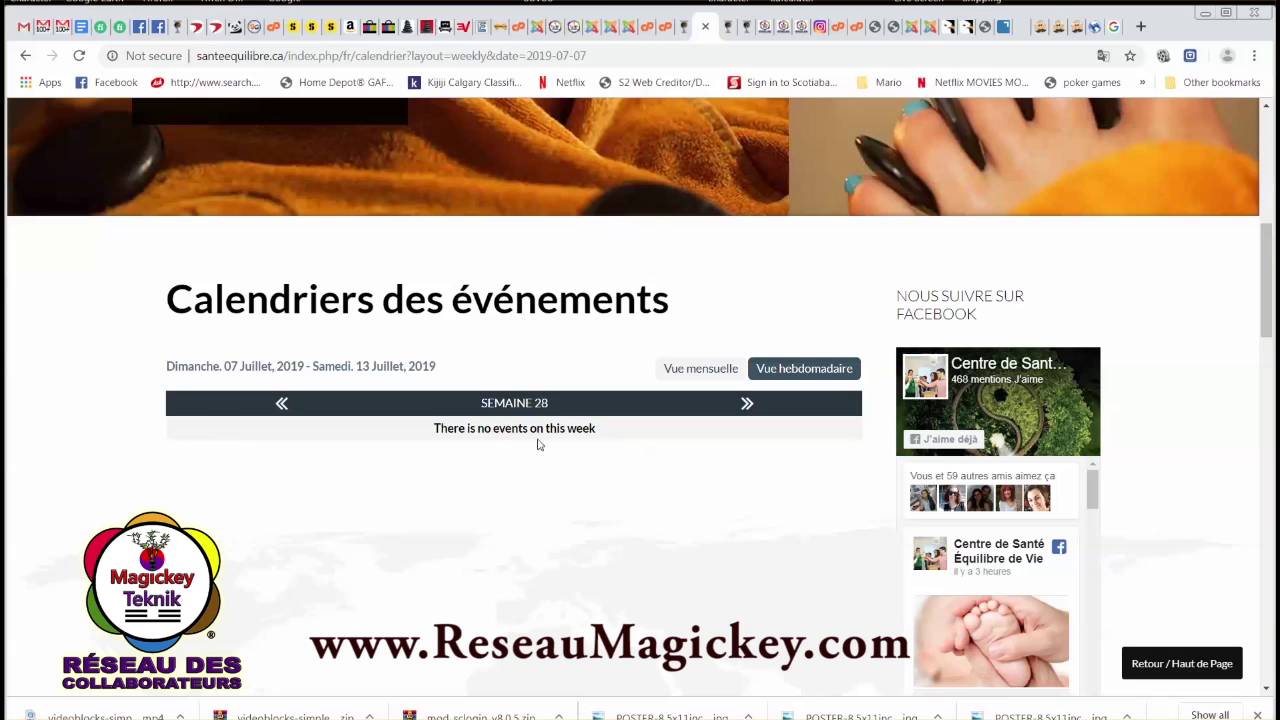
pyautogui.moveTo(508, 432); pyautogui.dragTo(785, 420)
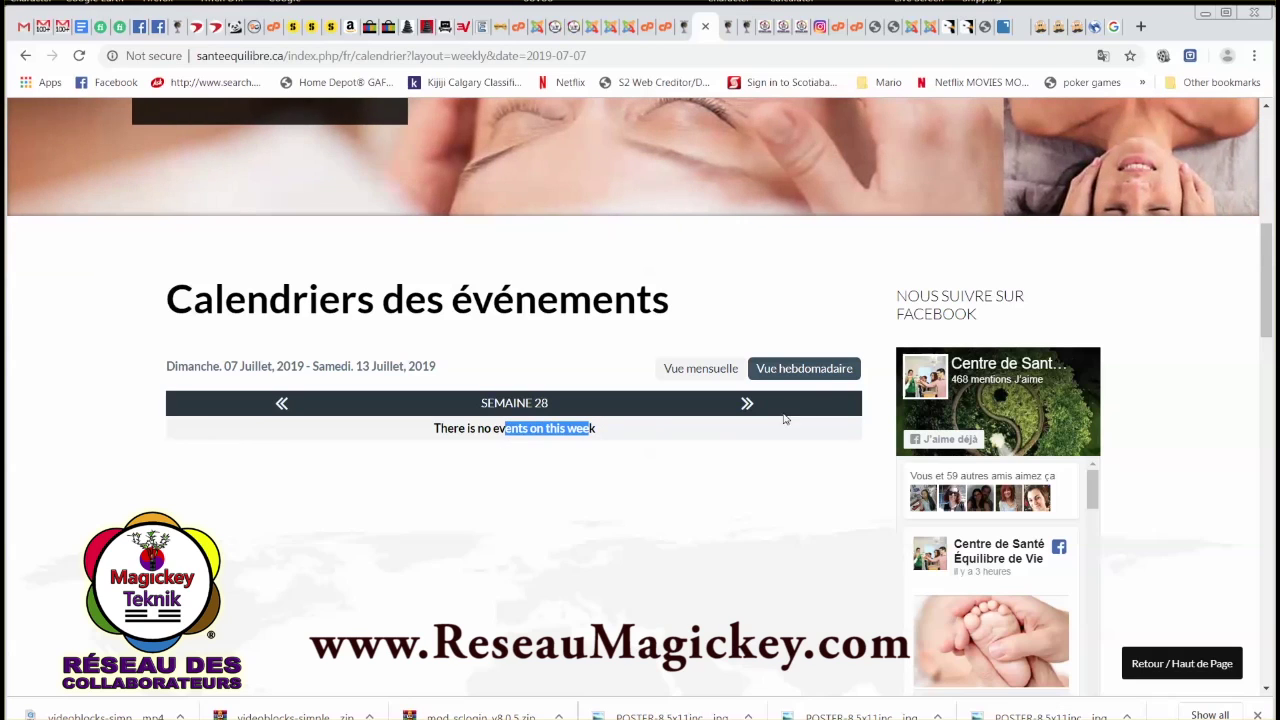
pyautogui.click(806, 372)
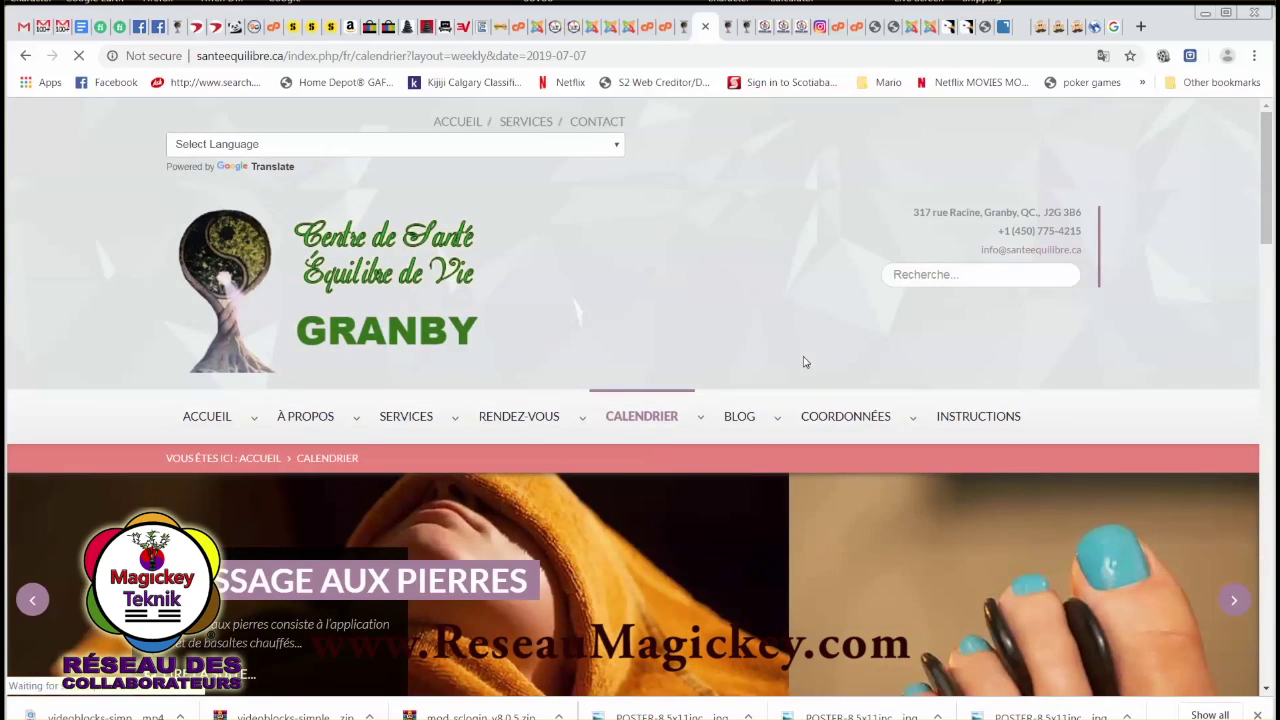
pyautogui.moveTo(658, 432)
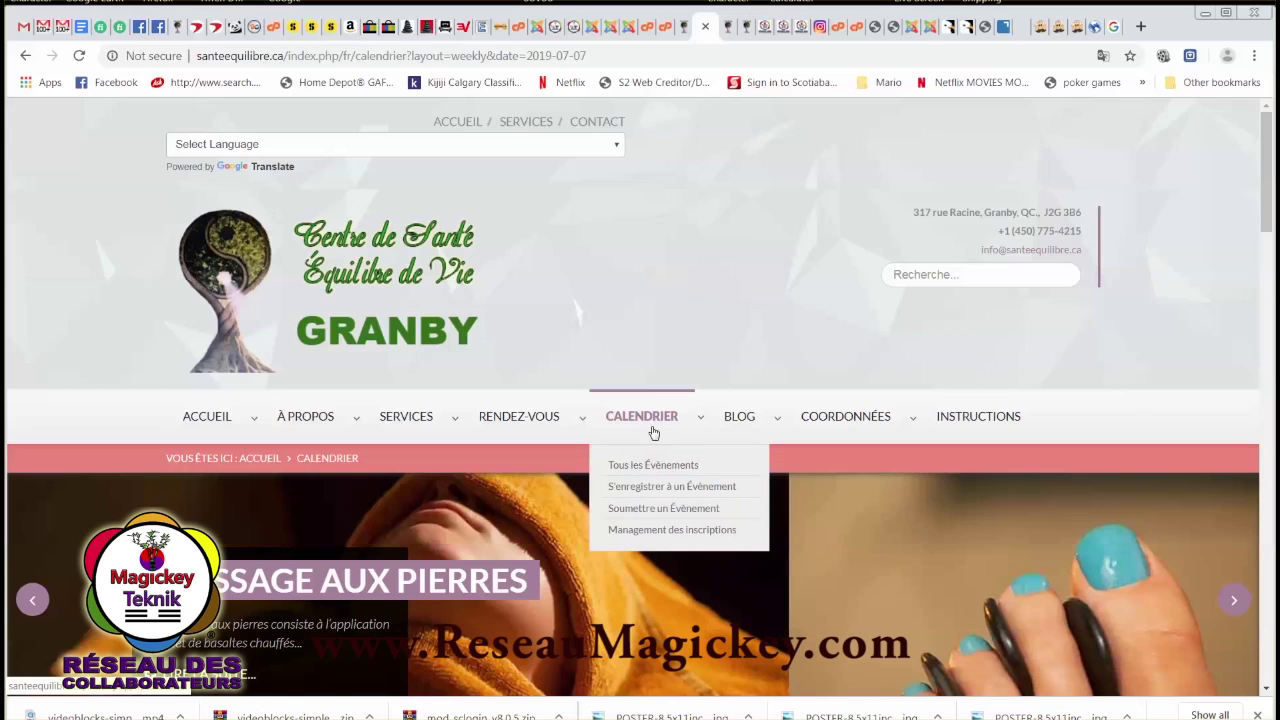
# Open Calendrier > Tous les Évènements and scroll through its no-upcoming-events notice.
pyautogui.click(653, 466)
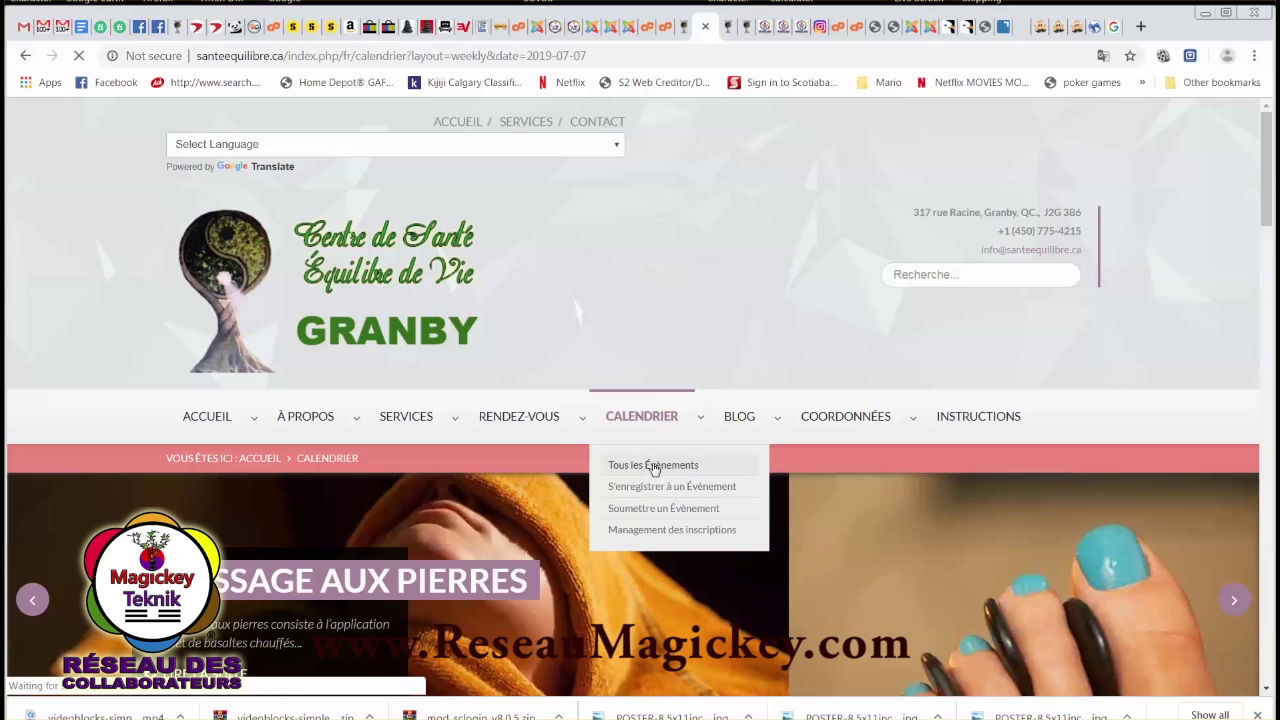
pyautogui.scroll(-4, 527, 538)
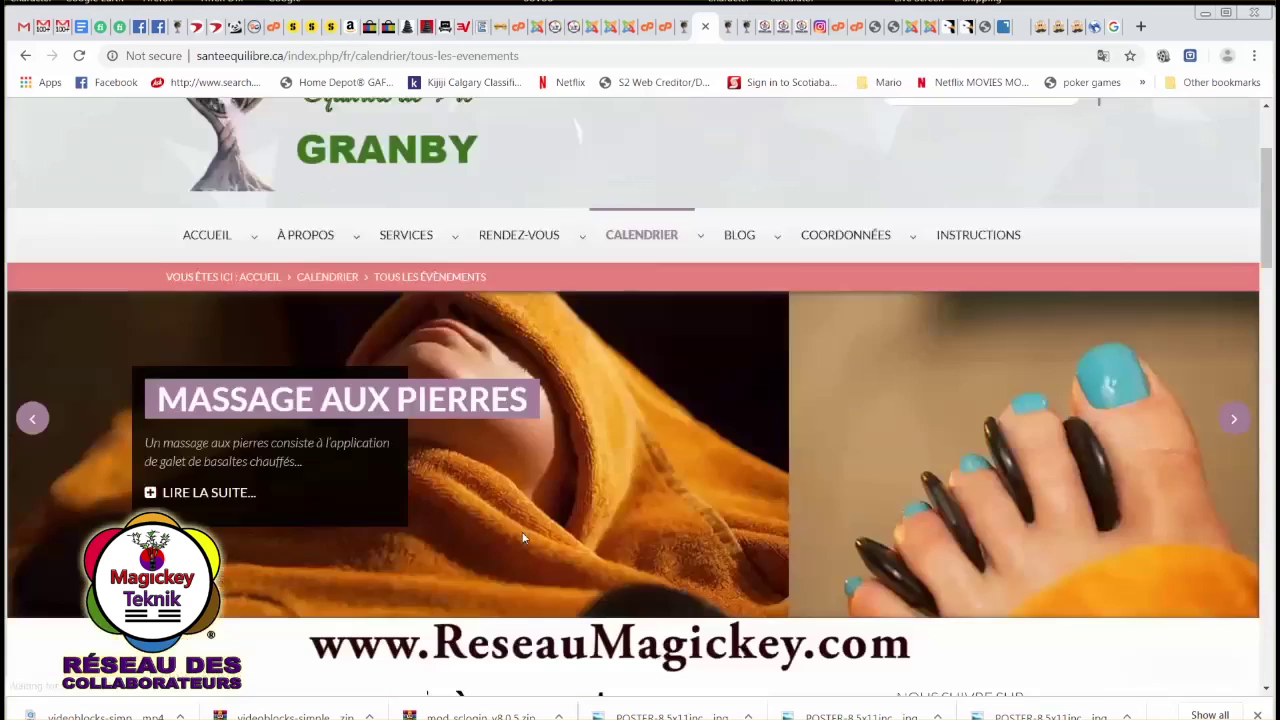
pyautogui.scroll(-2, 529, 545)
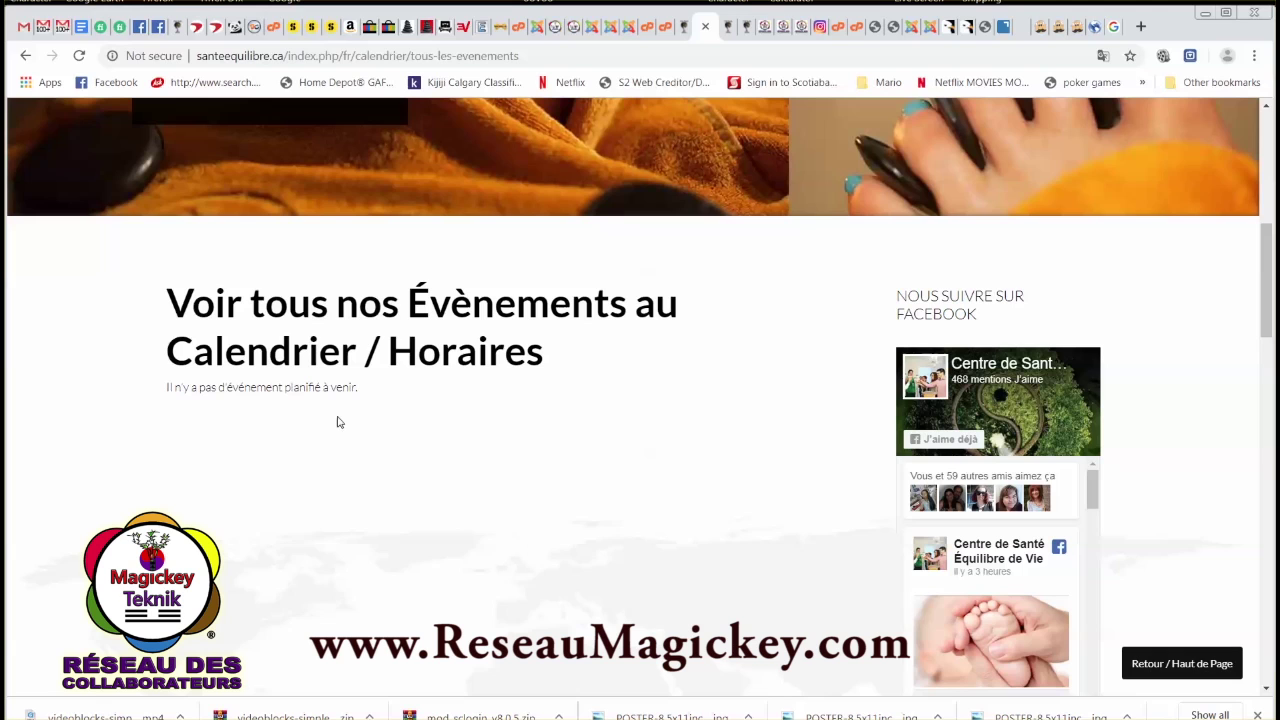
pyautogui.scroll(-8, 657, 428)
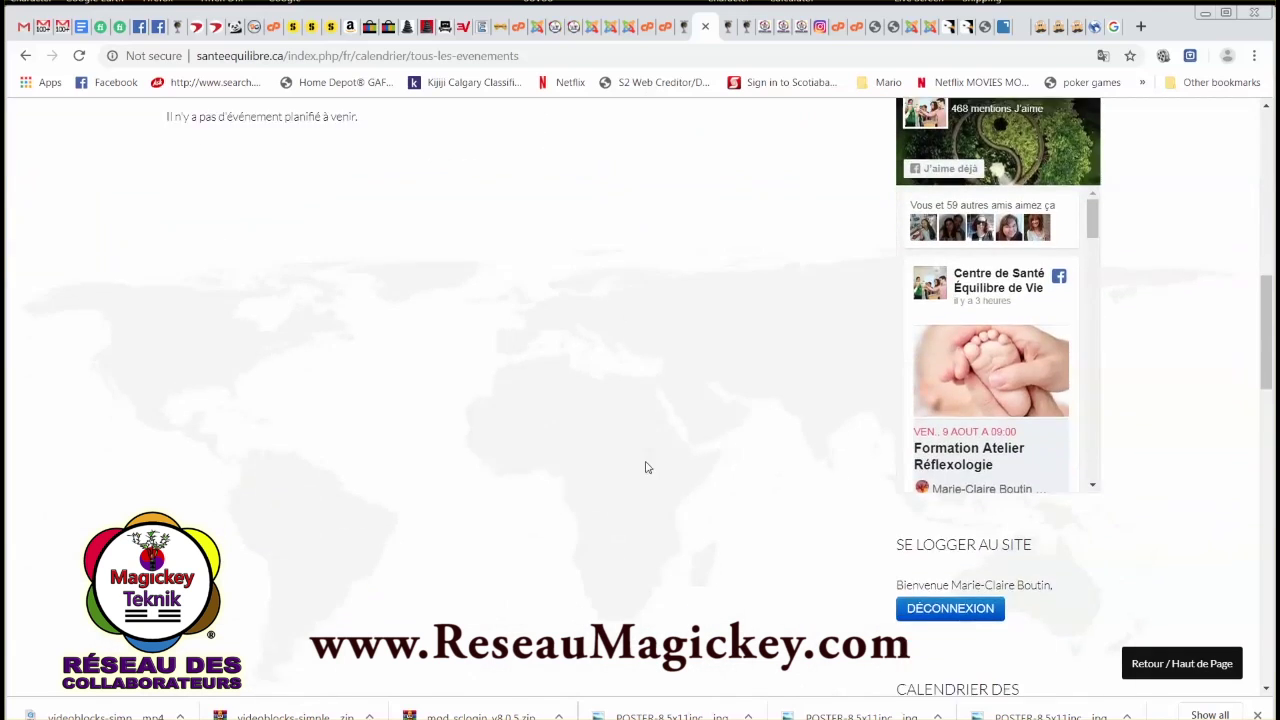
pyautogui.scroll(6, 708, 540)
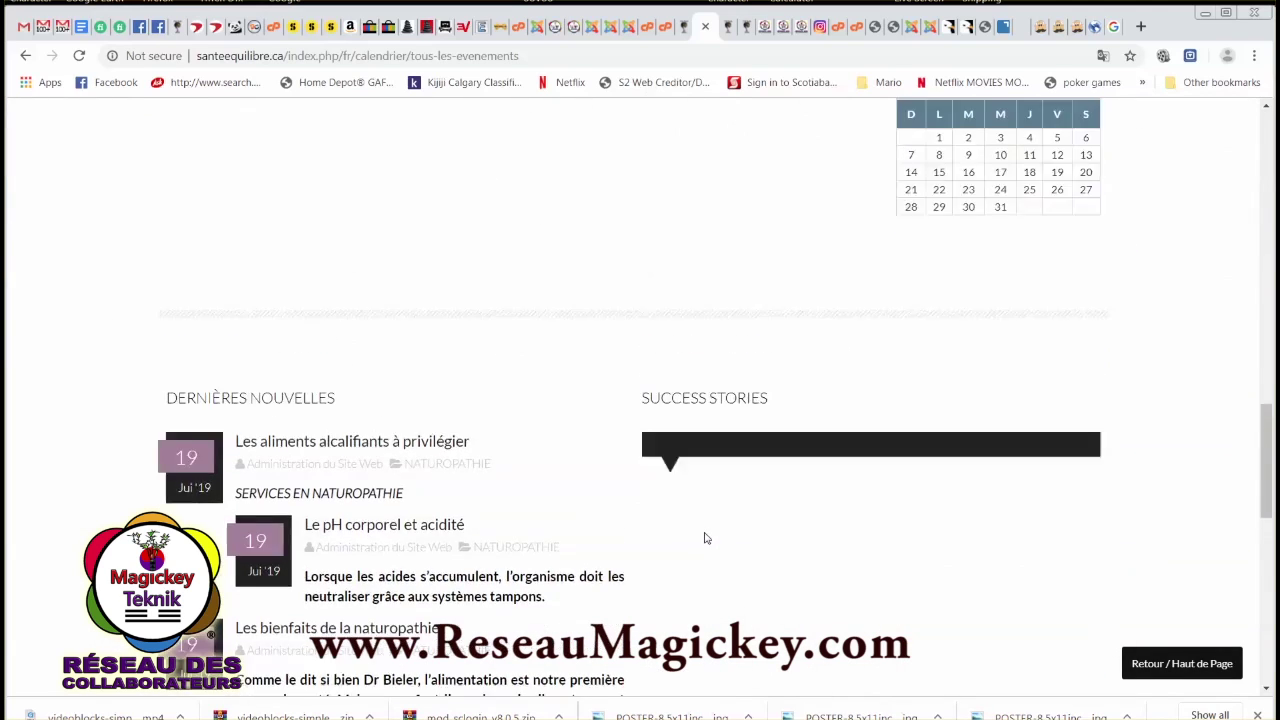
pyautogui.scroll(4, 705, 540)
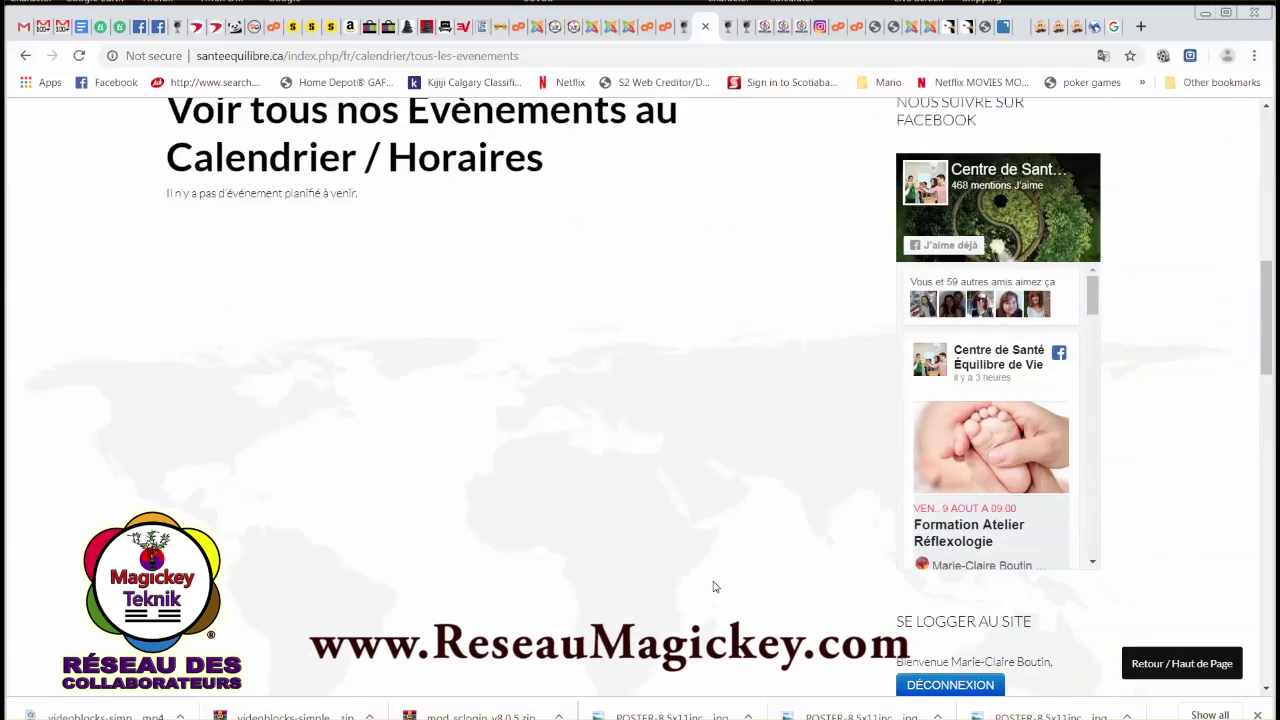
pyautogui.scroll(3, 716, 590)
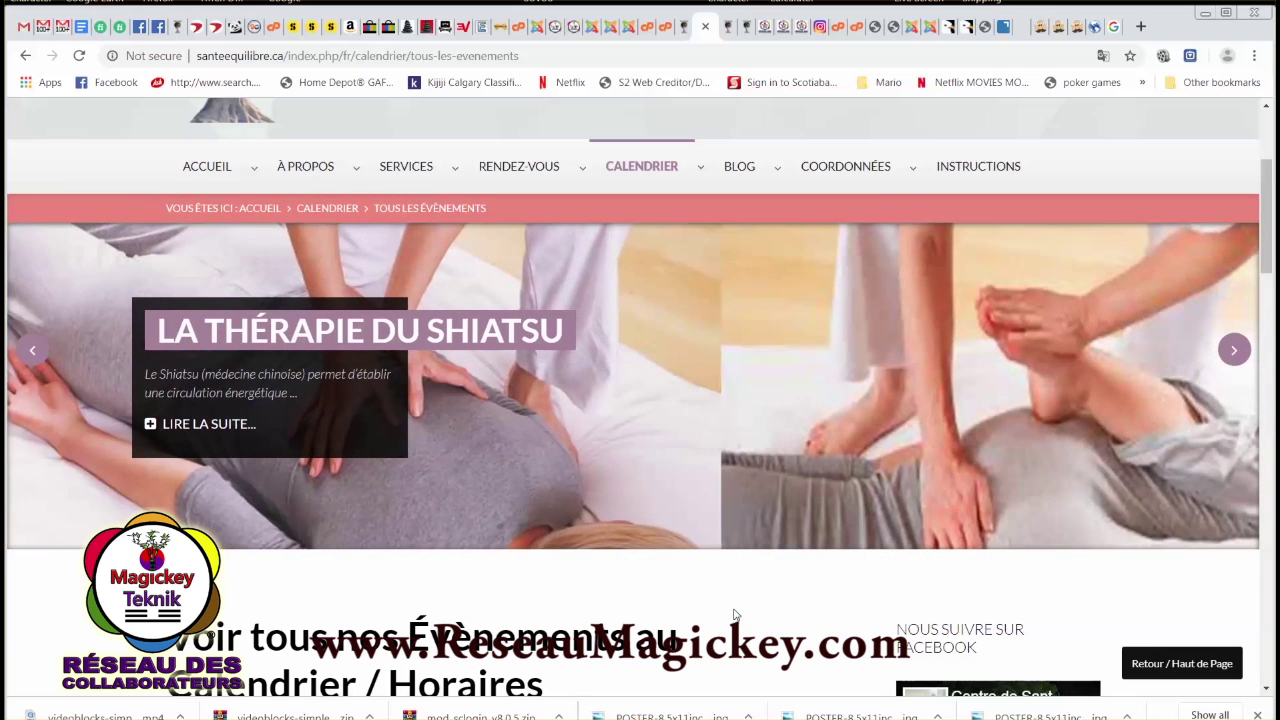
pyautogui.scroll(-5, 794, 575)
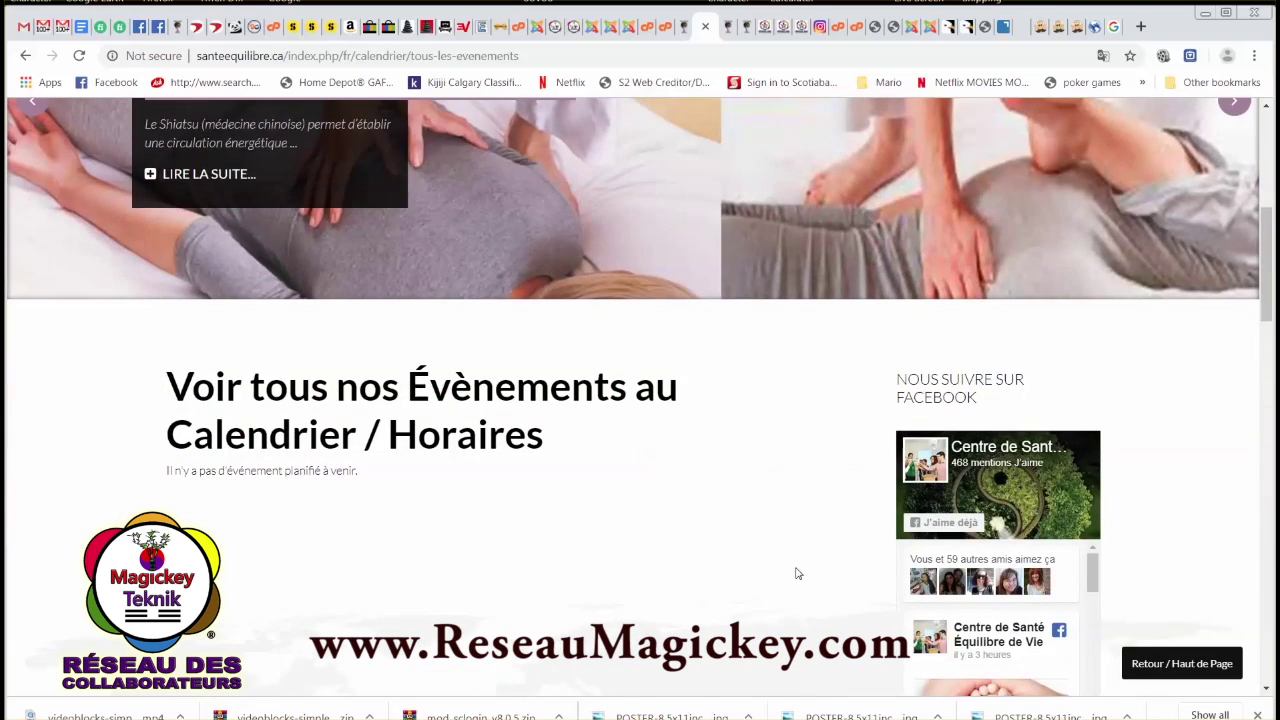